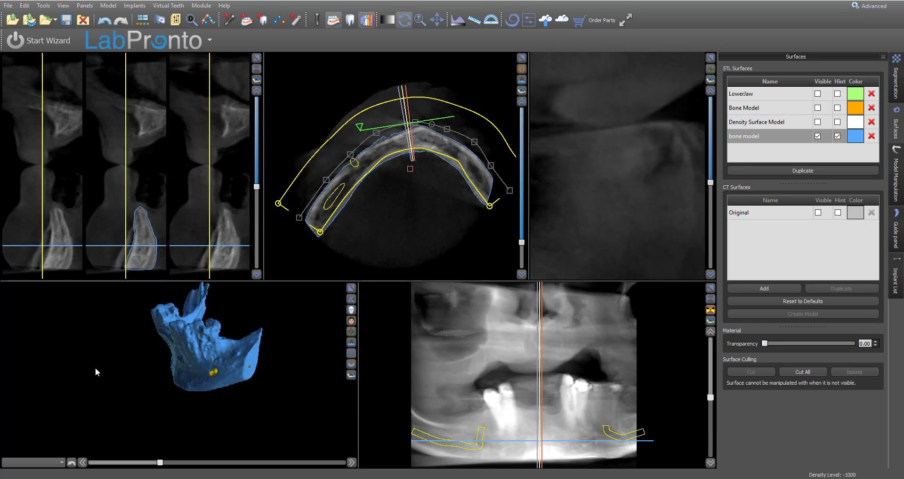
Hide the panoramic curve and slice reference lines in all views of the lower jaw scan
left_click_drag(95, 372, 168, 381)
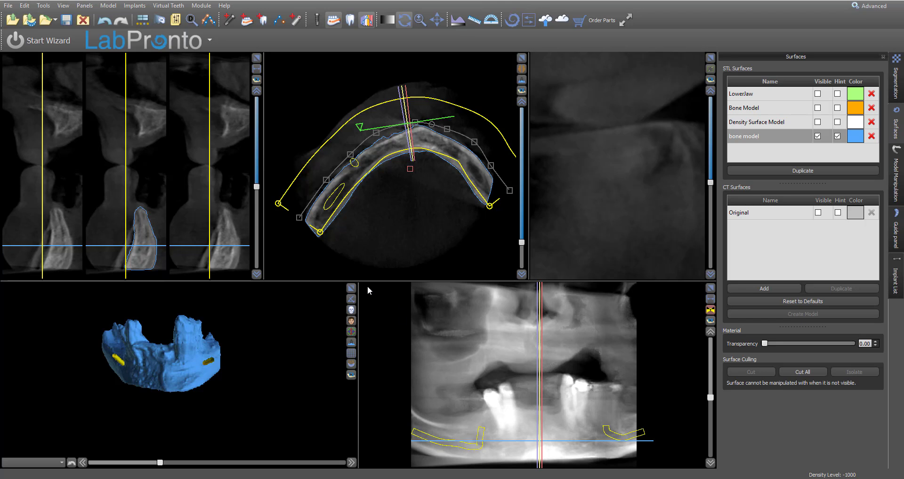
left_click_drag(186, 245, 155, 231)
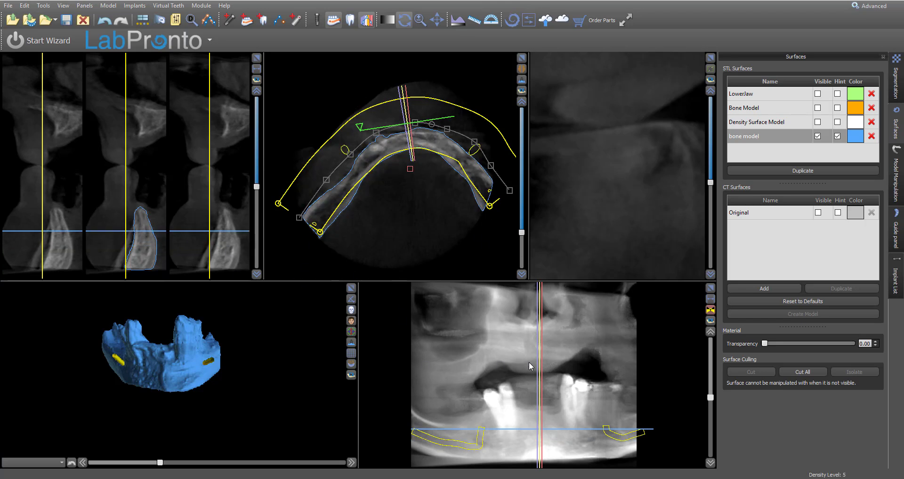
scroll(530, 361, "up", 1)
scroll(539, 349, "up", 1)
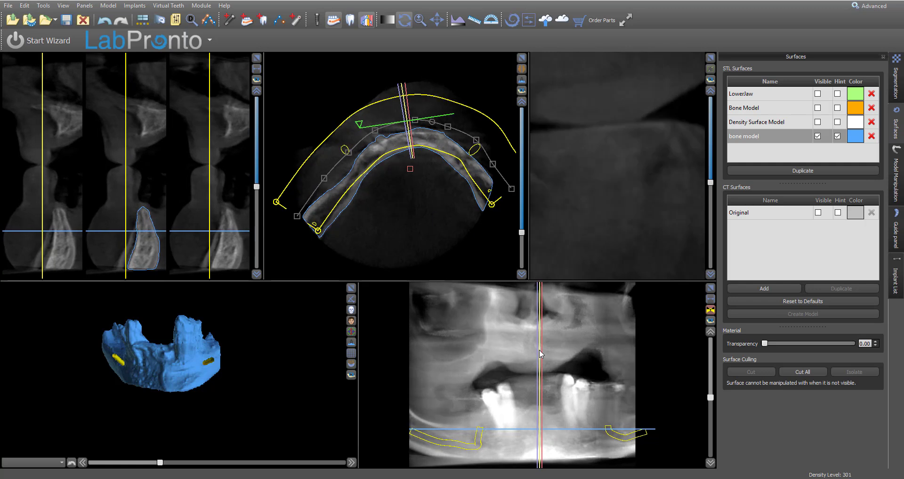
left_click(366, 20)
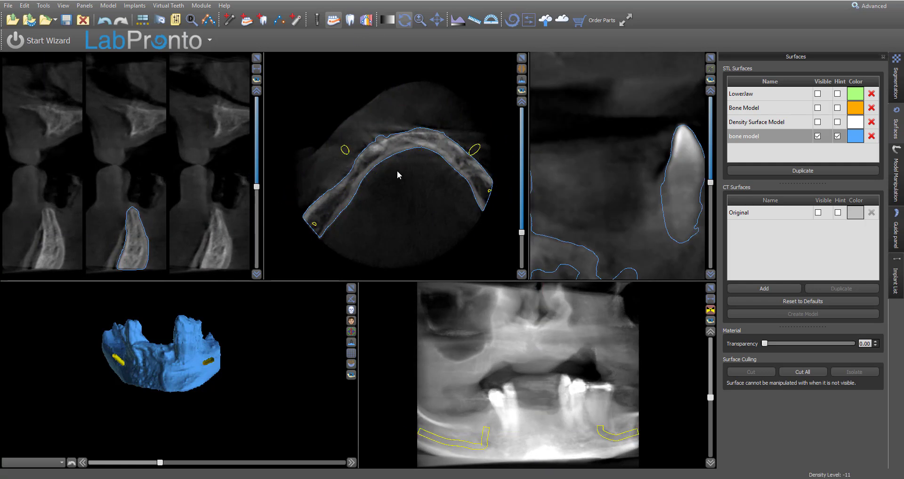
Examine the bone model's outline through the upper axial slices and its shape in an enlarged 3D view
scroll(397, 175, "up", 6)
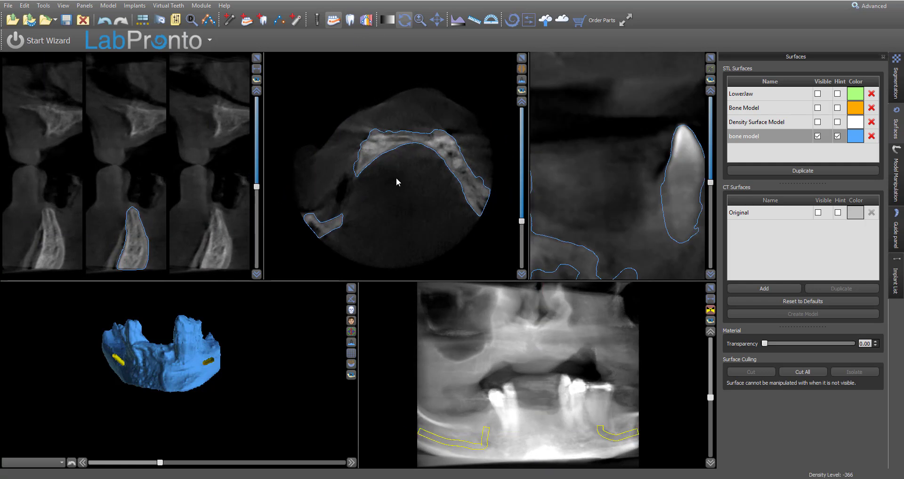
scroll(397, 177, "up", 4)
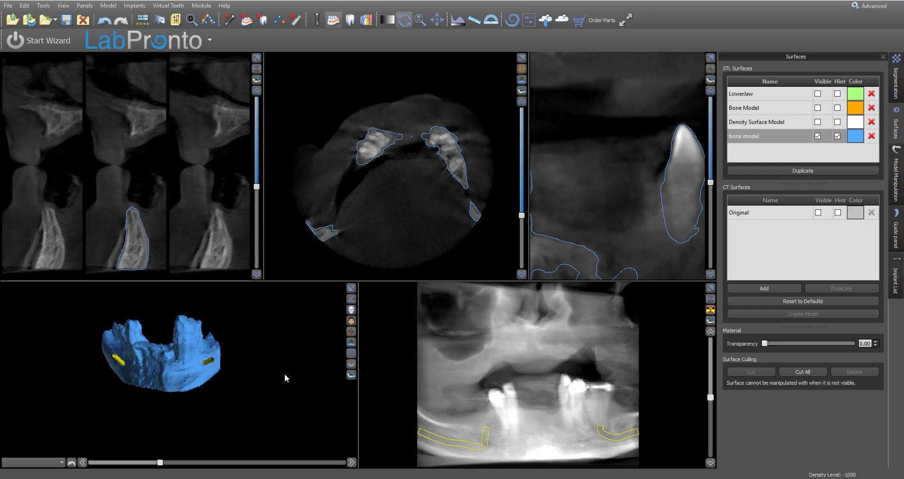
mouse_move(285, 360)
left_mouse_down()
mouse_move(196, 396)
mouse_move(391, 355)
mouse_move(279, 359)
left_mouse_up()
left_click(351, 287)
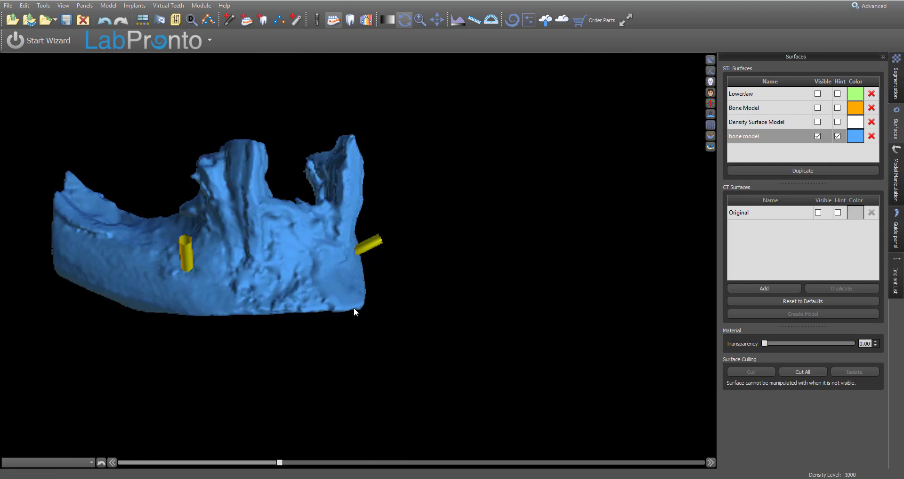
left_click(711, 59)
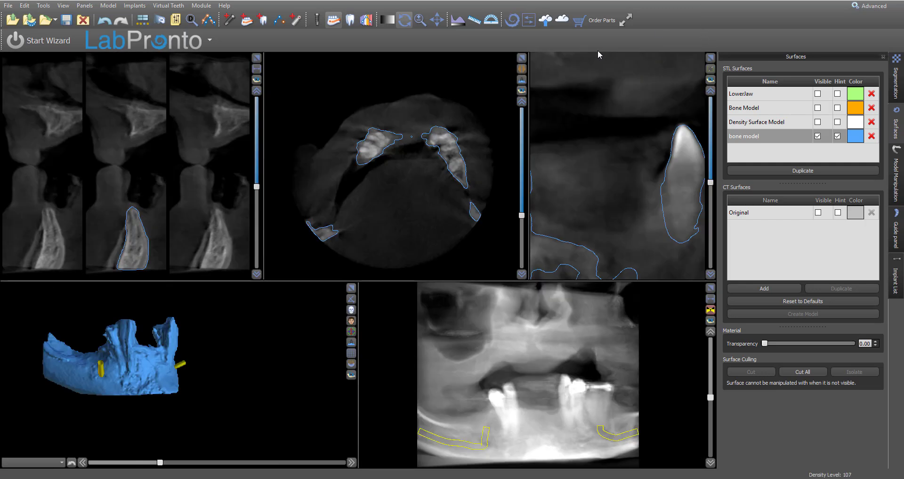
Show the planned implants in all scenes and inspect the leftmost vertical implant in the panoramic view from rotated cross-sections
left_click(408, 23)
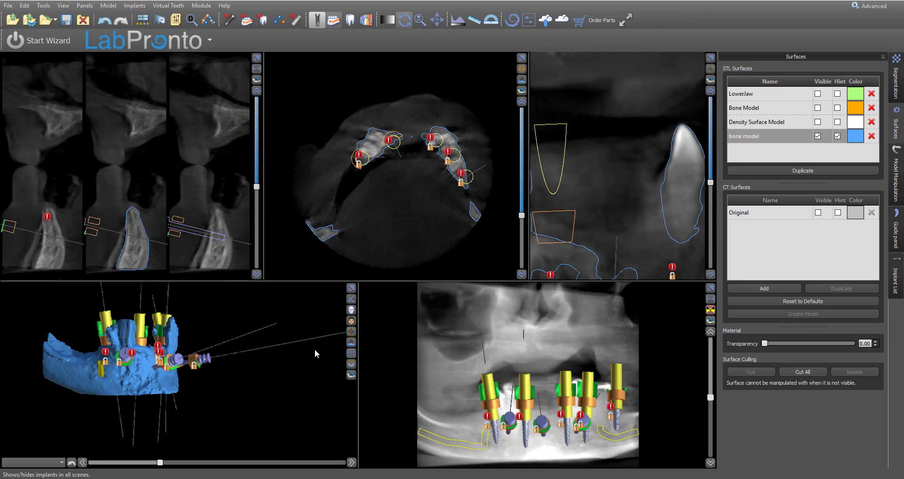
left_click_drag(293, 332, 291, 341)
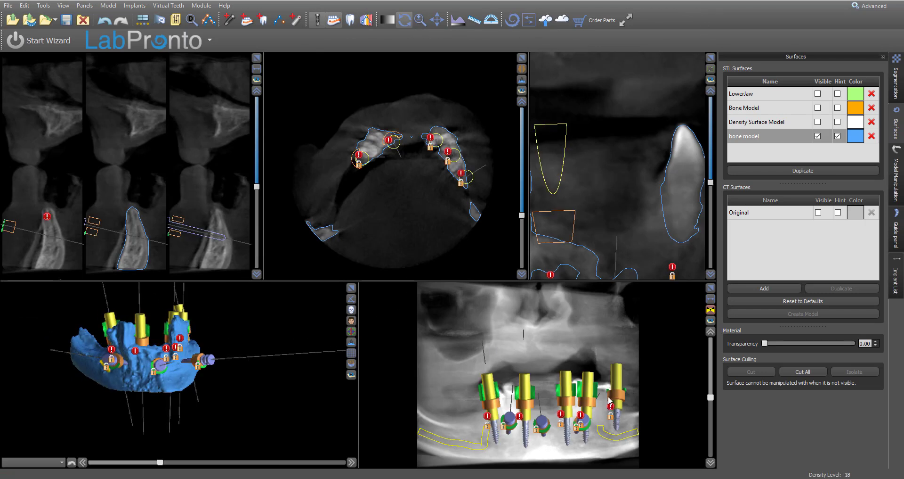
left_click(497, 435)
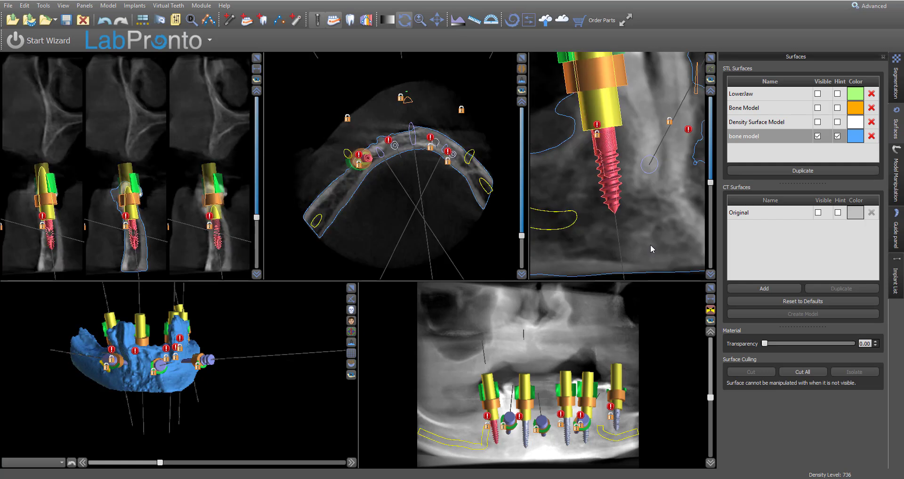
scroll(651, 244, "up", 2)
scroll(651, 245, "up", 4)
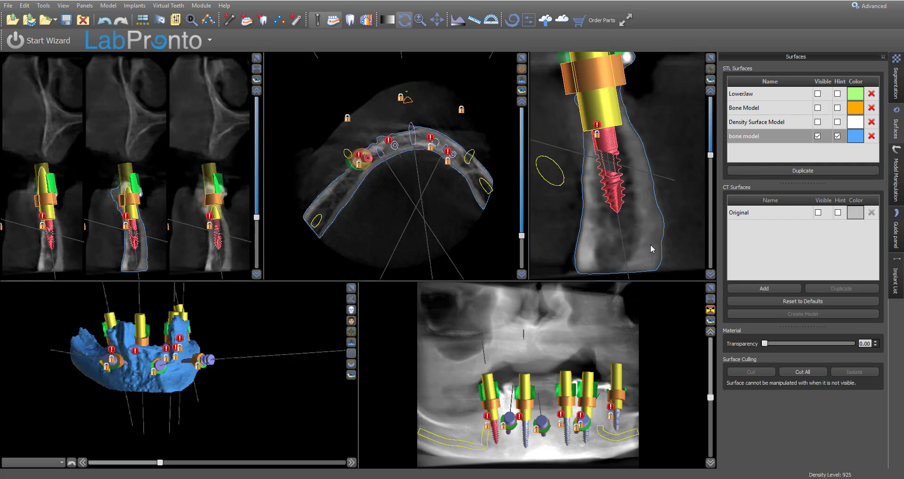
scroll(651, 249, "up", 4)
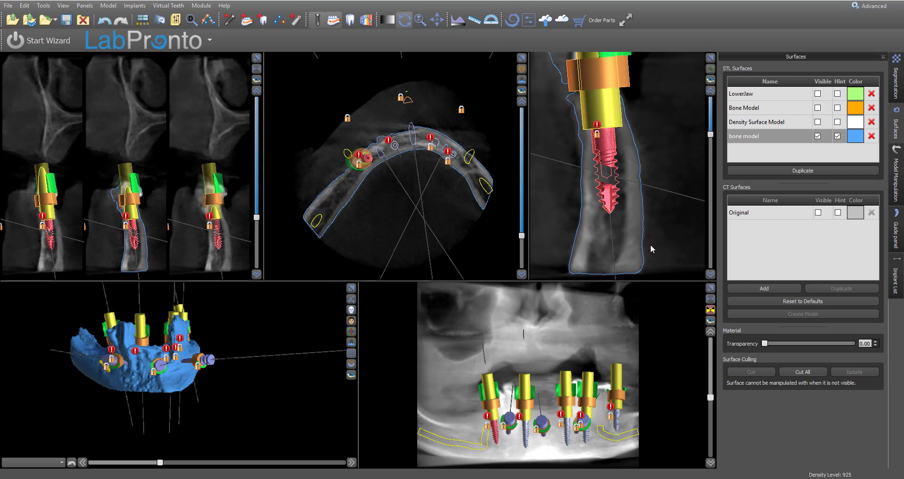
scroll(651, 248, "up", 1)
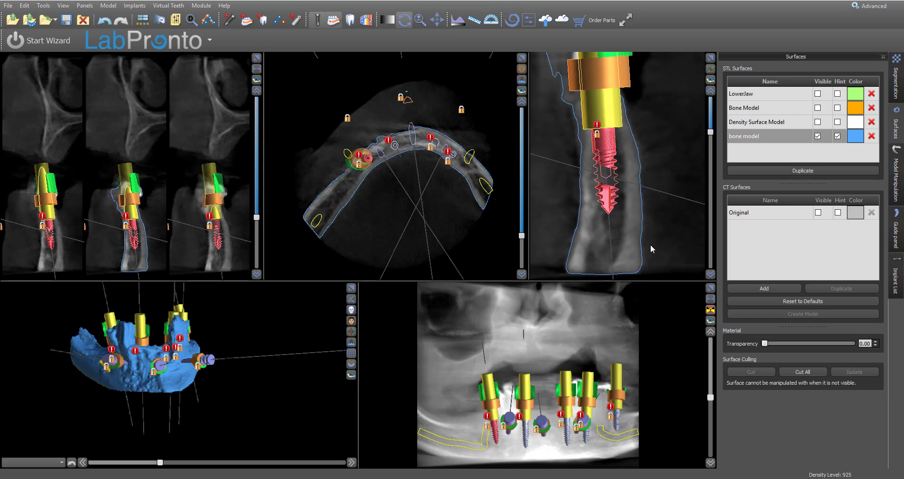
Unlock the leftmost vertical implant and slightly adjust its placement within the bone outline, checking it in rotated cross-sections
right_click(614, 162)
left_click(658, 175)
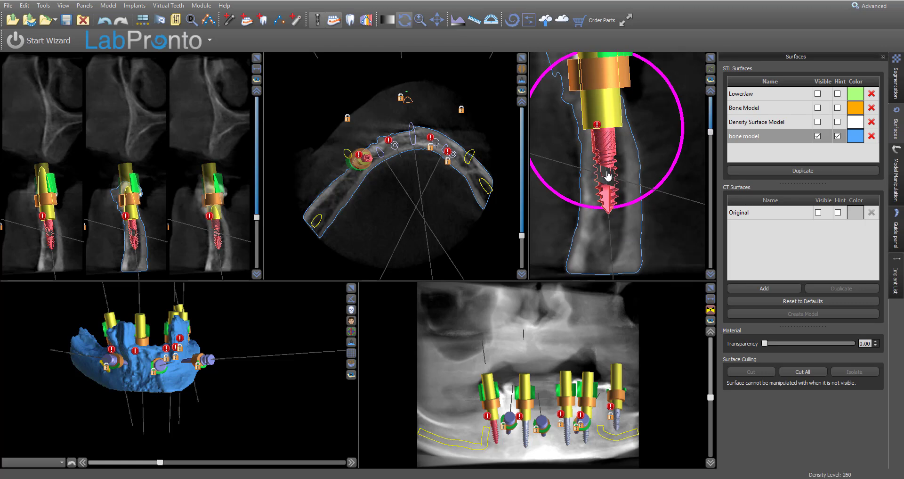
left_click_drag(612, 176, 614, 175)
scroll(664, 224, "up", 10)
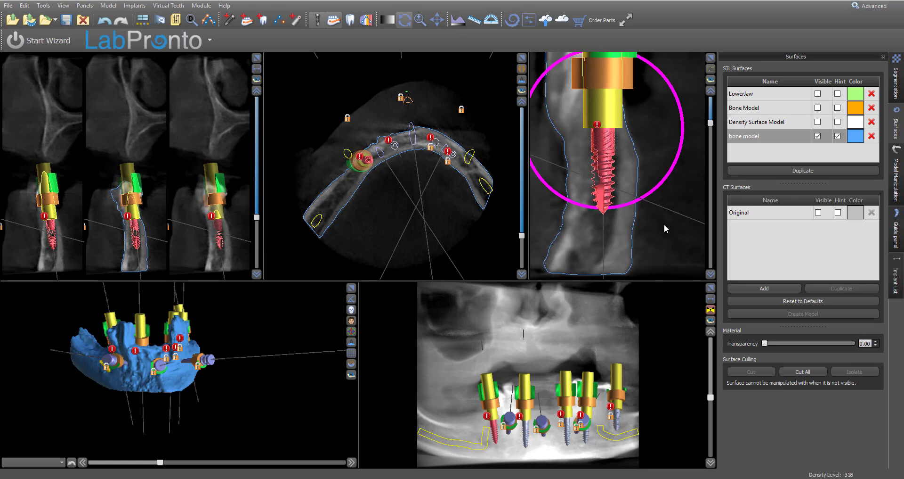
scroll(664, 225, "down", 5)
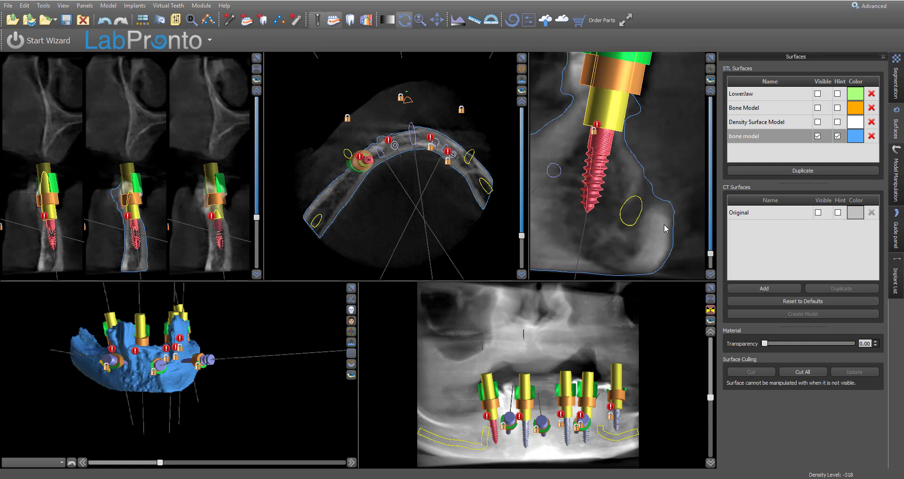
scroll(625, 242, "up", 5)
Examine the second, fourth and fifth vertical implants in cross-section for their fit within the bone and distance from the nerve
left_click_drag(328, 318, 261, 351)
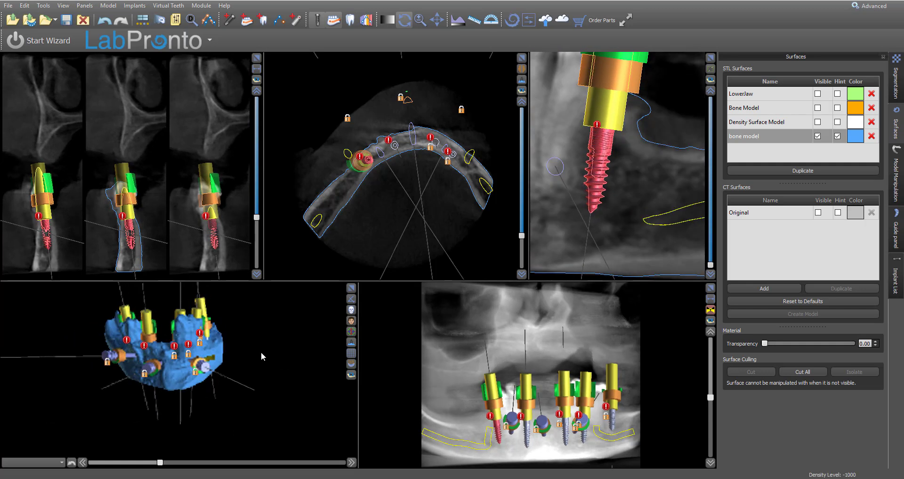
left_click(526, 431)
scroll(636, 209, "down", 6)
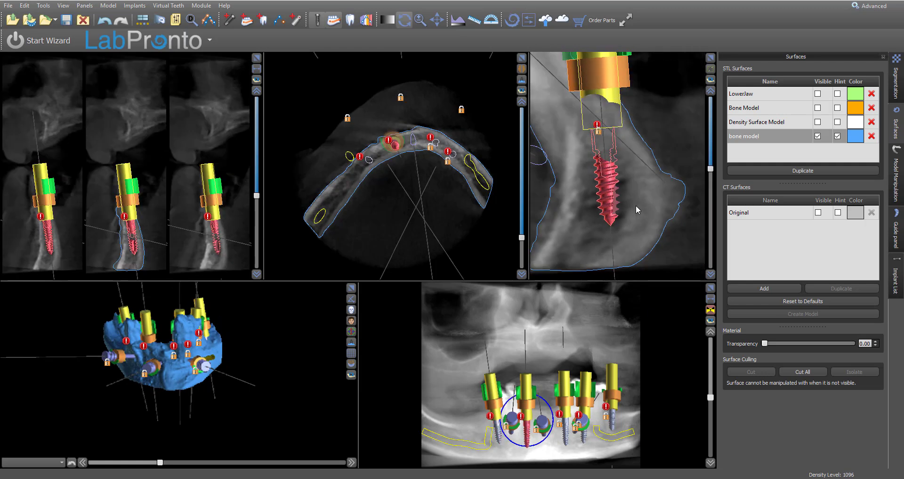
scroll(637, 209, "down", 2)
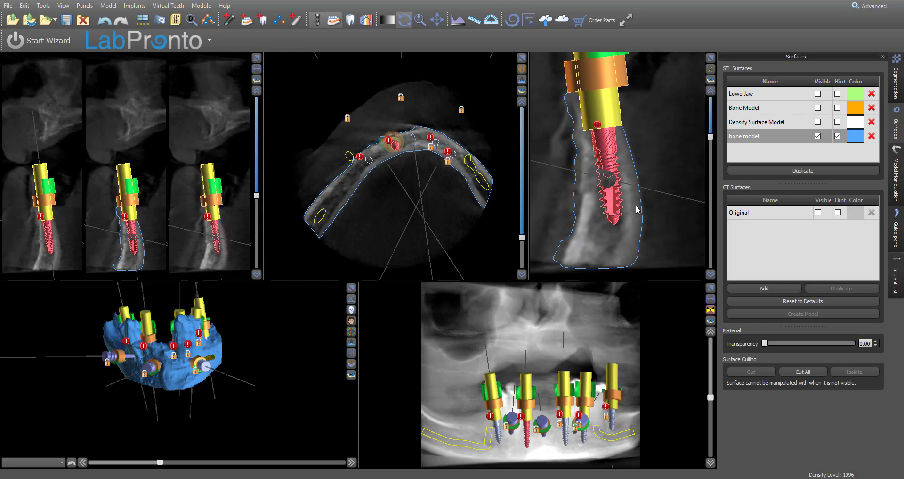
scroll(636, 208, "down", 2)
mouse_move(613, 139)
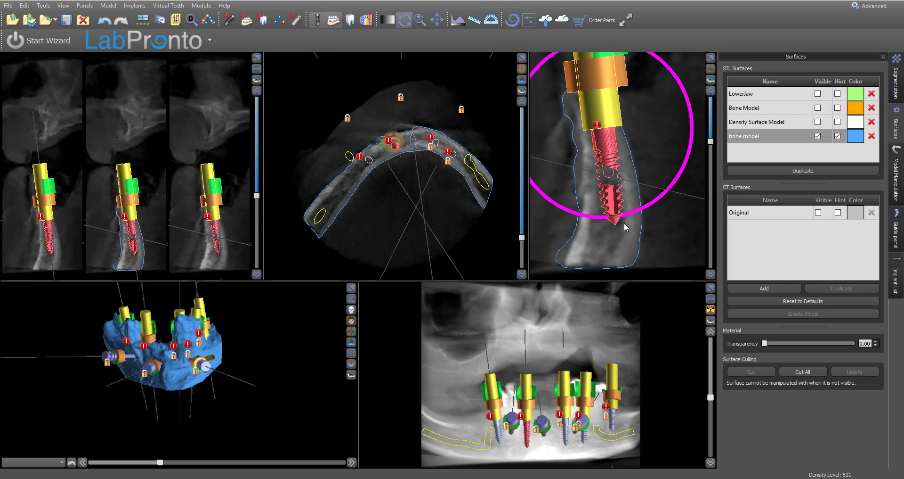
left_click(585, 441)
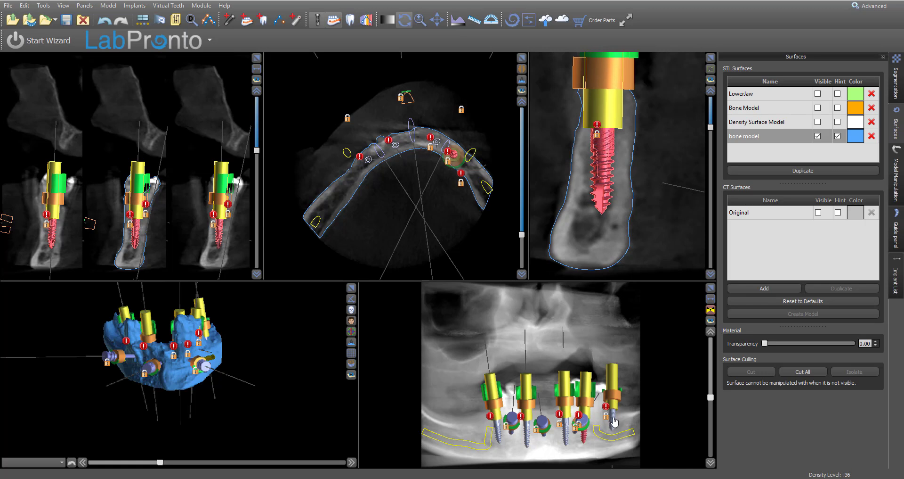
left_click(613, 419)
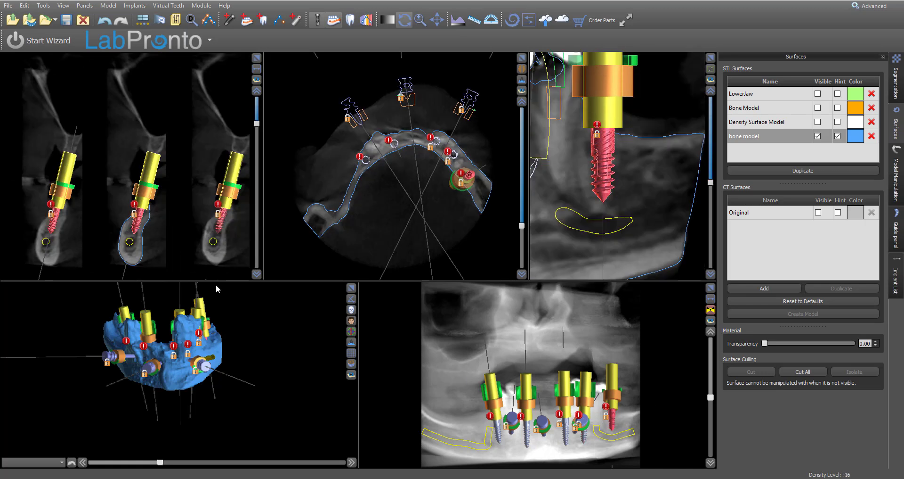
Examine the implants, guide tubes and fixation pins on the jaw from above, the side and the front in an enlarged 3D view
left_click_drag(165, 286, 349, 311)
left_click(351, 287)
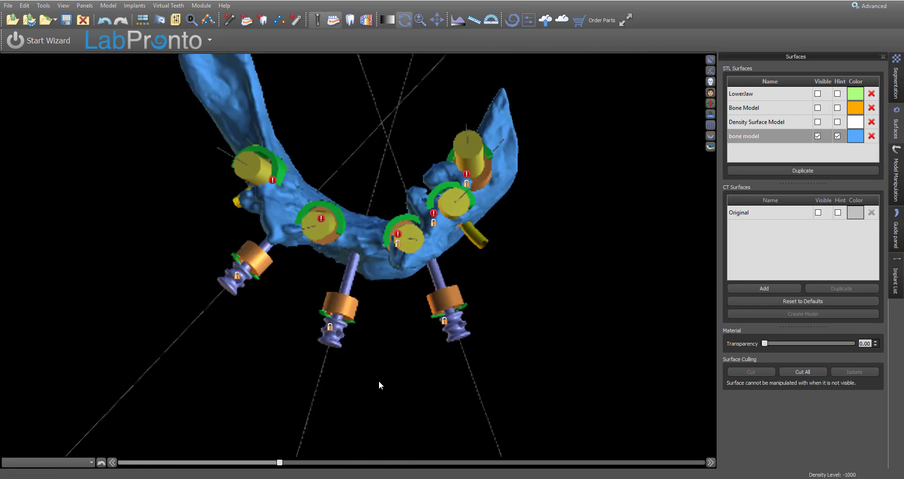
left_click_drag(379, 380, 552, 203)
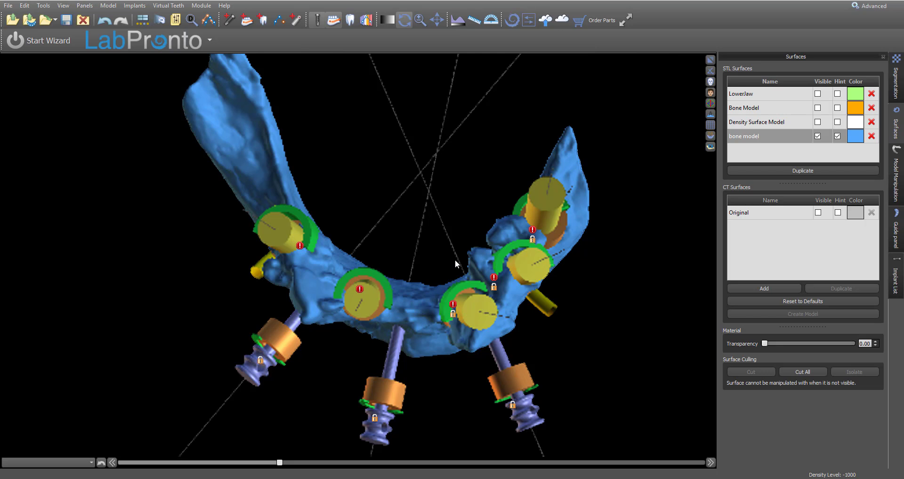
left_click(360, 302)
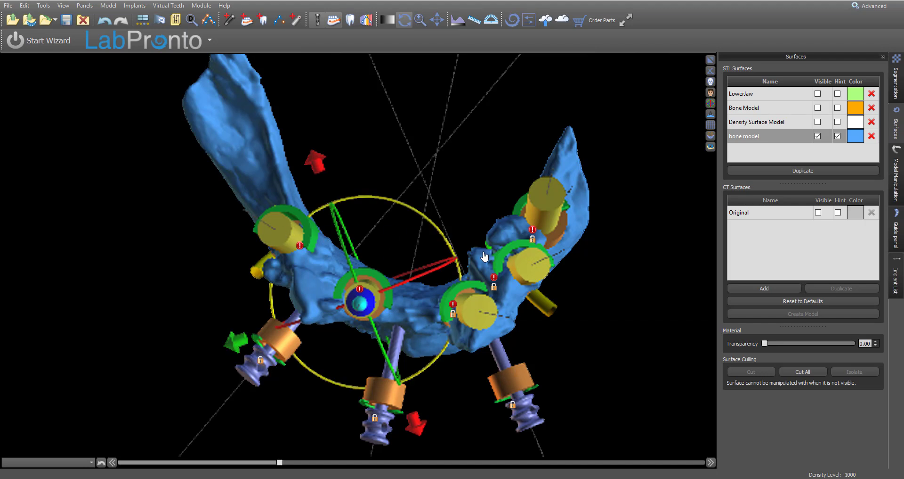
left_click(652, 318)
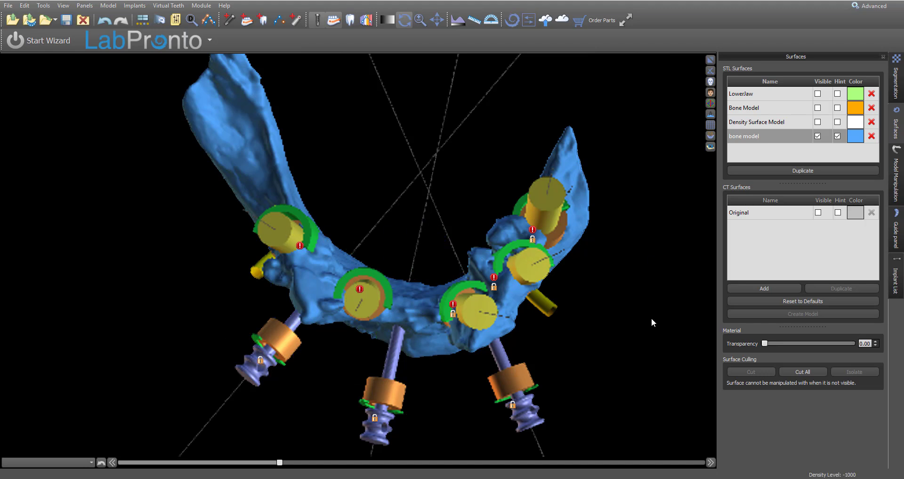
left_click_drag(627, 364, 489, 285)
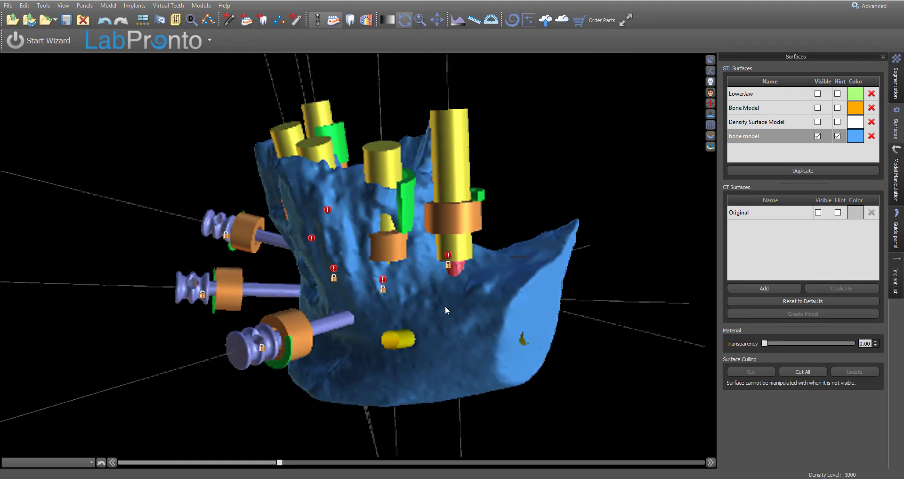
scroll(618, 172, "down", 5)
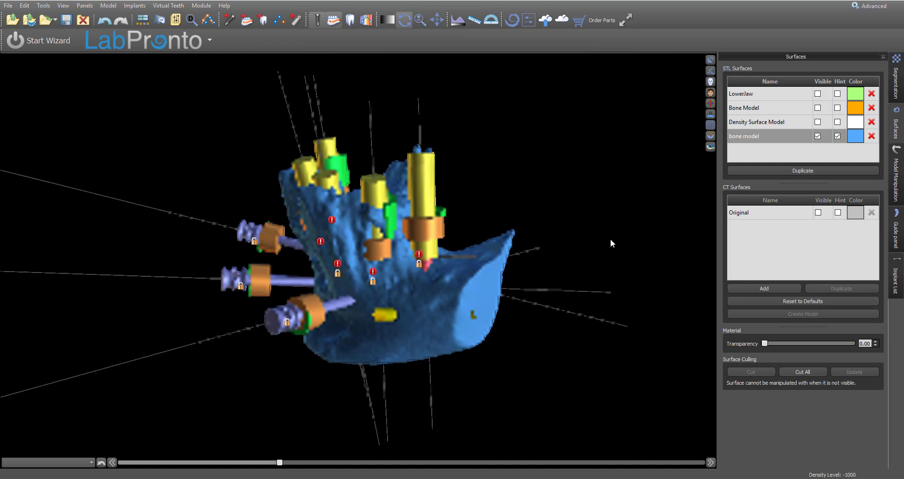
scroll(615, 214, "up", 4)
left_click_drag(323, 414, 264, 325)
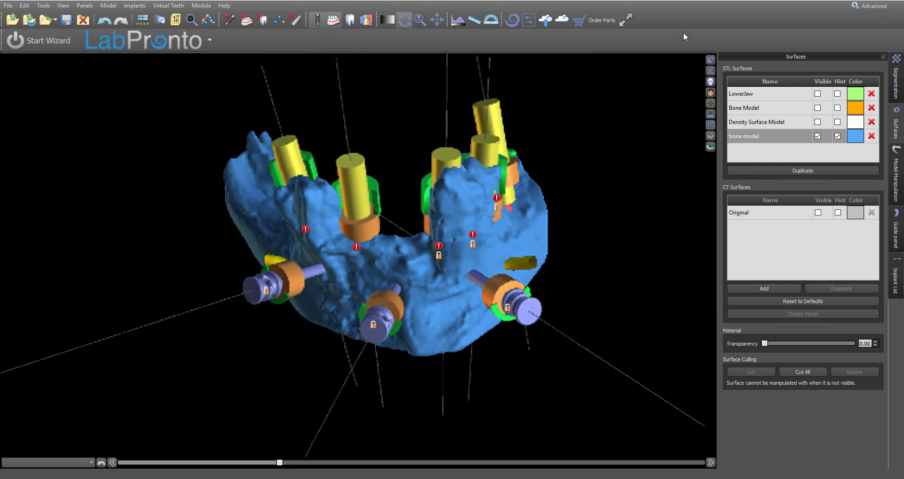
left_click(710, 59)
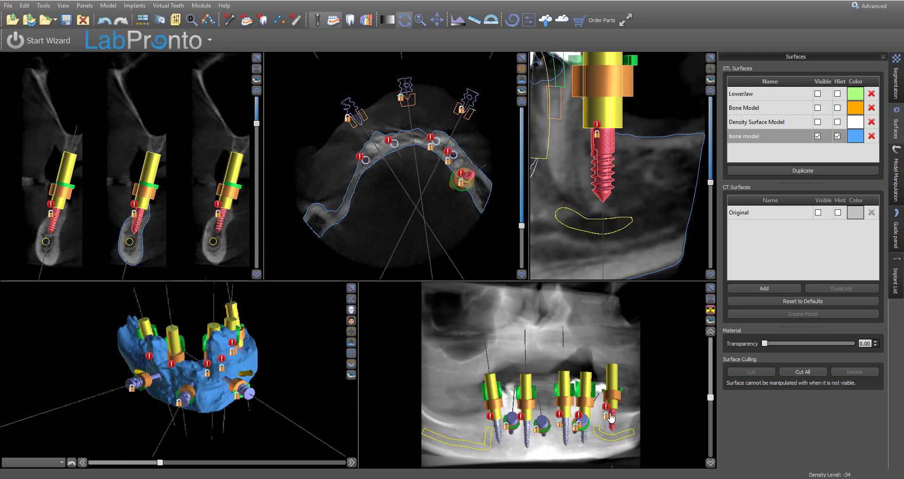
Open the replacement choices for the leftmost vertical implant and examine the BIO | Max (Compatible with NobelActive) type with platform 3.00
left_click_drag(322, 402, 301, 424)
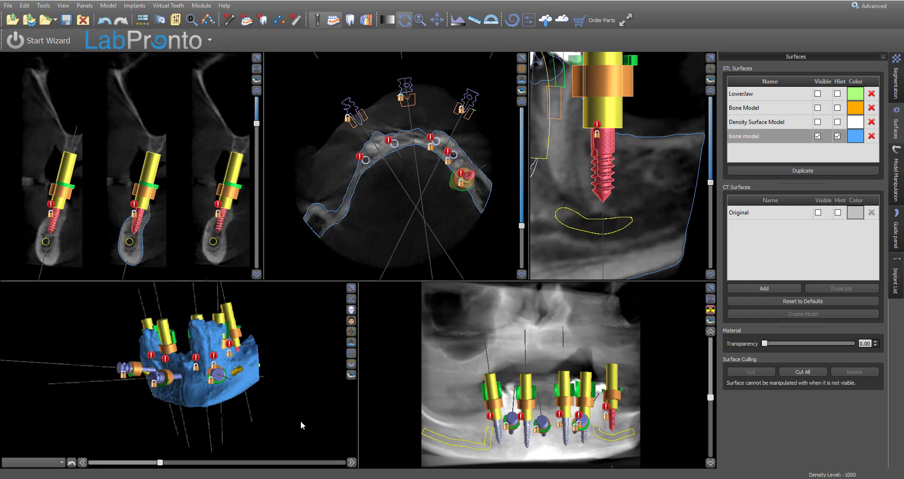
left_click_drag(295, 408, 403, 428)
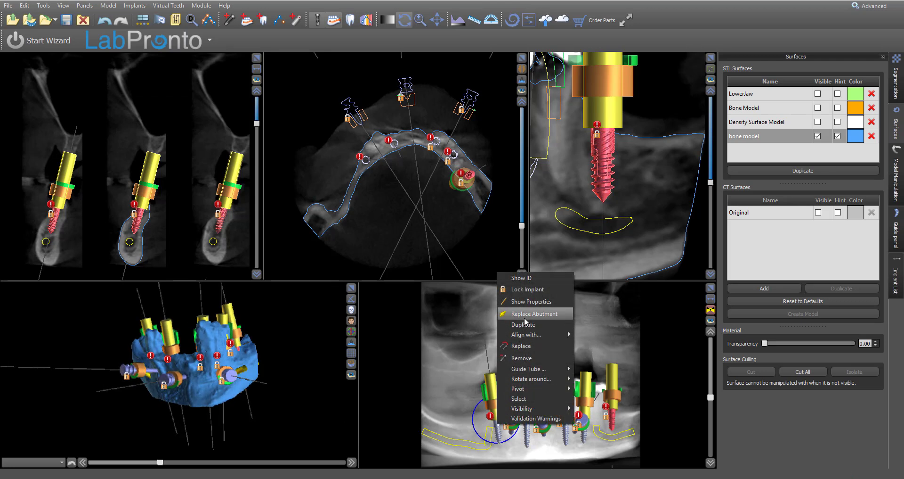
left_click(528, 344)
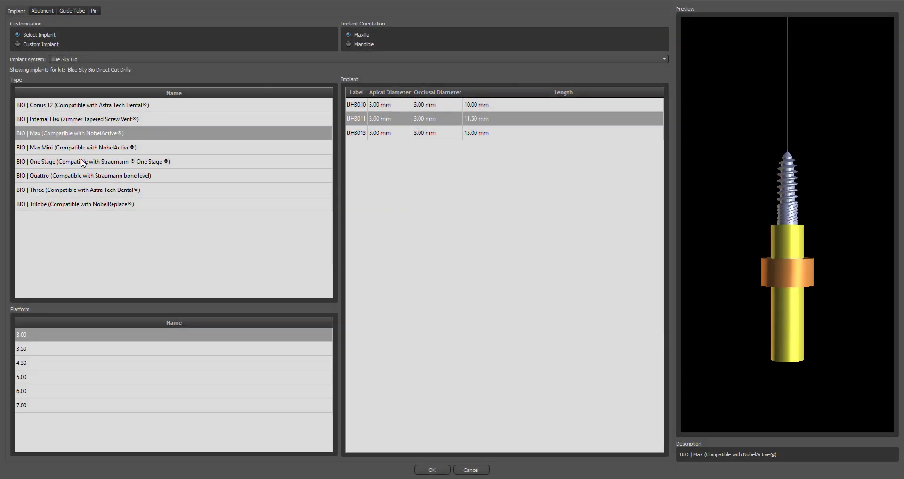
left_click(50, 136)
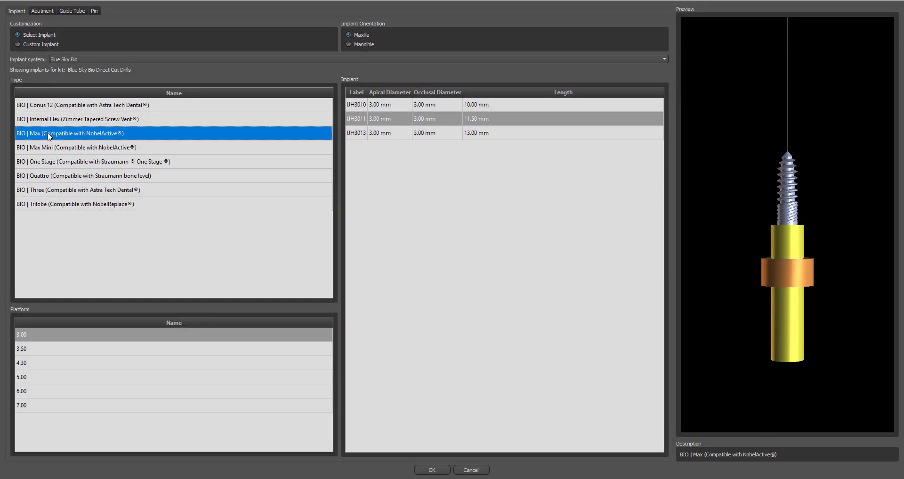
left_click(44, 336)
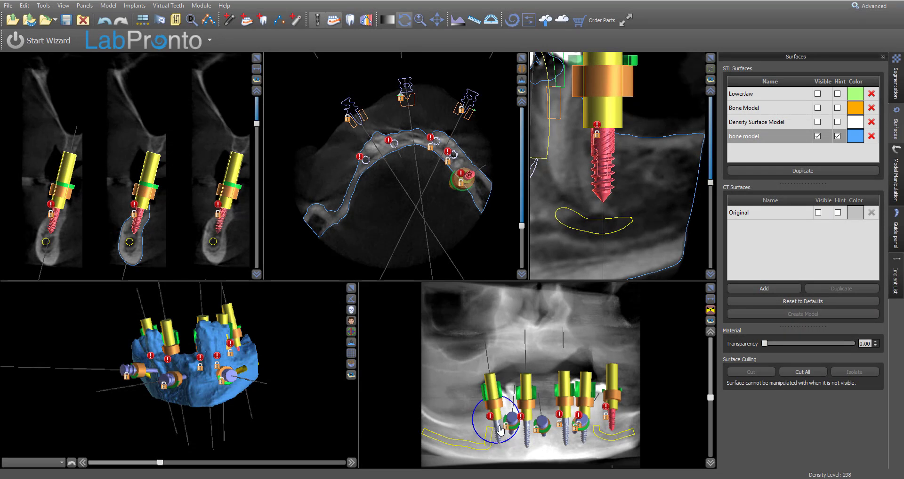
Inspect the rightmost vertical implant against the nerve in rotated cross-sections and select Blue Sky Bio Direct Cut Drills as the drill kit
scroll(631, 179, "up", 5)
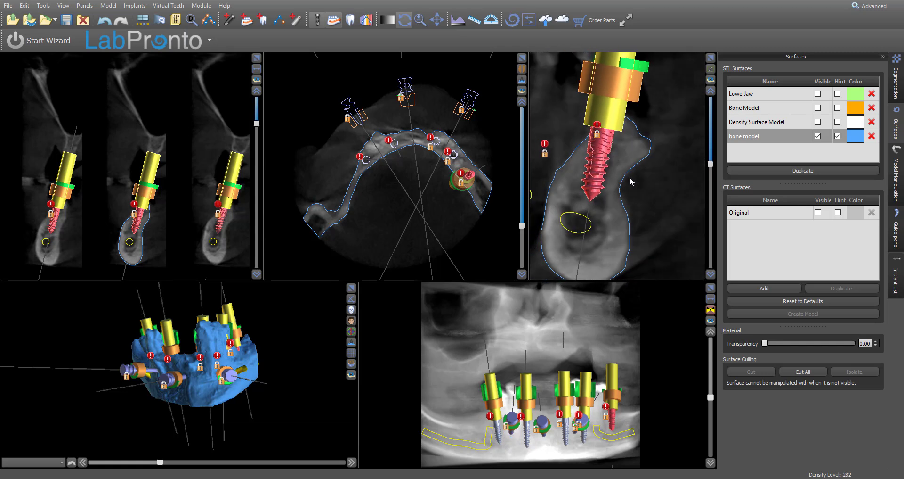
scroll(631, 180, "up", 5)
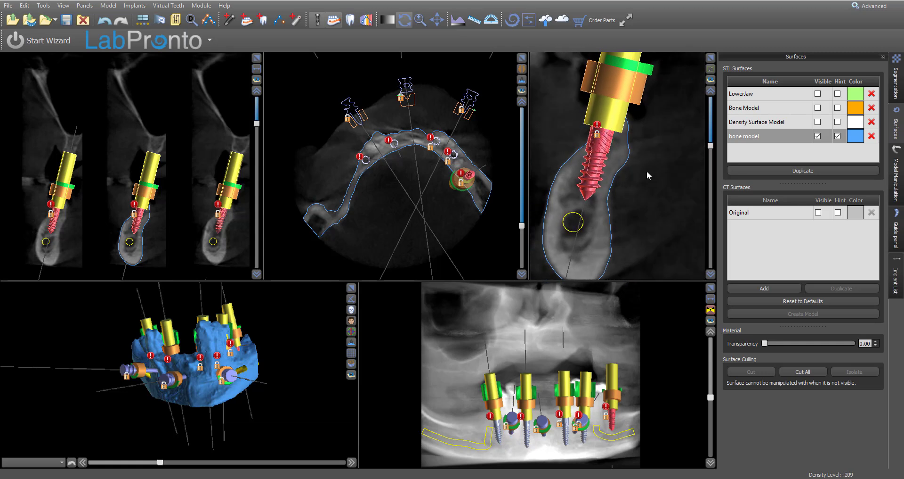
left_click(897, 230)
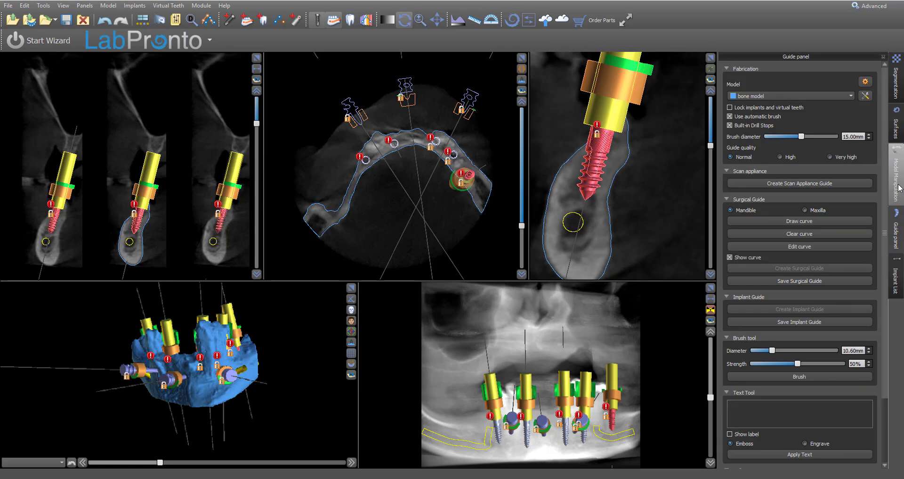
left_click(897, 280)
left_click(815, 70)
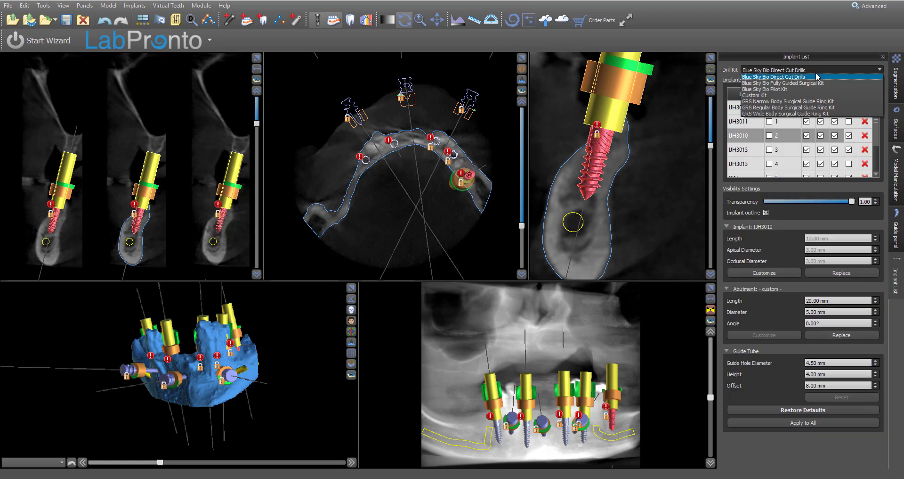
left_click(808, 78)
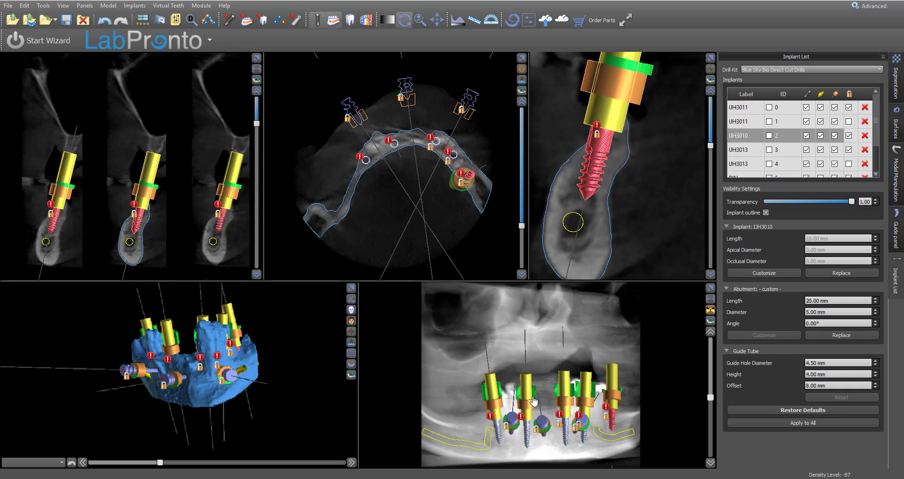
Examine the jaw model from the side and review the replacement options for the rightmost vertical implant without replacing it
mouse_move(534, 400)
left_click_drag(302, 306, 178, 336)
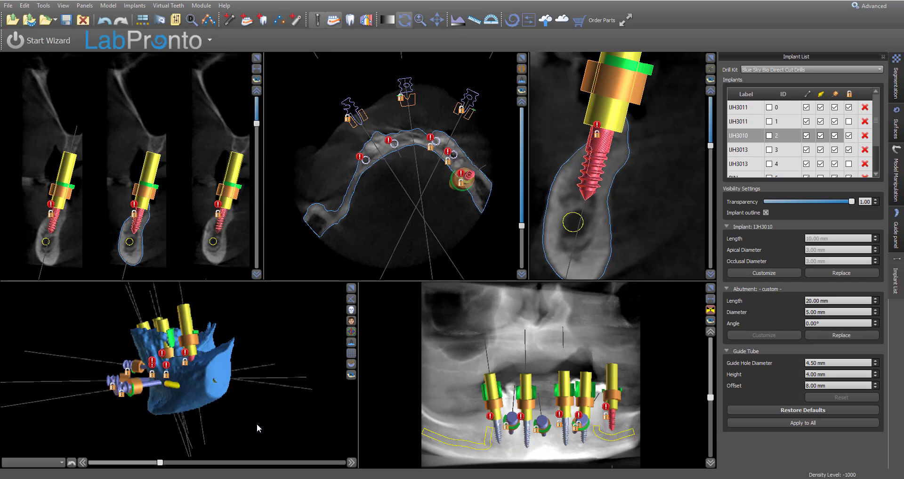
left_click_drag(257, 423, 326, 444)
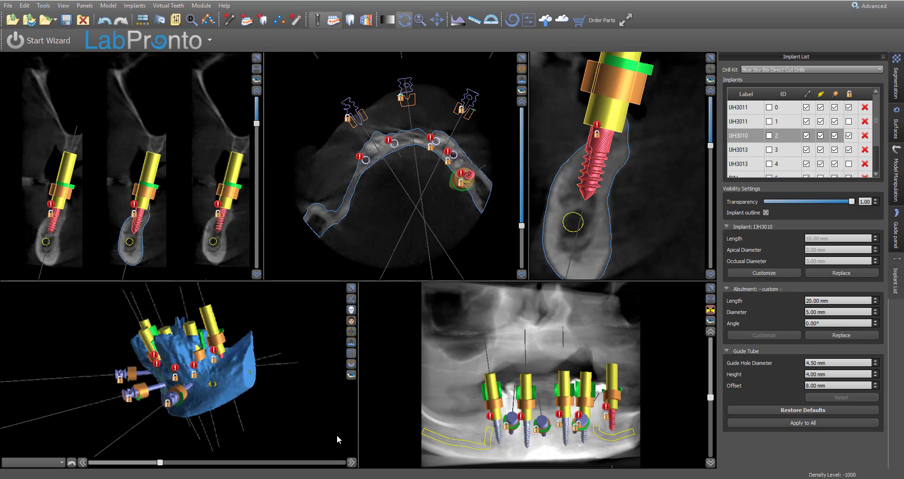
right_click(598, 166)
left_click(623, 239)
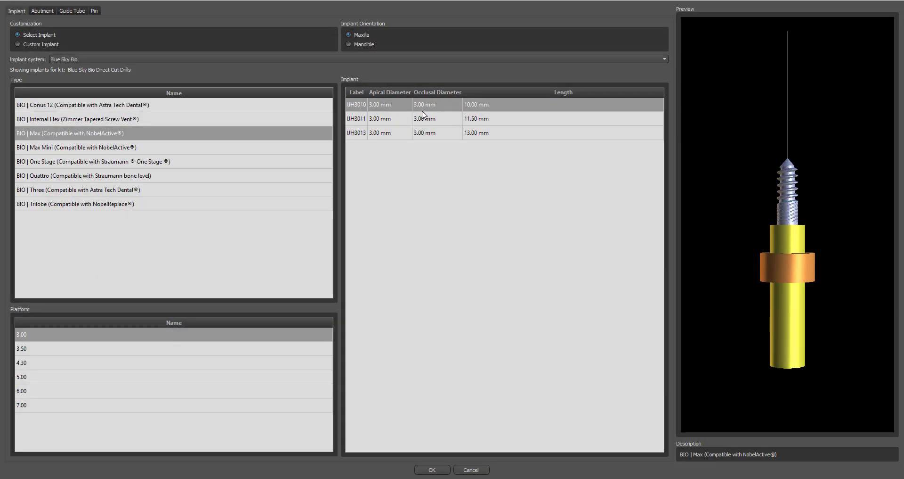
left_click(472, 470)
Measure from the rightmost implant's tip up to the start of its coarse threads in the enlarged cross-section
left_click(711, 58)
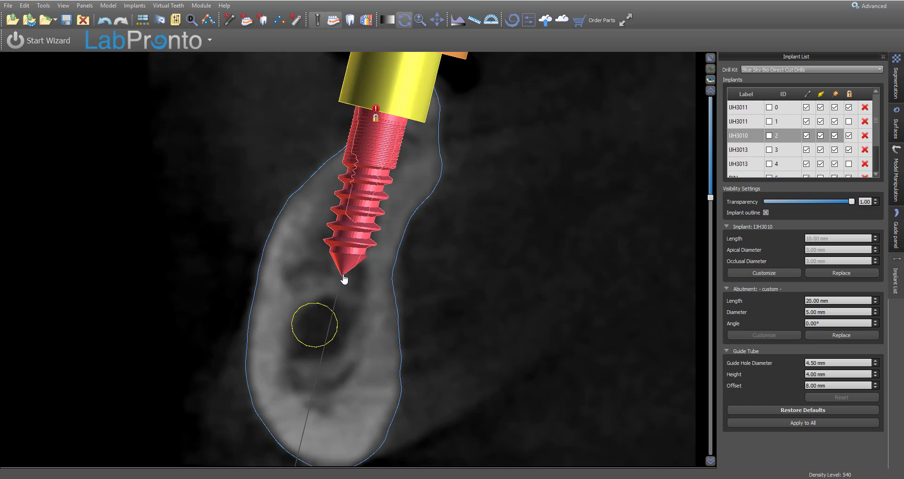
left_click(469, 23)
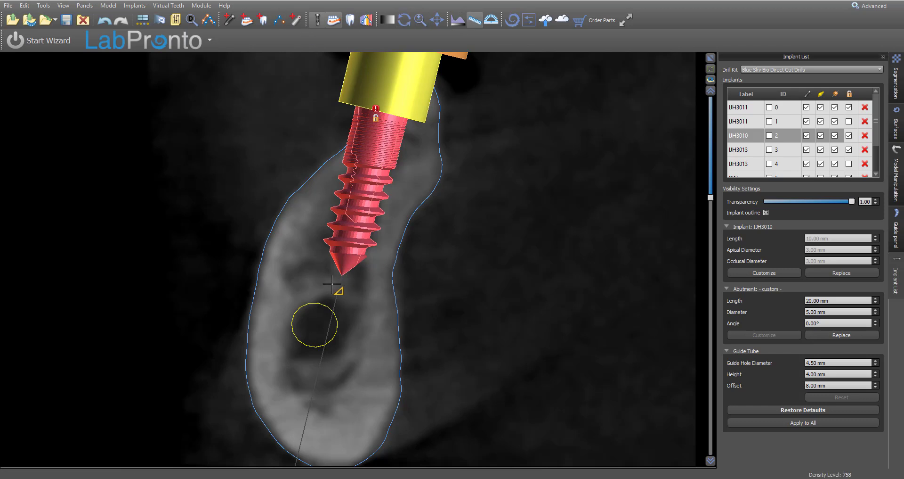
left_click(335, 275)
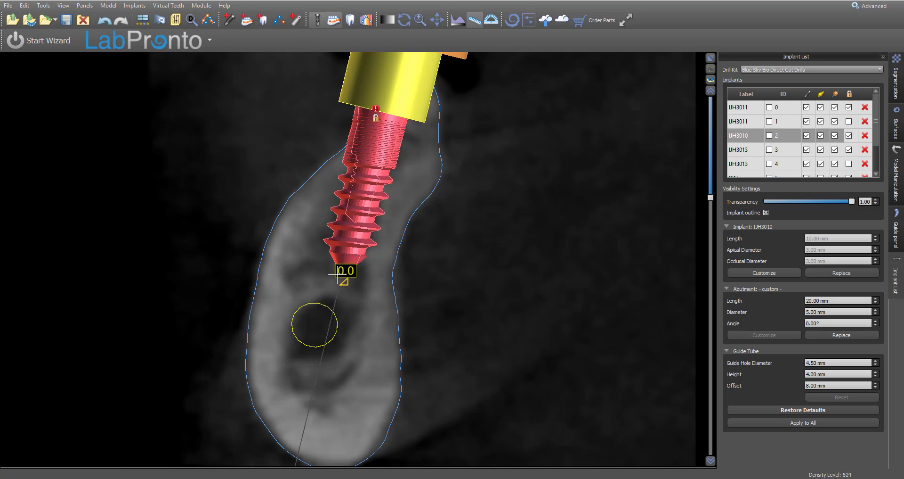
left_click_drag(337, 274, 352, 170)
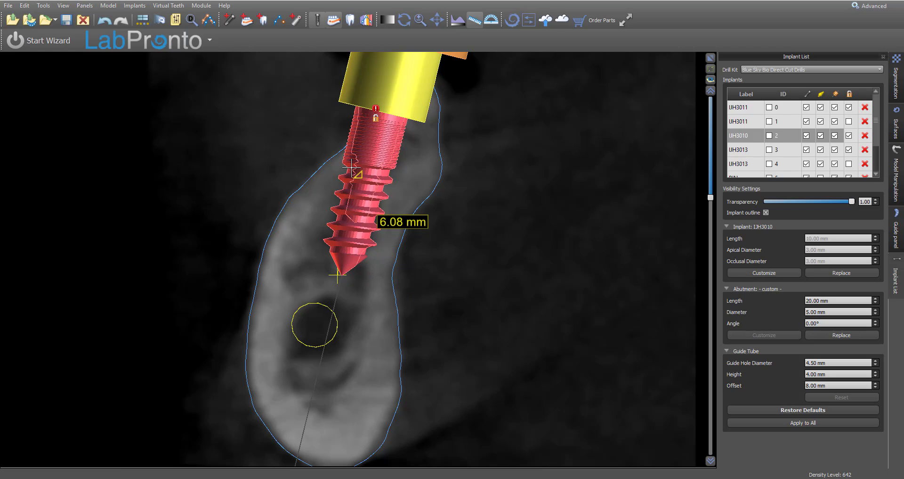
mouse_move(351, 167)
left_mouse_down()
mouse_move(364, 150)
mouse_move(363, 172)
left_mouse_up()
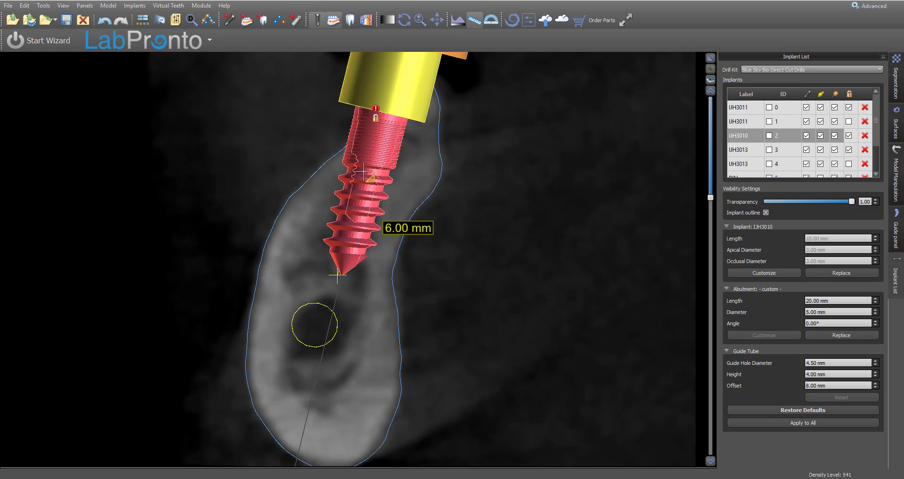
left_click(477, 26)
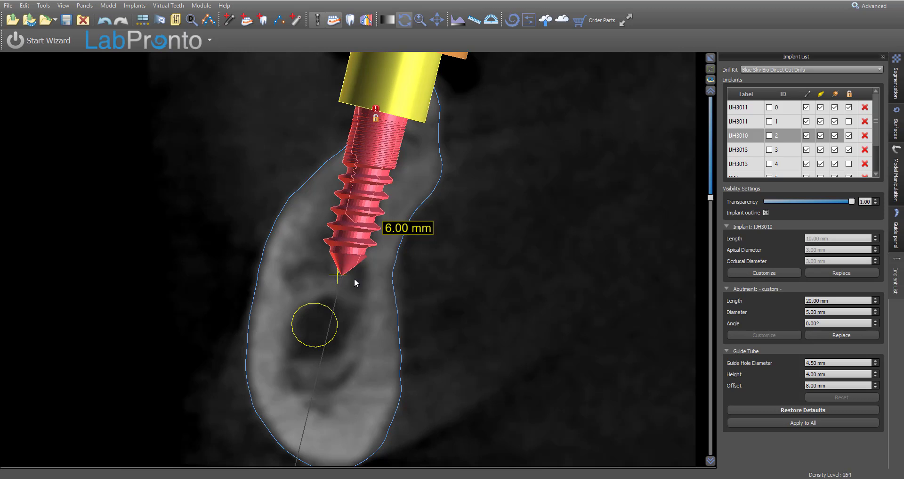
left_click(710, 58)
left_click(710, 58)
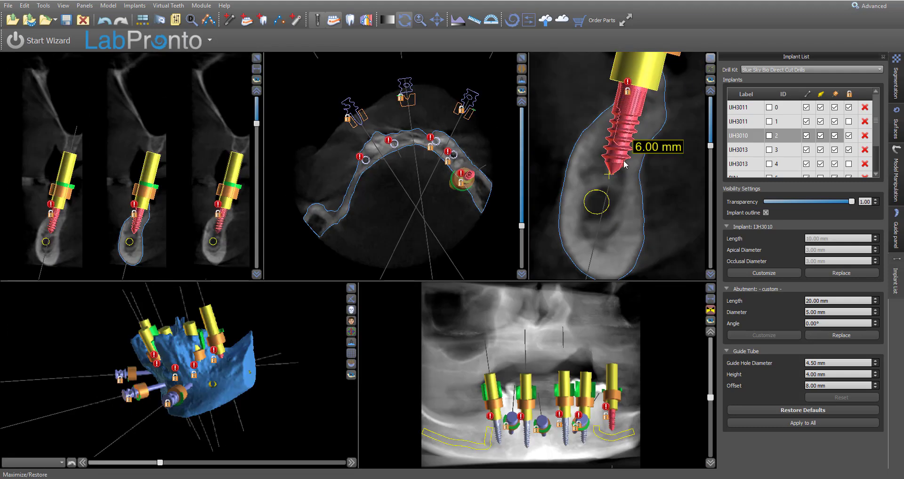
Select the middle fixation pin and inspect its depth in the bone in the 3D view and cross-sections
left_click_drag(290, 428, 299, 444)
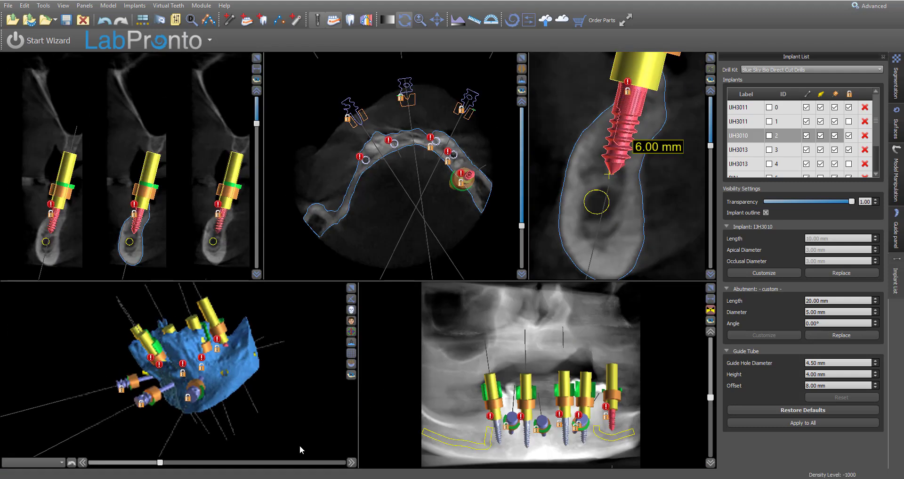
left_click_drag(126, 429, 240, 361)
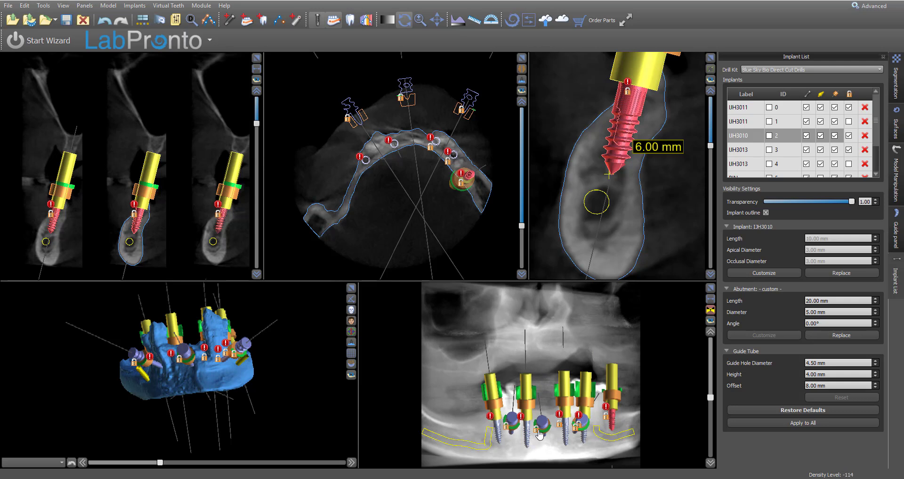
left_click(544, 422)
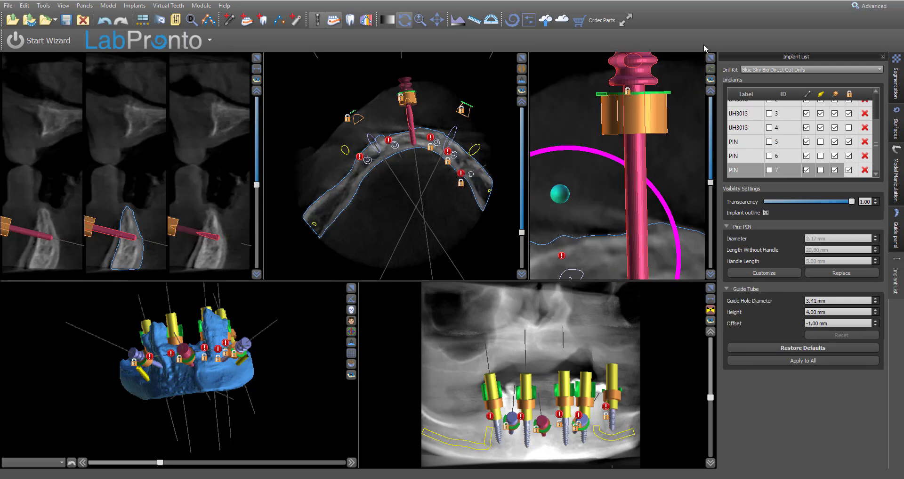
scroll(688, 145, "down", 5)
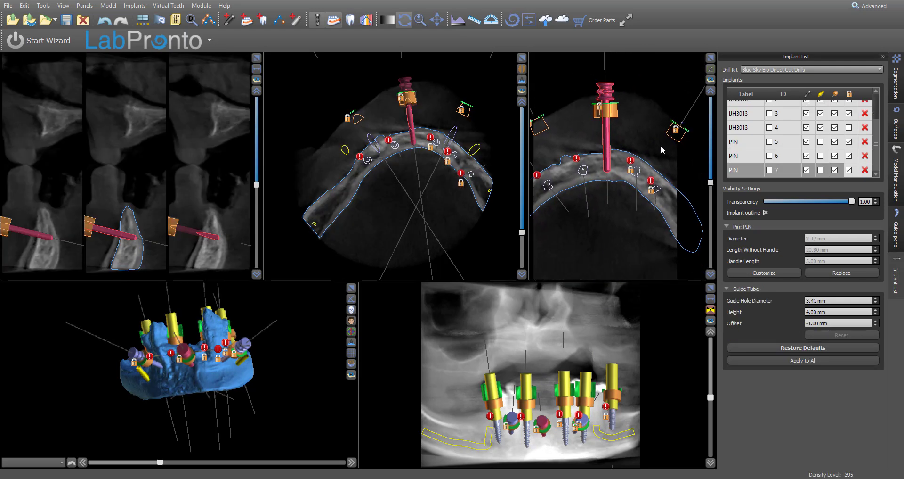
scroll(661, 141, "up", 5)
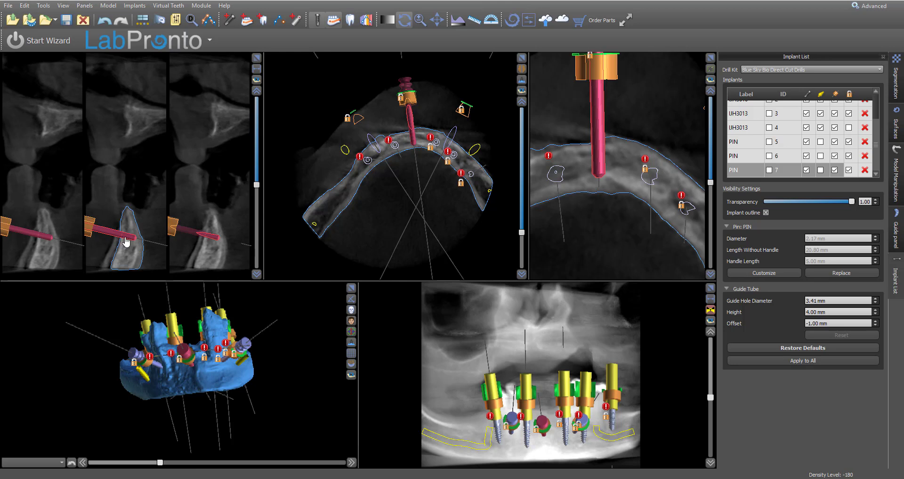
Lock all implants and fixation pins in the implant list
mouse_move(171, 402)
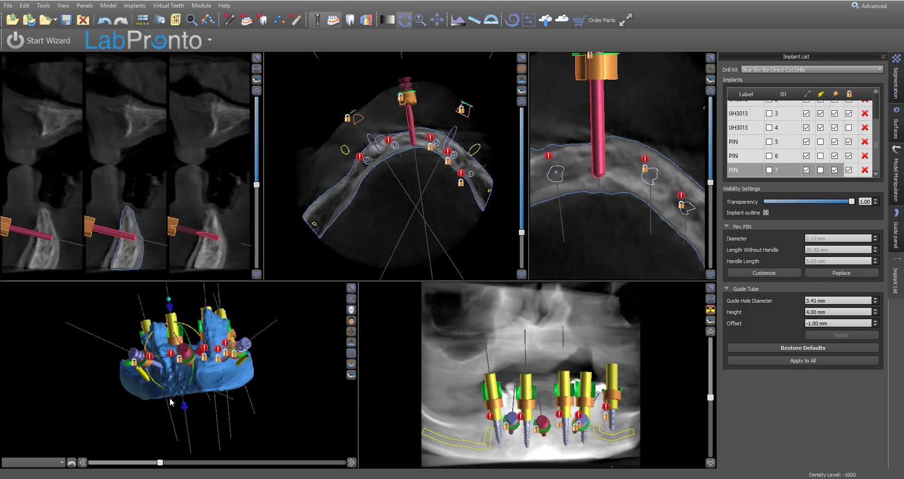
left_click(849, 94)
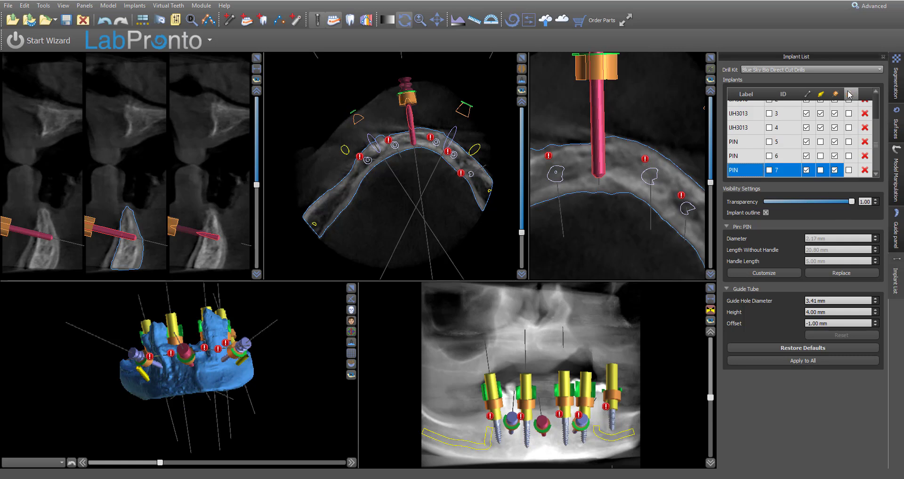
left_click(849, 94)
Hide the implants and pins in all scenes, leaving only the bone model in an enlarged 3D view from the inner side
left_click_drag(83, 430, 222, 424)
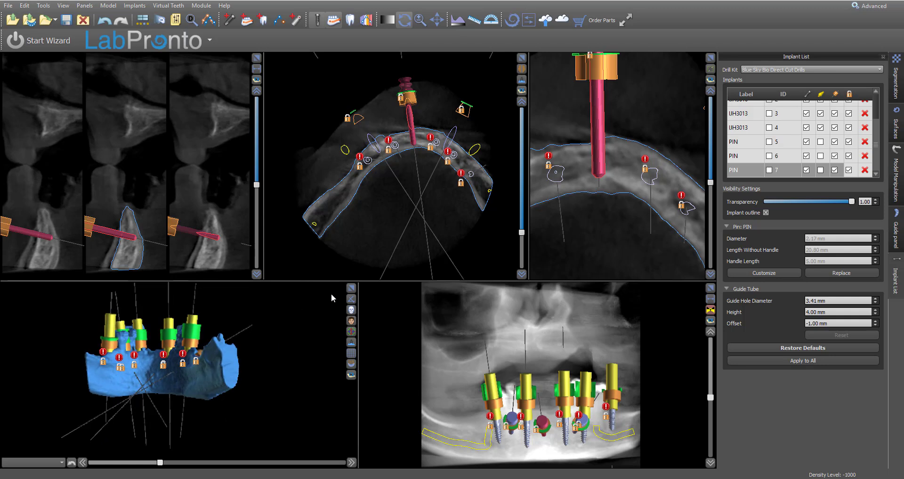
left_click(351, 287)
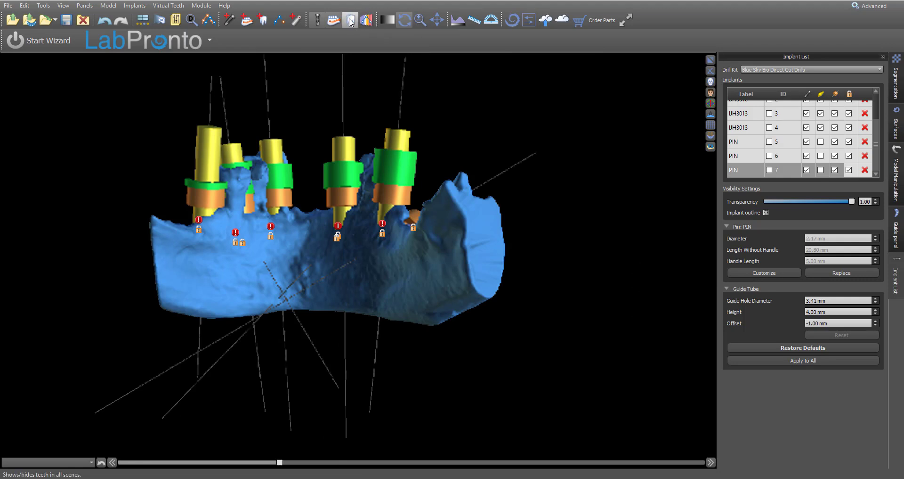
left_click(321, 25)
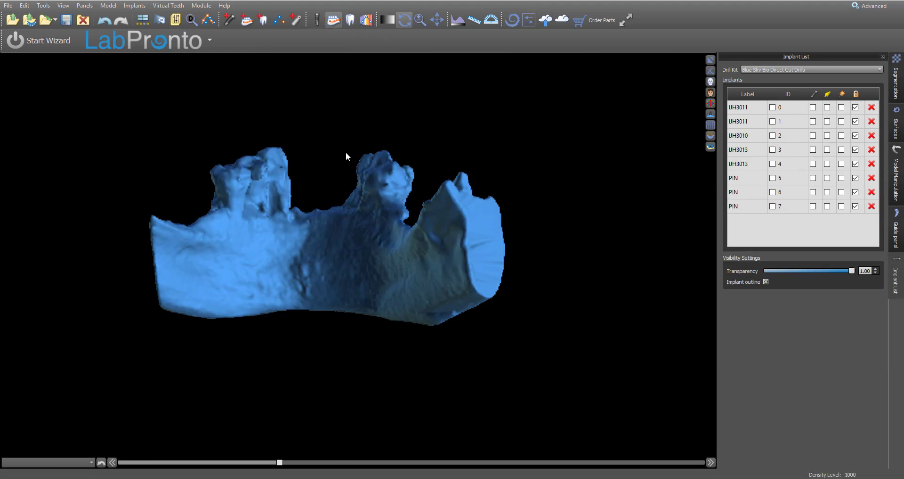
scroll(345, 151, "up", 3)
left_click_drag(340, 125, 395, 221)
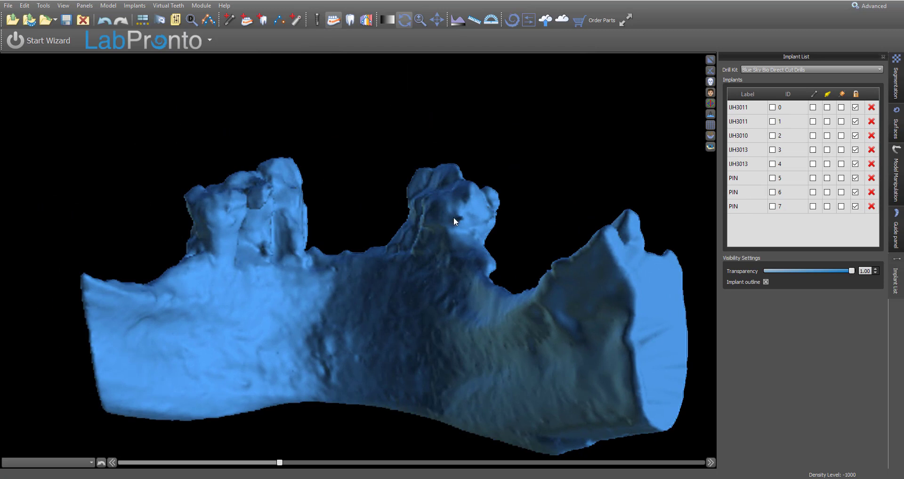
Cut the protruding tooth sections above the ridge off the bone model surface
left_click(896, 225)
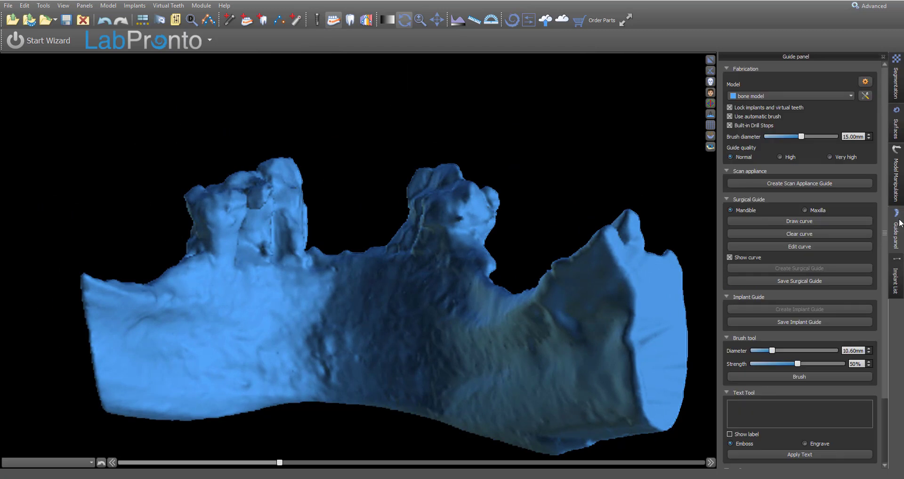
left_click(896, 124)
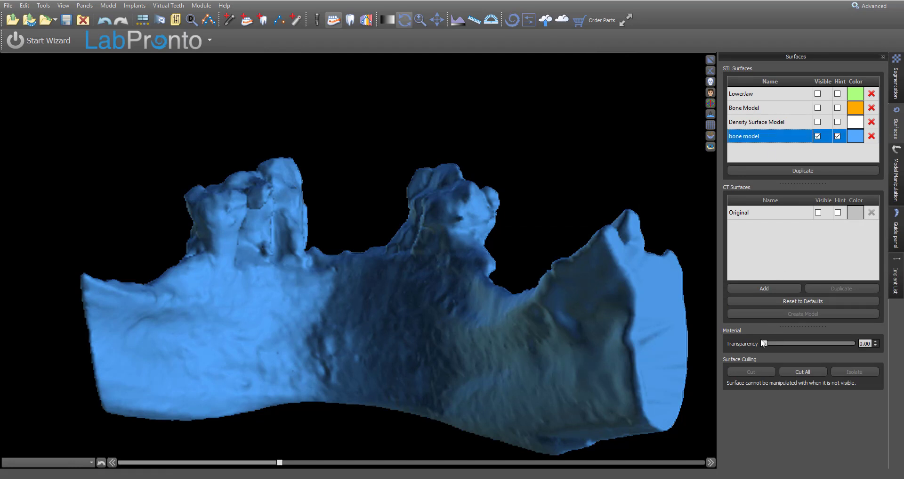
key("c")
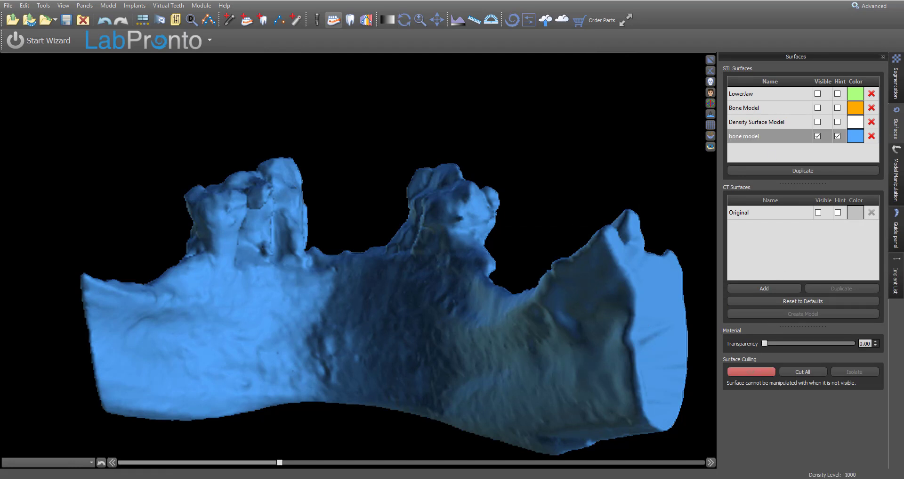
mouse_move(523, 150)
left_mouse_down()
mouse_move(268, 124)
mouse_move(170, 168)
mouse_move(156, 226)
mouse_move(204, 251)
mouse_move(330, 235)
mouse_move(415, 240)
mouse_move(493, 258)
mouse_move(542, 222)
mouse_move(524, 152)
left_mouse_up()
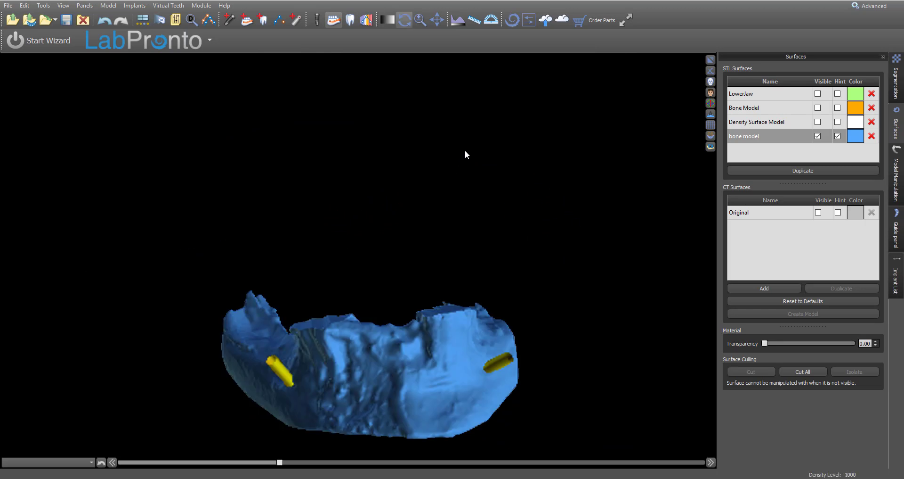
Cut the remaining raised tooth piece off the bone model's ridge, viewed from the outer side
left_click_drag(537, 325, 422, 357)
left_click_drag(503, 291, 451, 326)
left_click_drag(644, 338, 505, 333)
left_click(751, 371)
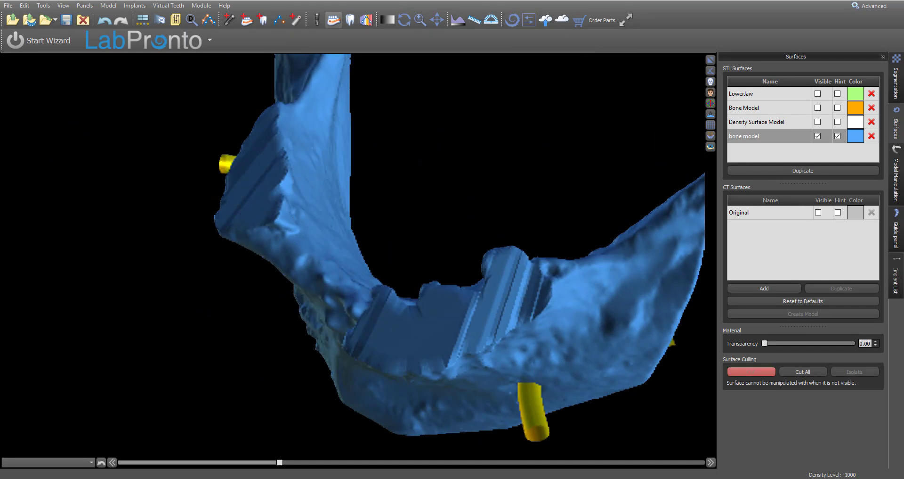
mouse_move(515, 233)
left_mouse_down()
mouse_move(471, 259)
mouse_move(488, 276)
mouse_move(541, 253)
left_mouse_up()
key("Return")
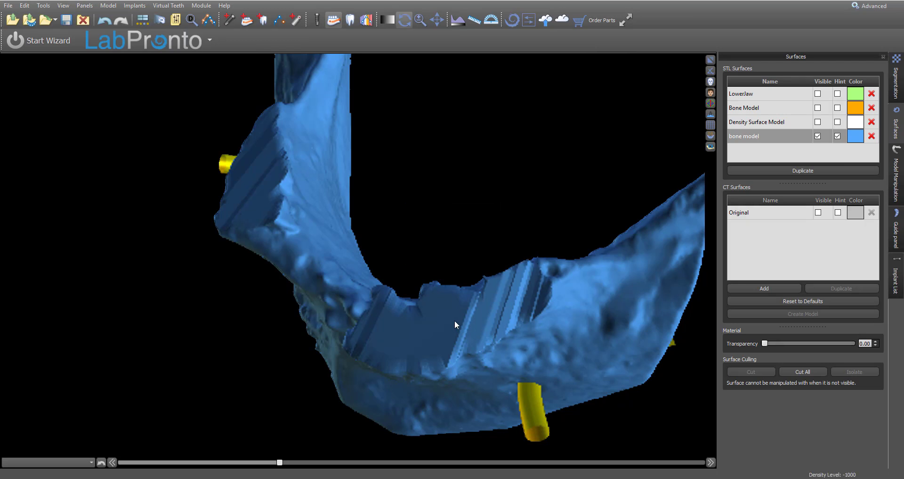
Trim the leftover tooth projections along the inner edge of the bone model's flattened ridge
mouse_move(436, 275)
left_mouse_down()
mouse_move(470, 267)
mouse_move(425, 283)
mouse_move(447, 290)
mouse_move(470, 276)
left_mouse_up()
left_click(751, 371)
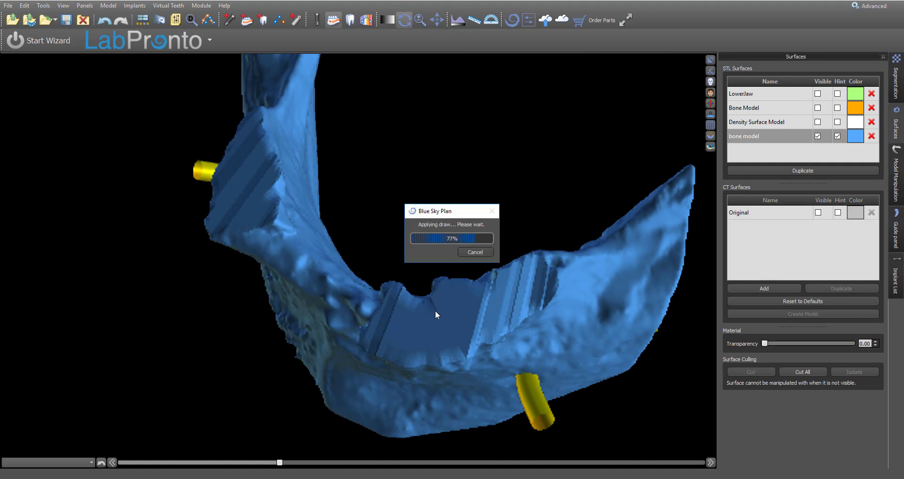
key("Return")
left_click_drag(411, 300, 428, 279)
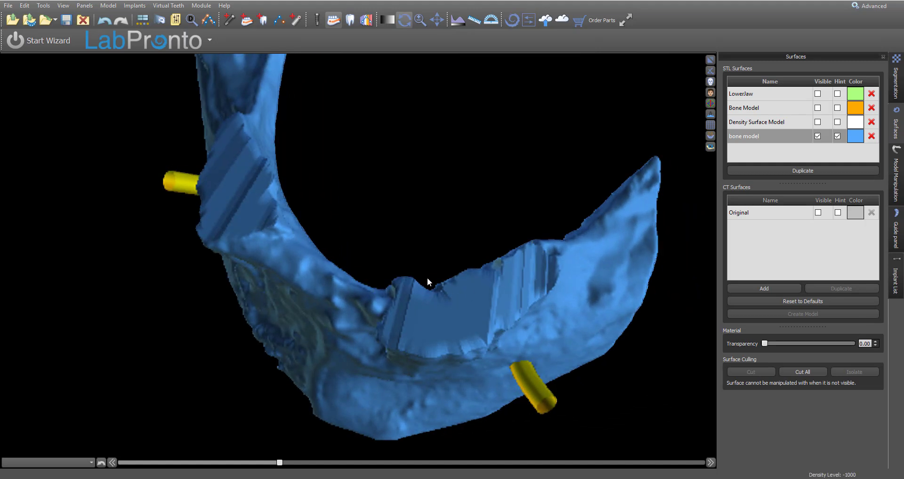
mouse_move(391, 354)
left_mouse_down()
mouse_move(395, 259)
mouse_move(348, 421)
mouse_move(381, 282)
mouse_move(369, 123)
mouse_move(363, 210)
mouse_move(429, 250)
mouse_move(410, 256)
mouse_move(396, 282)
mouse_move(426, 274)
mouse_move(432, 261)
left_mouse_up()
key("c")
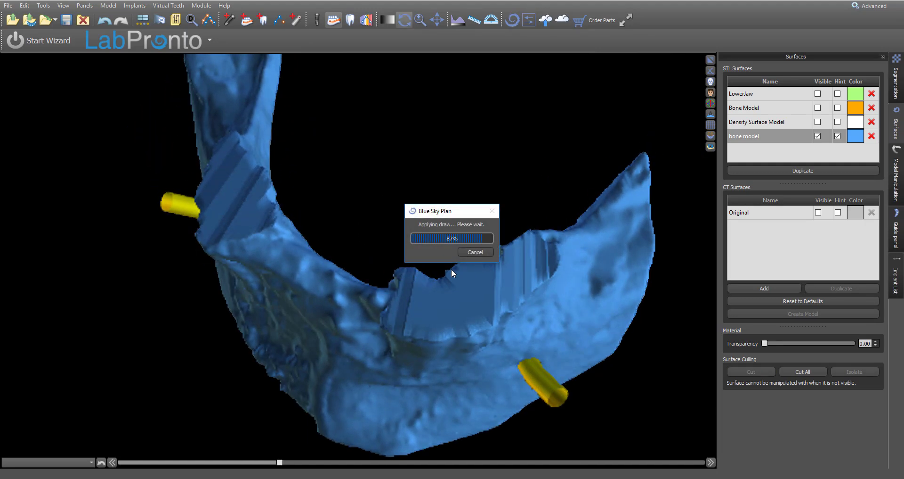
key("f")
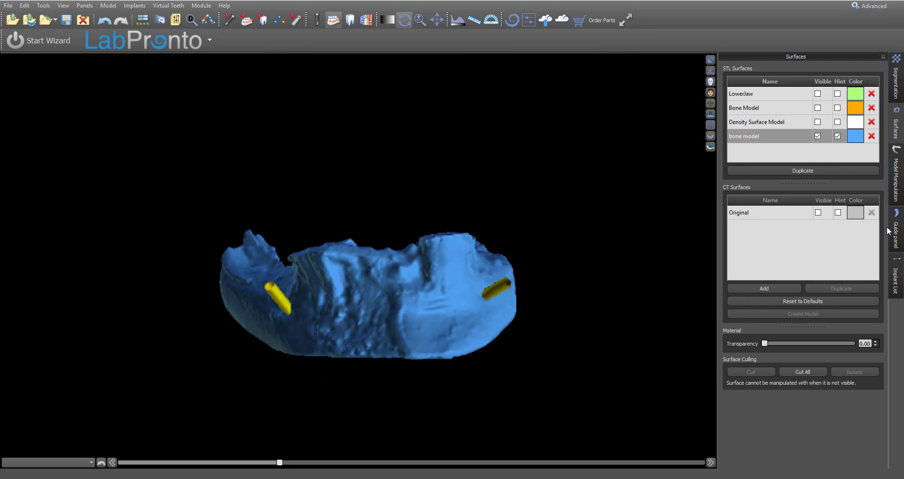
Review the guide settings for thickness, undercuts and drill lengths with the bone model as the guide's base, and accept them
left_click(897, 239)
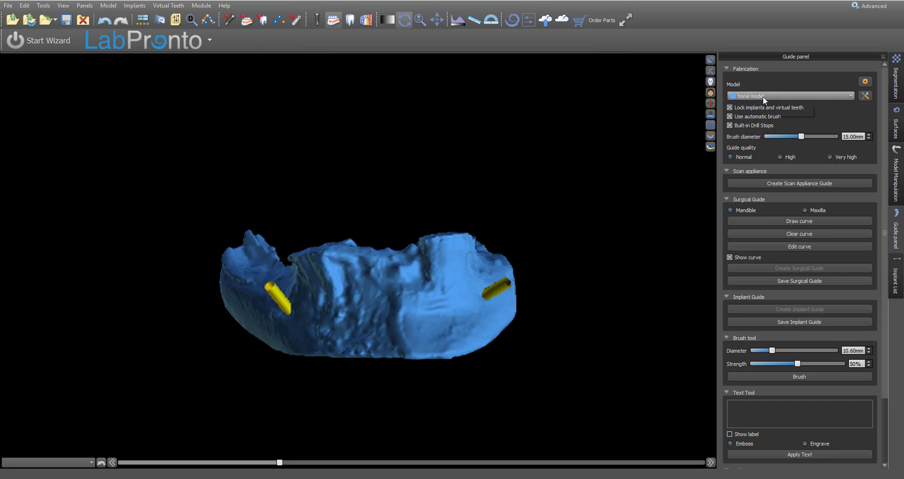
left_click(865, 84)
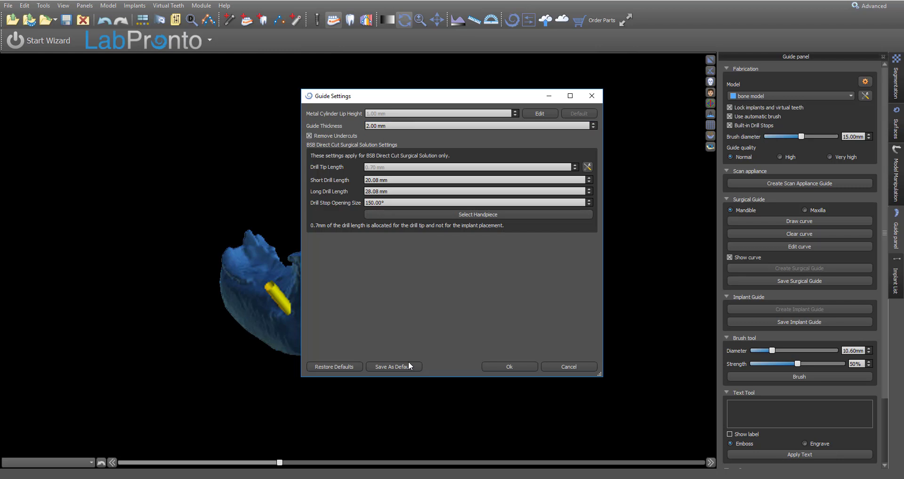
left_click(516, 368)
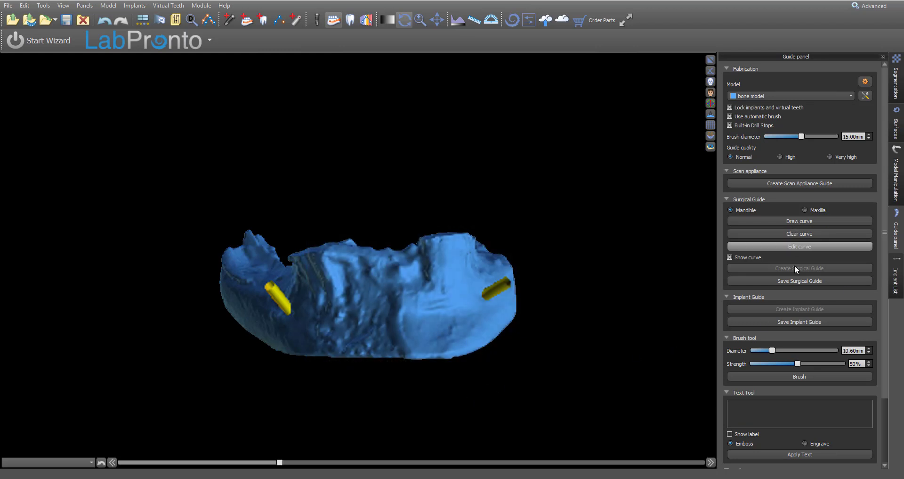
Draw the mandible guide curve along the outer side of the bone model, from one side pin past the other
left_click(803, 247)
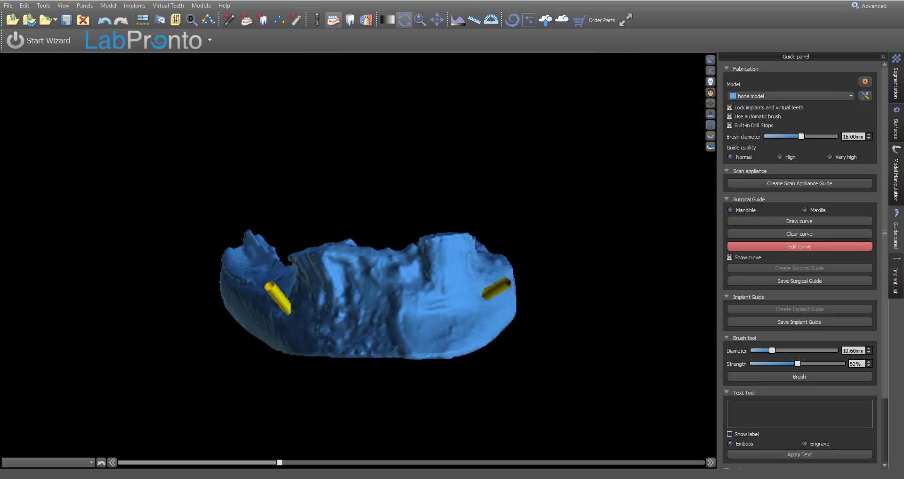
left_click(786, 245)
left_click(792, 219)
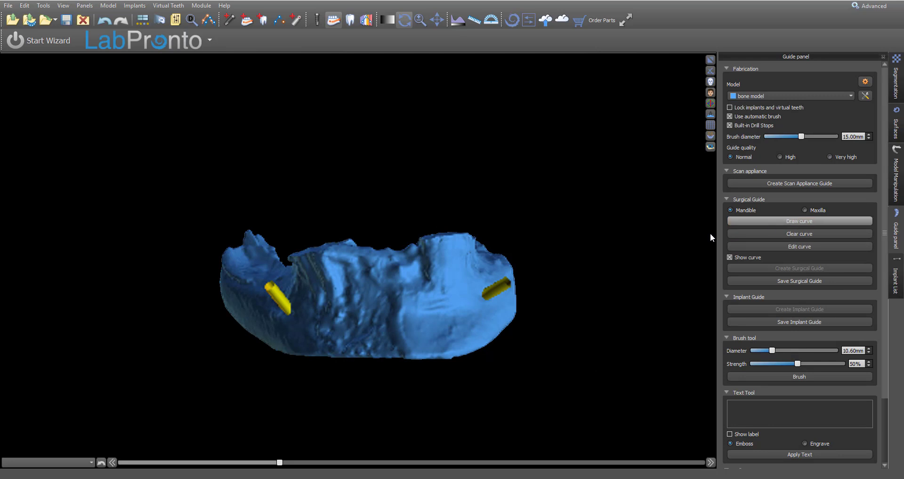
left_click_drag(294, 311, 485, 297)
mouse_move(491, 310)
middle_mouse_down()
mouse_move(304, 352)
mouse_move(450, 350)
middle_mouse_up()
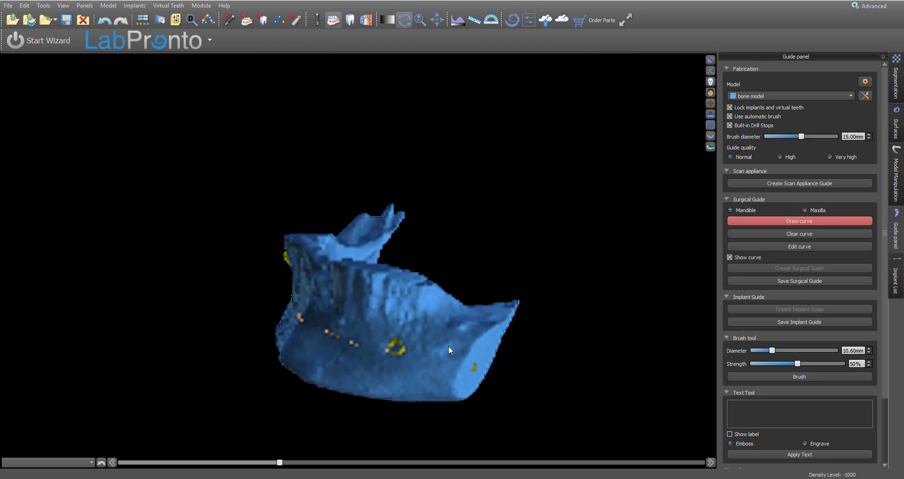
left_click_drag(415, 351, 490, 319)
Continue the guide curve along the inner side of the jaw and back beneath the first pin to its start
middle_click_drag(482, 370, 230, 360)
mouse_move(247, 350)
left_mouse_down()
mouse_move(257, 319)
mouse_move(304, 269)
mouse_move(487, 296)
left_mouse_up()
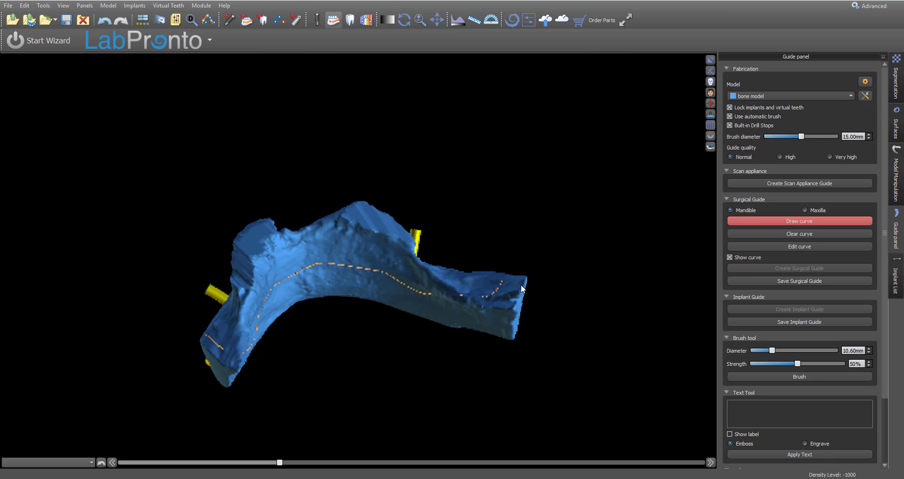
middle_click_drag(523, 290, 276, 370)
left_click_drag(276, 370, 373, 346)
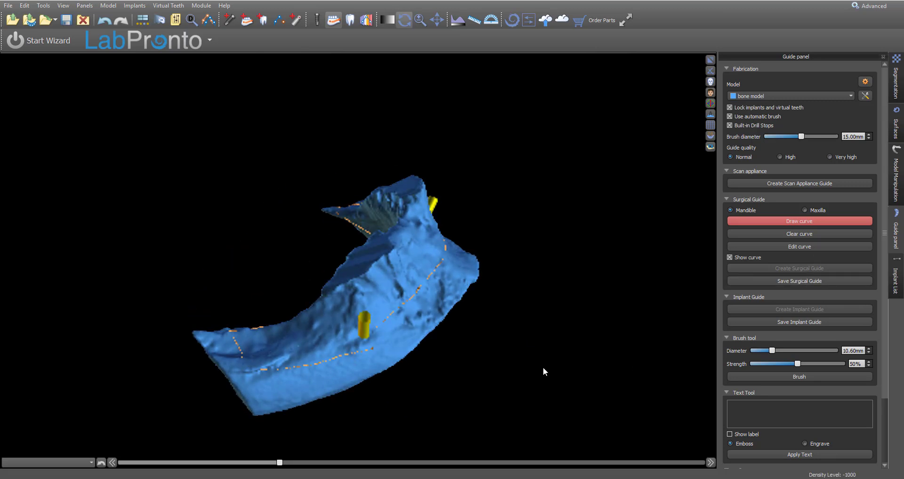
middle_click_drag(544, 367, 874, 281)
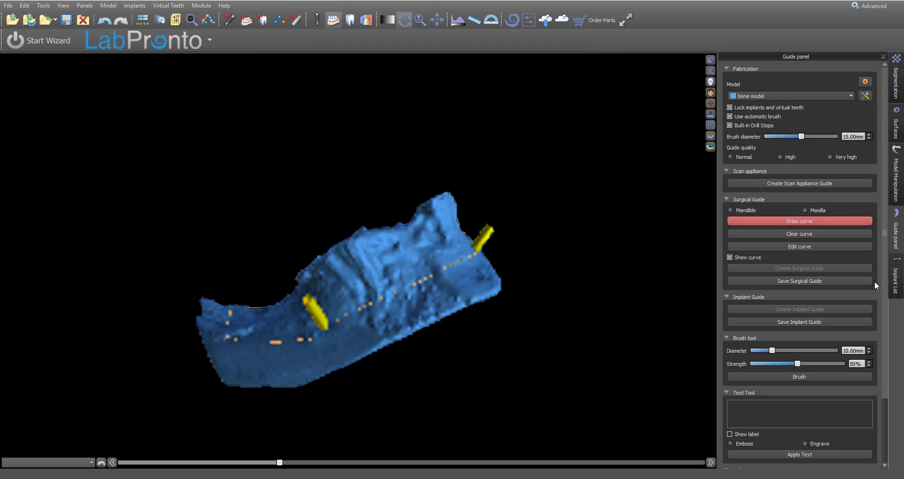
Finish the guide curve and create the surgical guide with the Custom handpiece preferences
left_click(841, 248)
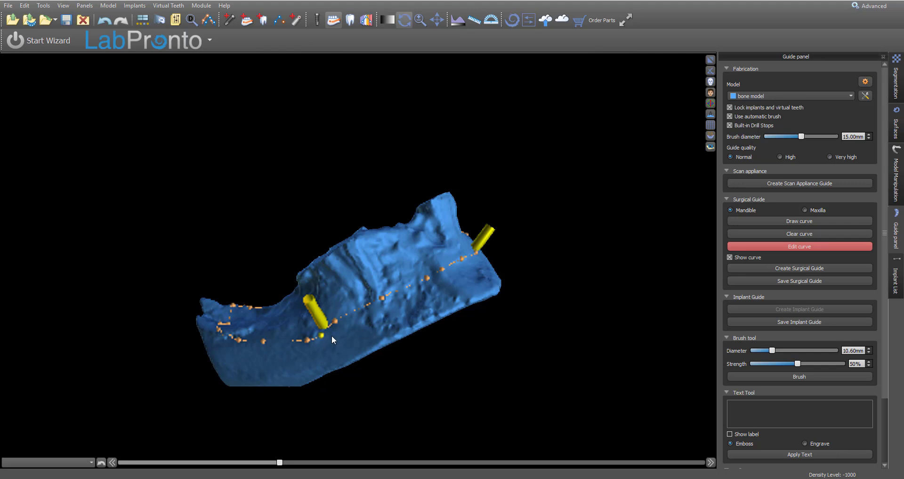
left_click(815, 267)
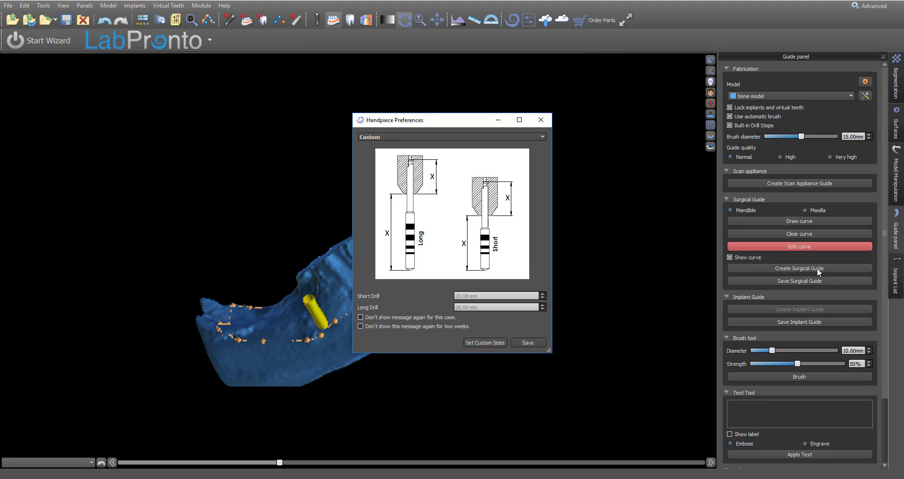
left_click(529, 340)
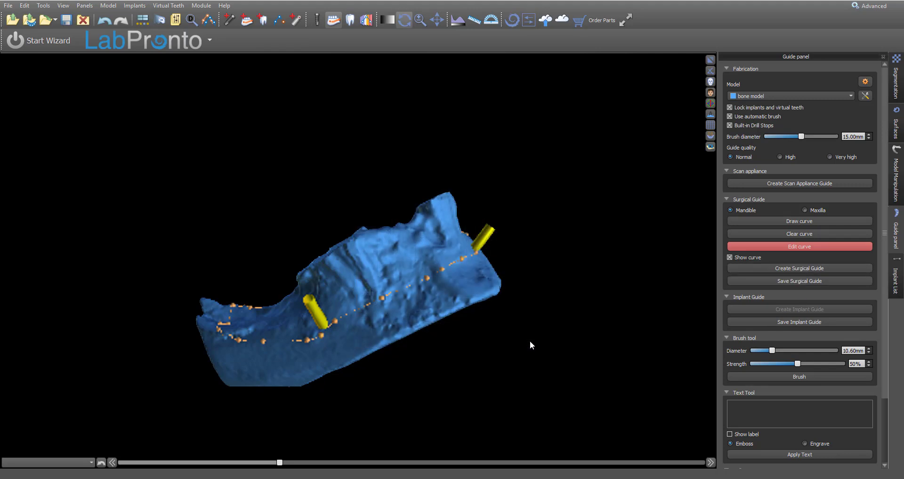
Examine the surgical guide's fit on the bone model and around the fixation pins from below, the side and the front
left_click_drag(251, 452, 384, 255)
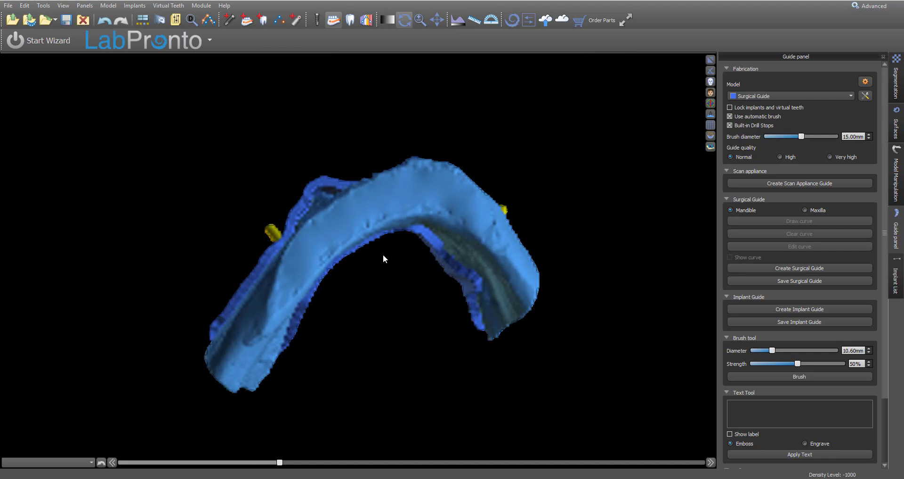
scroll(380, 199, "up", 4)
left_click_drag(381, 204, 364, 297)
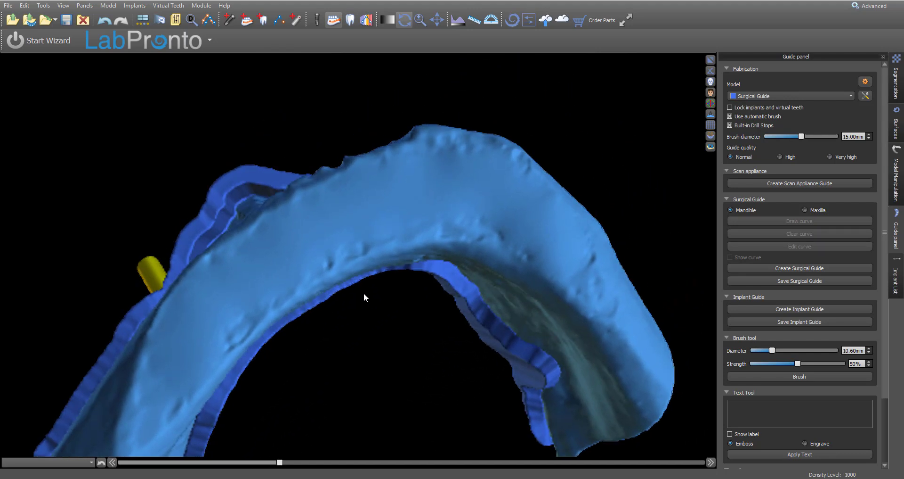
left_click_drag(373, 267, 251, 210)
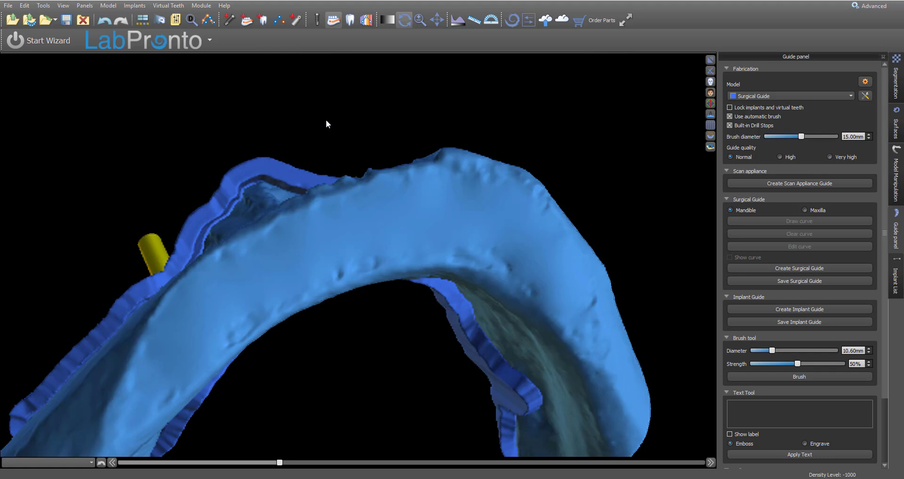
left_click_drag(328, 123, 372, 305)
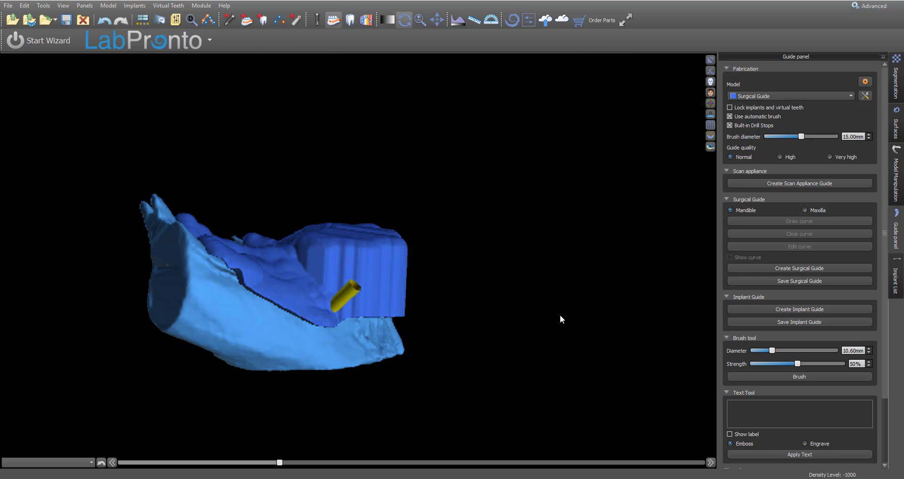
left_click_drag(560, 315, 353, 422)
left_click_drag(376, 146, 339, 137)
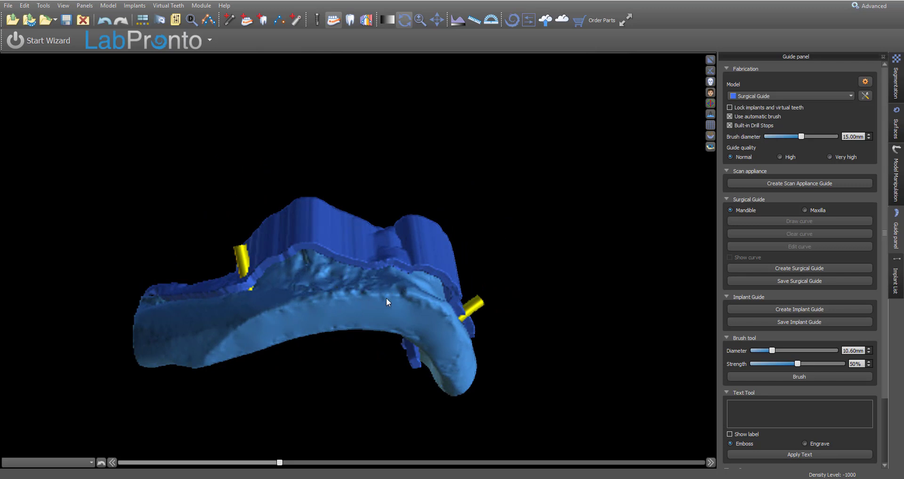
left_click_drag(388, 137, 348, 377)
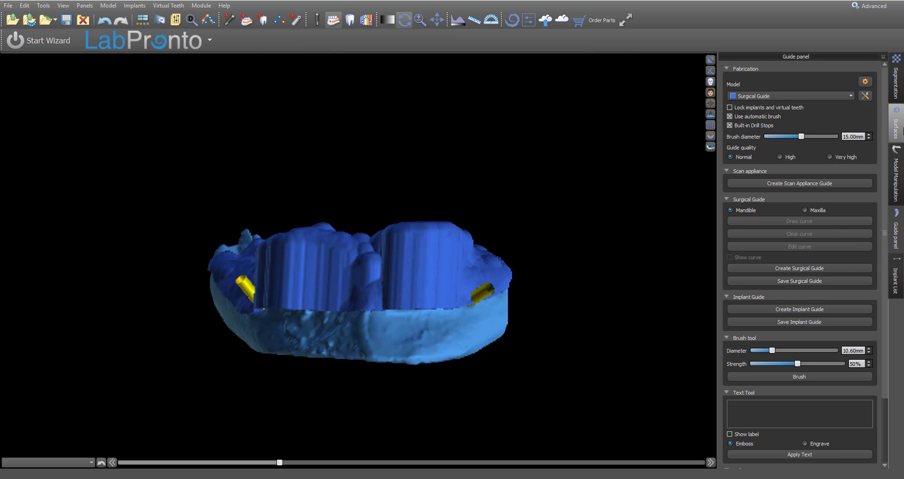
Delete the Surgical Guide surface, leaving only the blue bone model
left_click(897, 126)
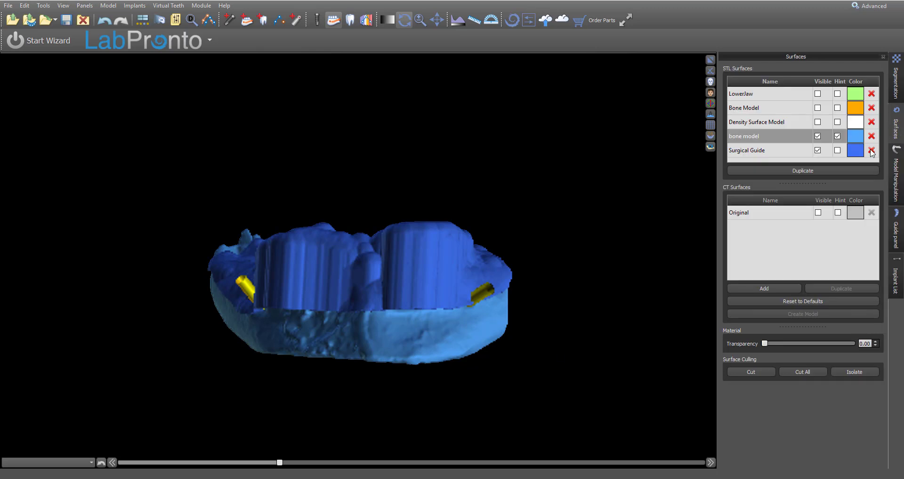
left_click(871, 150)
left_click_drag(453, 168, 335, 234)
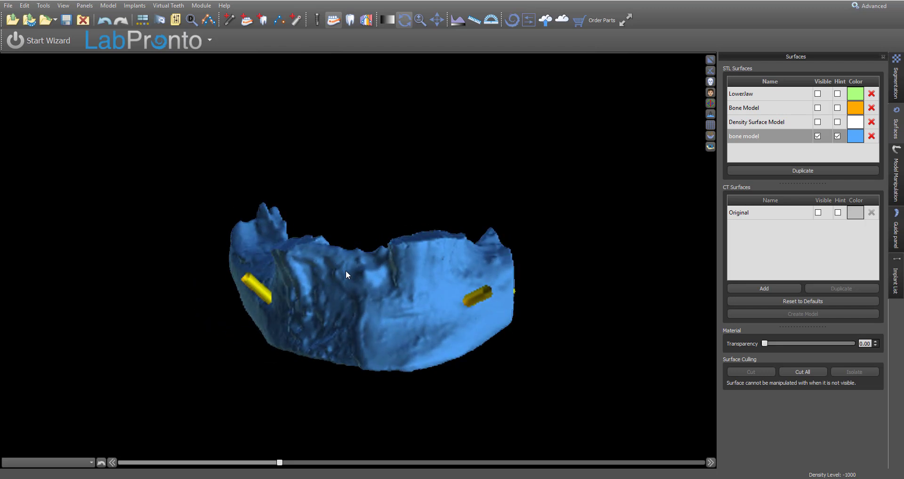
left_click_drag(346, 271, 306, 187)
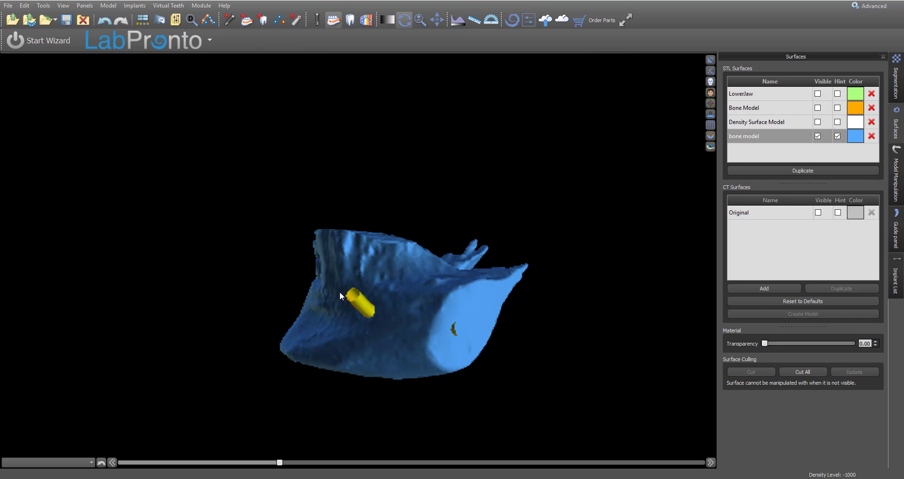
left_click_drag(340, 293, 333, 189)
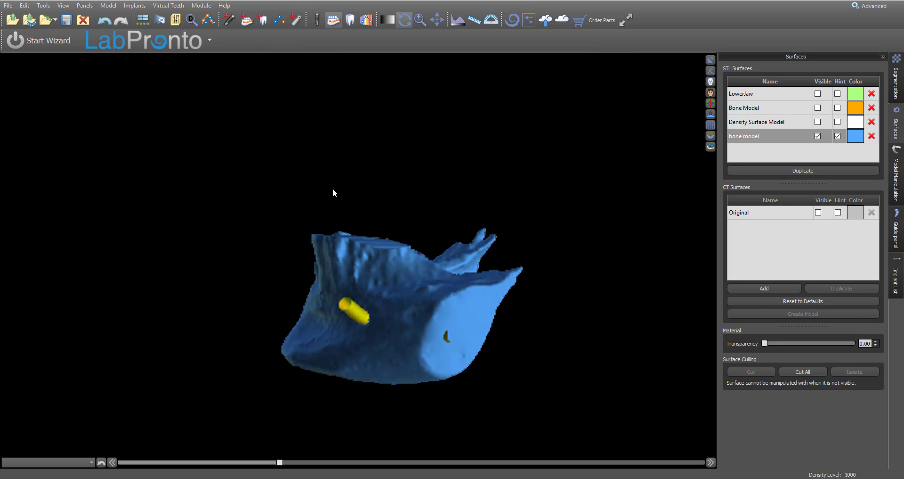
left_click_drag(247, 234, 179, 90)
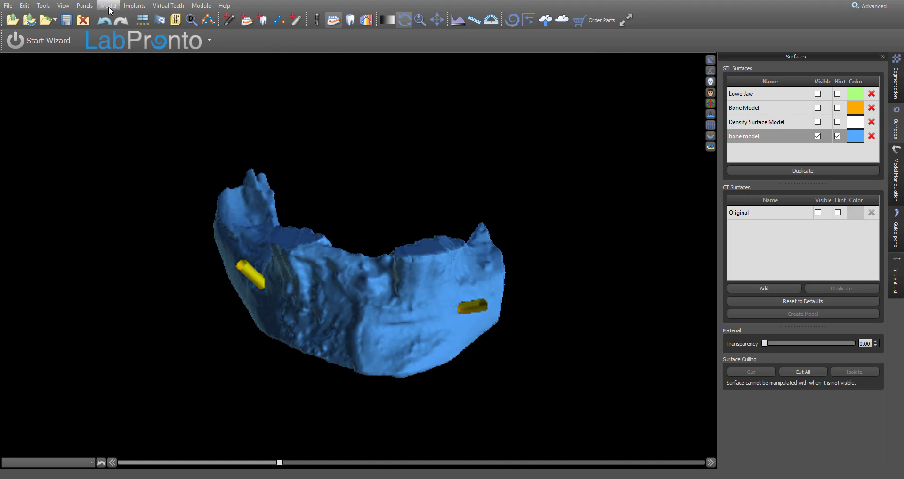
Switch to the Denture module and orient the bone model to a front view
left_click(197, 6)
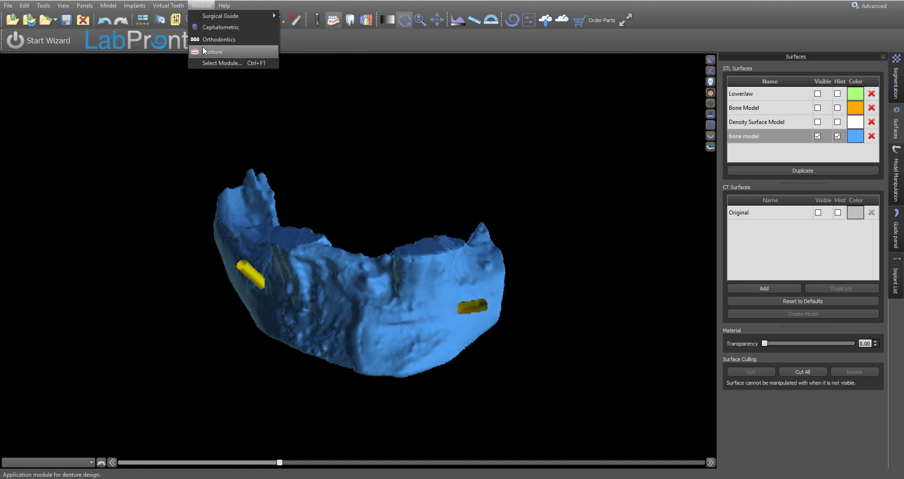
left_click(203, 50)
left_click_drag(297, 394, 558, 366)
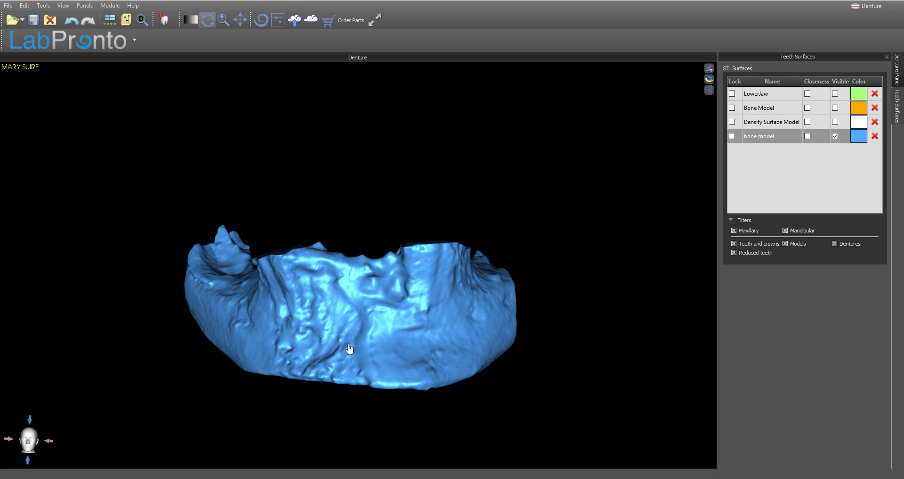
left_click_drag(350, 349, 218, 180)
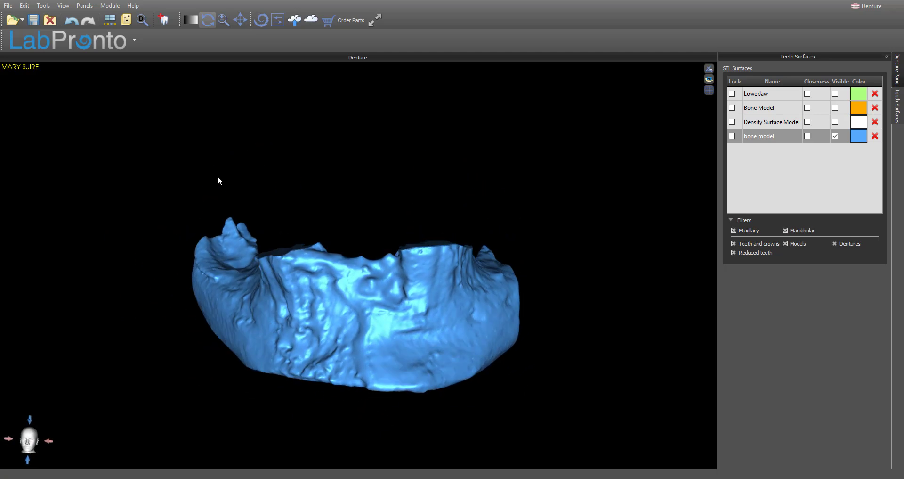
Start adding new teeth and choose the Mitch Hurst Flat Anatomy Library as the virtual teeth set
left_click(164, 19)
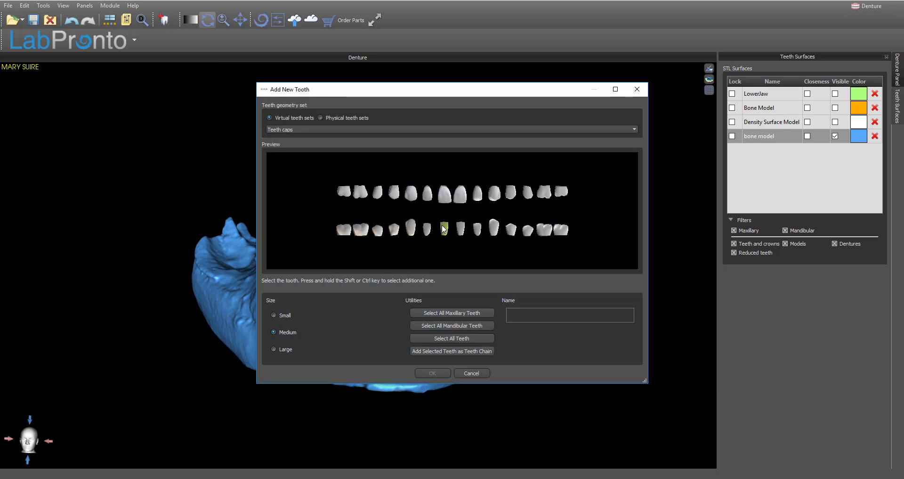
left_click(305, 130)
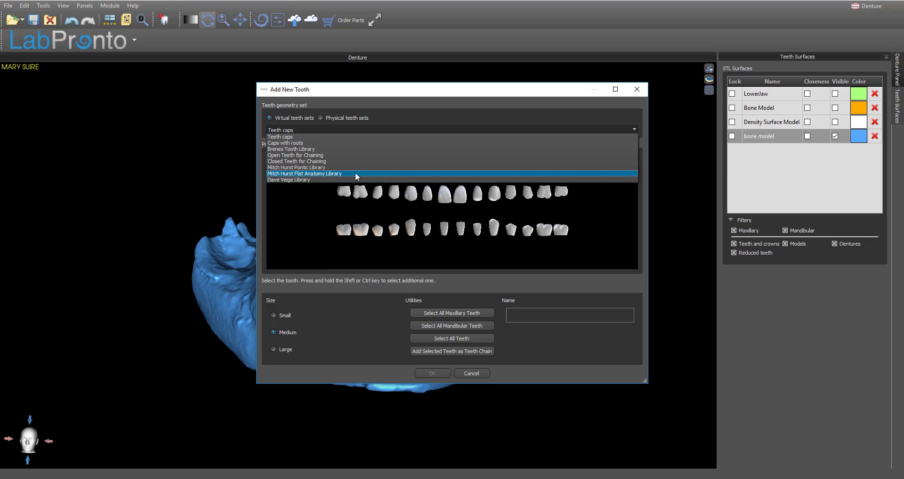
left_click(302, 174)
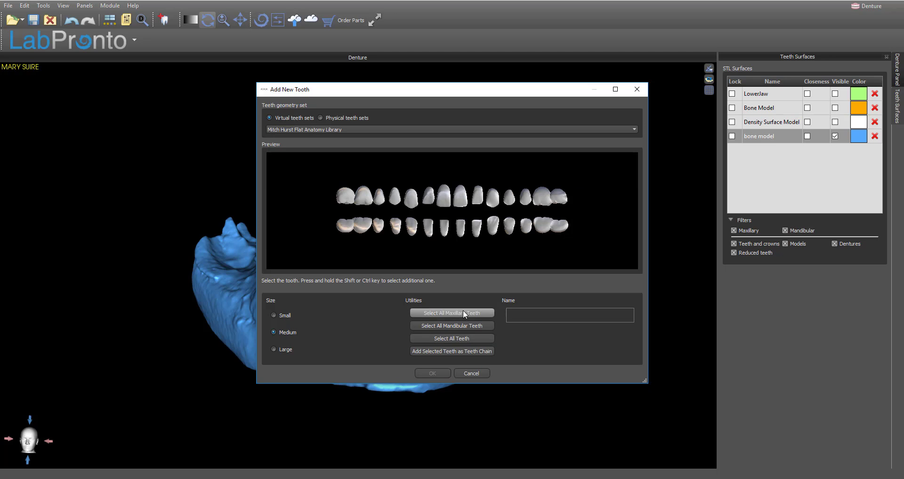
Select all mandibular teeth except the second molars and first premolars, and add them as a teeth chain
left_click(475, 326)
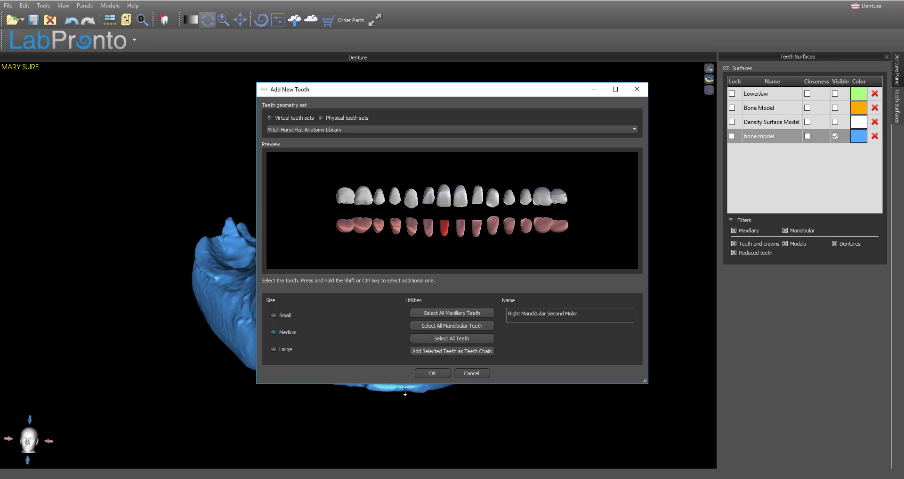
left_click(338, 227, "ctrl")
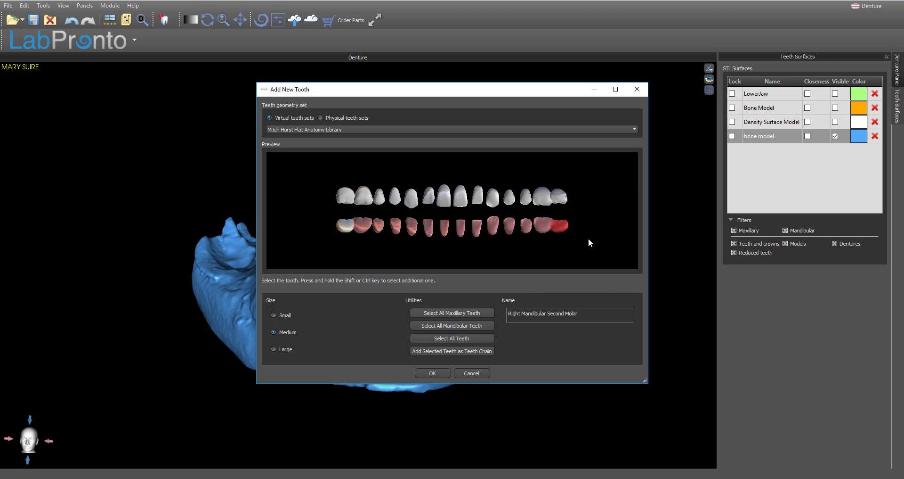
left_click(561, 228, "ctrl")
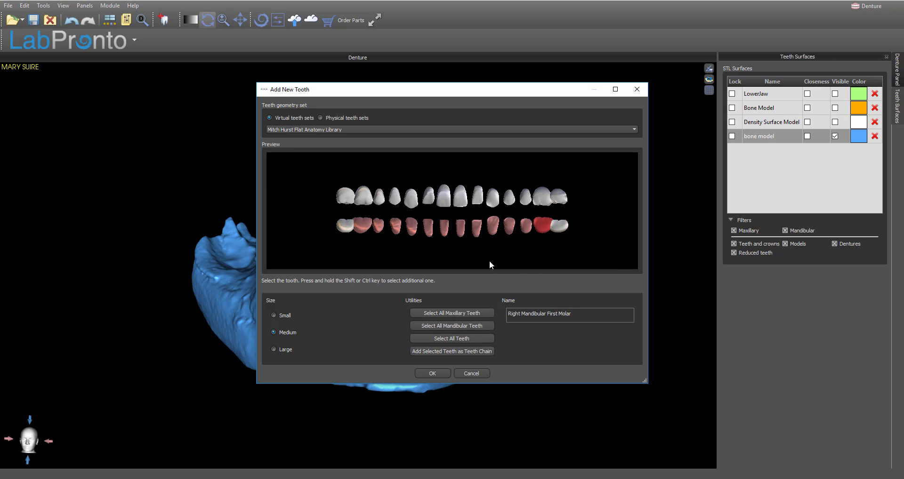
left_click(395, 227, "ctrl")
left_click(457, 352)
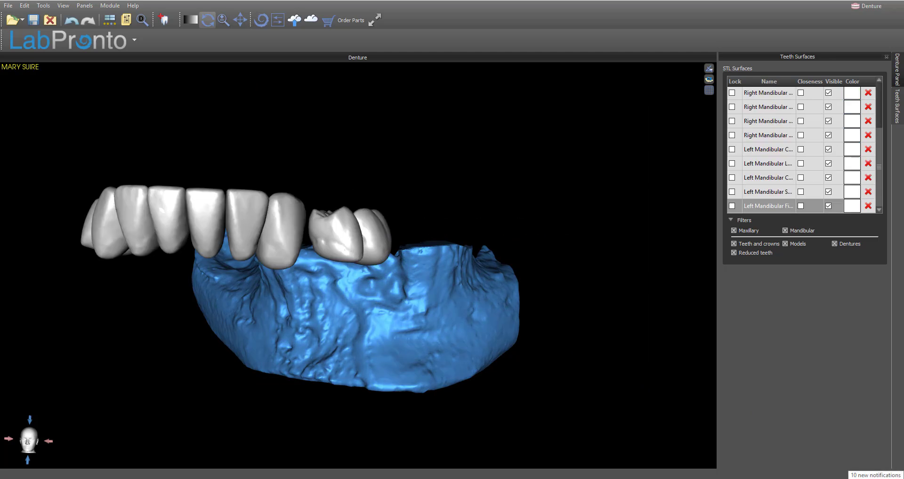
Show the teeth chain's control points in an occlusal view and close the gaps between the canines and premolars
left_click_drag(308, 193, 488, 356)
right_click_drag(488, 356, 508, 317)
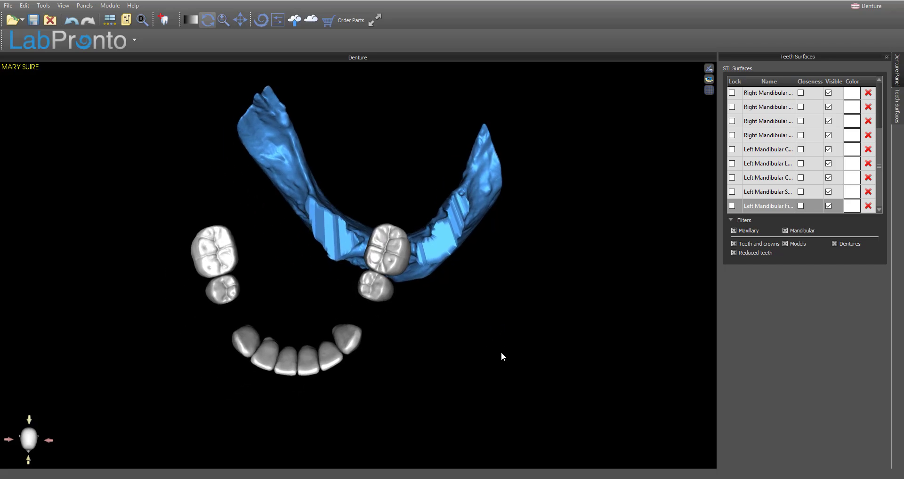
left_click(897, 71)
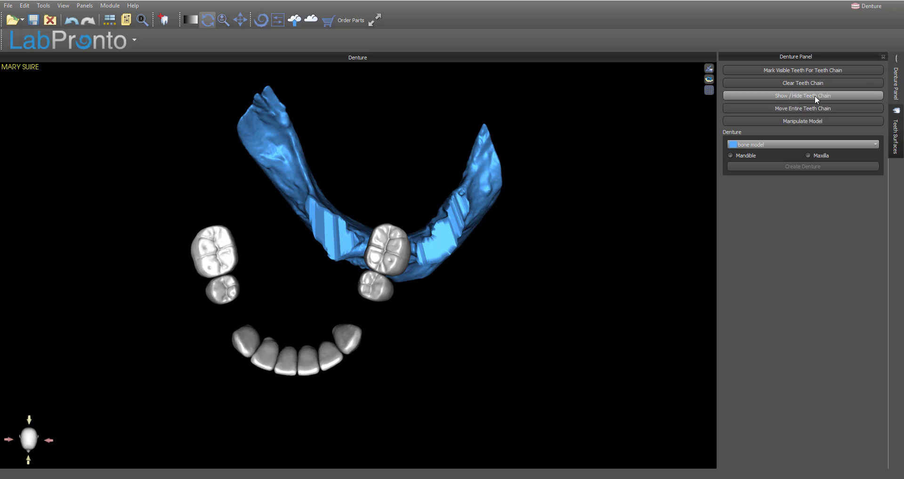
left_click(817, 108)
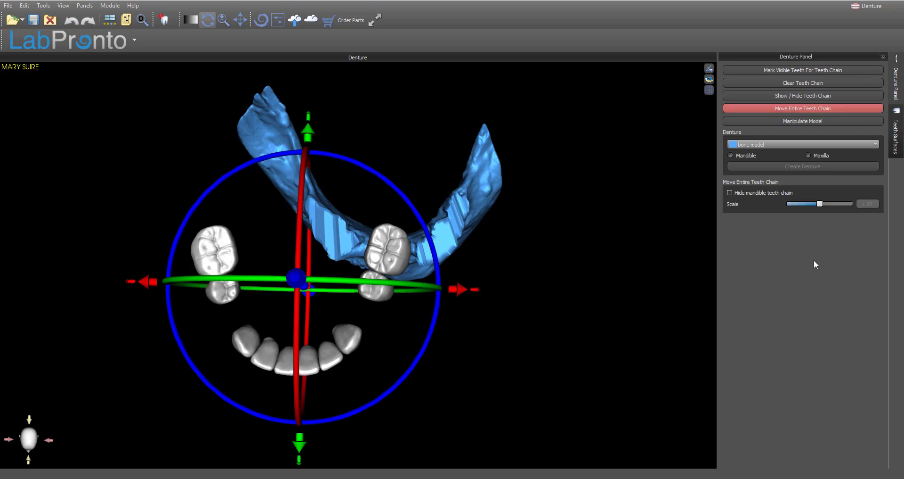
left_click(821, 98)
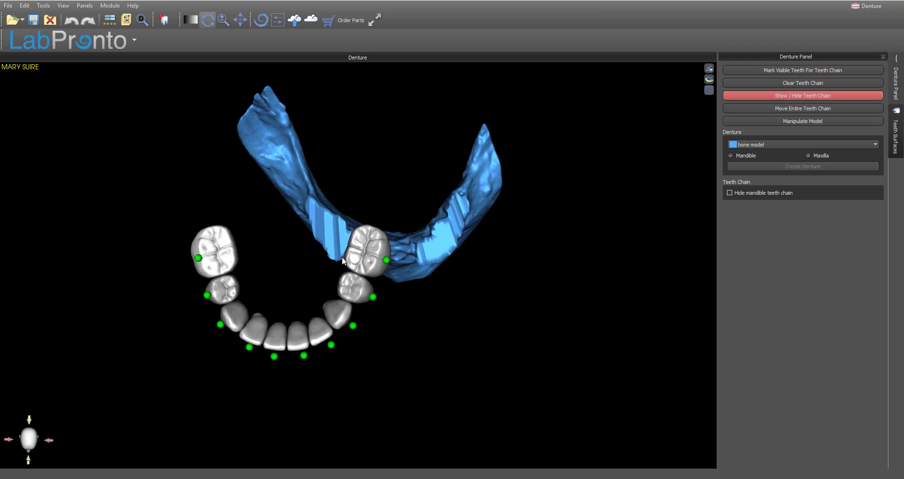
Move the entire teeth chain sideways and backward so it sits over the arch of the blue bone model
left_click(789, 109)
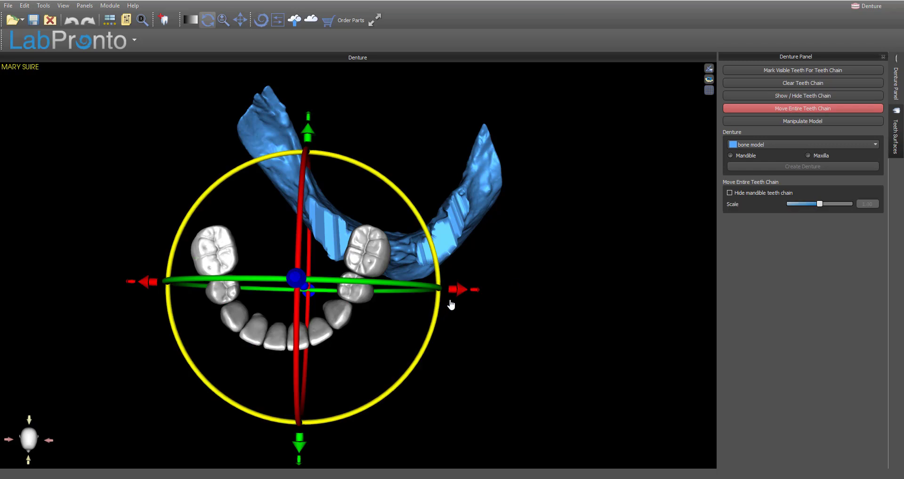
left_click_drag(467, 293, 564, 273)
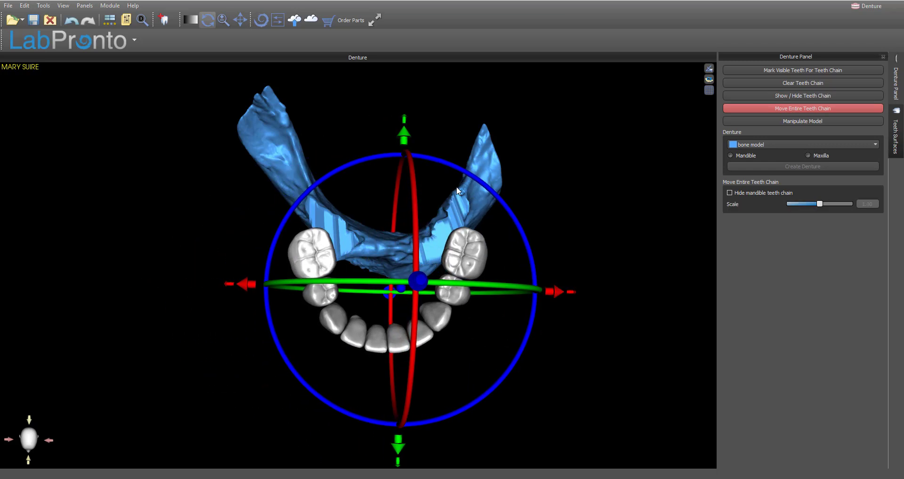
left_click_drag(401, 129, 373, 70)
left_click_drag(541, 376, 684, 309)
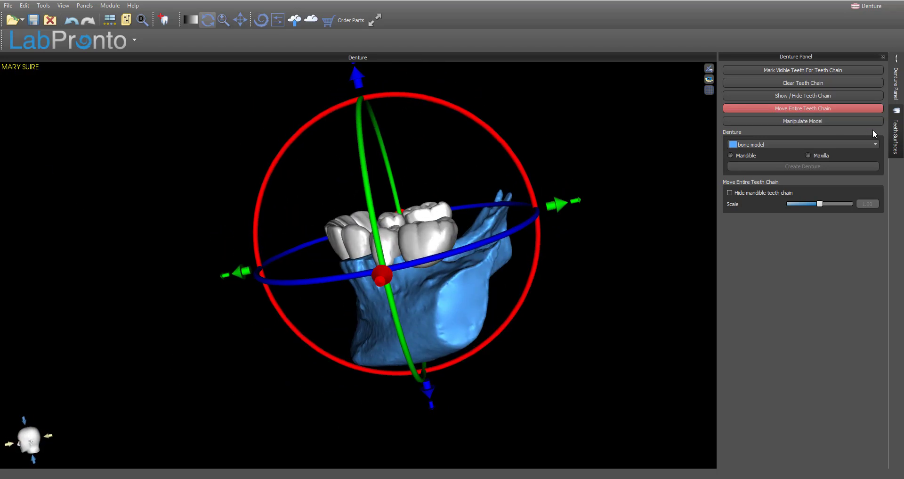
Make the LowerJaw surface visible and compare the teeth chain's position with its natural teeth from the front
left_click(900, 131)
scroll(820, 177, "up", 2)
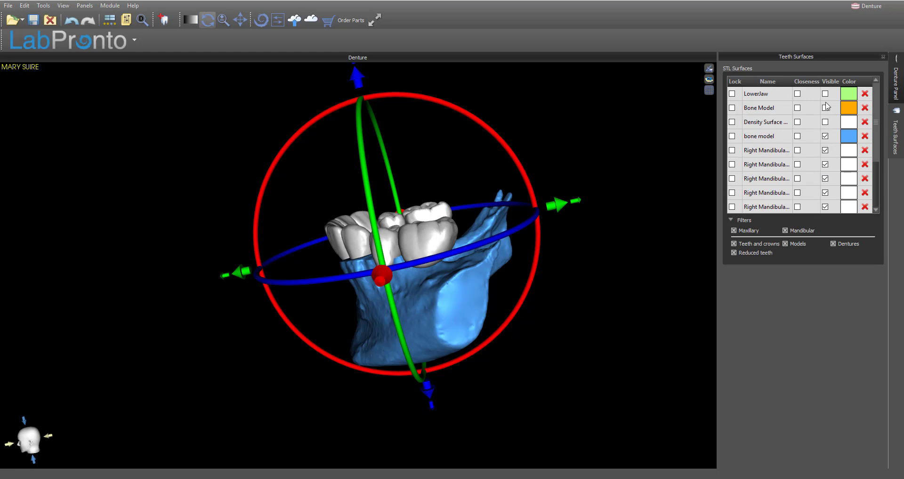
left_click(825, 94)
left_click_drag(609, 339, 336, 360)
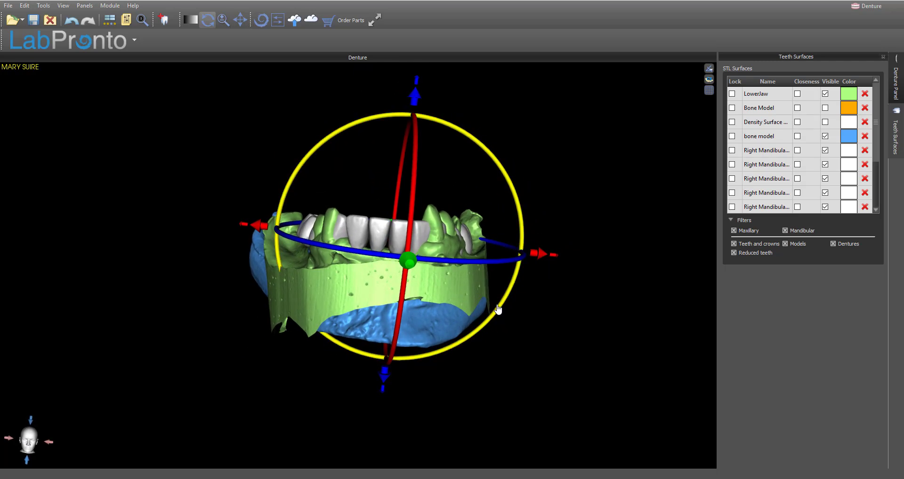
left_click_drag(592, 228, 534, 192)
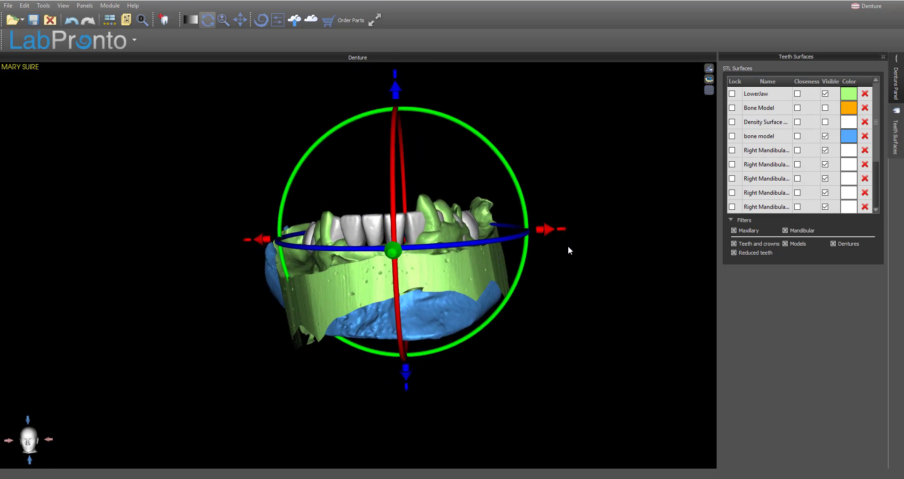
left_click_drag(569, 249, 570, 272)
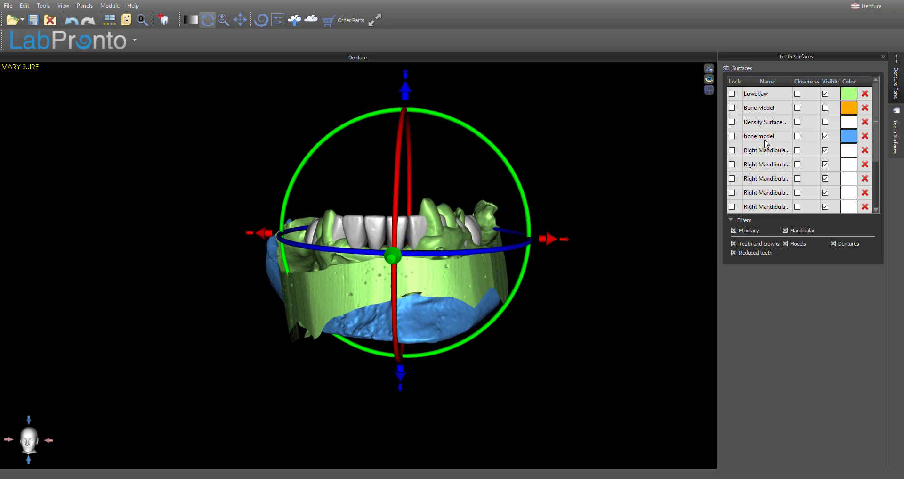
left_click(825, 93)
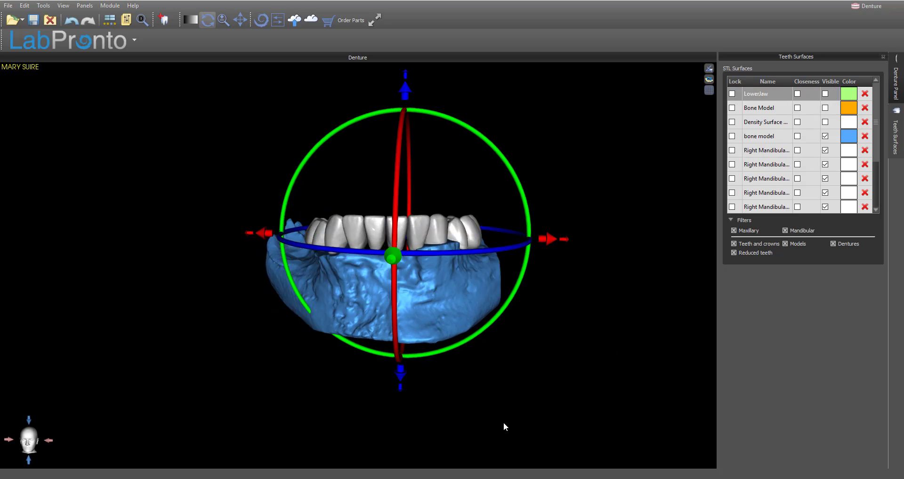
left_click_drag(395, 423, 394, 419)
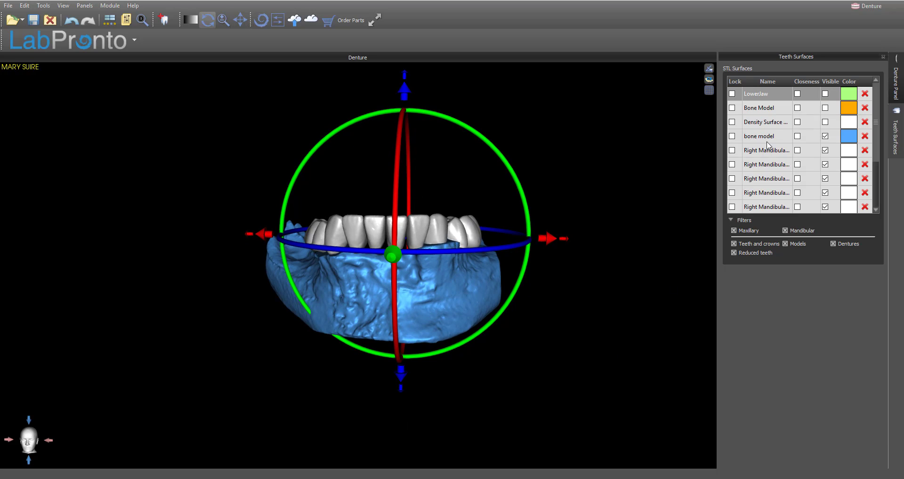
left_click(825, 94)
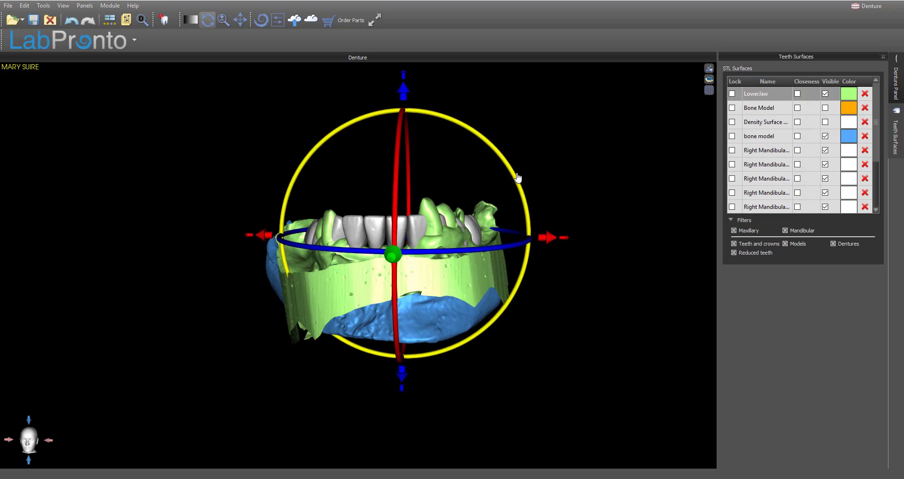
Raise the entire teeth chain to the height of the LowerJaw teeth and tilt it slightly in the side view
left_click_drag(403, 89, 404, 81)
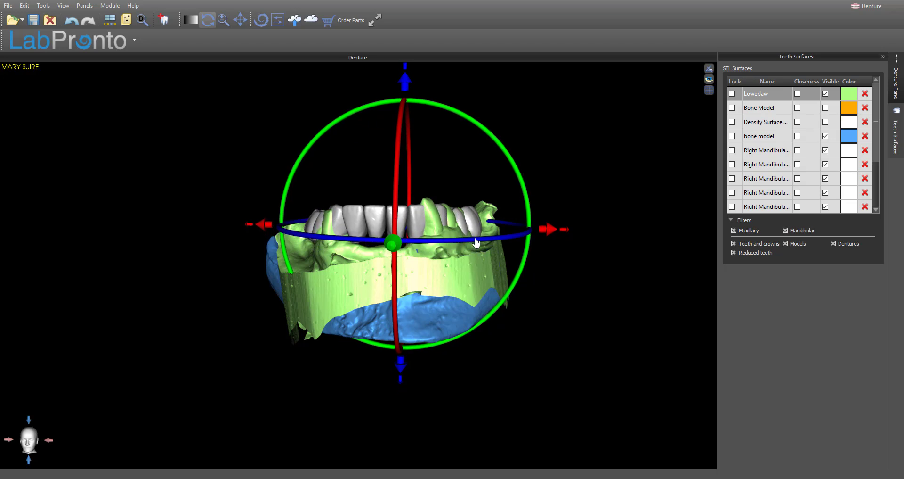
left_click_drag(612, 275, 298, 284)
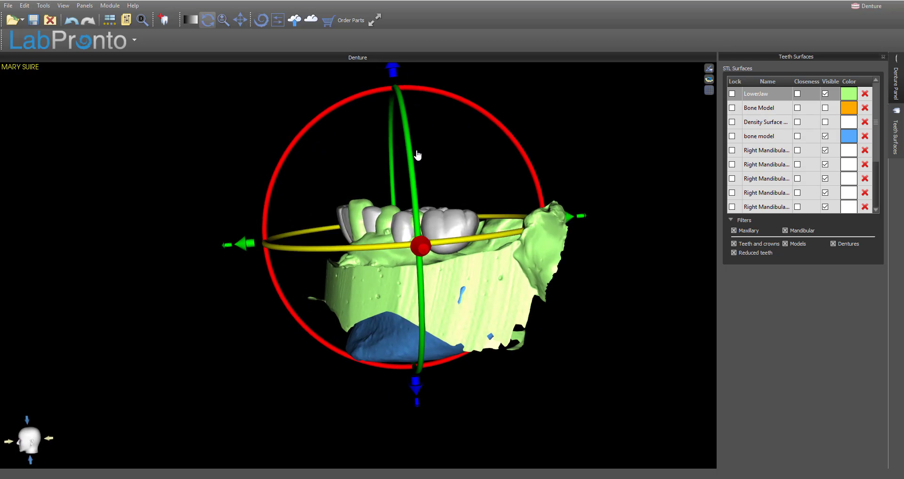
left_click_drag(465, 103, 469, 113)
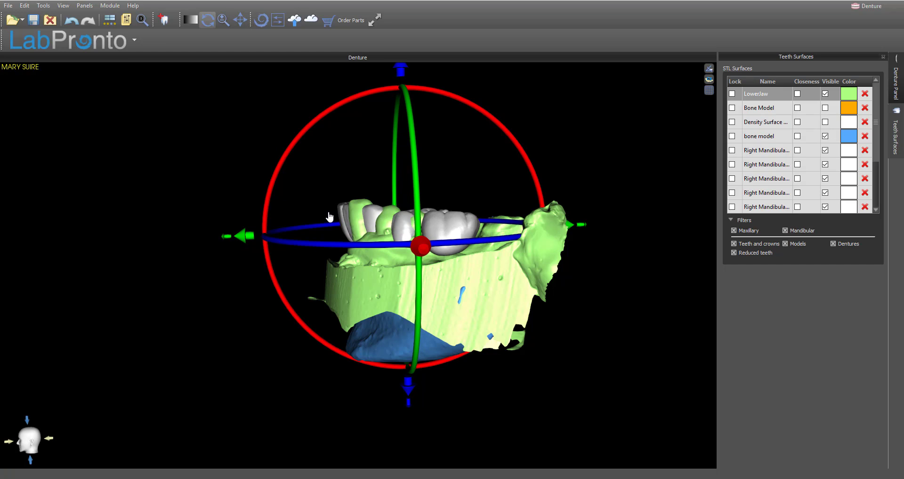
Examine the teeth chain's alignment with the LowerJaw surface from the sides, the front and above
left_click_drag(306, 189, 464, 175)
left_click_drag(185, 205, 299, 289)
left_click_drag(188, 339, 448, 313)
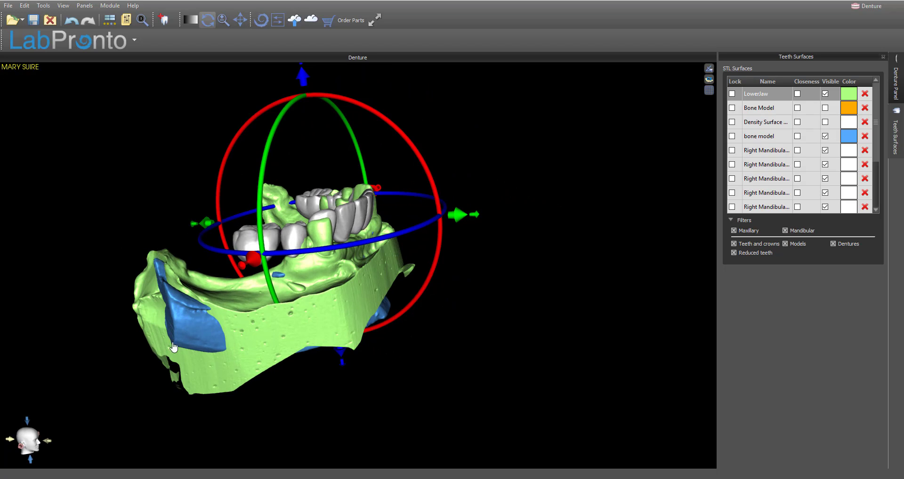
left_click_drag(78, 318, 57, 256)
left_click_drag(564, 297, 321, 298)
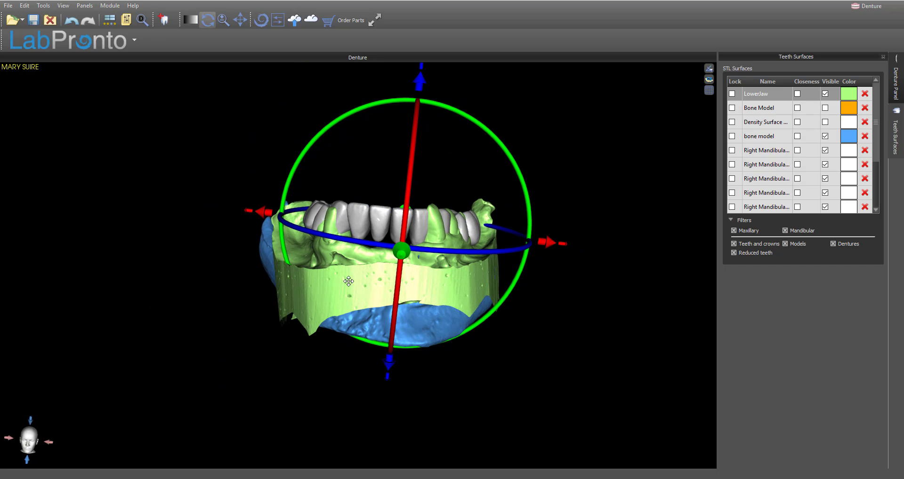
left_click_drag(591, 131, 580, 116)
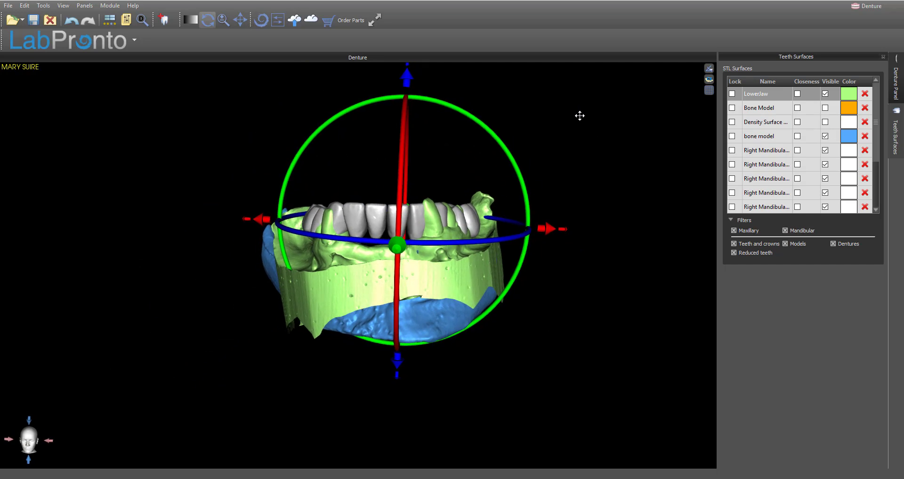
left_click_drag(426, 90, 433, 408)
left_click_drag(552, 164, 522, 151)
left_click(826, 96)
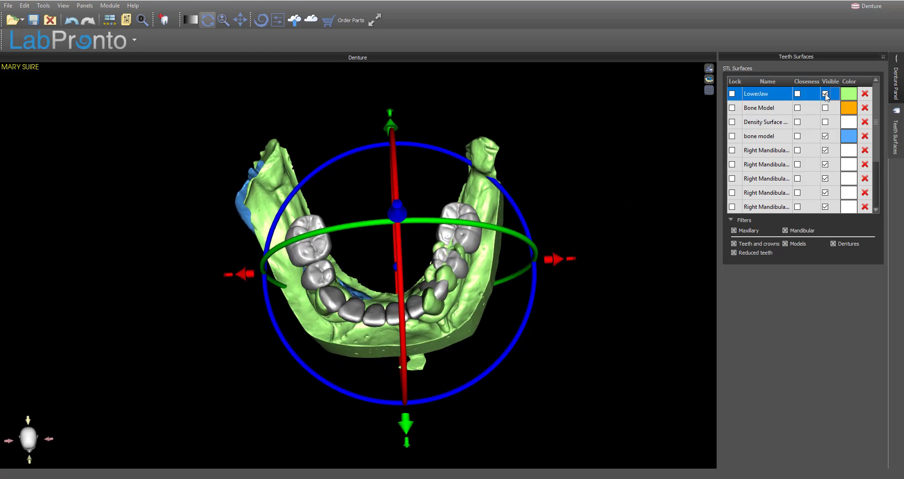
Show the teeth chain's control points again and lock the points beside both canines
left_click(897, 97)
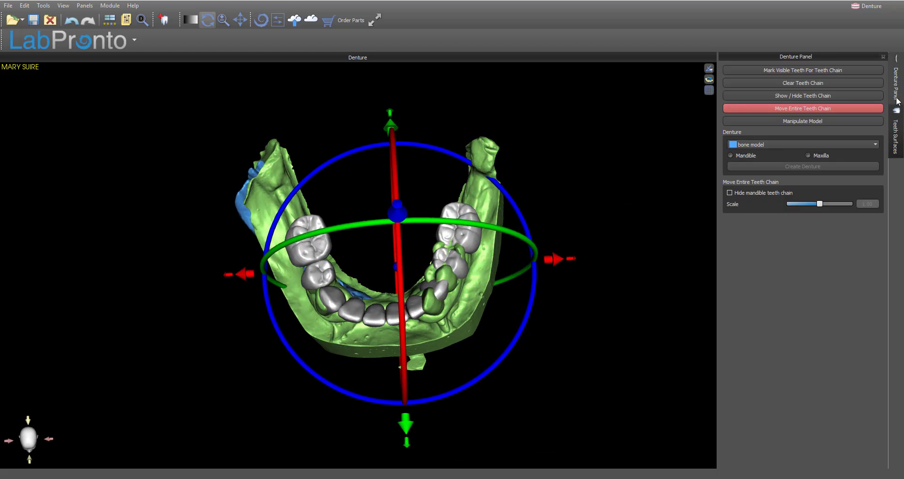
left_click(784, 95)
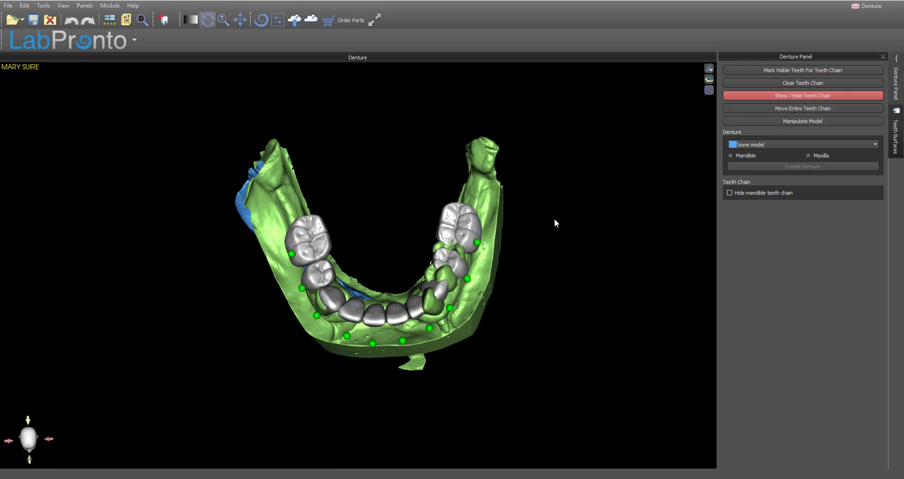
left_click_drag(382, 234, 391, 264)
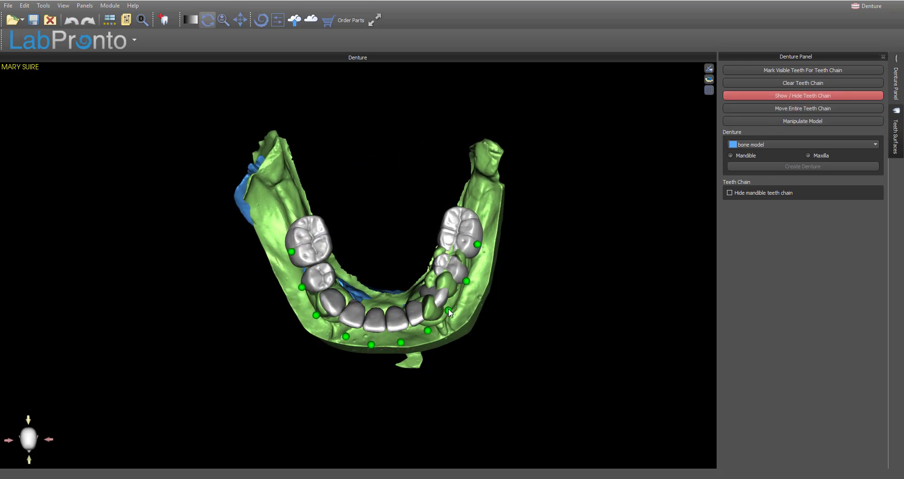
left_click(432, 321)
left_click(316, 314)
Shift the posterior teeth on both sides slightly outward along the ridge and hide the teeth chain's control points
left_click_drag(325, 288, 322, 290)
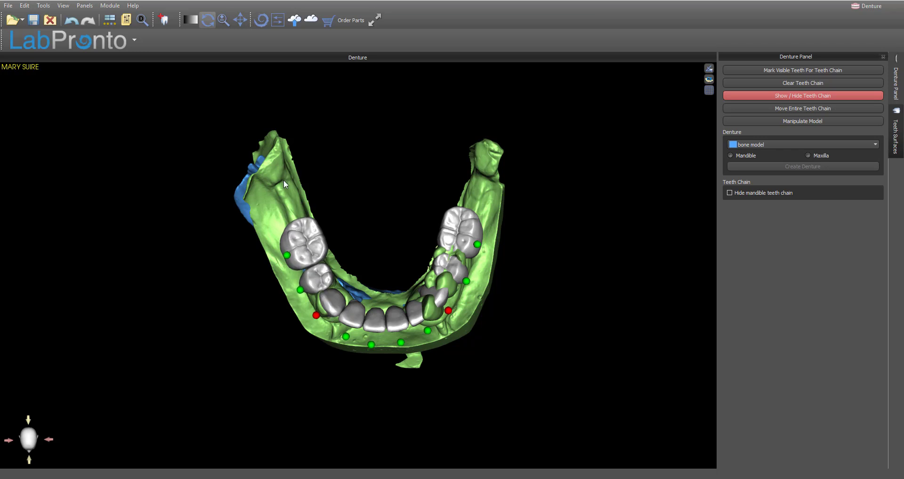
left_click_drag(415, 271, 386, 275)
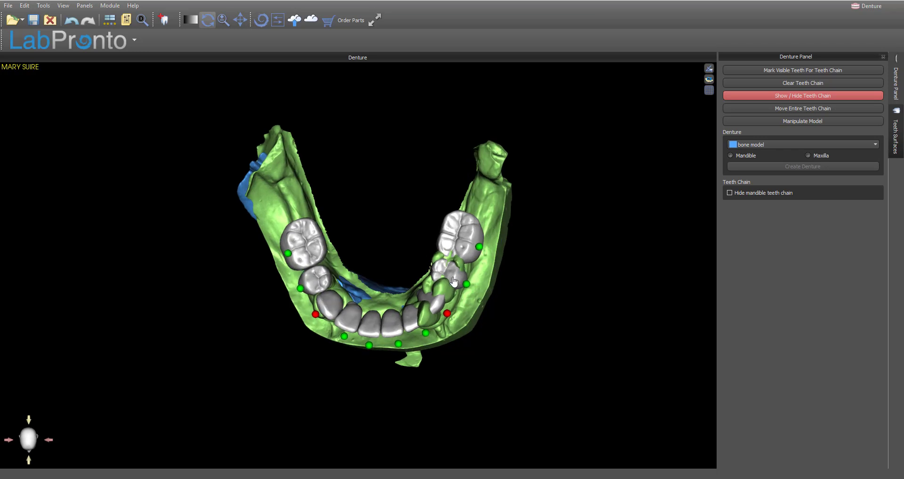
left_click_drag(454, 281, 458, 285)
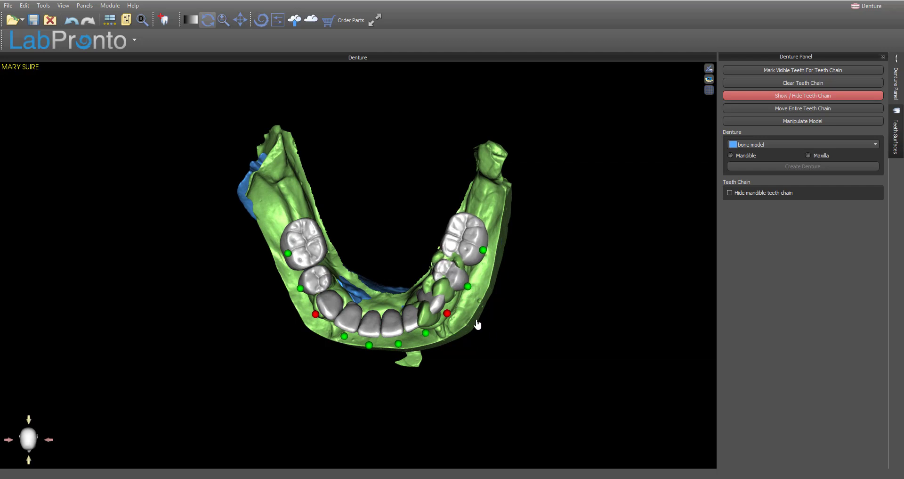
left_click_drag(368, 398, 487, 194)
left_click(817, 95)
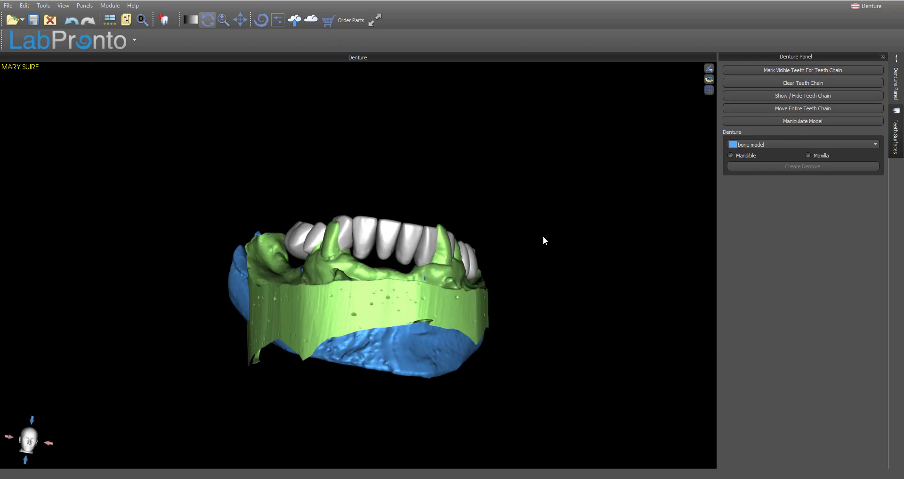
Hide the green LowerJaw surface so only the bone model and teeth chain are shown
left_click_drag(543, 241, 589, 259)
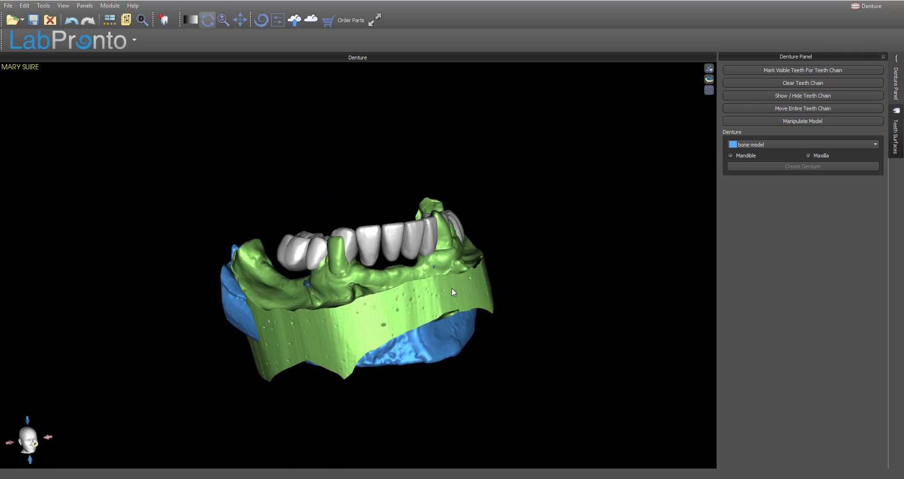
right_click(468, 289)
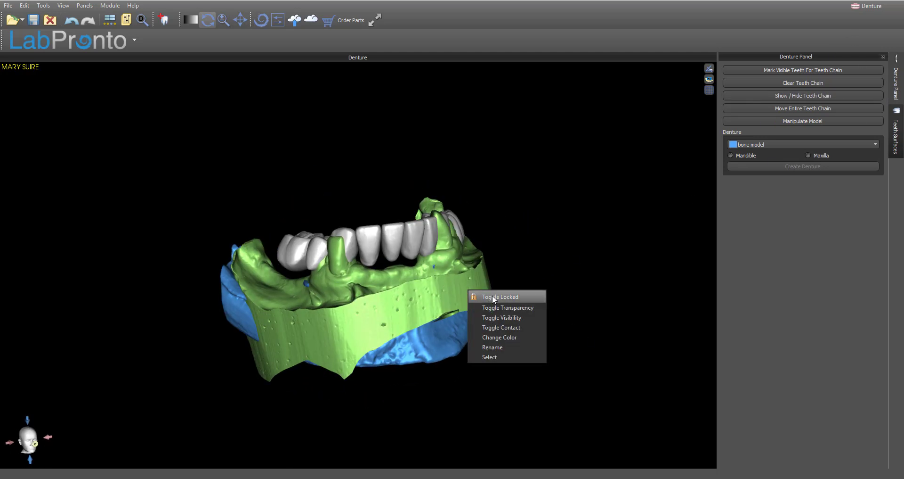
left_click(507, 318)
Start creating a denture for the mandible on the bone model
left_click_drag(581, 203, 668, 222)
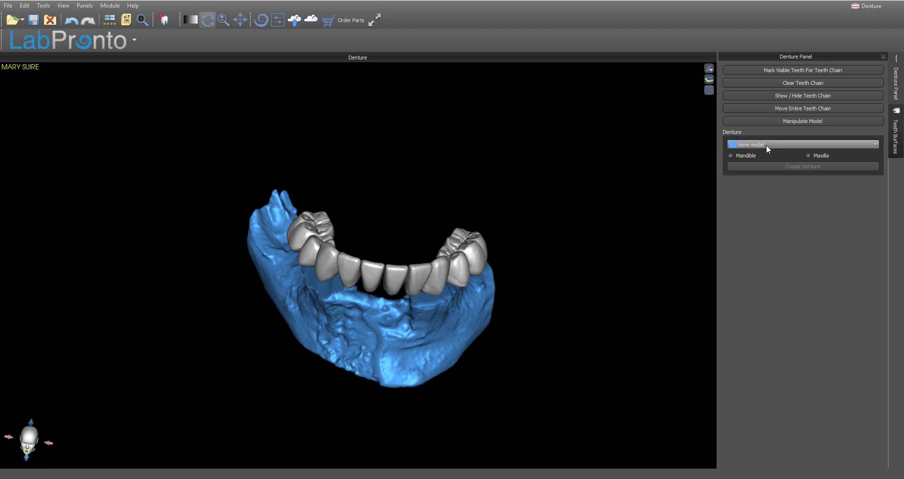
left_click(749, 156)
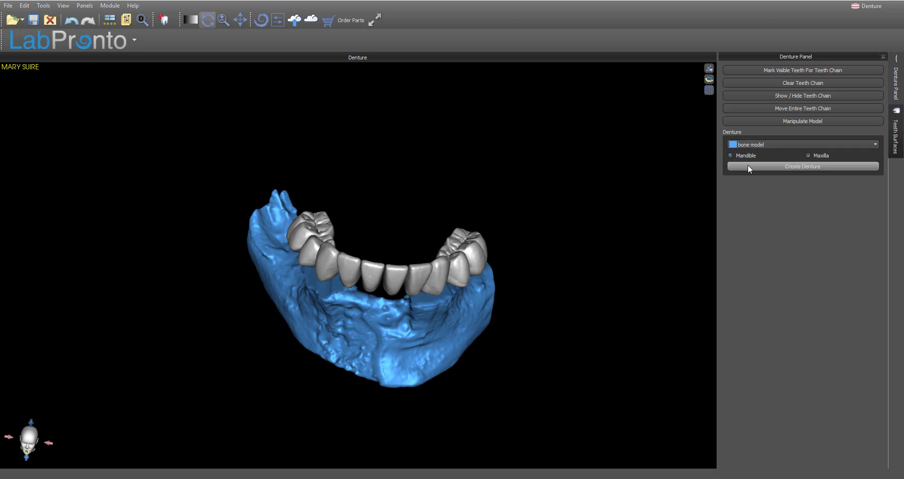
left_click(806, 169)
left_click(390, 244)
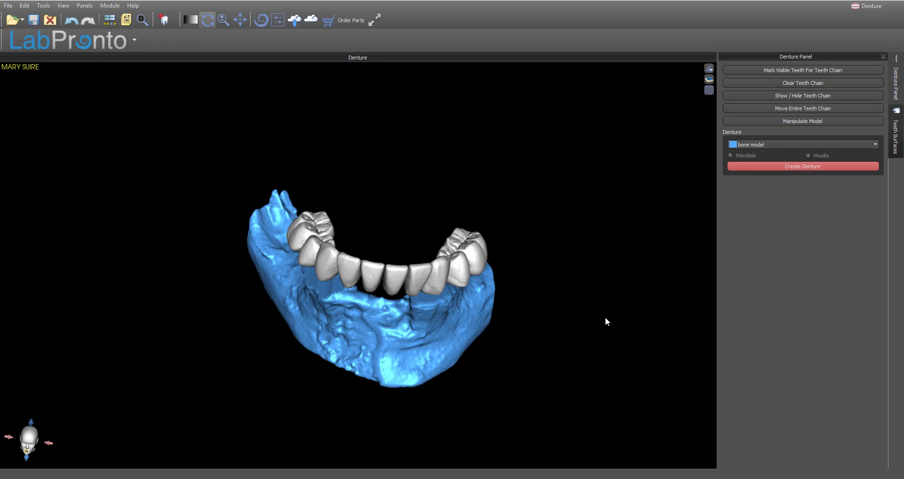
Tilt the undercut insertion direction in the side view until its arrow runs vertically through the jaw
left_click_drag(543, 390, 573, 189)
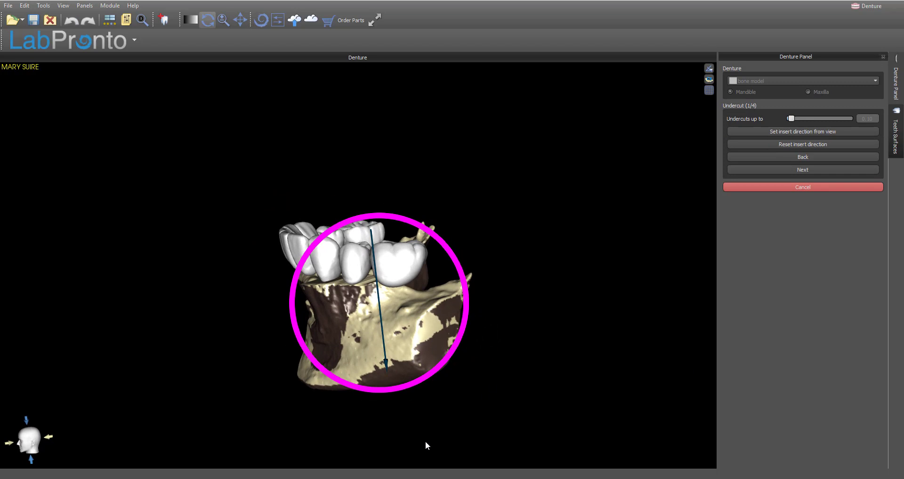
left_click_drag(426, 443, 406, 422)
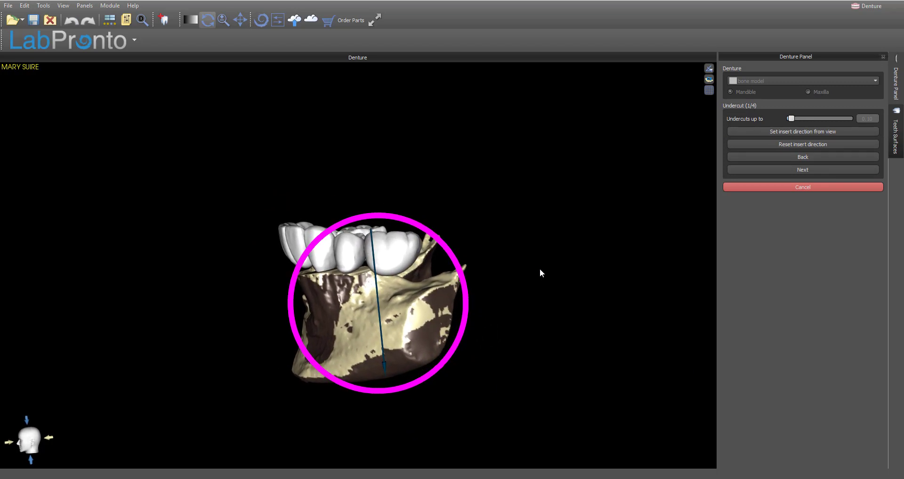
left_click_drag(542, 272, 511, 252)
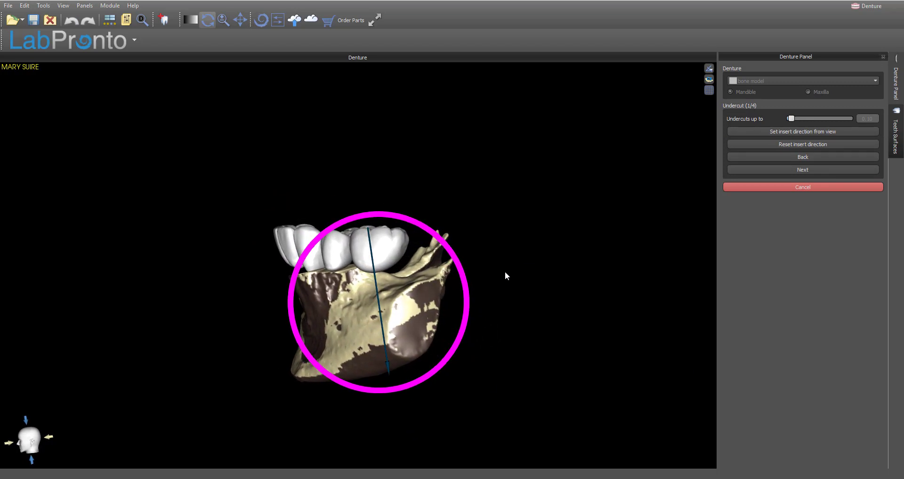
mouse_move(470, 315)
left_mouse_down()
mouse_move(467, 296)
mouse_move(459, 328)
left_mouse_up()
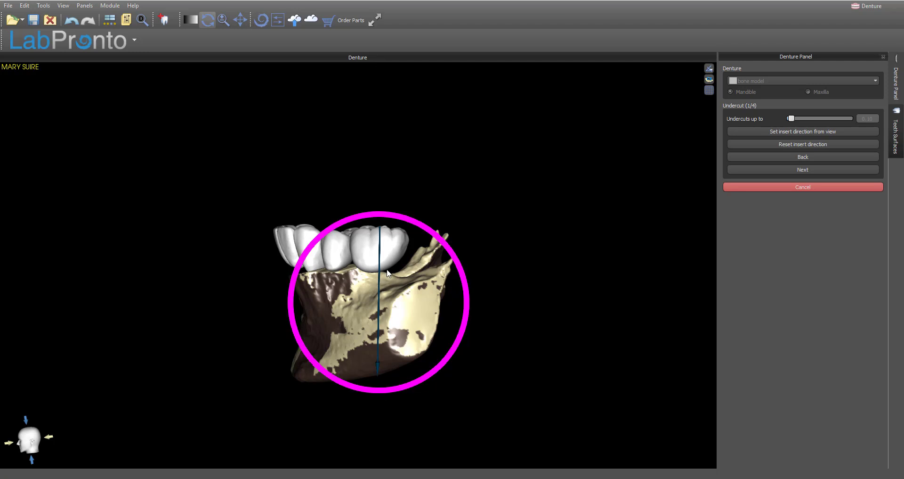
Refine the insertion direction from the front and the side to reduce the undercuts on the front of the bone
left_click_drag(296, 385, 326, 329)
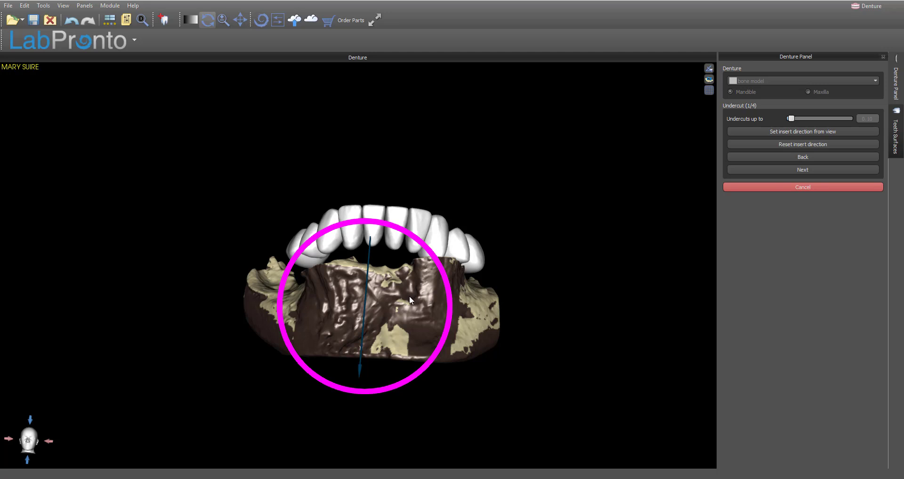
left_click_drag(522, 298, 318, 320)
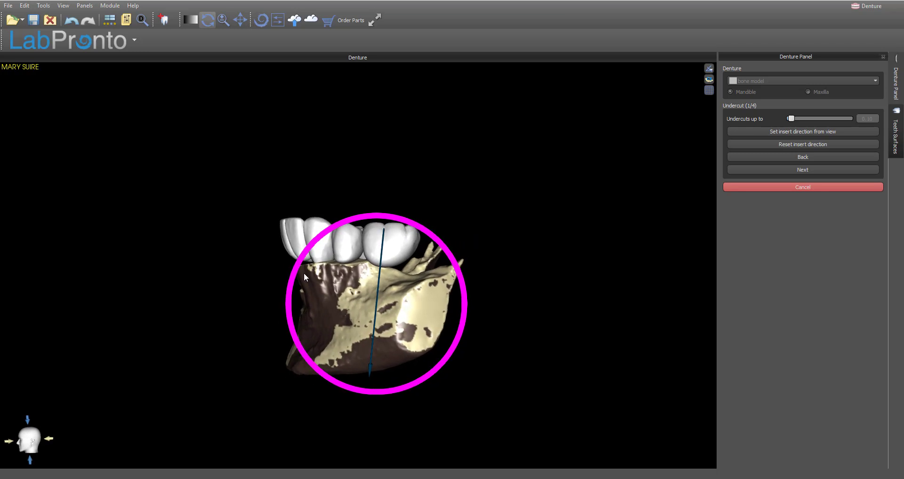
left_click_drag(300, 257, 297, 288)
left_click_drag(294, 293, 292, 291)
left_click_drag(584, 294, 642, 307)
left_click_drag(332, 387, 327, 305)
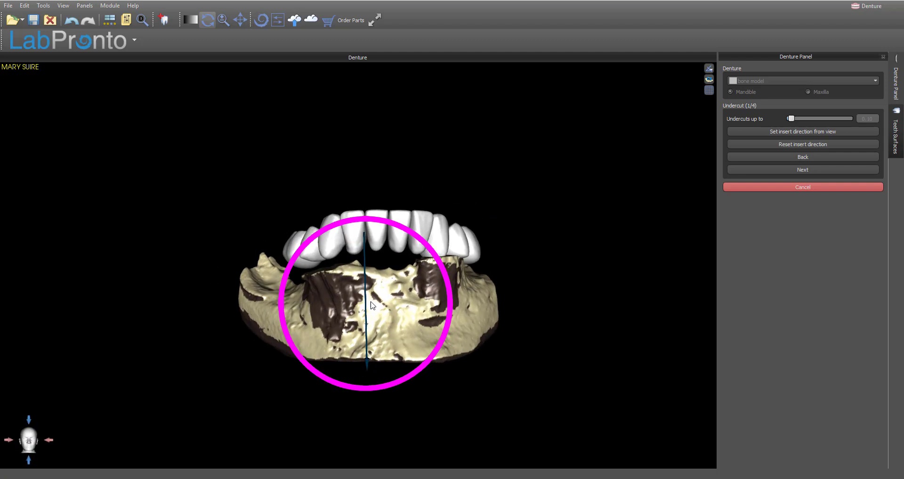
Check the undercuts on both sides of the jaw and readjust the insertion direction
left_click_drag(572, 313, 342, 316)
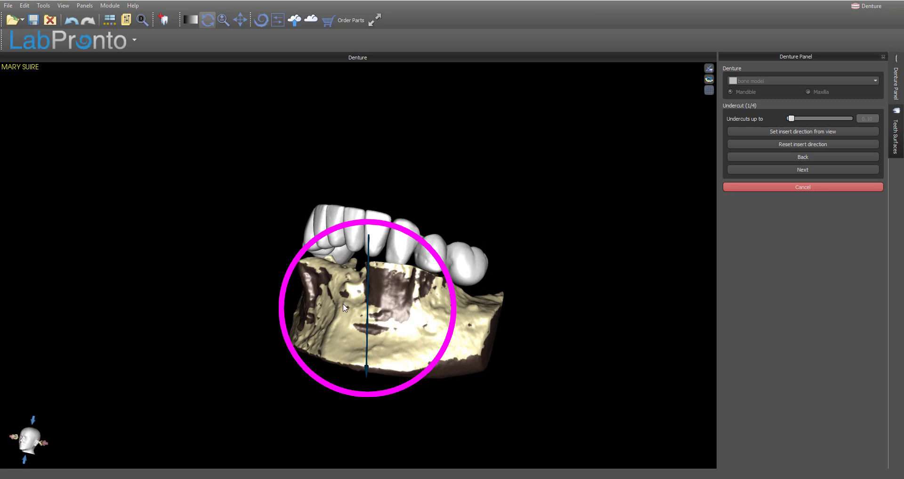
left_click_drag(558, 255, 536, 410)
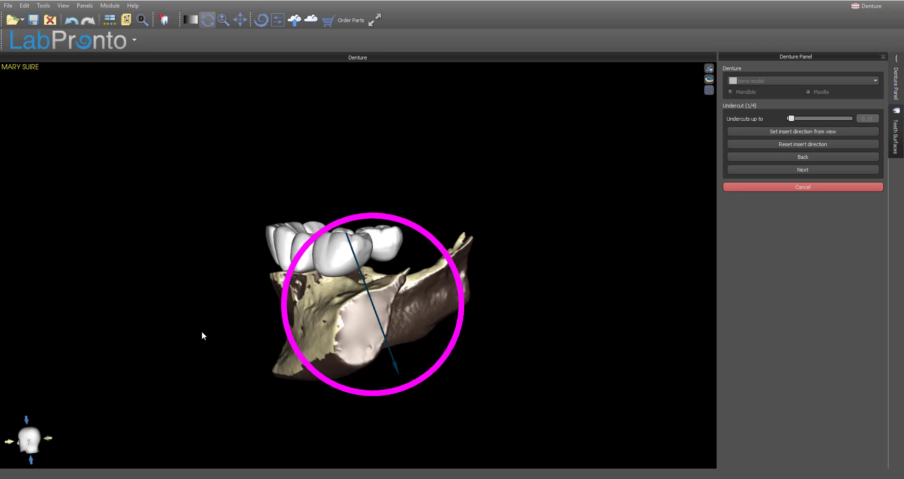
left_click_drag(203, 336, 250, 321)
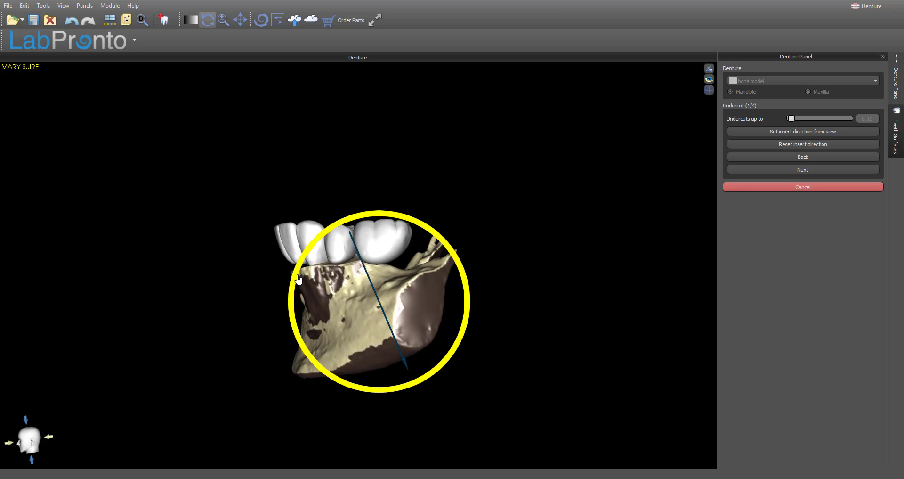
left_click_drag(214, 349, 303, 389)
left_click_drag(652, 420, 584, 391)
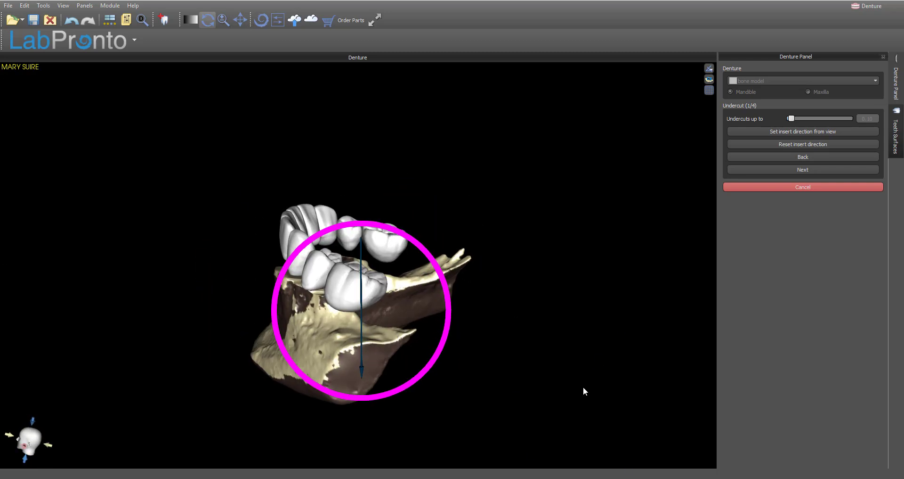
Keep the undercut limit at 0.10 and generate the undercut-filled jaw model
left_click_drag(208, 396, 340, 412)
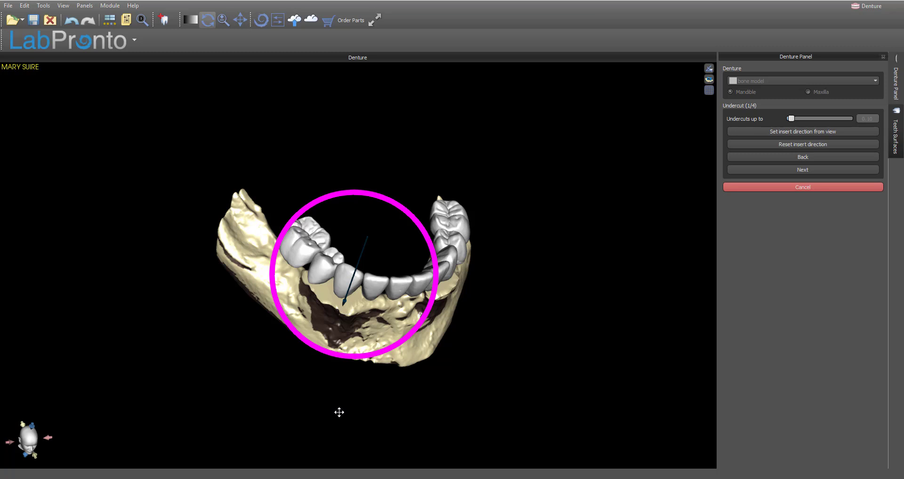
left_click_drag(502, 377, 366, 363)
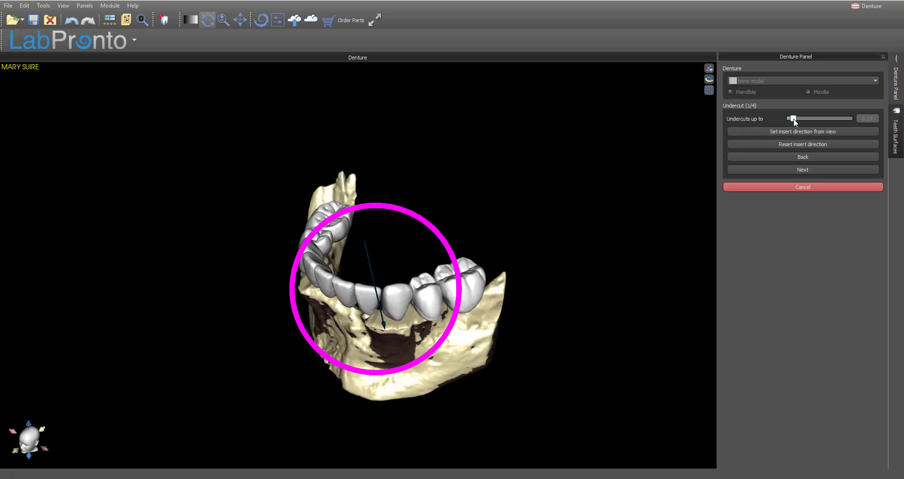
left_click_drag(794, 119, 790, 118)
left_click_drag(398, 446, 267, 351)
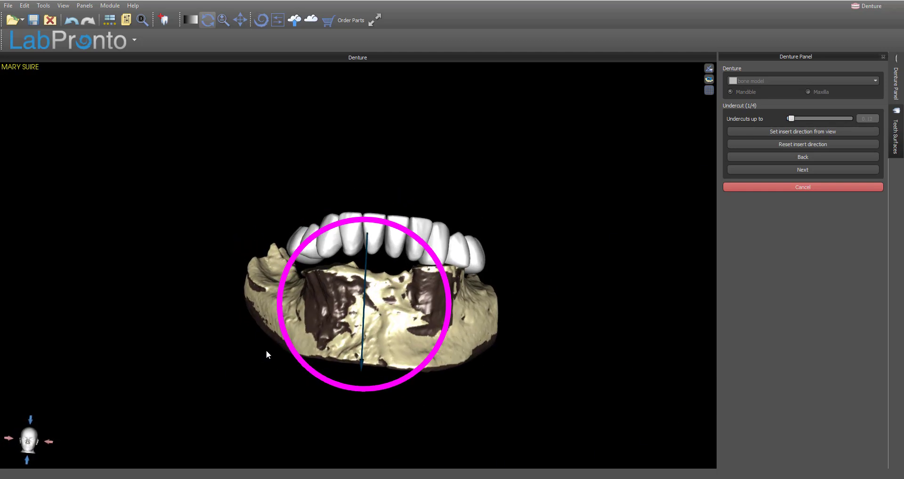
left_click(824, 170)
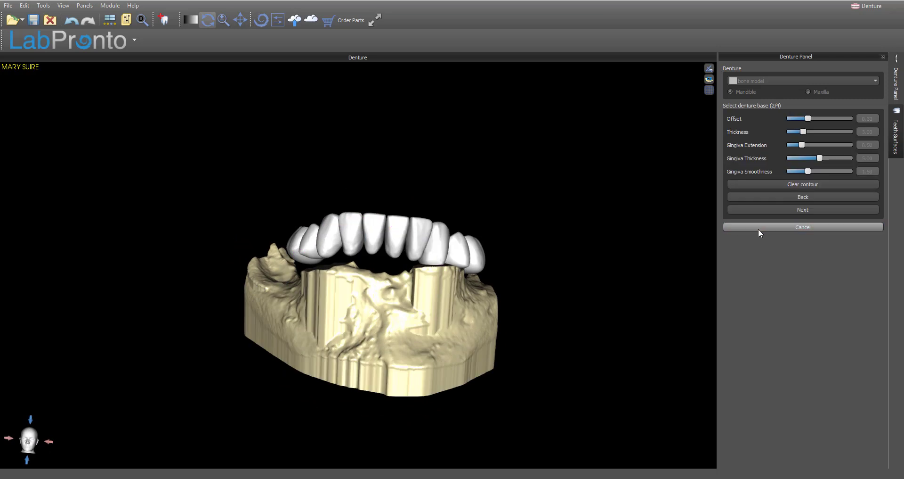
Inspect the filled jaw model from the side and front, and switch to the advanced Surgical Guide module
left_click_drag(591, 241, 283, 265)
left_click_drag(424, 354, 464, 333)
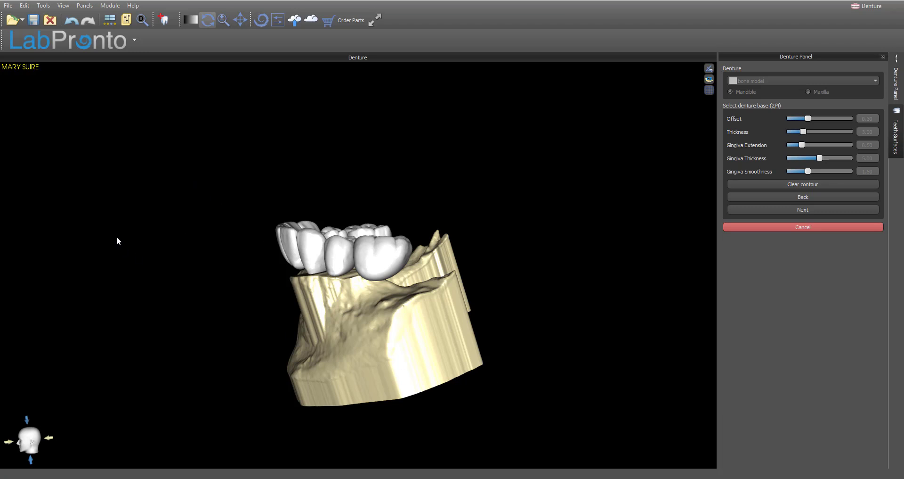
left_click_drag(118, 239, 190, 219)
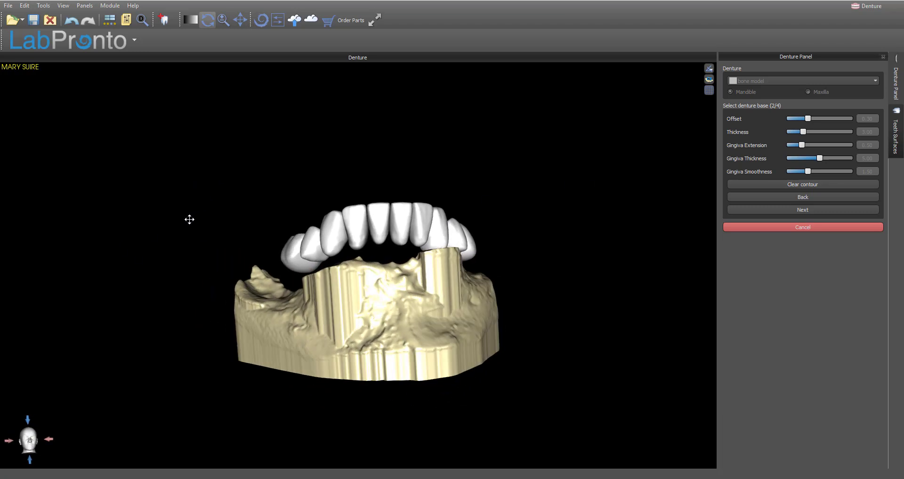
left_click(110, 5)
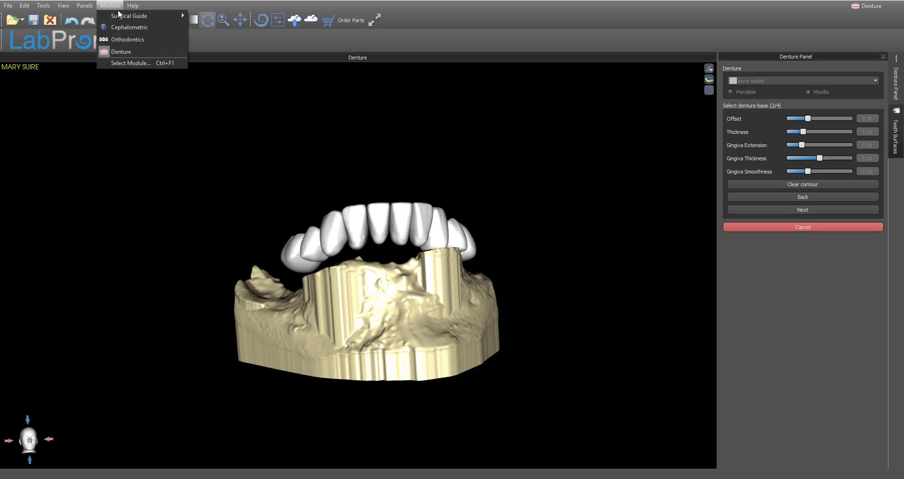
mouse_move(125, 19)
left_click(214, 41)
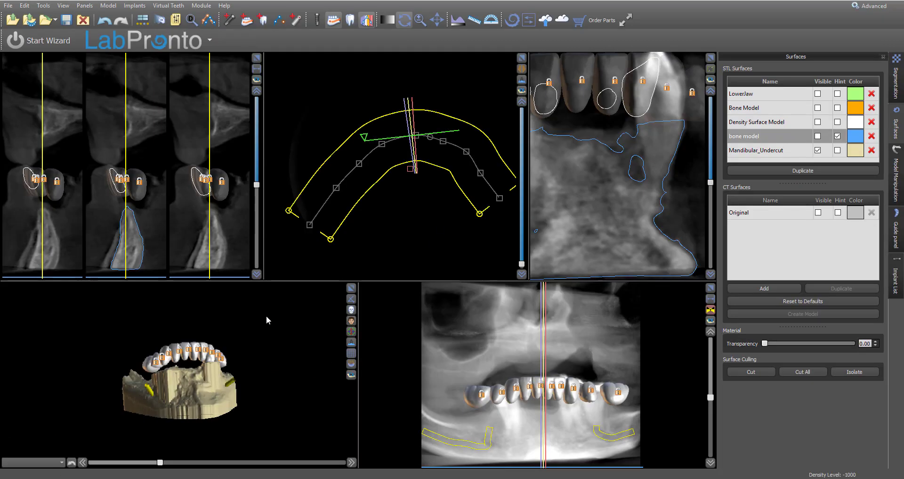
Rename the Mandibular_Undercut surface as ".1 UNDERCUT FOR REDUCTION GUIDE"
left_click_drag(271, 369, 278, 376)
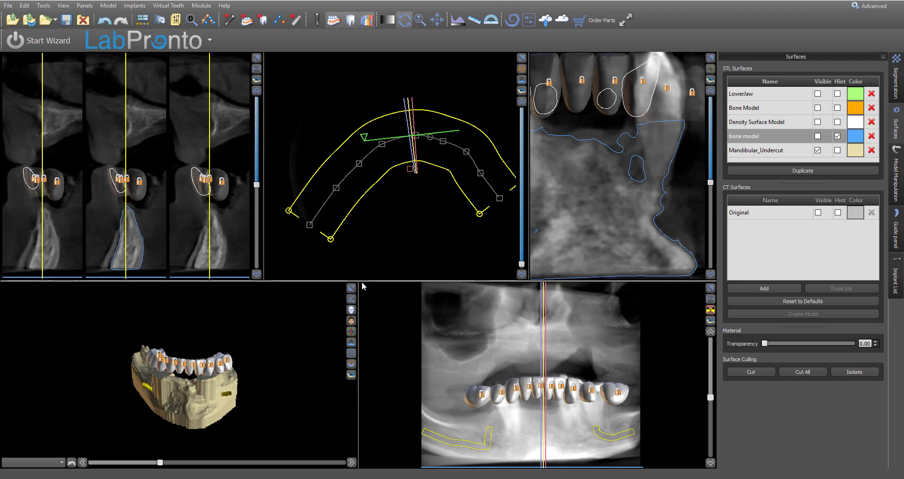
left_click(779, 151)
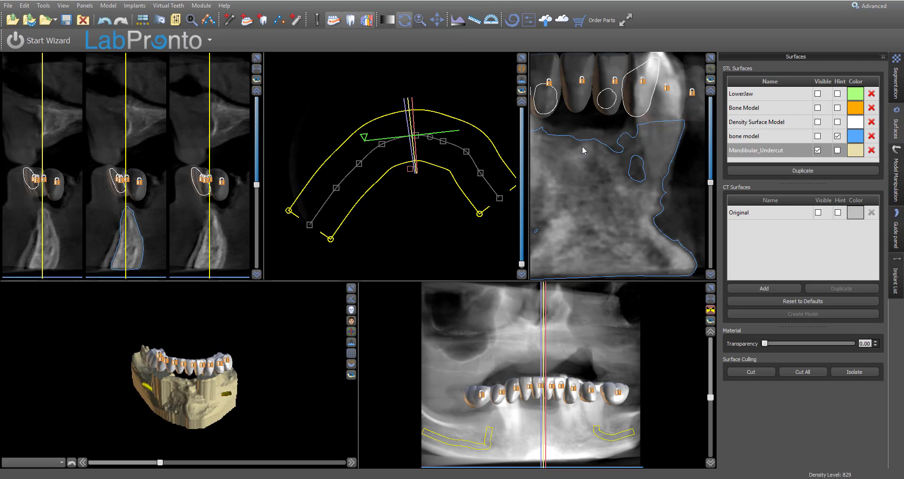
double_click(790, 150)
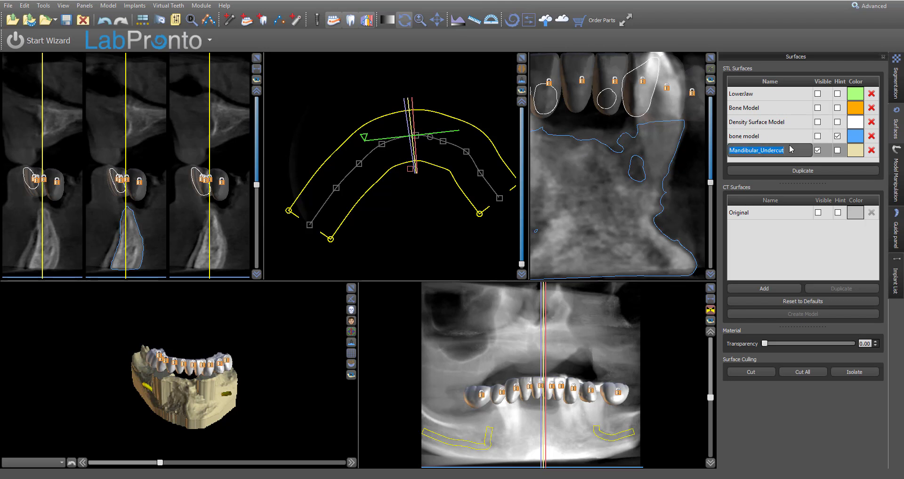
key("BackSpace")
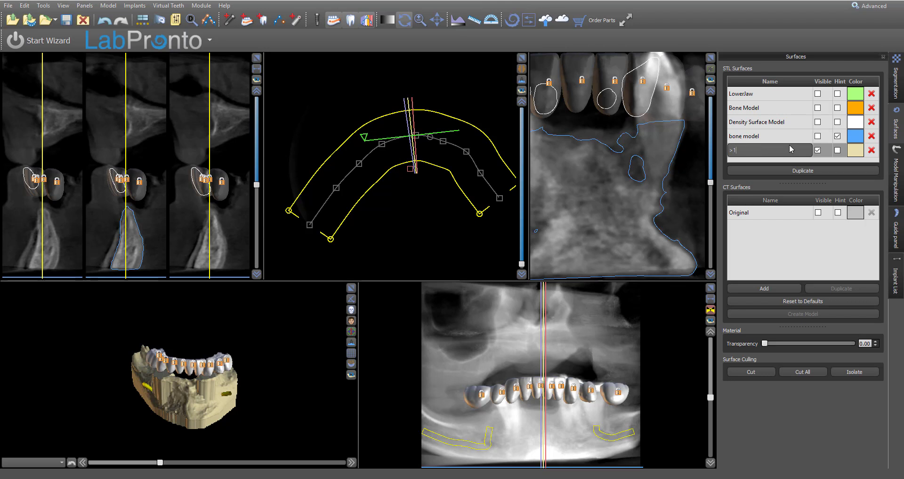
type(".1 UNDERCUT FOR REDUCTION GUIDE")
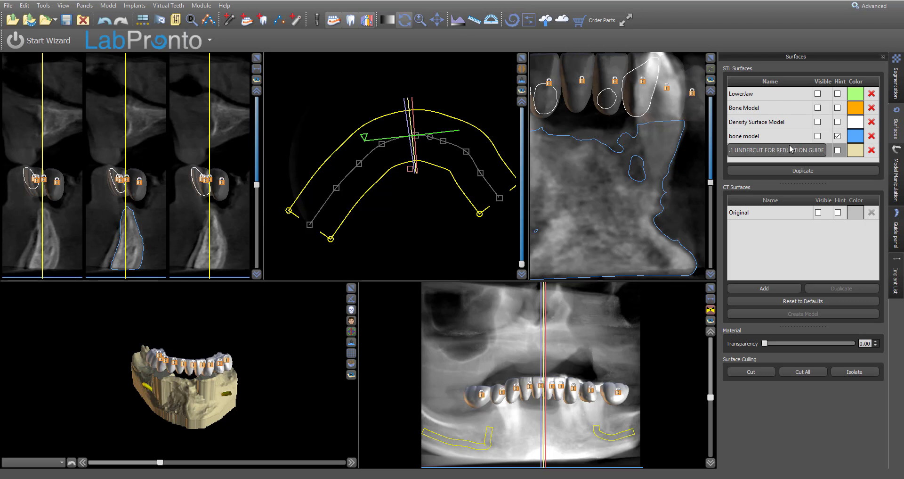
key("Return")
Turn off Remove Undercuts in the guide settings, keeping the guide thickness at 2.00 mm
left_click_drag(286, 376, 346, 289)
left_click(772, 109)
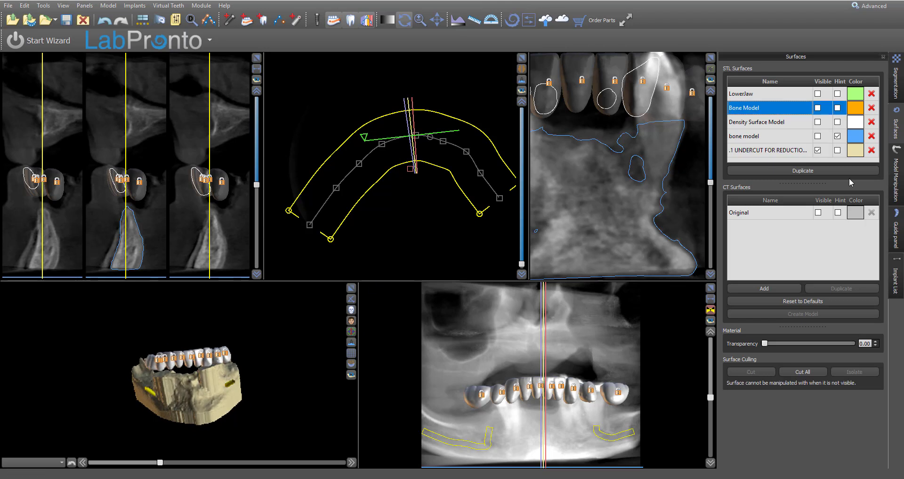
left_click(896, 226)
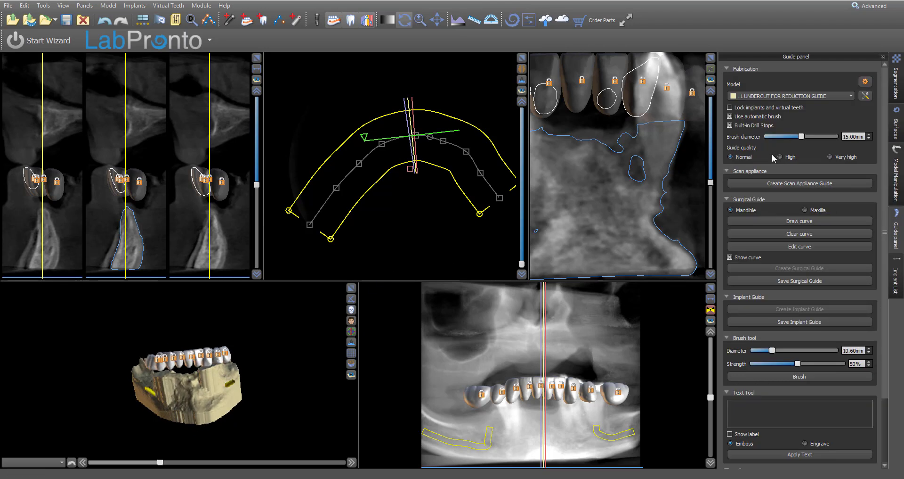
left_click(866, 82)
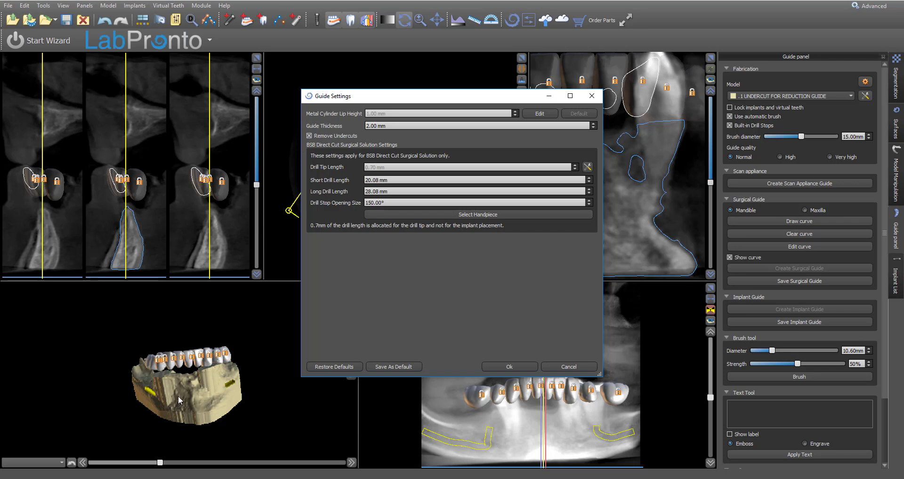
left_click(309, 135)
left_click(535, 366)
Lock the implants and virtual teeth for the guide and enlarge the 3D view to inspect the jaw model
left_click(760, 109)
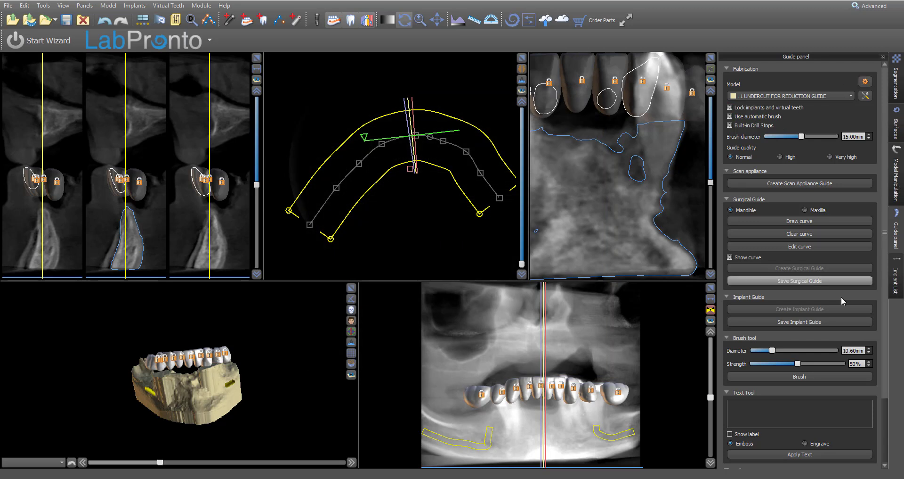
left_click(351, 287)
left_click_drag(495, 260, 367, 247)
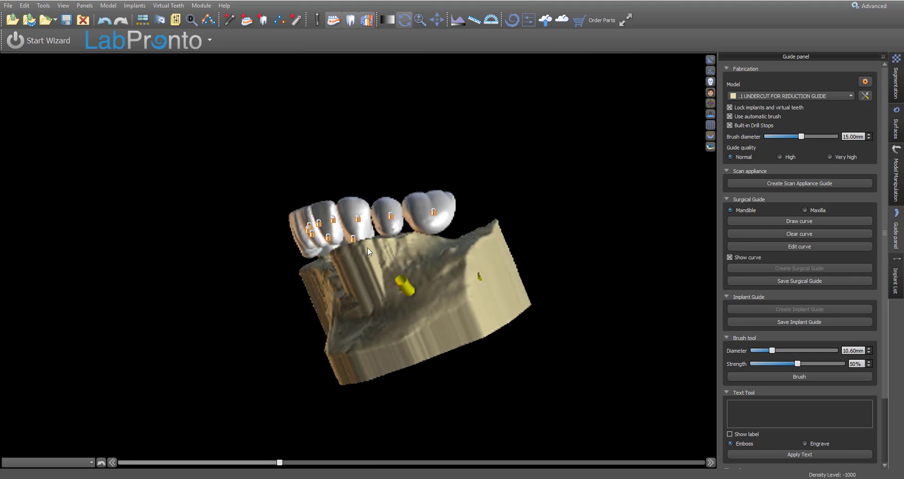
left_click_drag(198, 273, 579, 358)
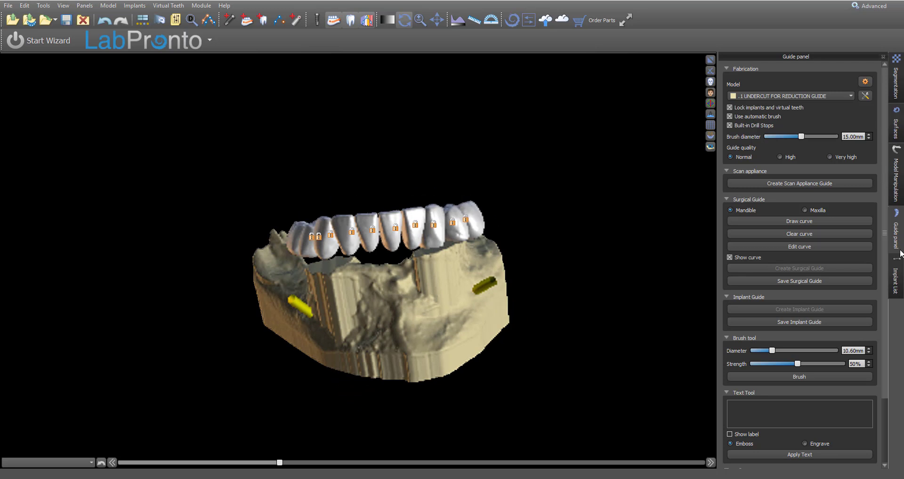
Turn on the guide tubes for the three pins, IDs 5, 6 and 7, in the implant list
left_click(896, 278)
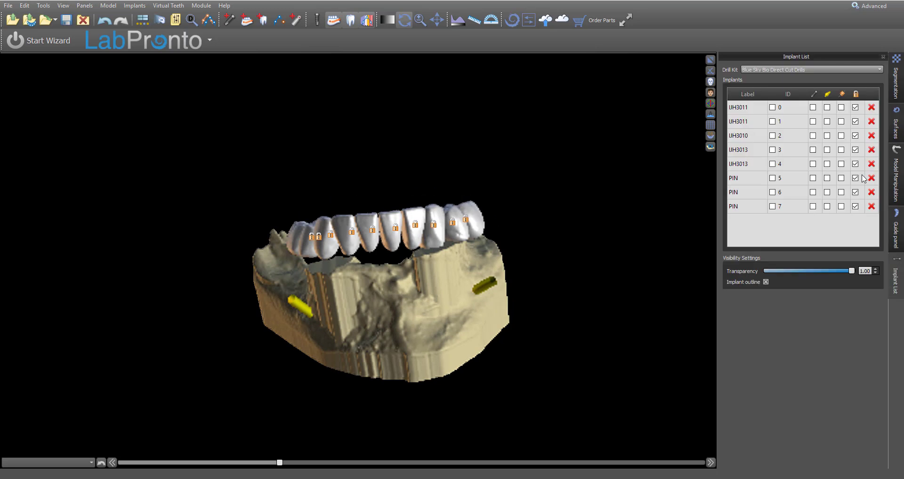
left_click(843, 182)
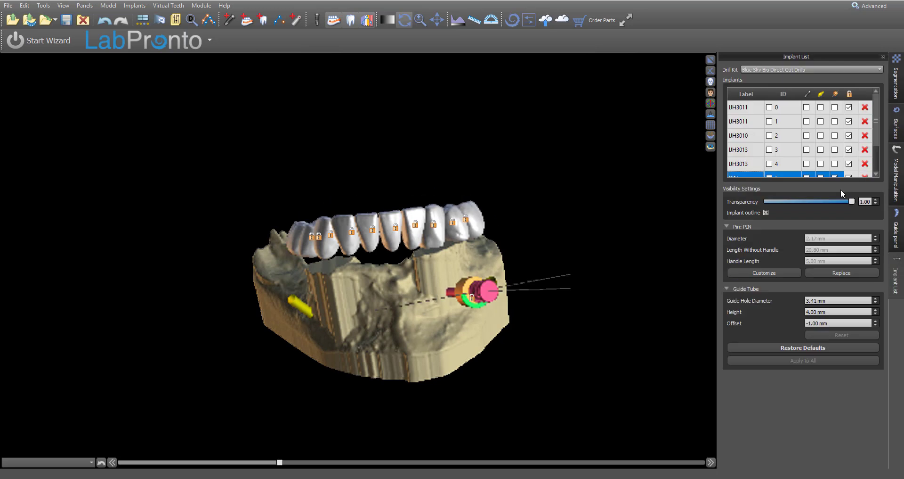
scroll(826, 160, "down", 1)
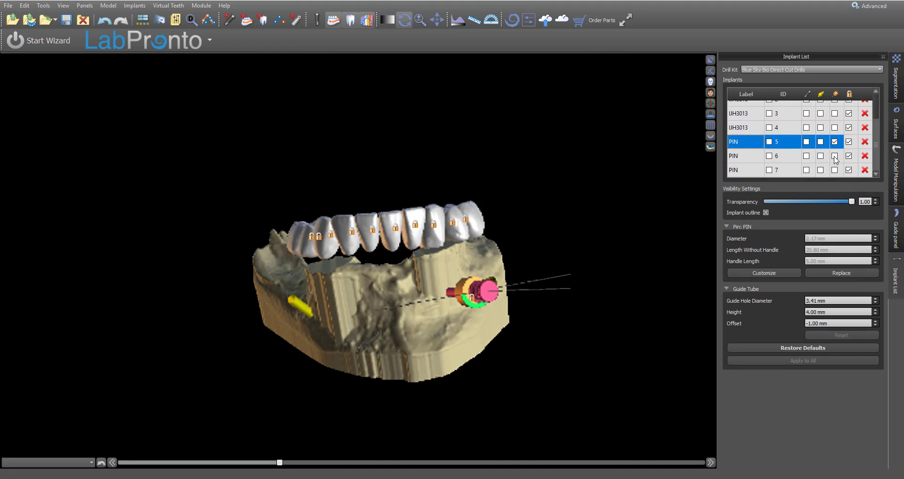
left_click(836, 159)
left_click(835, 169)
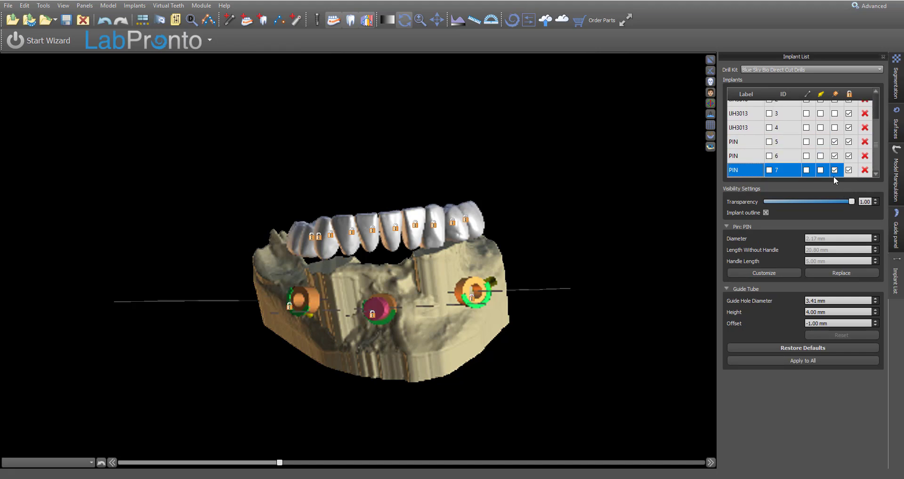
left_click_drag(496, 349, 358, 325)
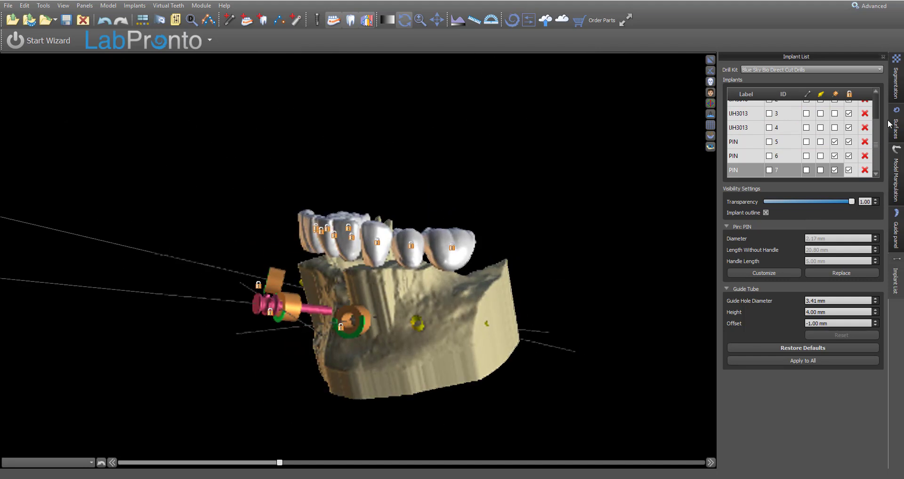
Start the surgical guide curve on the mandible, drawing it along the front below the pin tubes and around one posterior side
left_click(893, 250)
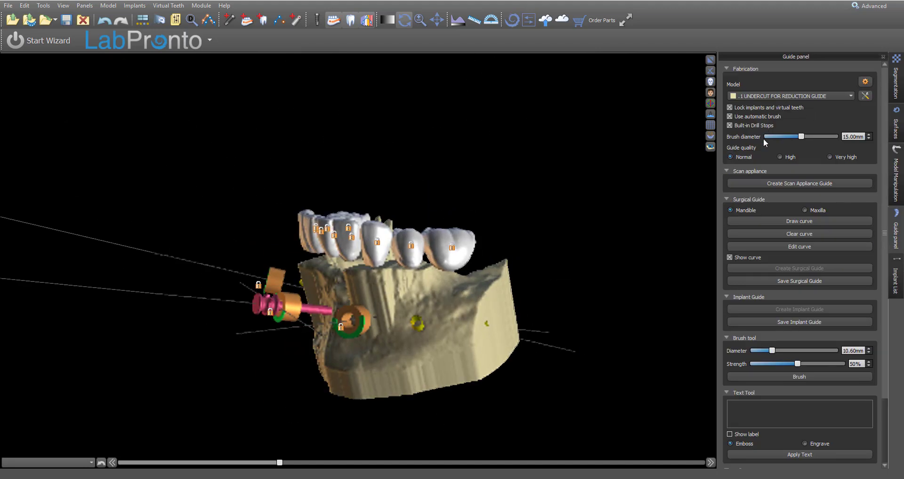
left_click(770, 220)
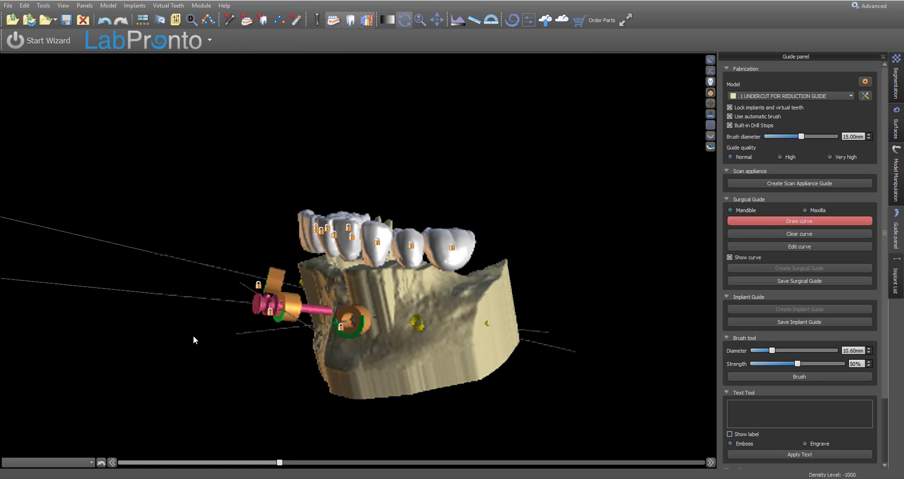
mouse_move(193, 335)
left_mouse_down()
mouse_move(309, 287)
mouse_move(374, 245)
mouse_move(564, 249)
mouse_move(465, 358)
mouse_move(439, 290)
mouse_move(603, 307)
mouse_move(594, 340)
mouse_move(258, 255)
mouse_move(285, 240)
mouse_move(499, 243)
left_mouse_up()
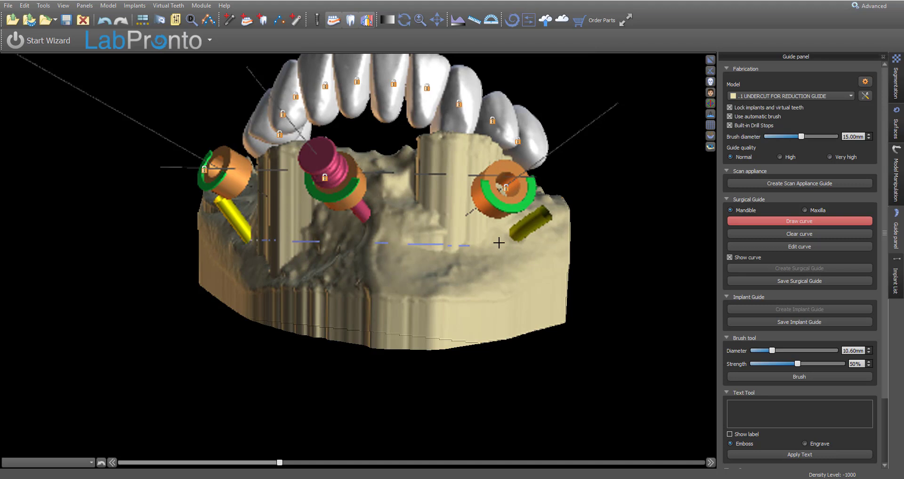
right_click_drag(499, 245, 401, 261)
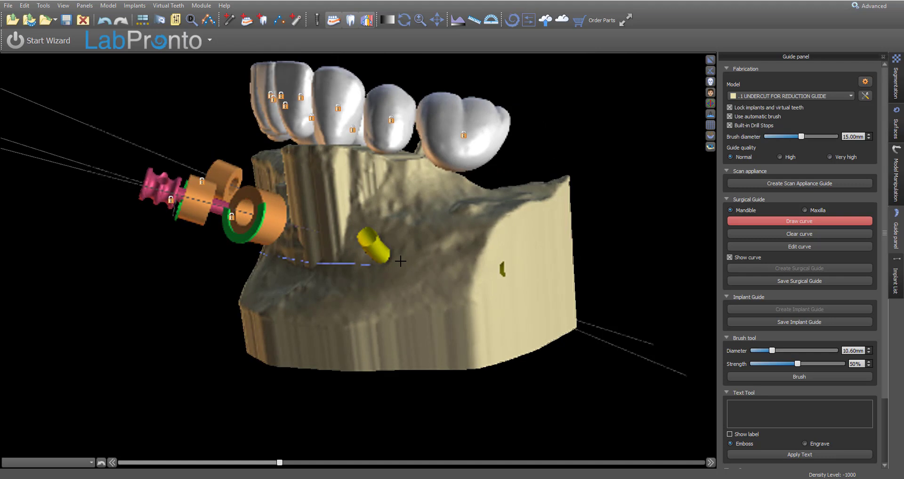
mouse_move(400, 261)
left_mouse_down()
mouse_move(462, 249)
mouse_move(488, 221)
mouse_move(554, 188)
left_mouse_up()
Continue the guide curve along the inner side of the jaw, from one posterior end across to the other
right_click_drag(664, 222, 132, 256)
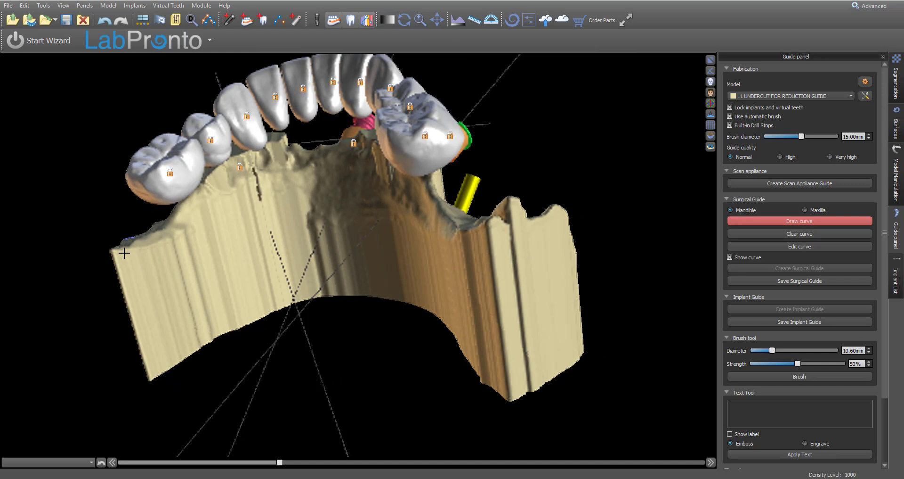
mouse_move(124, 253)
left_mouse_down()
mouse_move(170, 272)
mouse_move(254, 233)
mouse_move(348, 207)
left_mouse_up()
mouse_move(348, 208)
right_mouse_down()
mouse_move(388, 174)
mouse_move(344, 219)
right_mouse_up()
mouse_move(344, 220)
left_mouse_down()
mouse_move(509, 235)
mouse_move(554, 178)
left_mouse_up()
right_click_drag(452, 282, 518, 273)
Draw the guide curve over the remaining posterior end and along the outer side to close the outline
right_click_drag(520, 101, 194, 226)
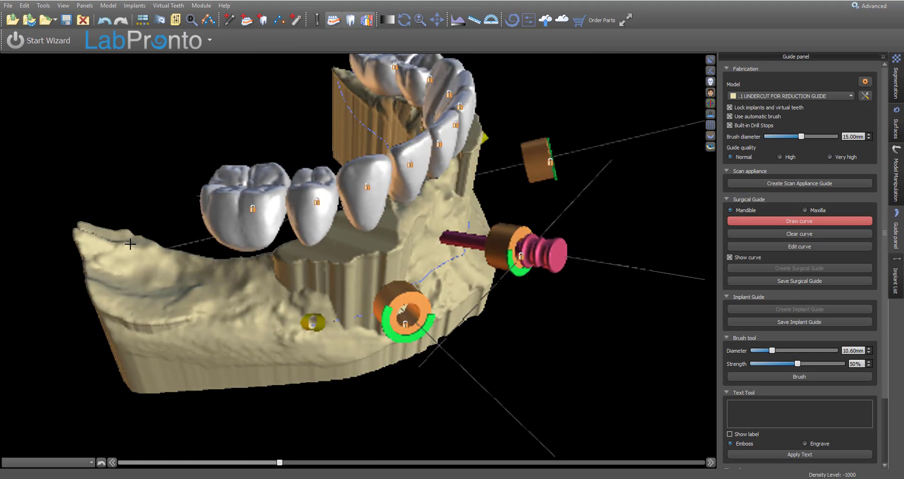
mouse_move(121, 235)
left_mouse_down()
mouse_move(122, 285)
mouse_move(143, 330)
left_mouse_up()
mouse_move(229, 385)
right_mouse_down()
mouse_move(180, 202)
mouse_move(178, 227)
right_mouse_up()
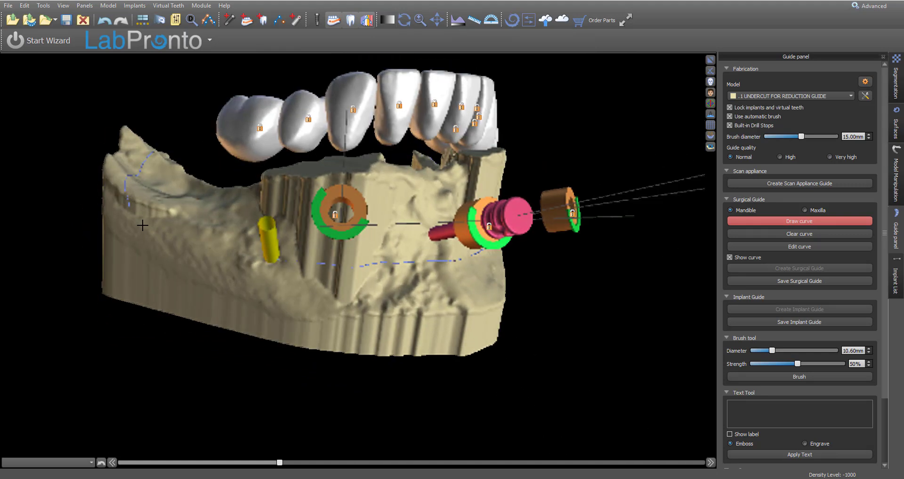
left_click_drag(136, 218, 218, 256)
right_click(451, 349)
right_click_drag(612, 335, 735, 228)
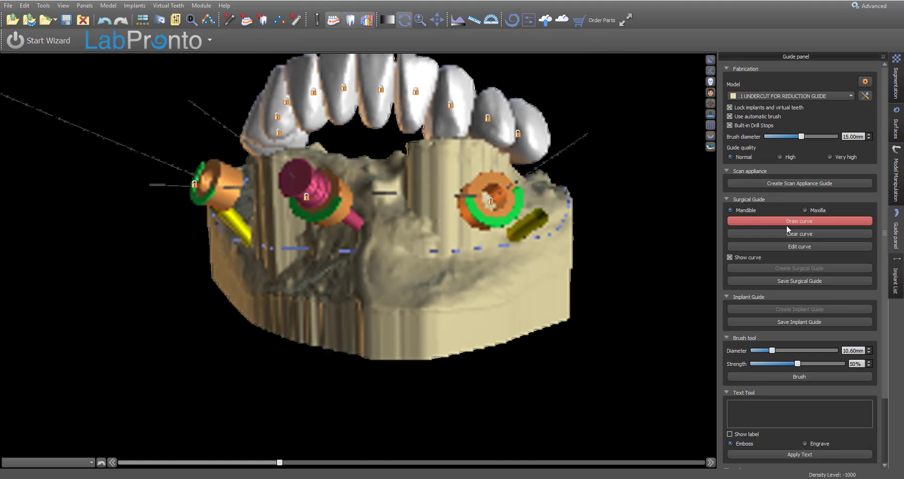
Switch the curve to editing, then create the surgical guide with the Custom handpiece preferences
left_click(742, 247)
right_click_drag(289, 339, 612, 306)
left_click(808, 268)
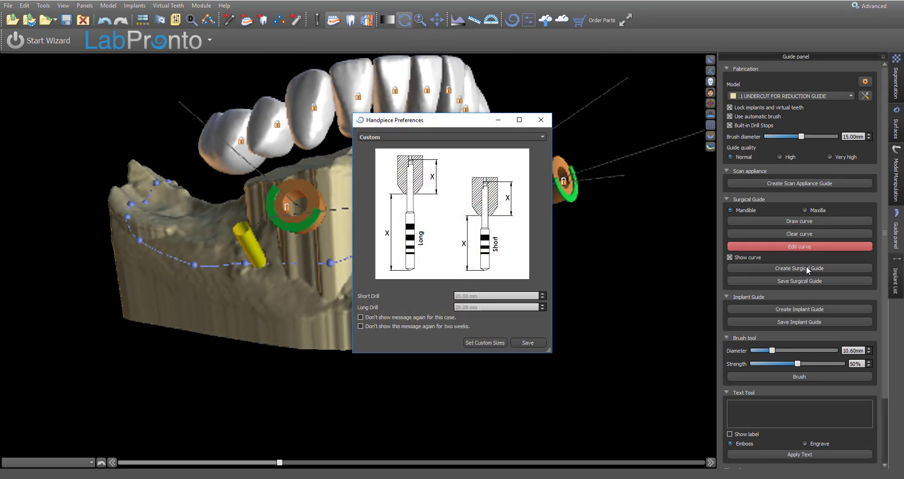
left_click(541, 345)
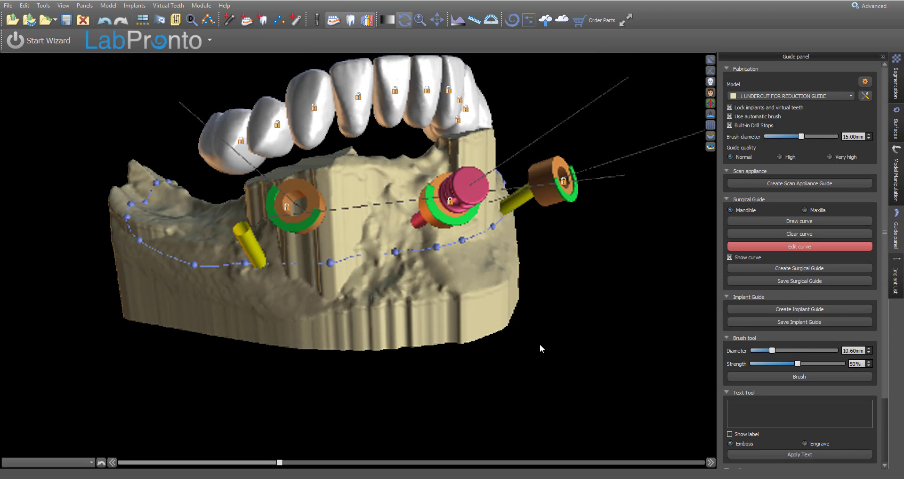
left_click_drag(523, 160, 369, 378)
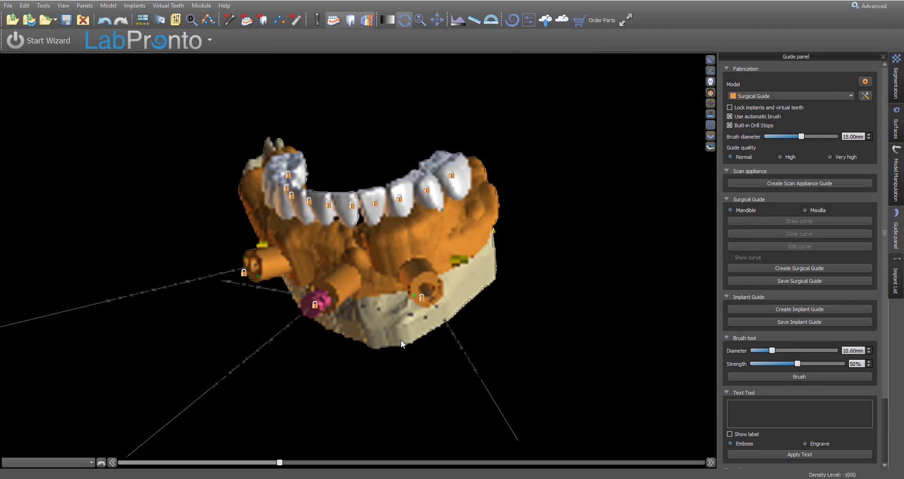
Hide the virtual teeth and the ".1 UNDERCUT FOR REDUCTION GUIDE" surface to isolate the surgical guide
left_click(351, 21)
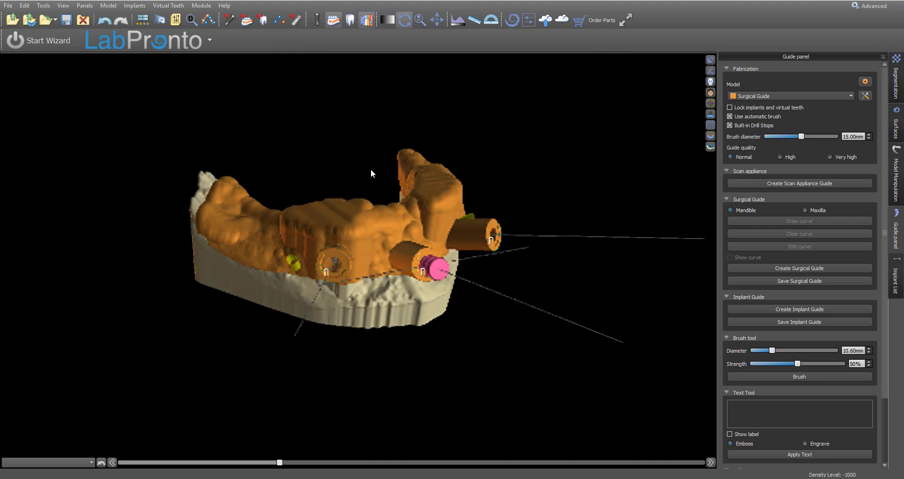
left_click_drag(382, 324, 593, 289)
left_click_drag(242, 311, 334, 309)
left_click(900, 109)
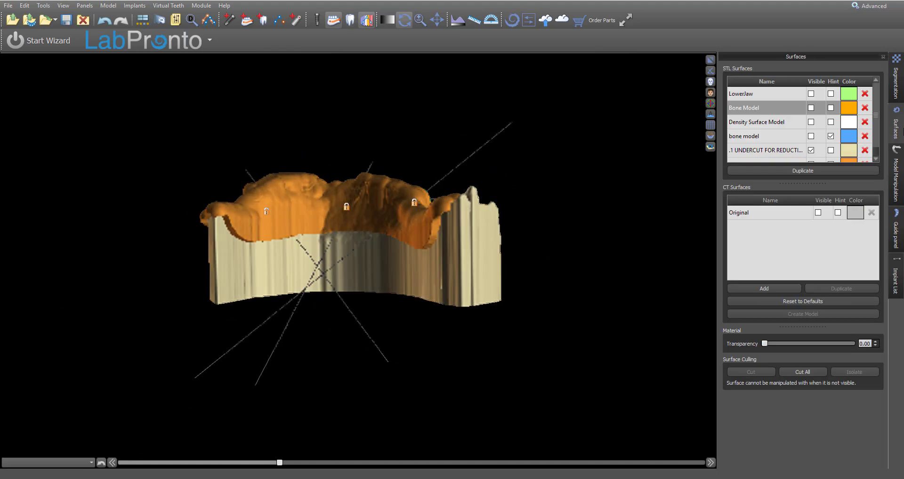
left_click(812, 150)
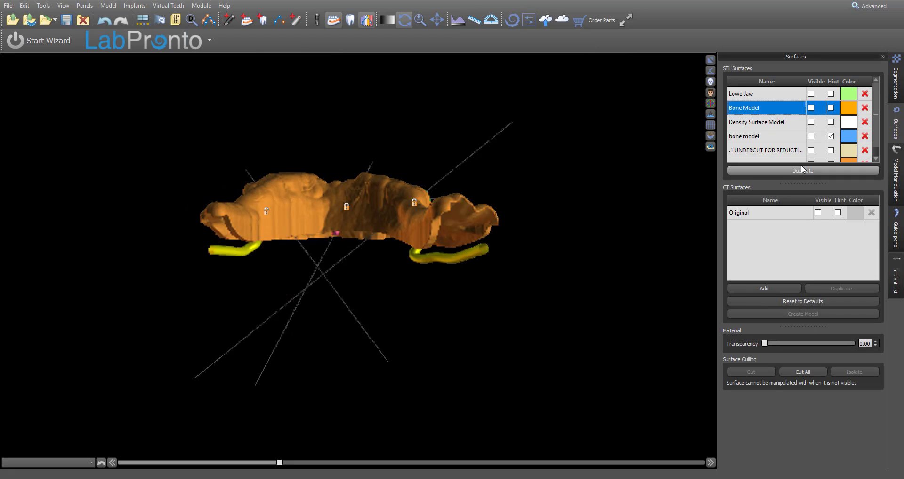
Set the Surgical Guide surface's transparency to 0.53 and show the implants
scroll(810, 153, "down", 1)
left_click(777, 156)
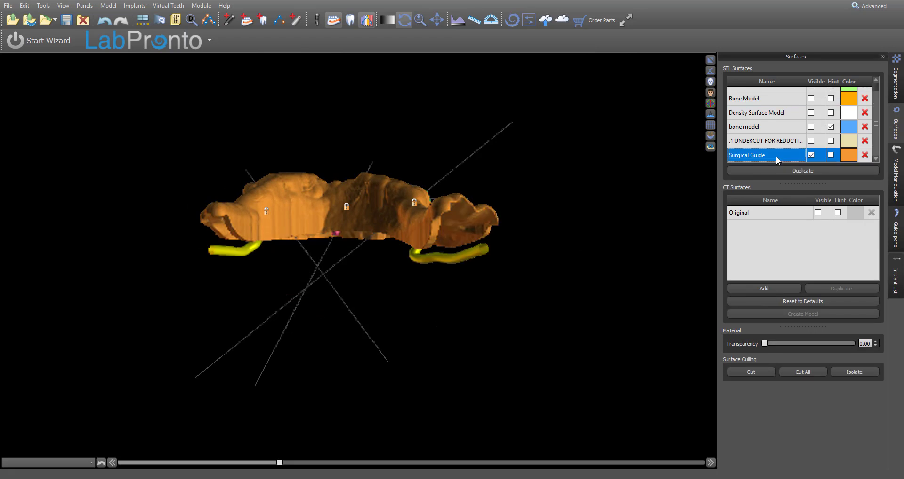
left_click(763, 345)
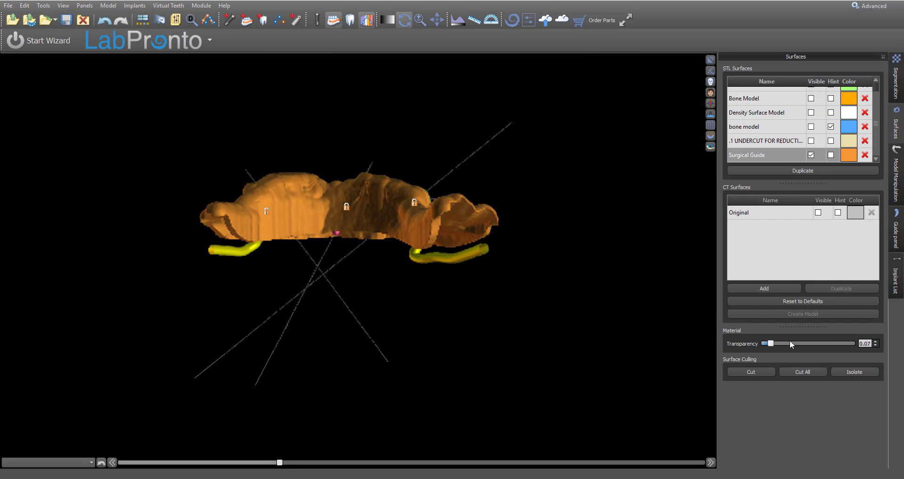
left_click_drag(791, 343, 811, 341)
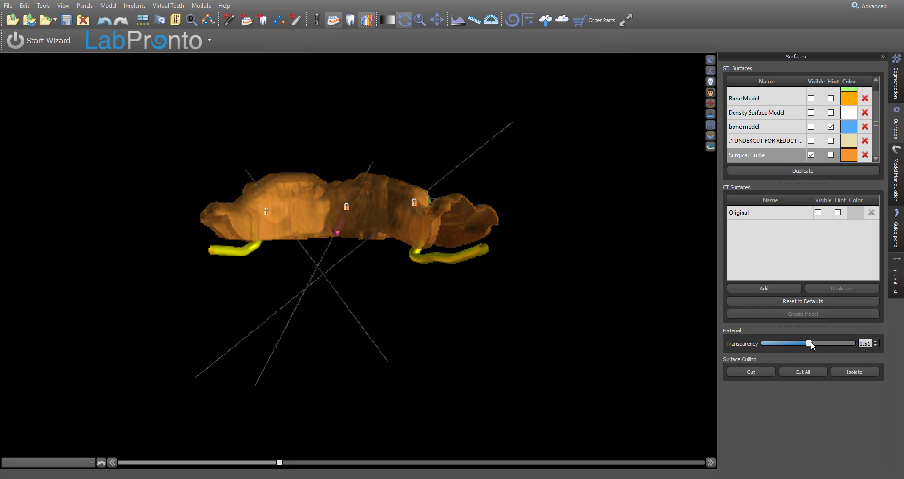
left_click(315, 20)
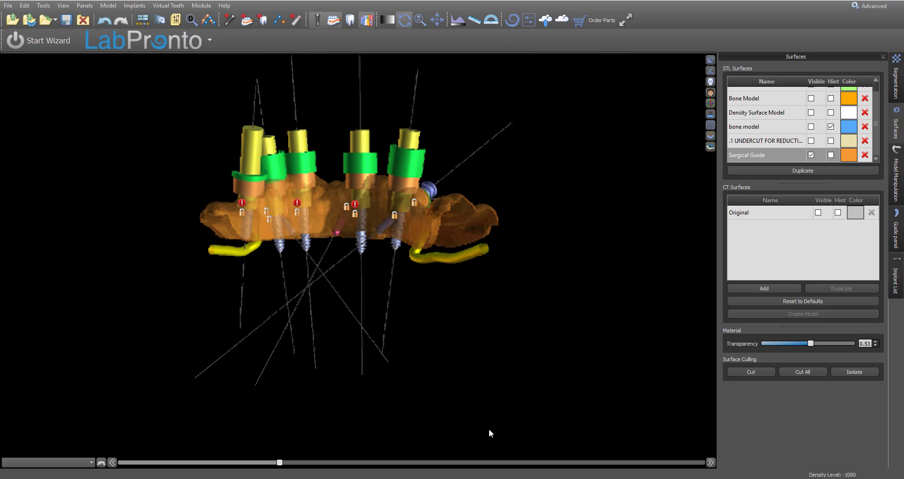
left_click_drag(555, 395, 505, 349)
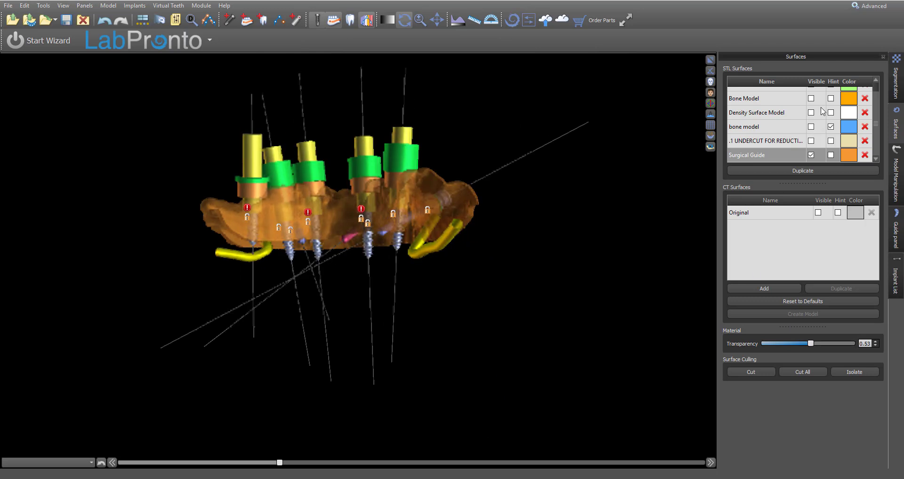
Show the blue bone model surface and set its transparency to 0.57
left_click(811, 126)
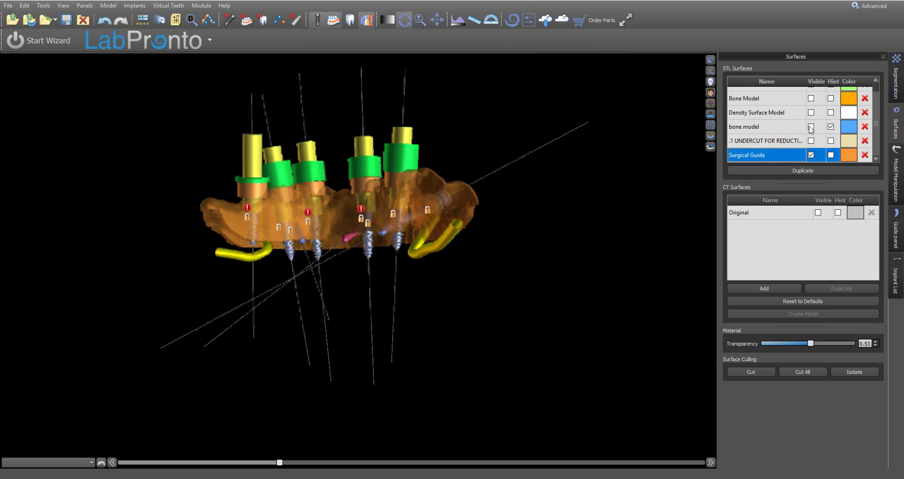
left_click_drag(620, 315, 726, 268)
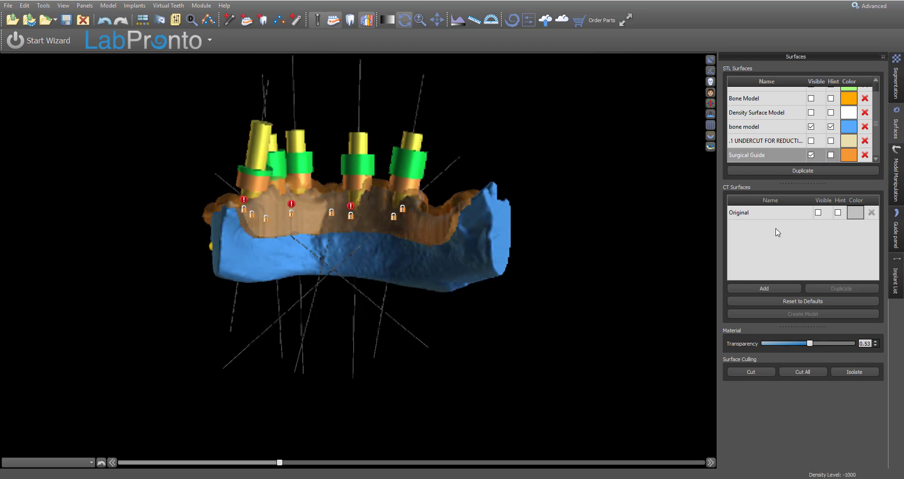
left_click(769, 129)
left_click_drag(768, 343, 817, 345)
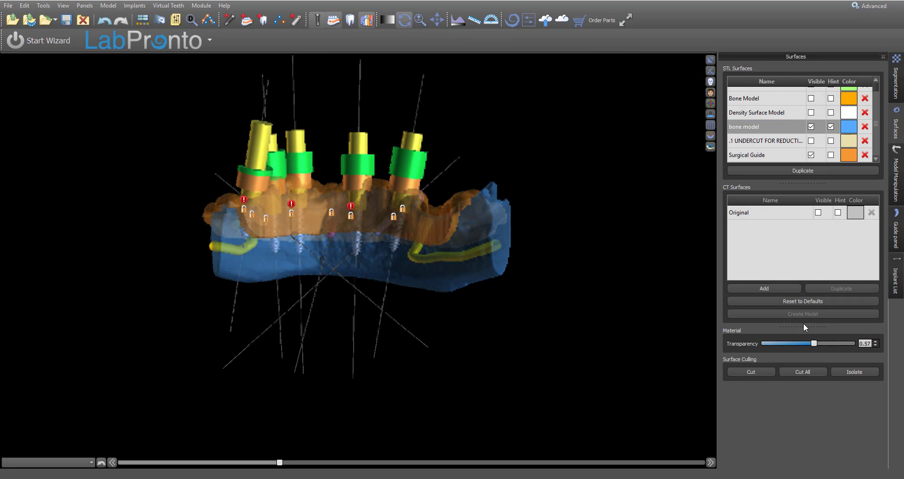
Examine the implants, pins and nerve canals through the transparent guide and bone model in the enlarged 3D view
left_click(710, 60)
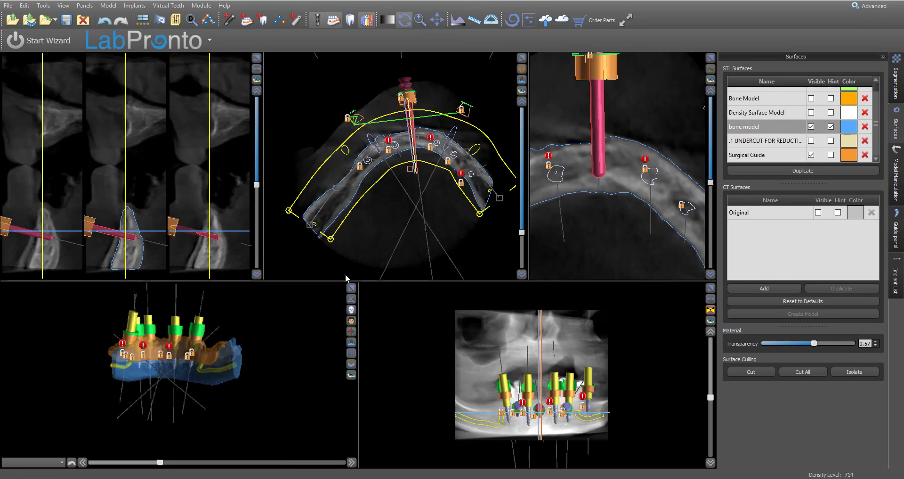
left_click(351, 287)
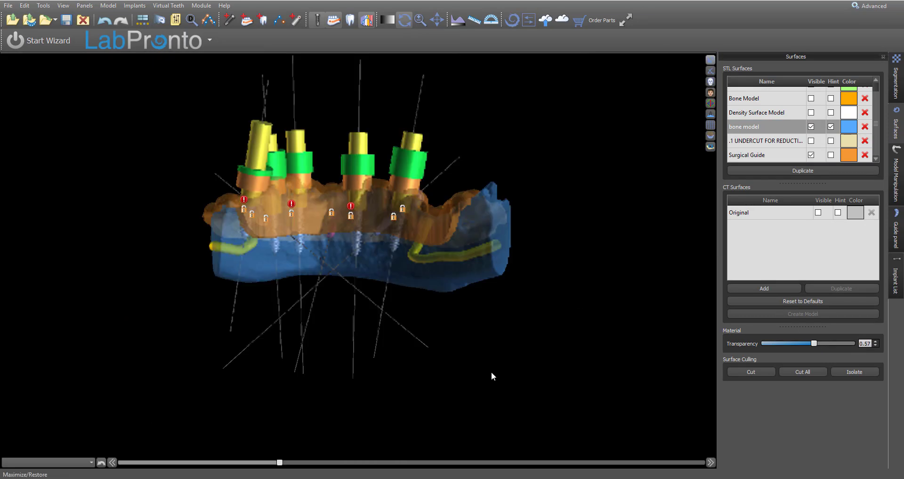
scroll(542, 311, "up", 3)
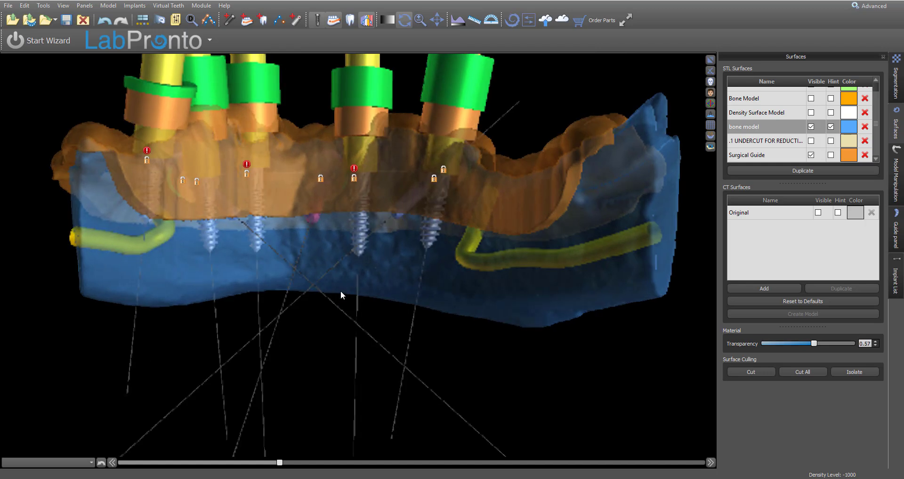
scroll(348, 323, "up", 3)
left_click_drag(351, 323, 376, 311)
scroll(377, 308, "up", 3)
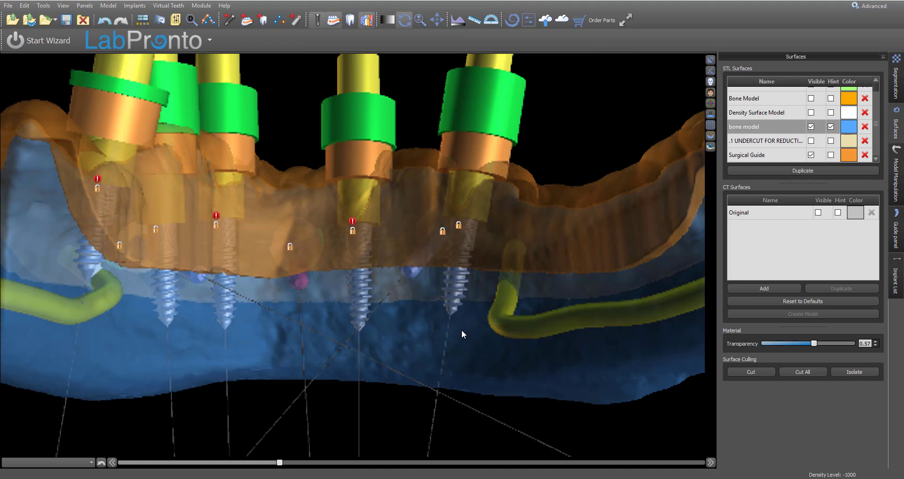
mouse_move(462, 330)
left_mouse_down()
mouse_move(228, 331)
mouse_move(226, 341)
mouse_move(282, 326)
mouse_move(289, 337)
mouse_move(306, 319)
left_mouse_up()
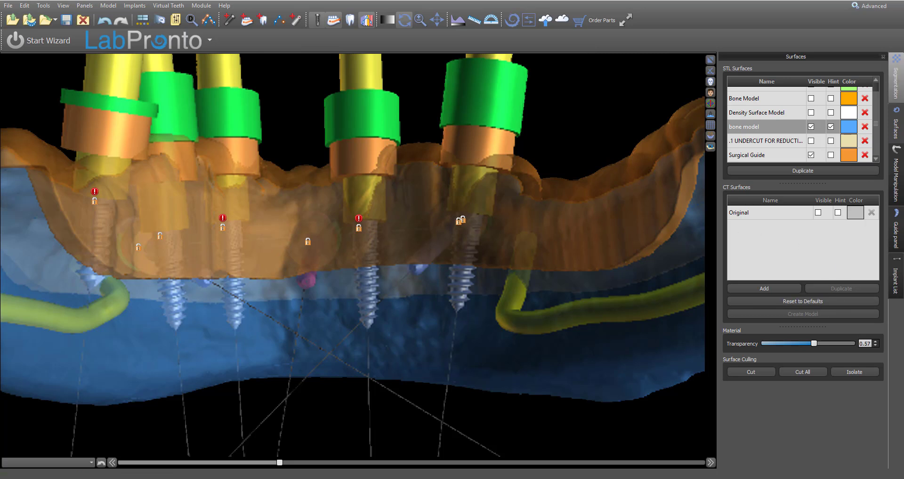
Open the implant list and inspect pin 7 against the bone in the enlarged implant-aligned slice view
left_click(896, 275)
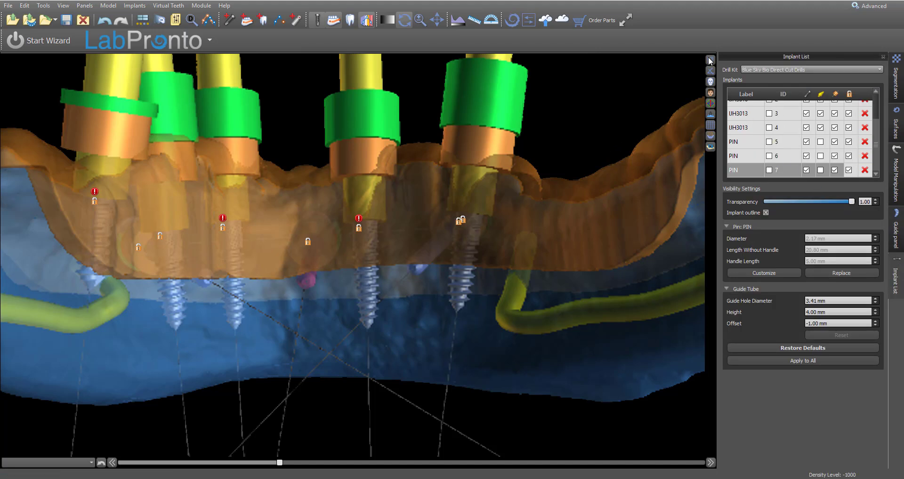
left_click(710, 60)
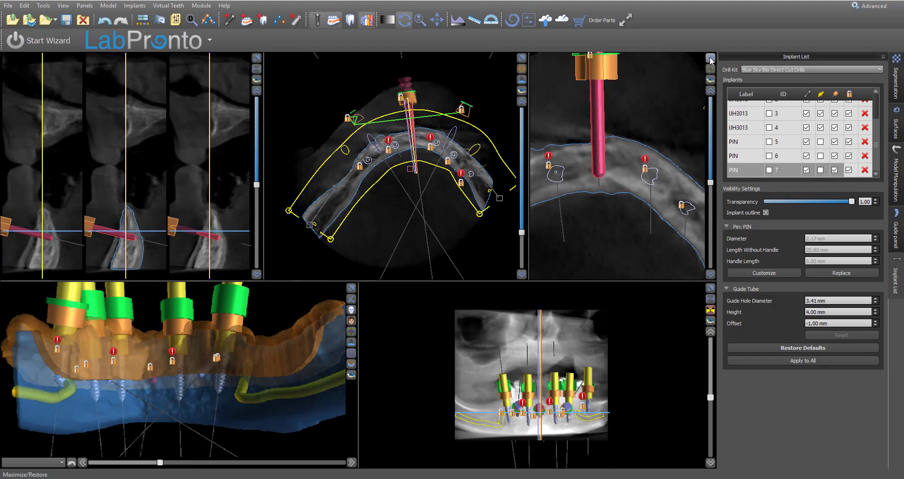
left_click(711, 58)
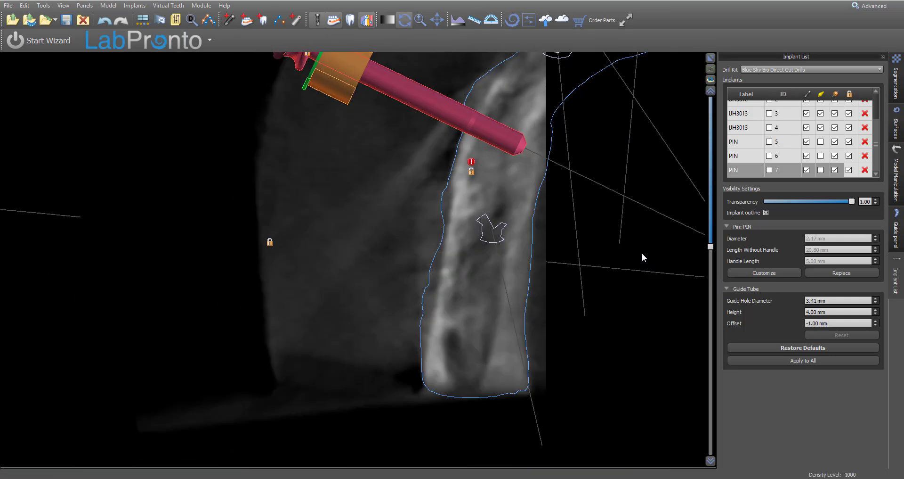
left_click(711, 58)
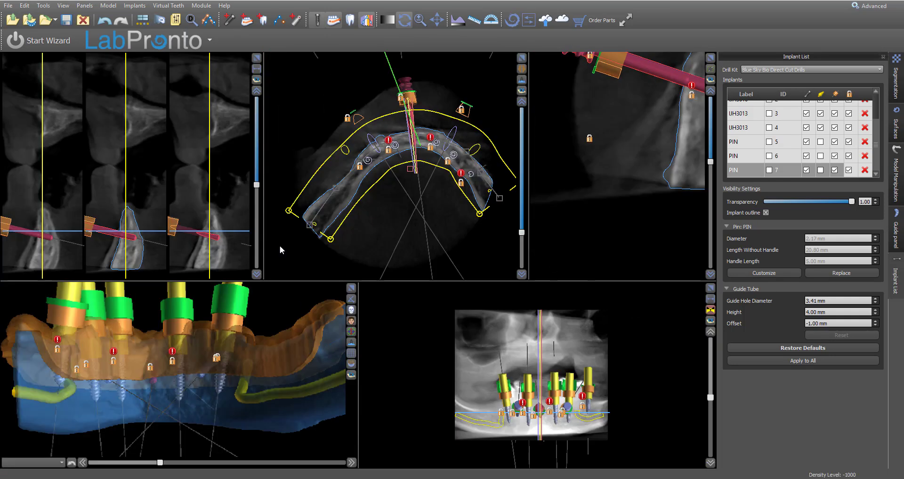
Show the virtual teeth, measure from the tooth down to the pin level in the middle cross-section, and delete the measurement
left_click(351, 20)
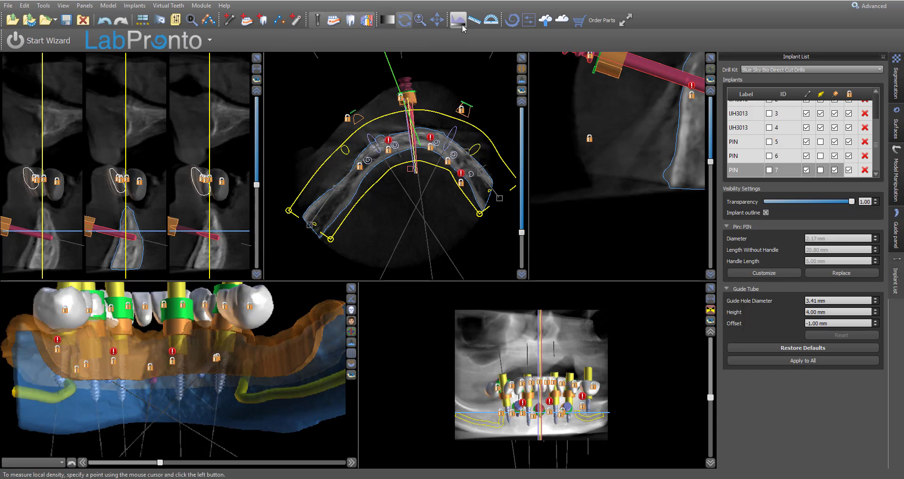
left_click(476, 20)
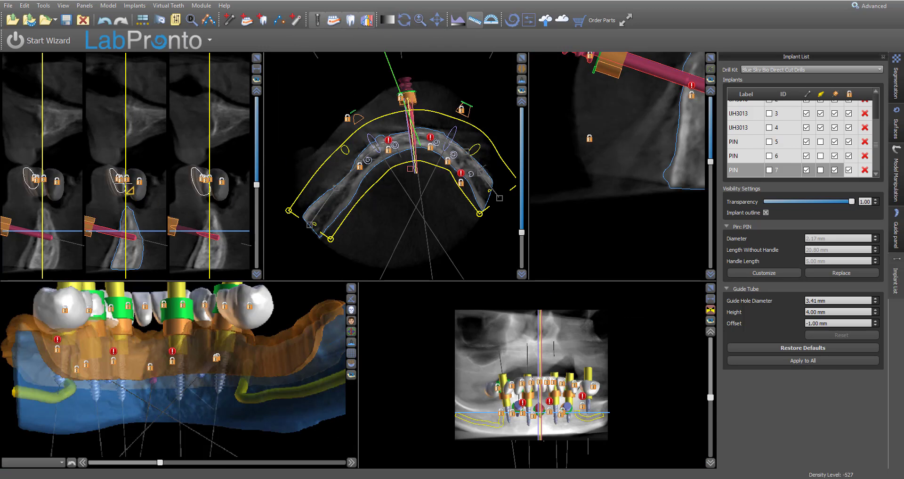
left_click_drag(105, 167, 124, 227)
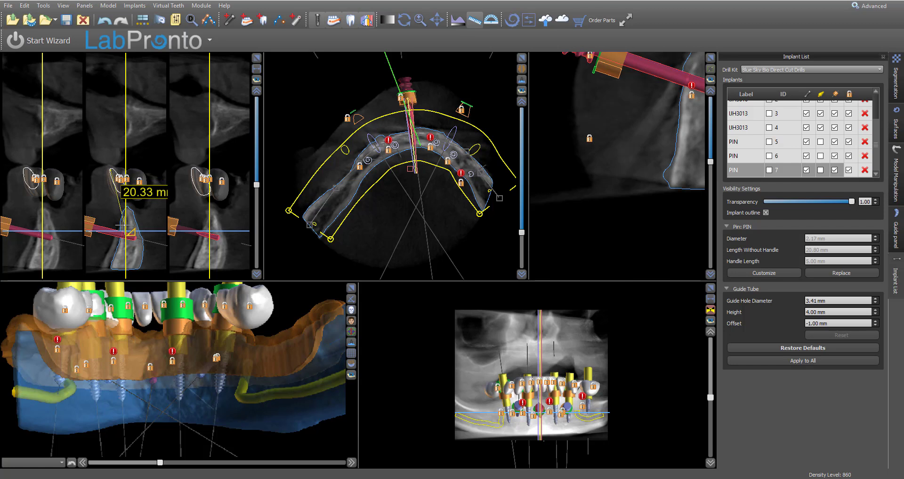
left_click_drag(124, 227, 125, 228)
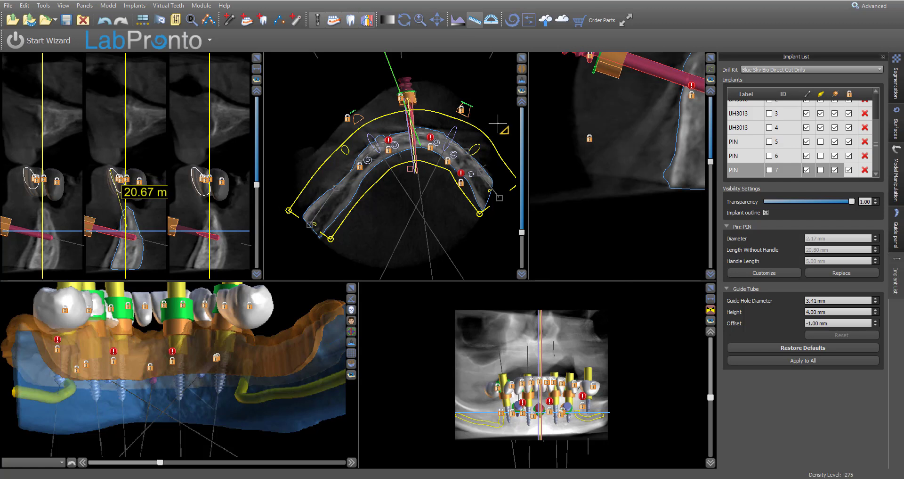
left_click(475, 20)
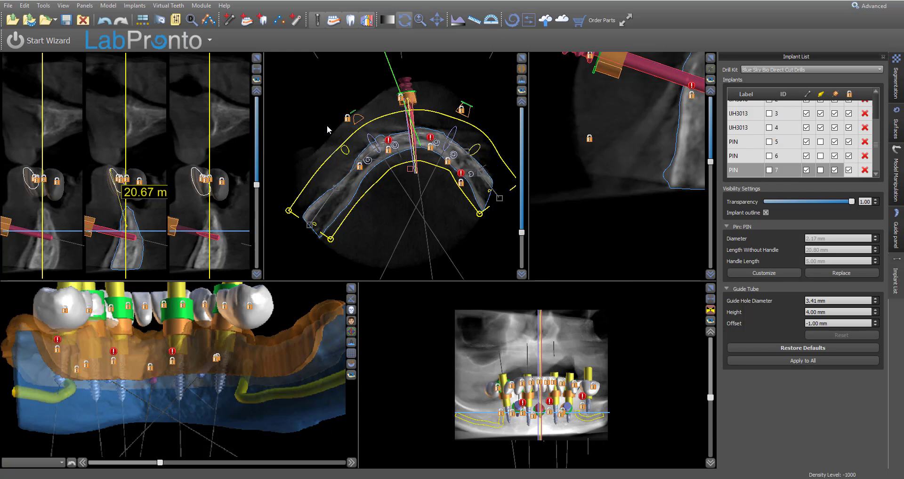
right_click(150, 191)
left_click(173, 198)
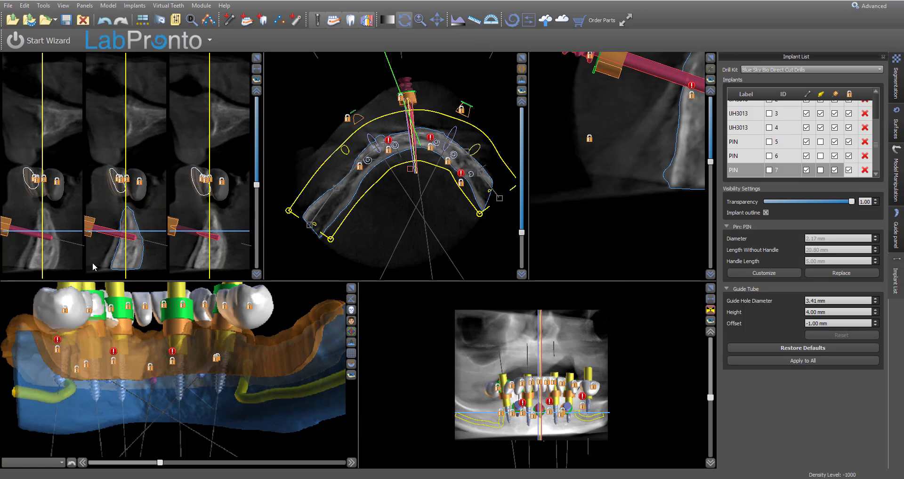
Return to the surface settings with the 3D view enlarged and hide the virtual teeth
left_click(148, 260)
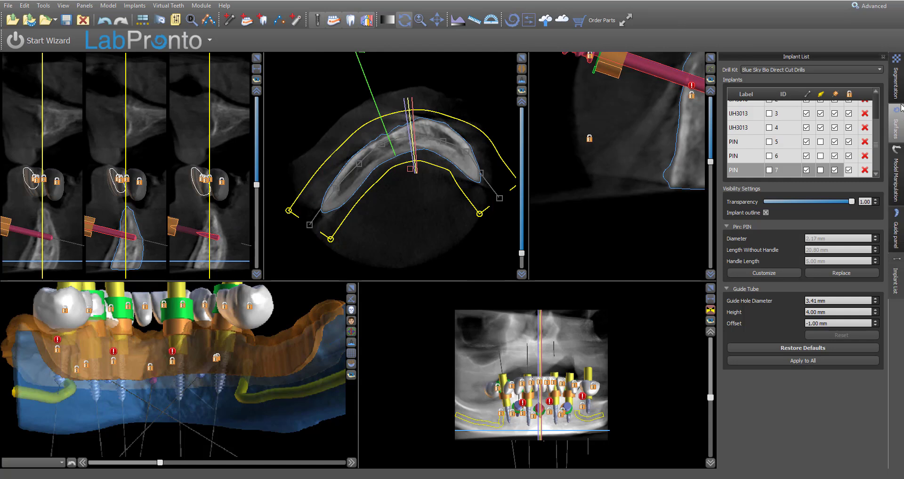
left_click(897, 128)
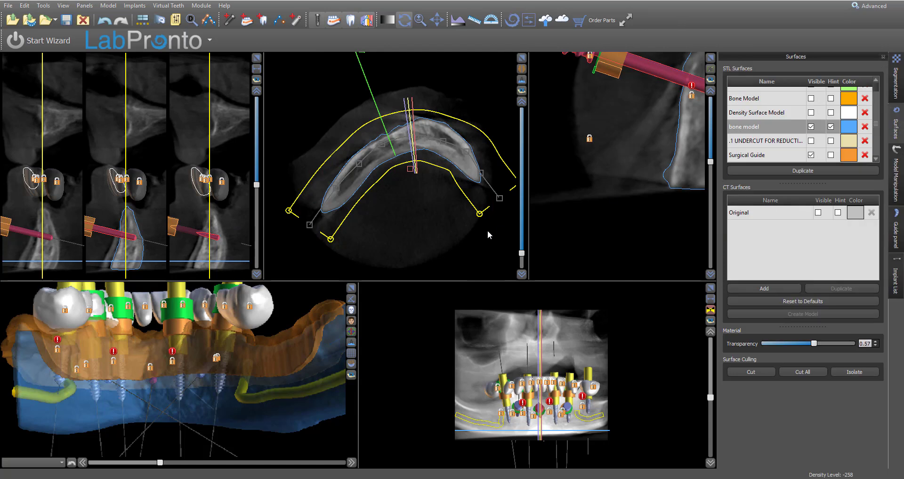
left_click(352, 287)
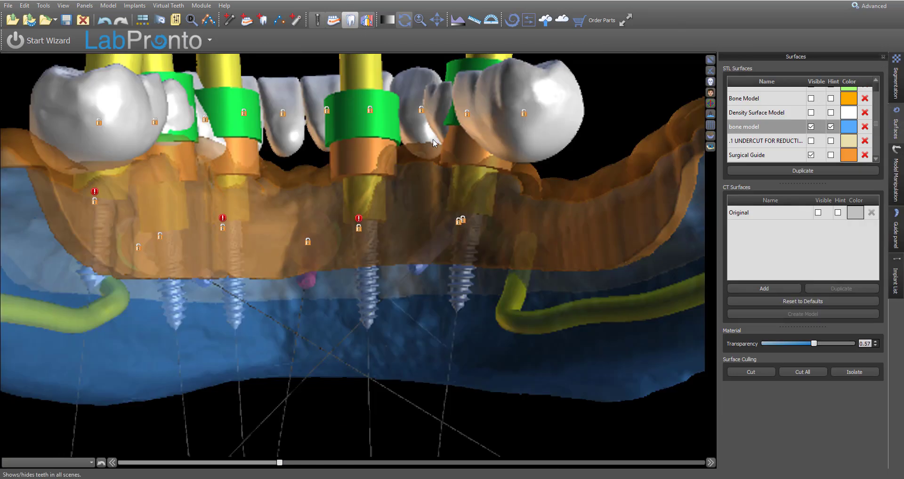
left_click(367, 27)
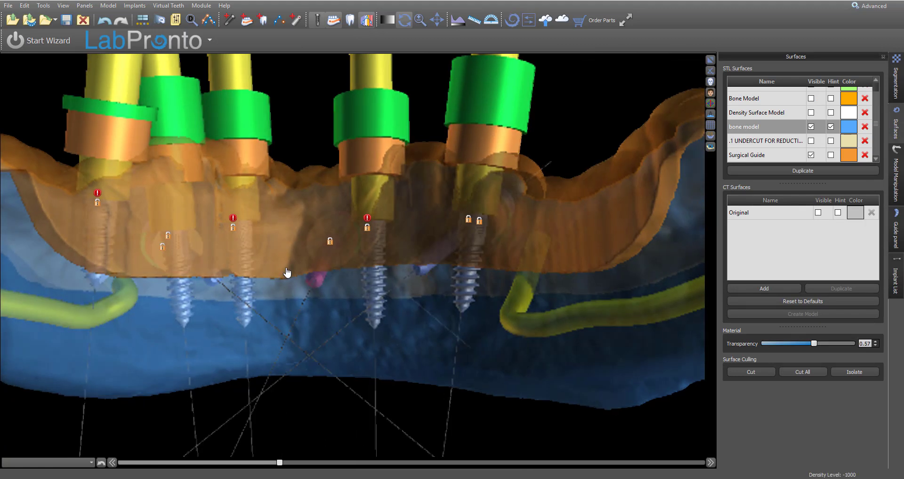
Cut all visible surfaces above the planned bone reduction level on the patient's right side of the arch
left_click_drag(294, 278, 306, 231)
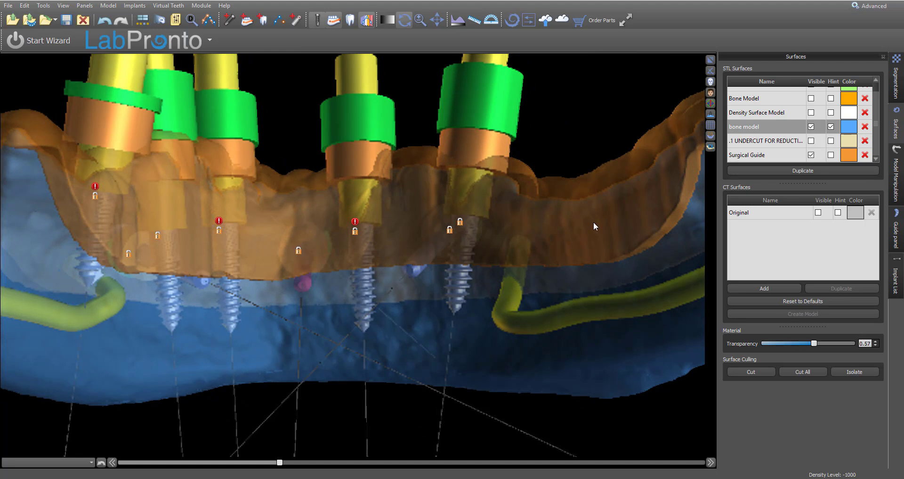
left_click_drag(593, 203, 313, 218)
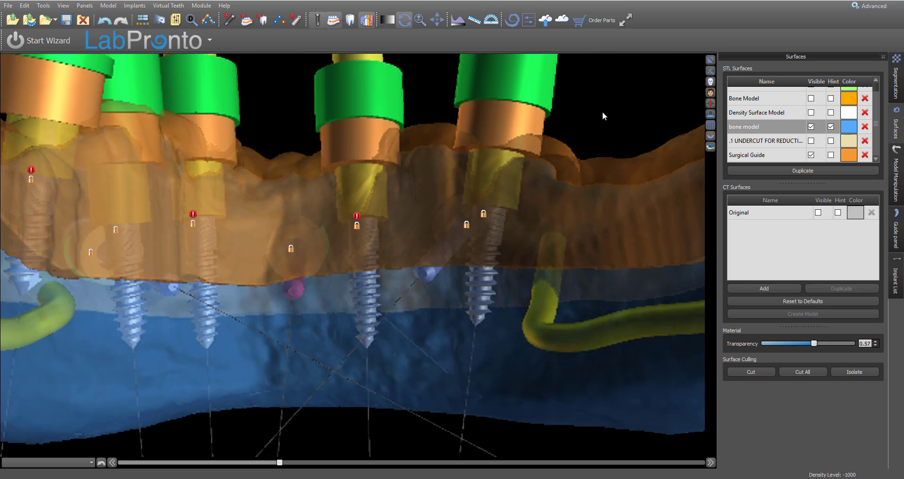
left_click(752, 371)
left_click(803, 372)
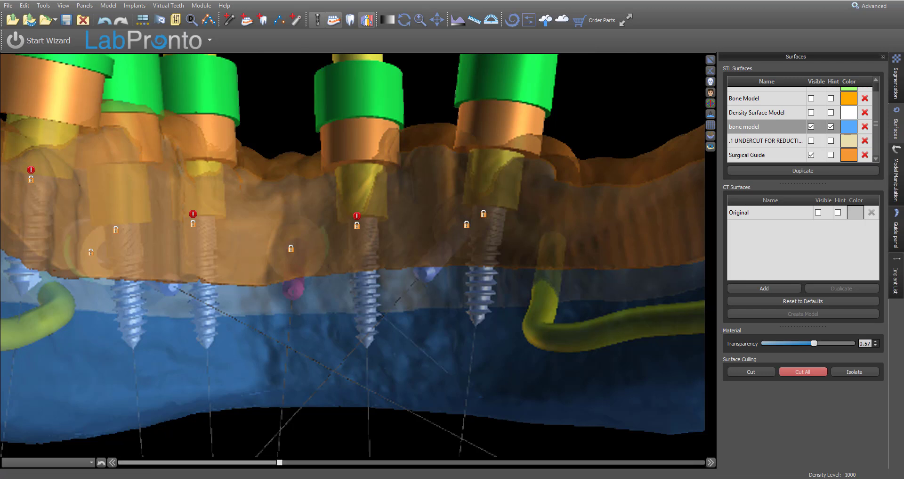
mouse_move(520, 95)
left_mouse_down()
mouse_move(287, 100)
mouse_move(255, 116)
mouse_move(238, 150)
mouse_move(255, 181)
mouse_move(284, 199)
mouse_move(578, 183)
mouse_move(613, 177)
mouse_move(607, 142)
mouse_move(650, 113)
mouse_move(631, 96)
left_mouse_up()
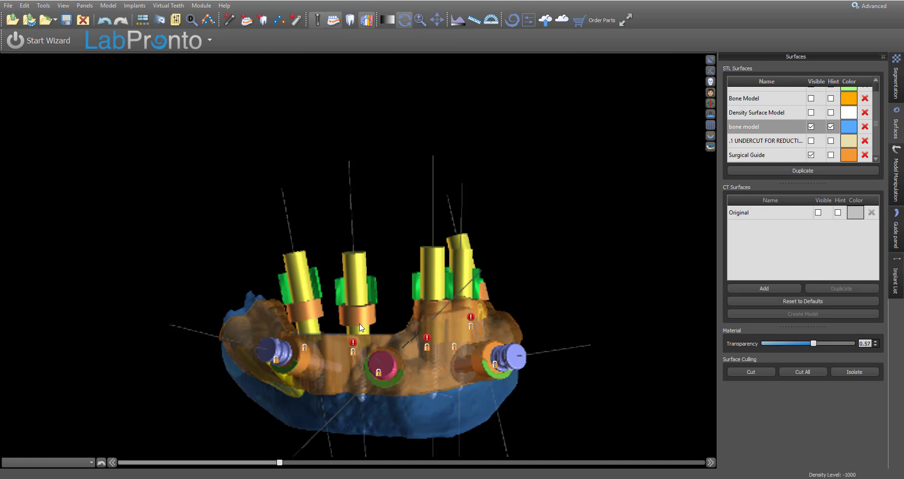
Cut all visible surfaces above the planned bone reduction level on the patient's left side of the arch
left_click_drag(369, 275, 440, 297)
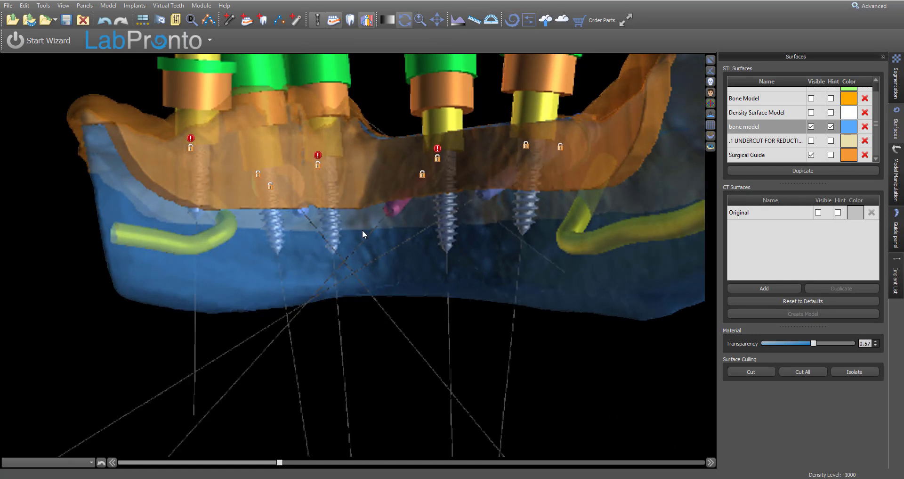
scroll(363, 222, "up", 6)
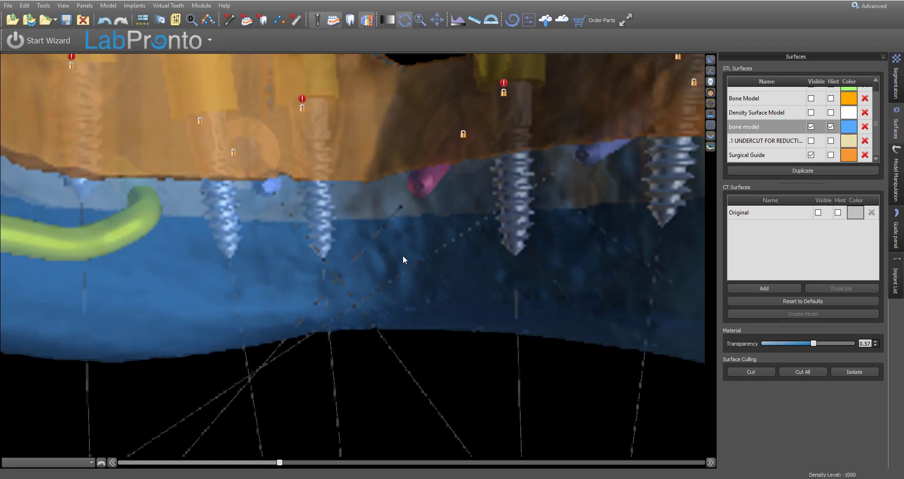
scroll(403, 255, "down", 5)
scroll(401, 273, "up", 4)
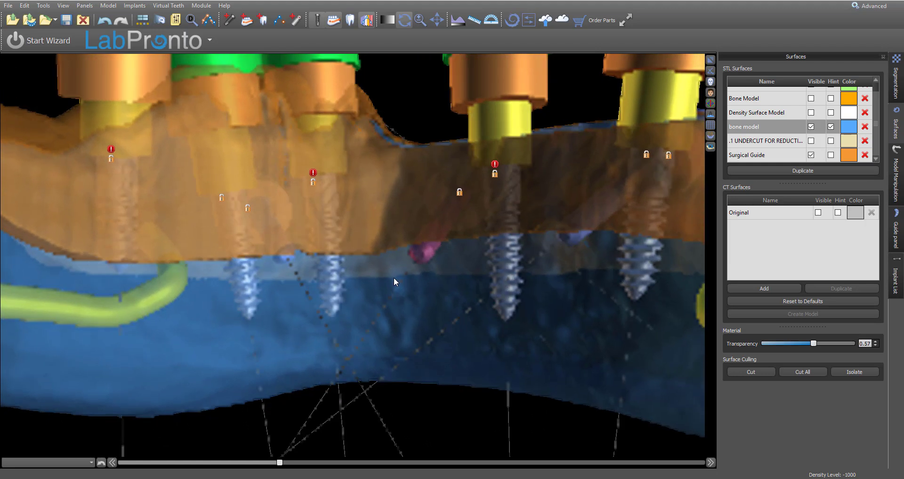
scroll(394, 279, "up", 4)
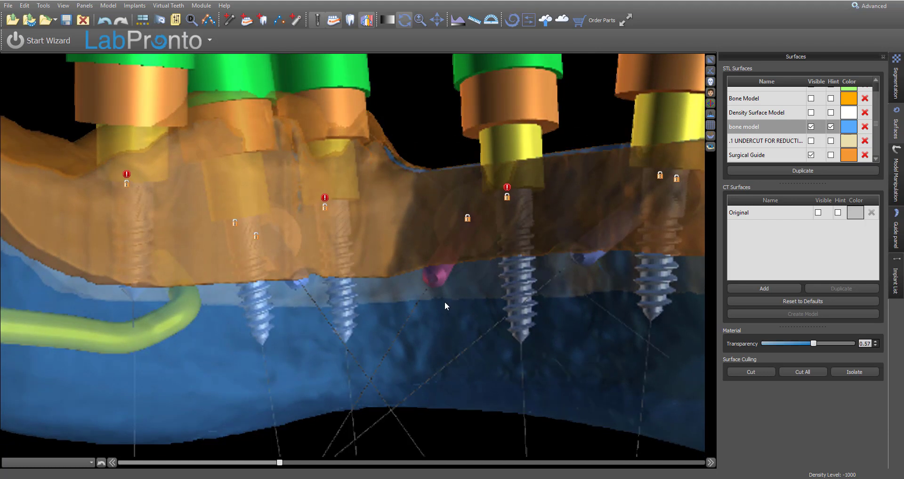
left_click_drag(444, 301, 421, 301)
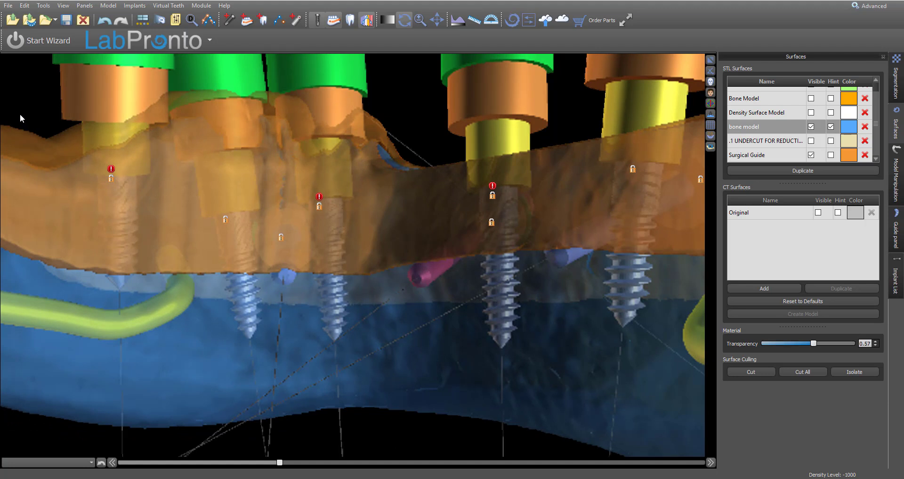
key("c")
left_click(803, 372)
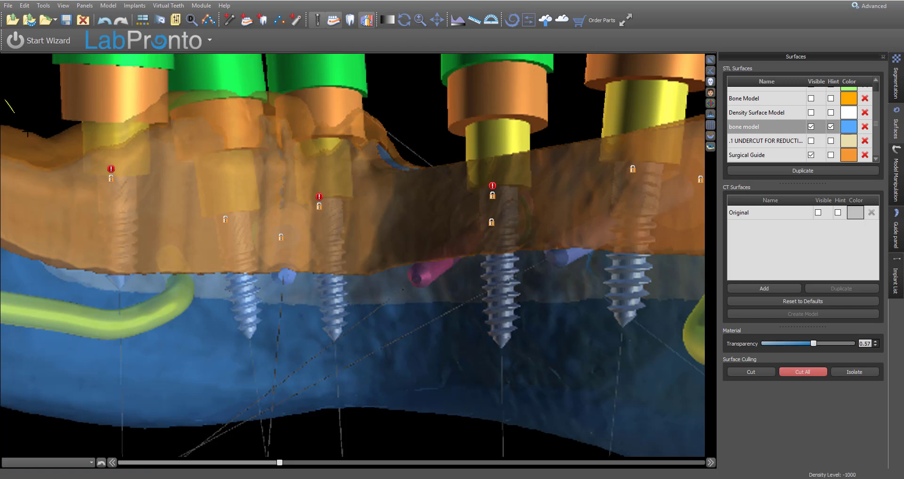
mouse_move(48, 152)
left_mouse_down()
mouse_move(75, 189)
mouse_move(94, 197)
mouse_move(407, 168)
mouse_move(448, 163)
mouse_move(485, 133)
mouse_move(503, 92)
mouse_move(167, 58)
mouse_move(51, 70)
left_mouse_up()
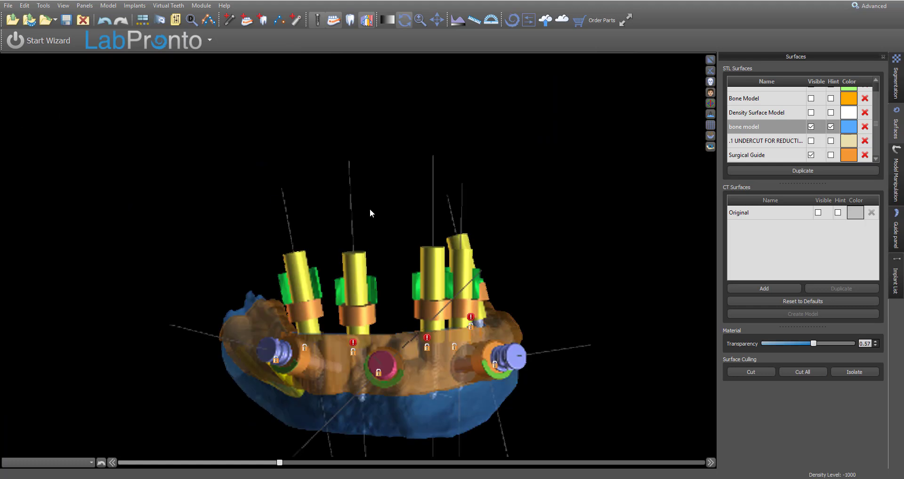
Hide the implants and set the Surgical Guide surface's transparency to 0.00
left_click_drag(346, 250, 618, 144)
scroll(648, 207, "up", 3)
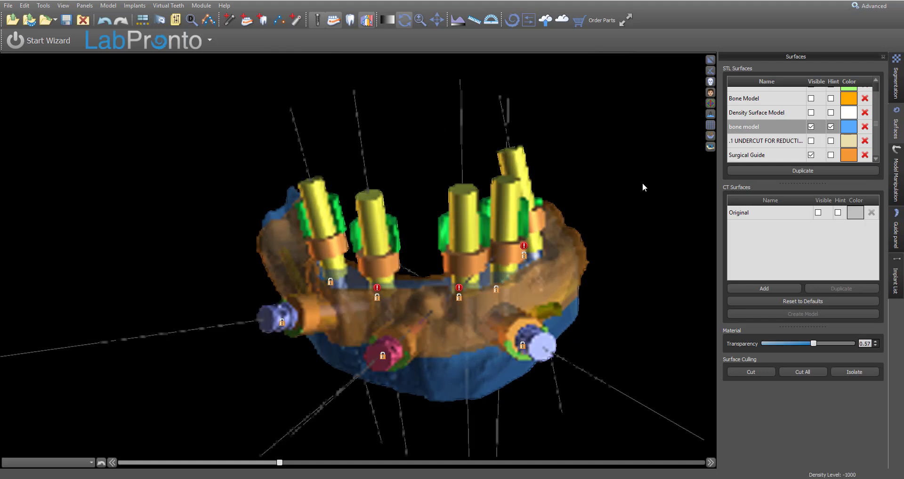
left_click(317, 19)
left_click(784, 156)
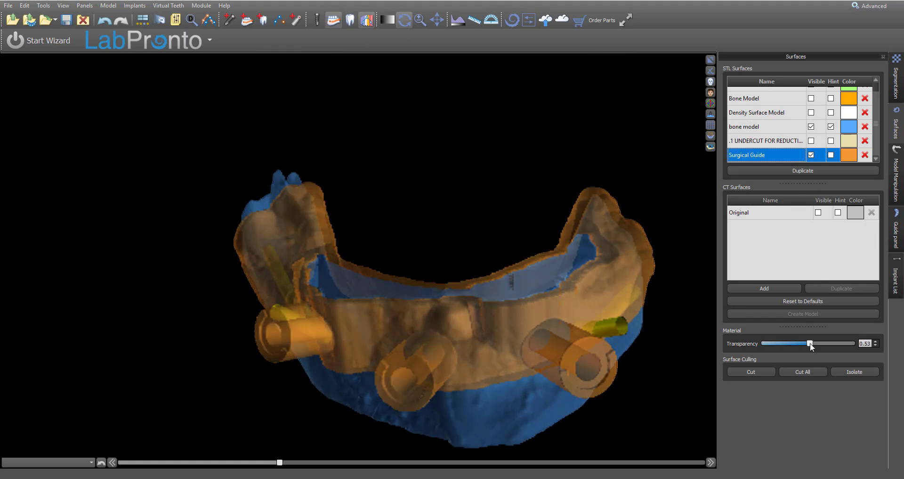
left_click_drag(809, 343, 699, 345)
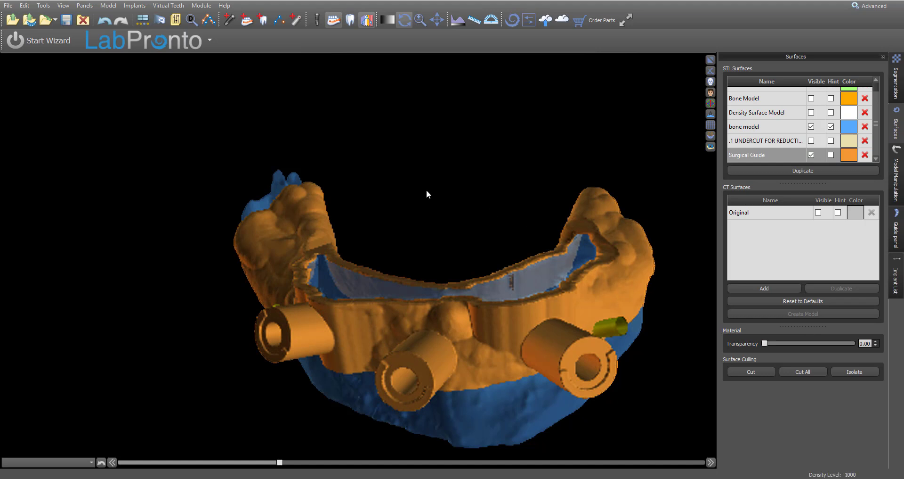
Inspect the cut guide from the front and above, and set the blue bone model's transparency to 0.00
left_click_drag(427, 193, 556, 397)
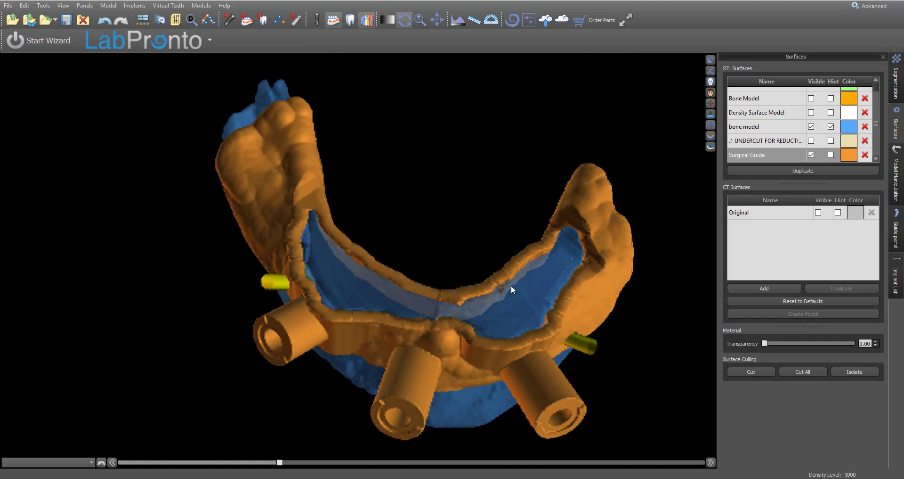
left_click_drag(511, 289, 626, 295)
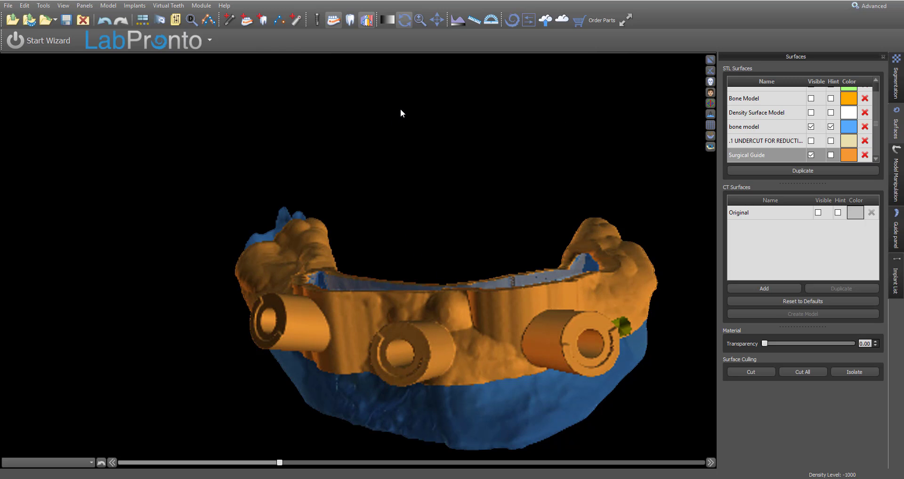
left_click_drag(400, 109, 471, 137)
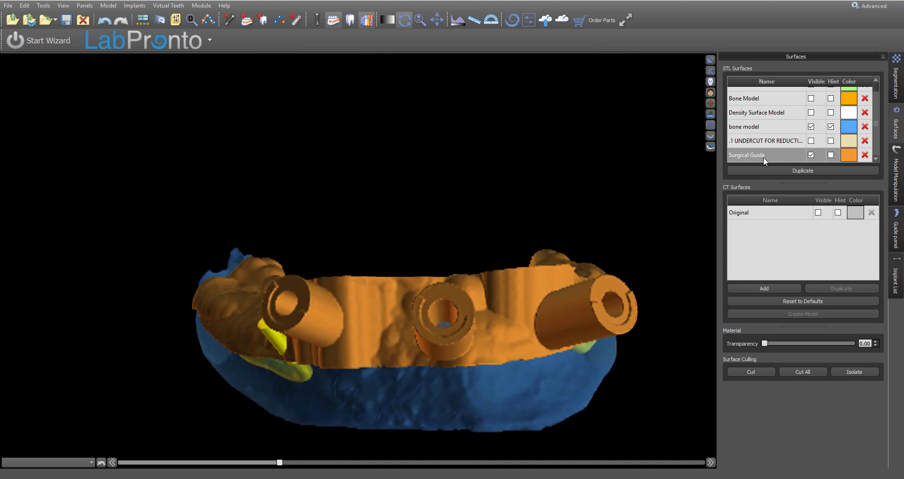
left_click(744, 126)
left_click(815, 342)
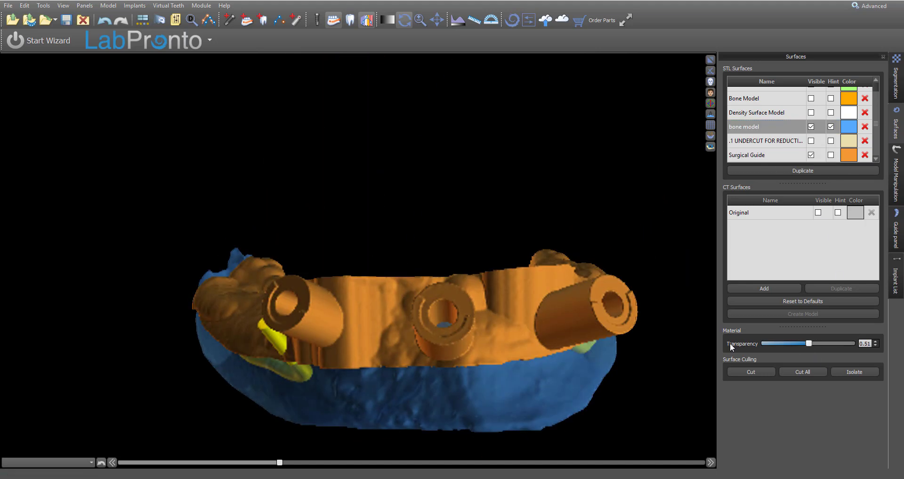
left_click_drag(730, 346, 678, 403)
Rename the orange Surgical Guide surface as Bone Reduction Guide
left_click_drag(436, 355, 339, 229)
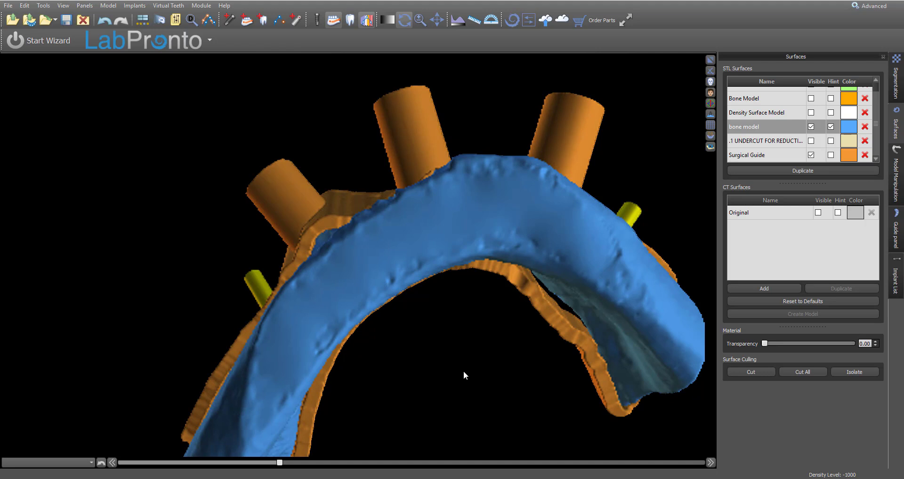
left_click_drag(462, 373, 524, 219)
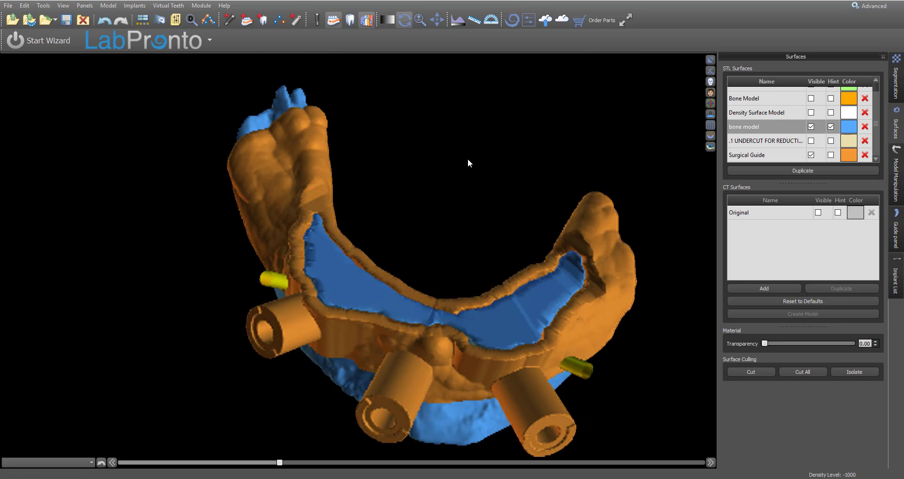
left_click_drag(467, 158, 518, 257)
left_click(748, 156)
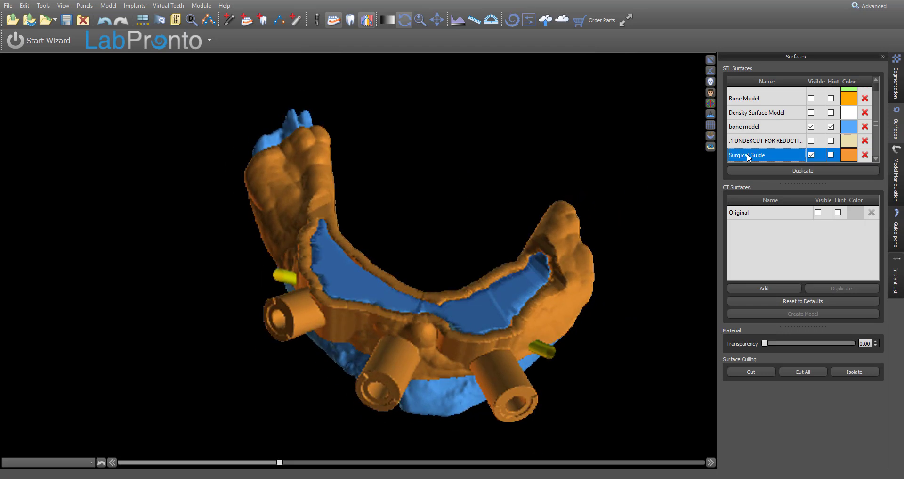
left_click(750, 154)
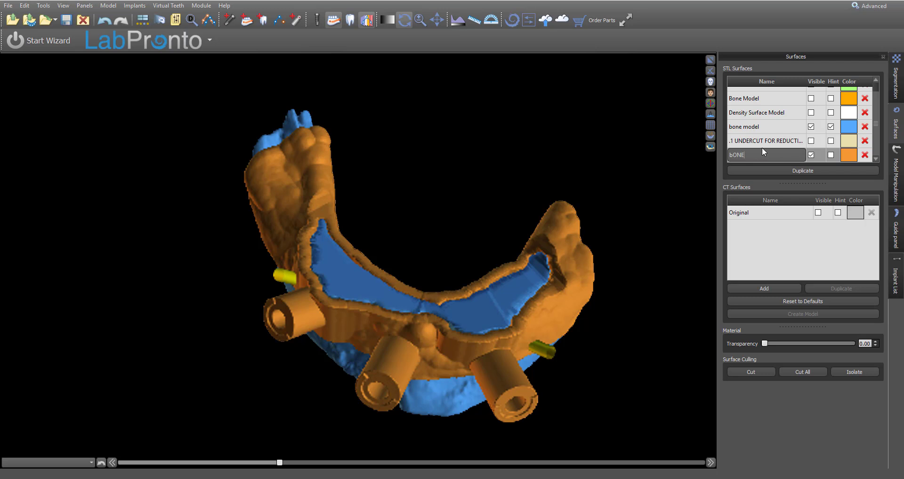
type("bONE")
key("BackSpace")
key("BackSpace")
key("BackSpace")
key("BackSpace")
type("Bone Reducti")
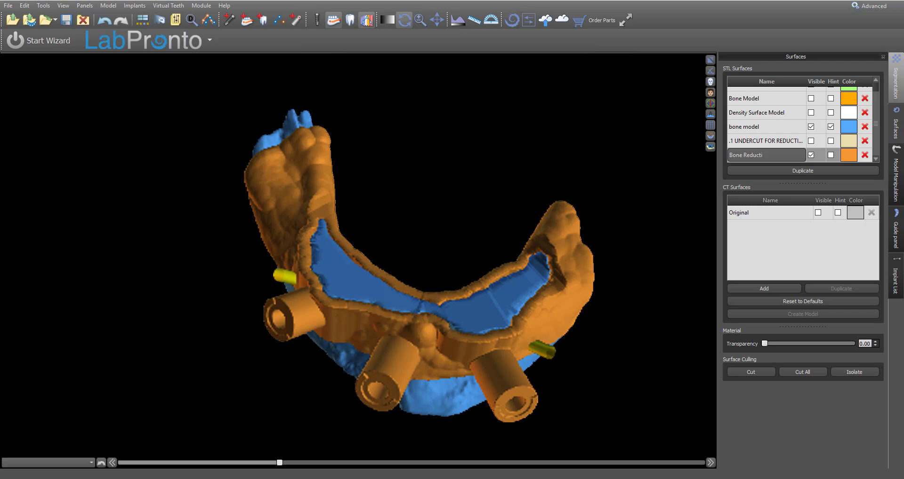
type("on ")
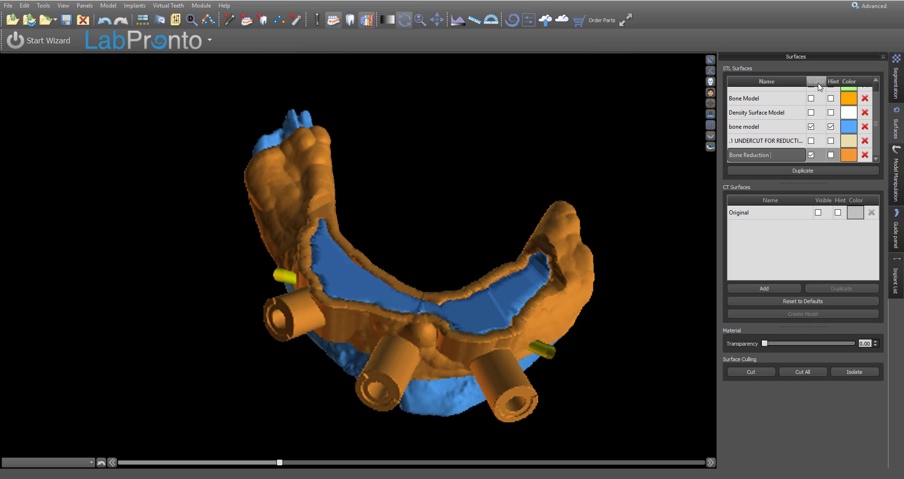
type("Guide")
key("Return")
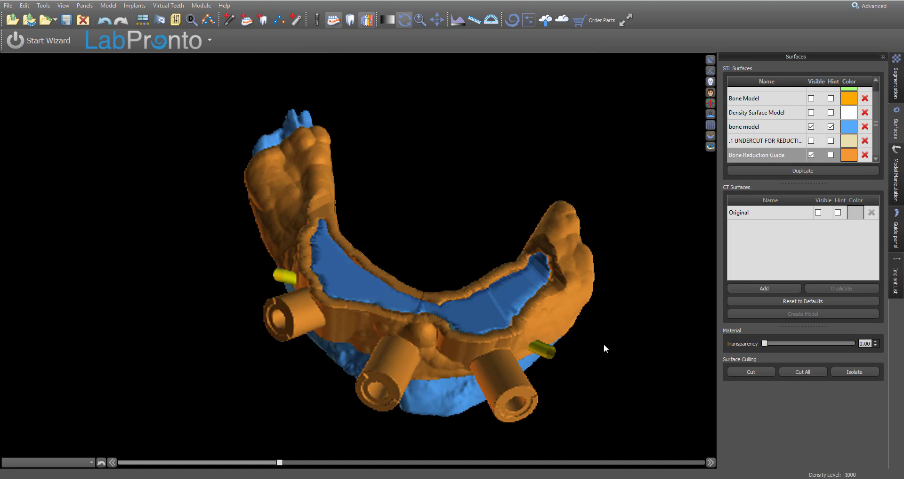
Cut a relief notch in the Bone Reduction Guide's lower border around the yellow nerve exit on the patient's right side
left_click_drag(604, 343, 373, 380)
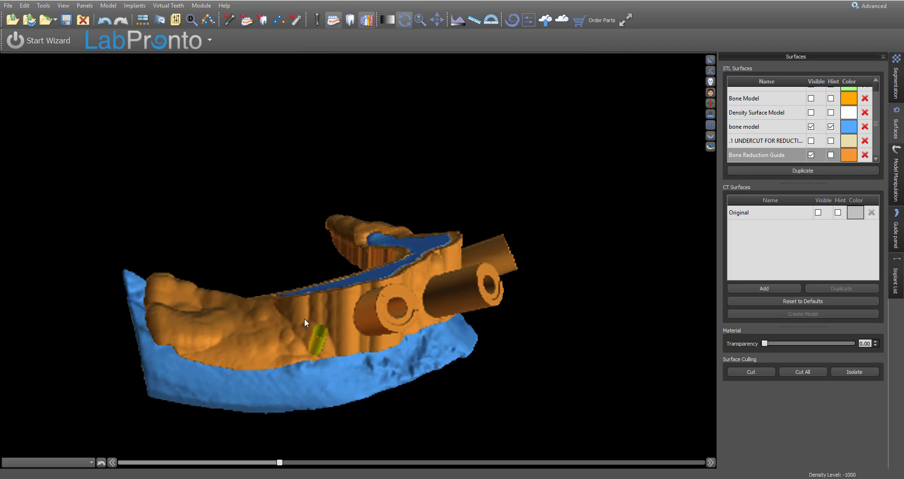
left_click_drag(417, 324, 772, 363)
scroll(473, 293, "up", 3)
left_click(770, 372)
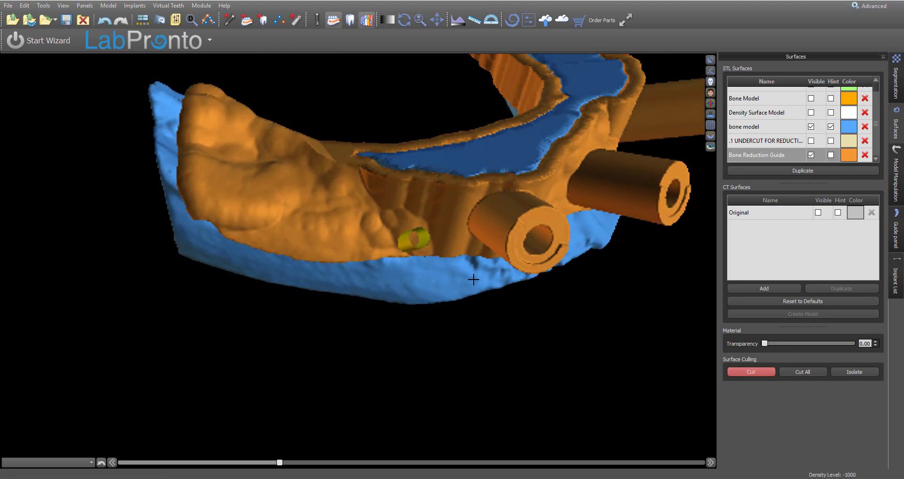
mouse_move(479, 269)
left_mouse_down()
mouse_move(427, 221)
mouse_move(408, 221)
mouse_move(310, 278)
left_mouse_up()
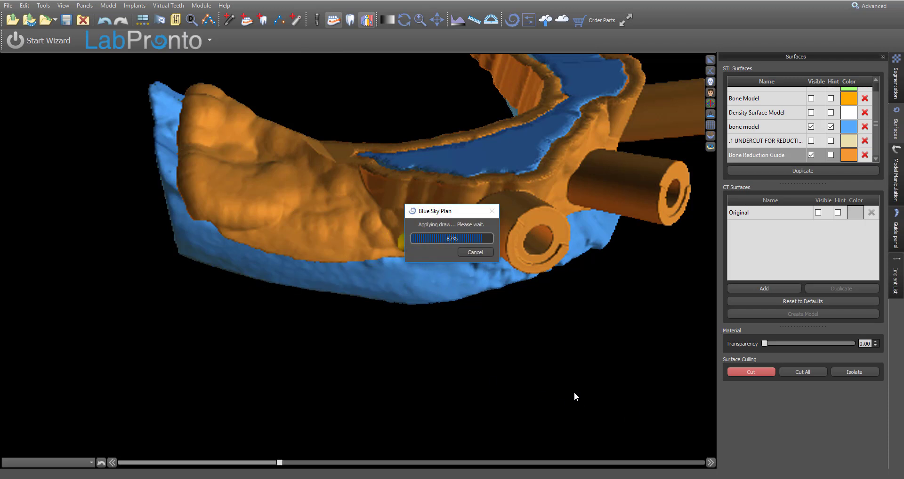
Cut a relief notch in the Bone Reduction Guide's lower border around the yellow nerve exit on the patient's left side
left_click_drag(529, 416, 400, 424)
left_click(751, 372)
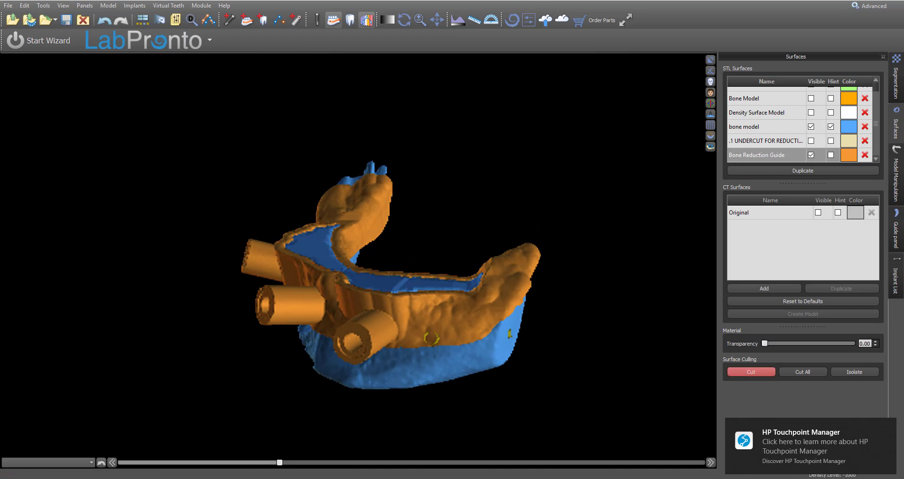
mouse_move(492, 353)
left_mouse_down()
mouse_move(427, 324)
mouse_move(374, 375)
left_mouse_up()
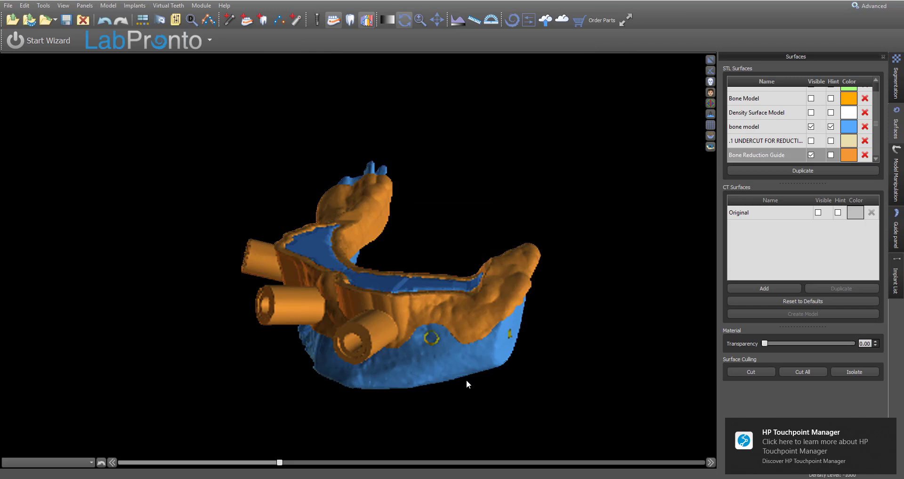
Trim the outer posterior portion of the Bone Reduction Guide on the patient's left side with a freehand cut
left_click_drag(395, 353, 429, 298)
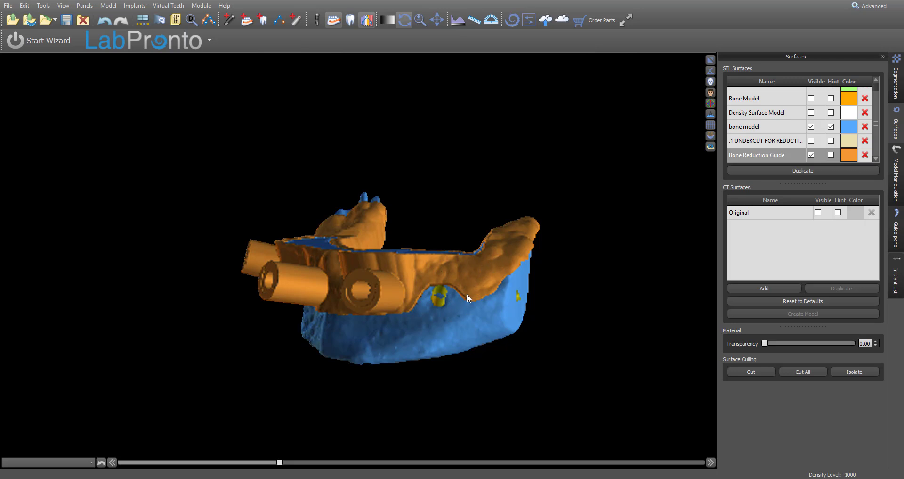
left_click_drag(466, 326, 497, 321)
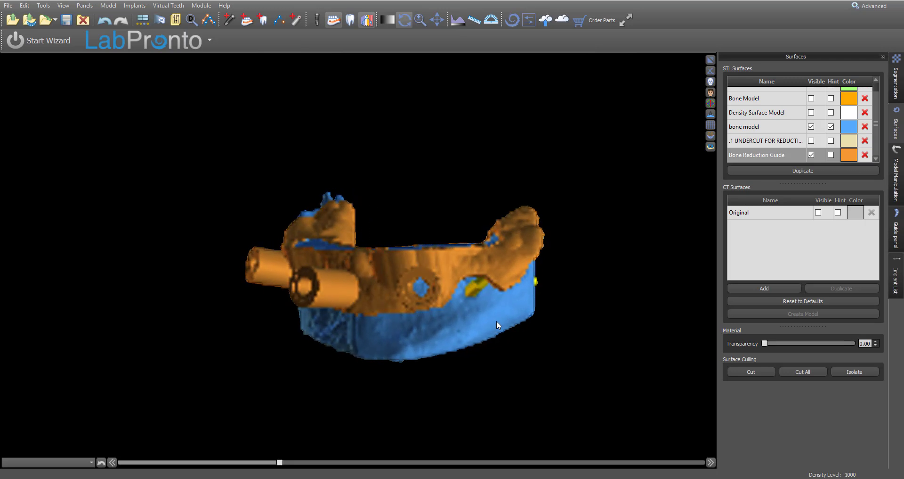
left_click(740, 372)
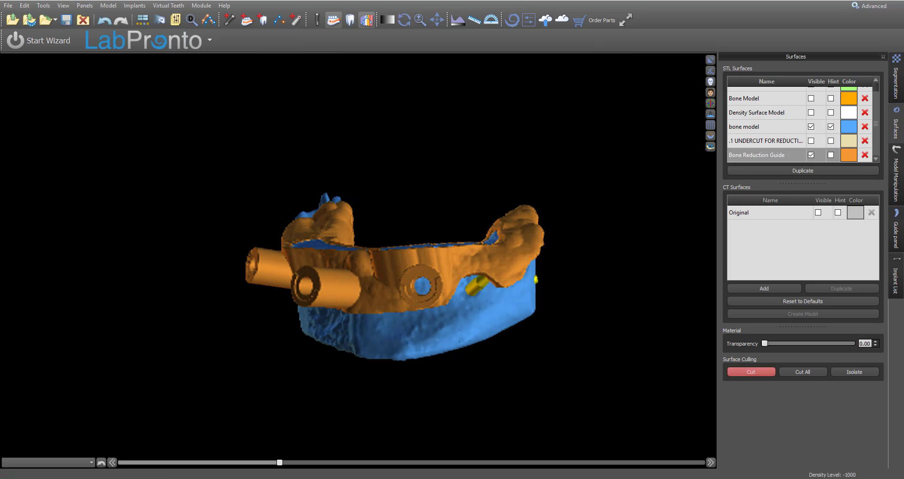
left_click(549, 277)
left_click(536, 258)
mouse_move(530, 208)
left_mouse_down()
mouse_move(535, 183)
mouse_move(595, 212)
left_mouse_up()
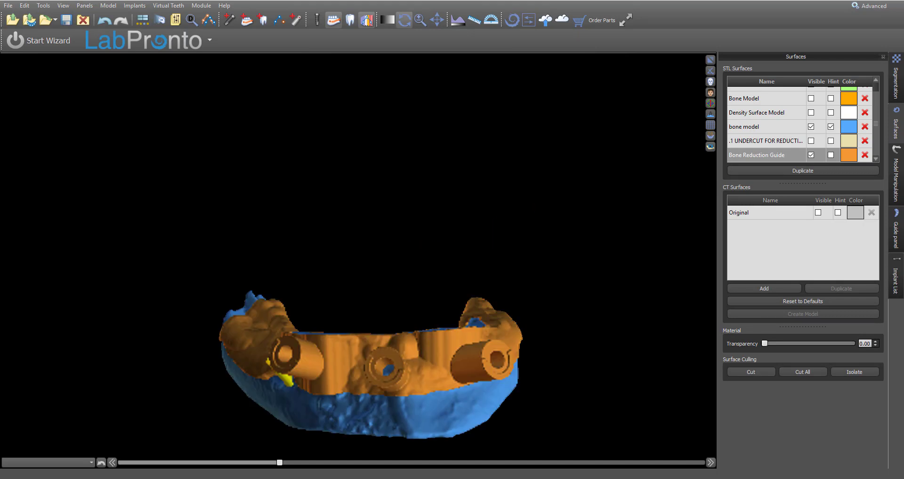
Cut off the distal tip of the Bone Reduction Guide on the patient's left side, viewed from below
left_click_drag(651, 317, 250, 280)
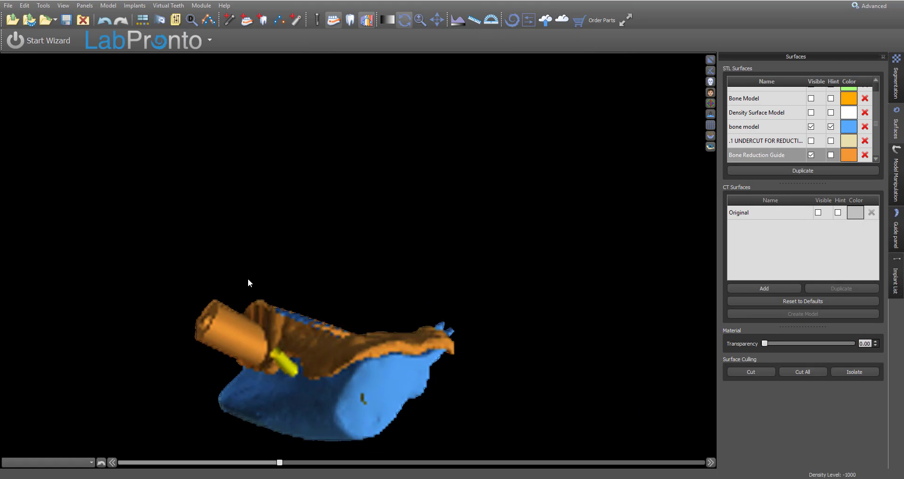
left_click_drag(460, 184, 418, 121)
left_click(764, 370)
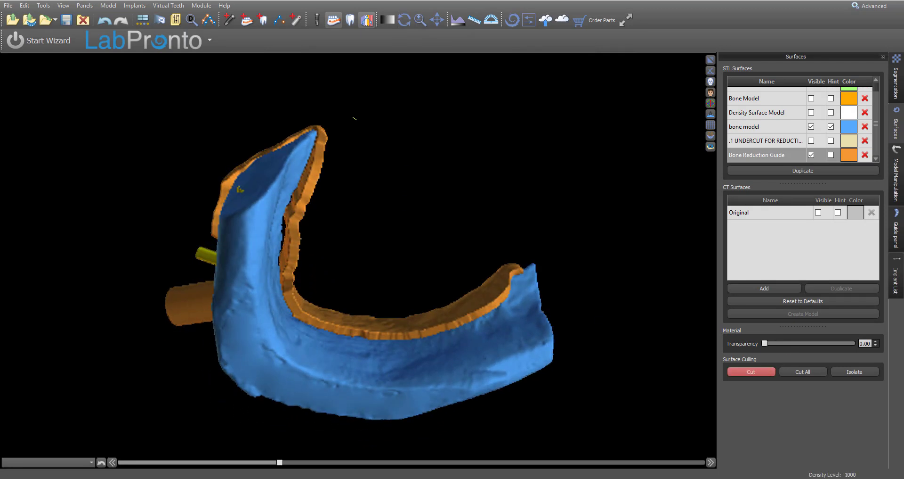
mouse_move(354, 118)
left_mouse_down()
mouse_move(246, 115)
mouse_move(279, 134)
mouse_move(366, 145)
left_mouse_up()
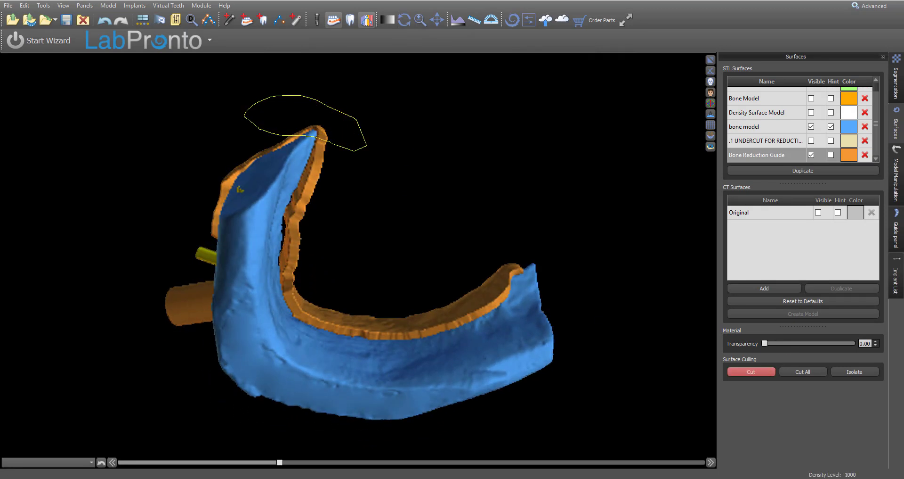
left_click(462, 236)
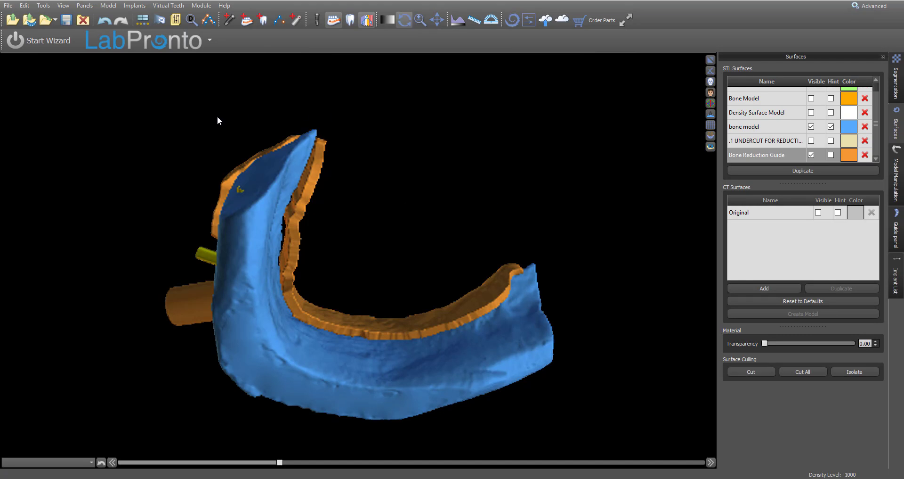
Rename the blue bone model surface as Reduced Jaw
left_click_drag(215, 121, 573, 353)
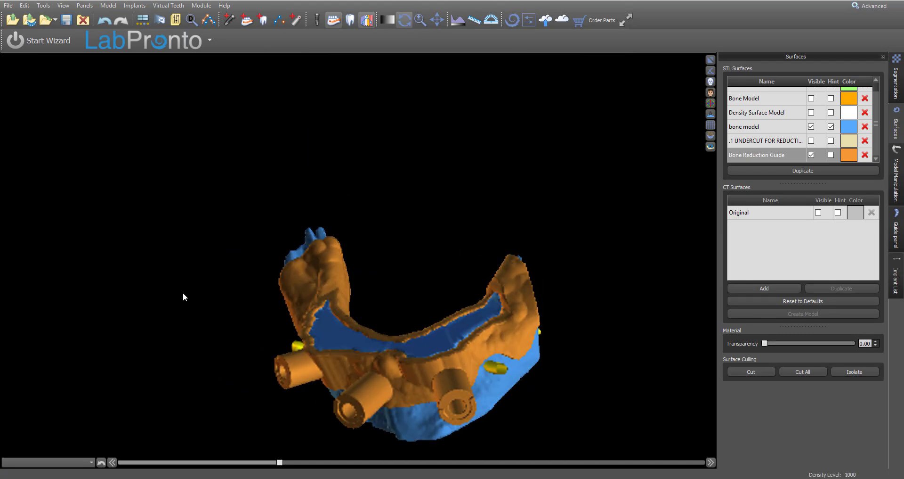
left_click_drag(183, 297, 461, 320)
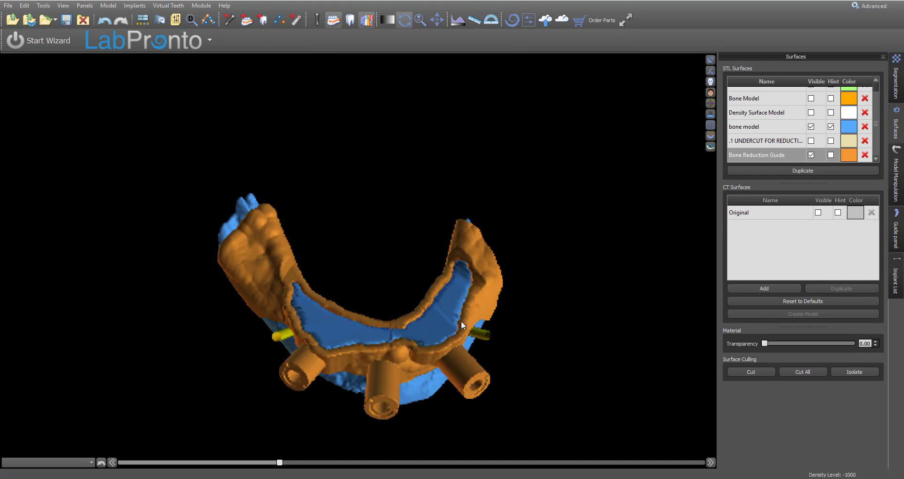
left_click(757, 126)
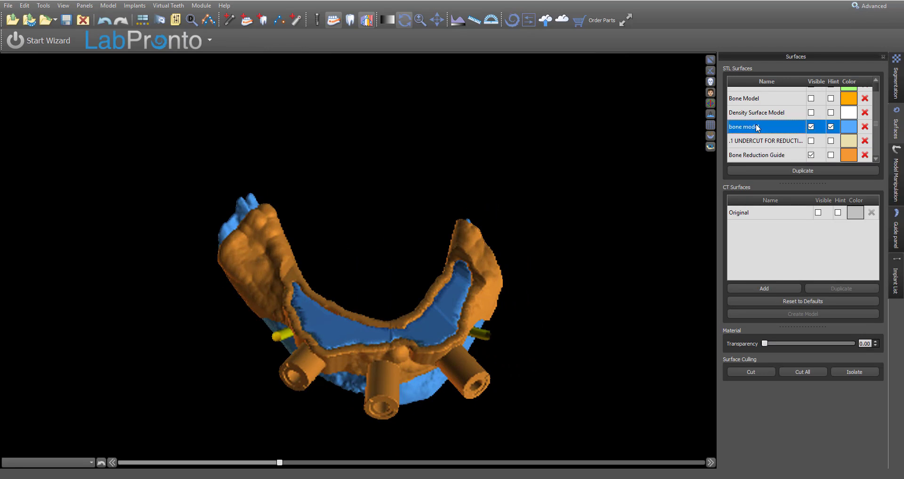
left_click(756, 126)
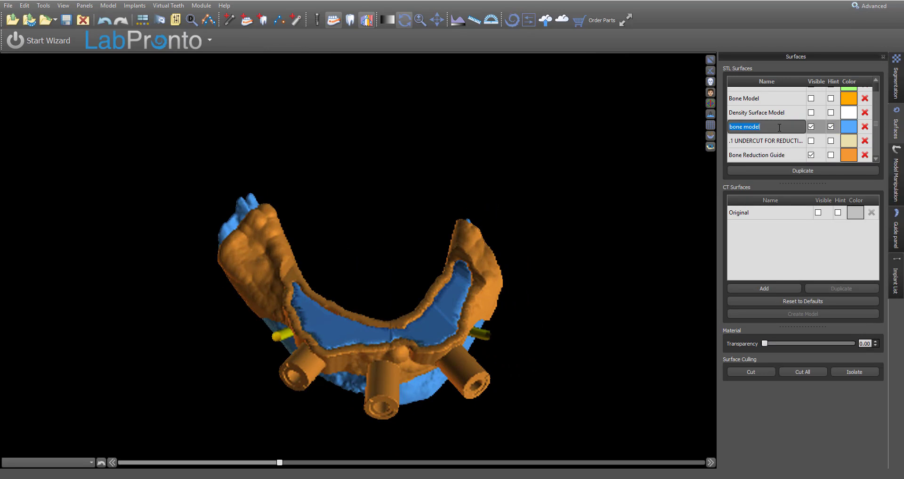
type("Reduced Jaw")
key("Return")
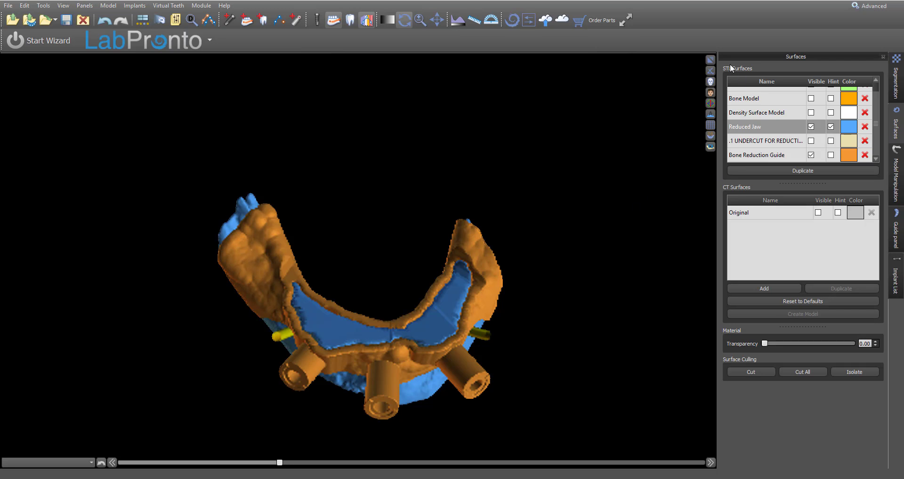
Hide the Bone Reduction Guide, show the implants and examine their positions on the Reduced Jaw from several sides
left_click(811, 154)
left_click_drag(511, 402, 422, 126)
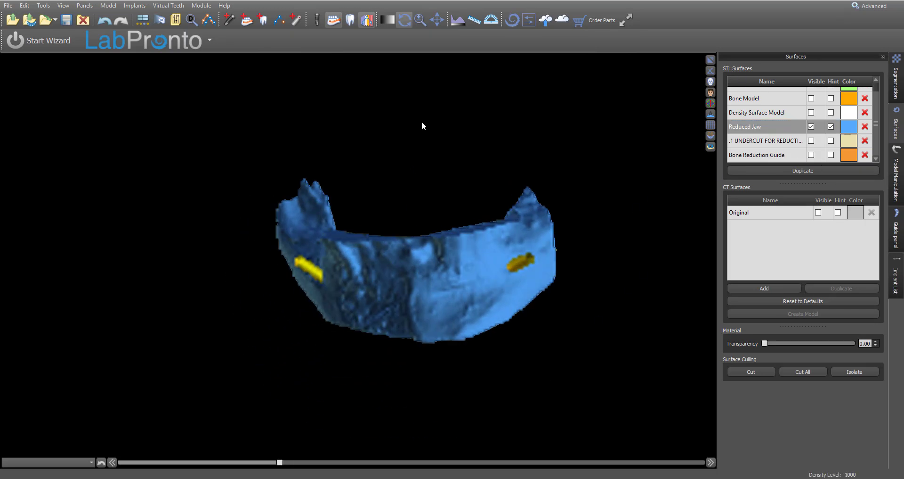
left_click(322, 20)
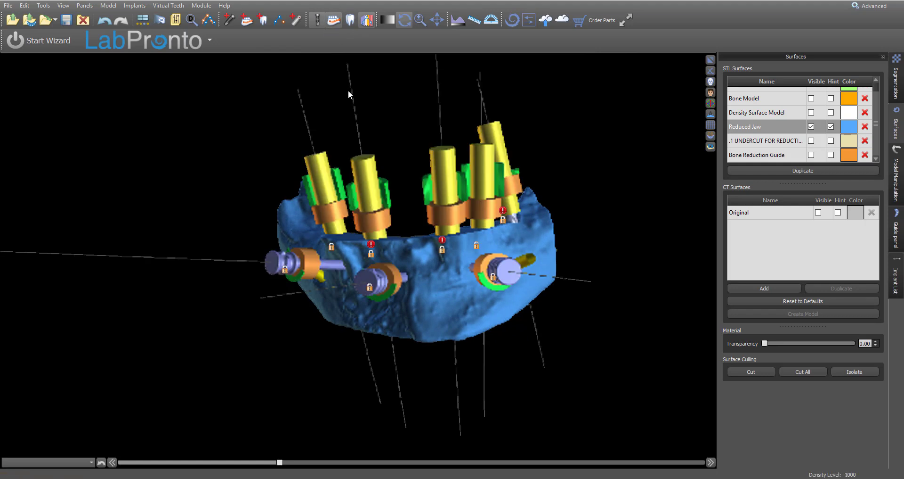
left_click_drag(648, 210, 668, 176)
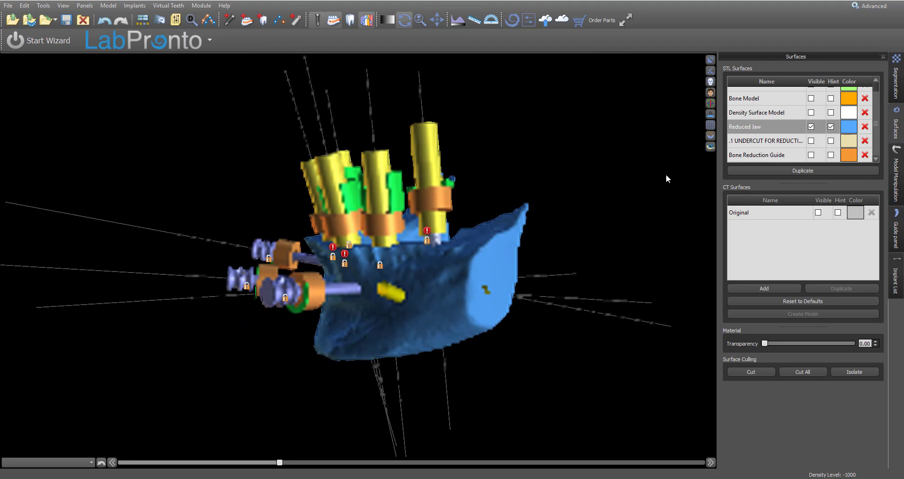
left_click(764, 145)
left_click_drag(663, 275, 365, 357)
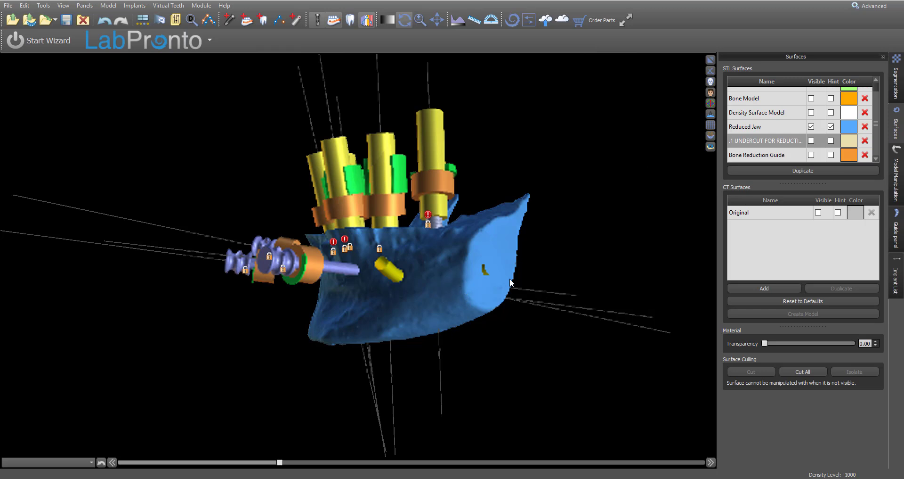
left_click_drag(211, 325, 617, 364)
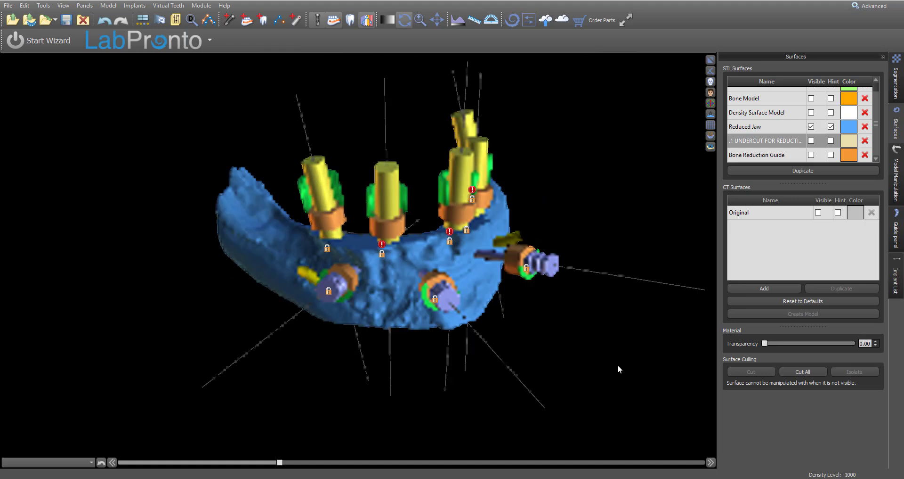
left_click_drag(367, 361, 534, 342)
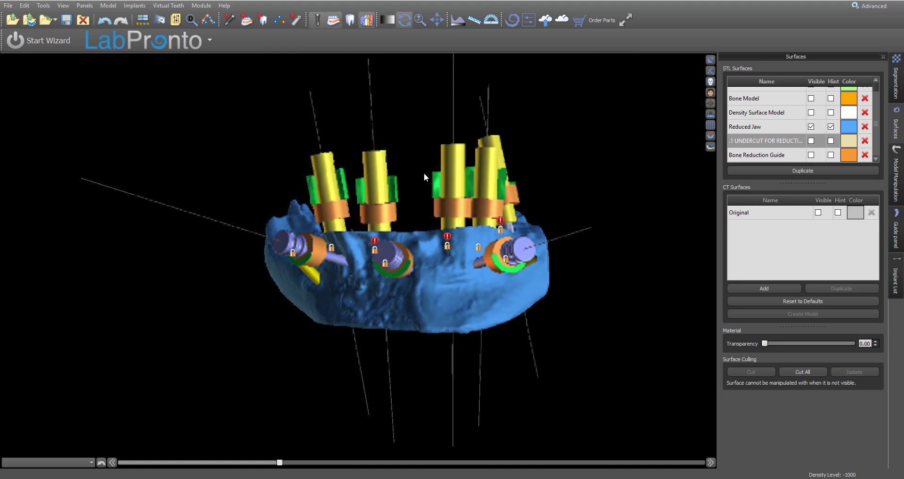
Select Reduced Jaw as the guide fabrication model, with implants and virtual teeth locked
left_click(896, 230)
left_click(765, 94)
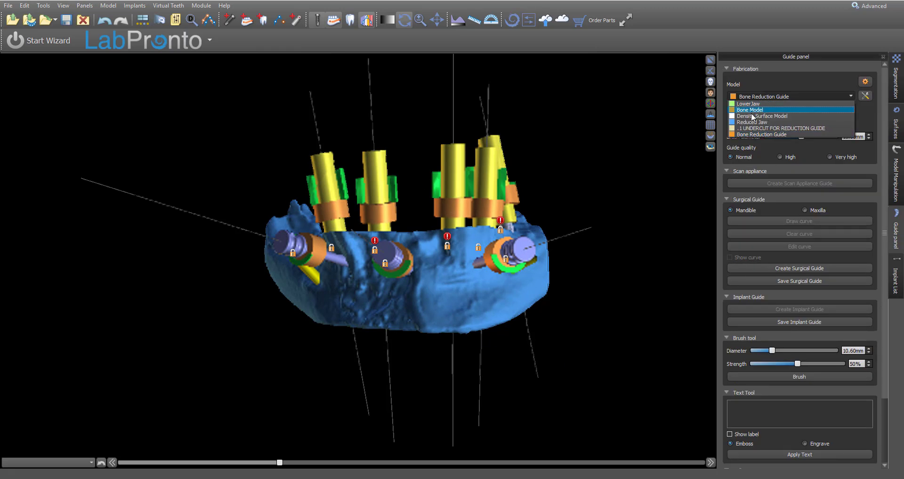
left_click(752, 122)
left_click(737, 107)
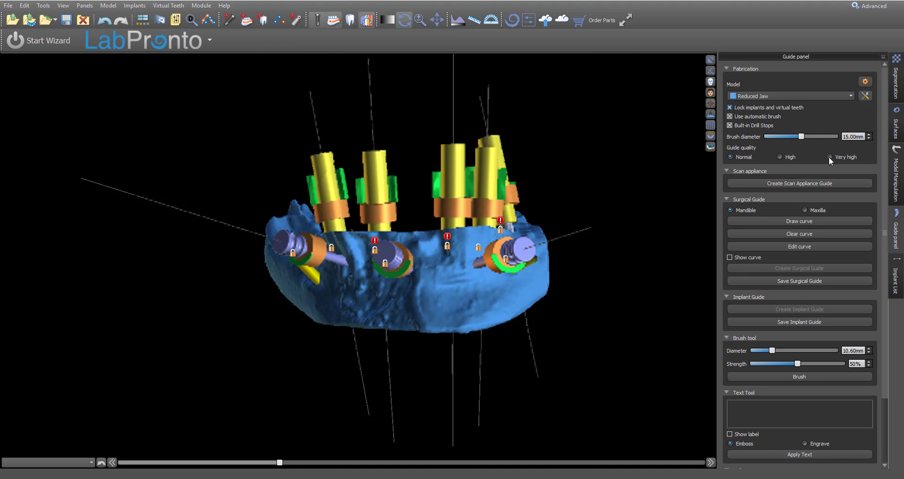
Enable Remove Undercuts in the guide settings
left_click(865, 81)
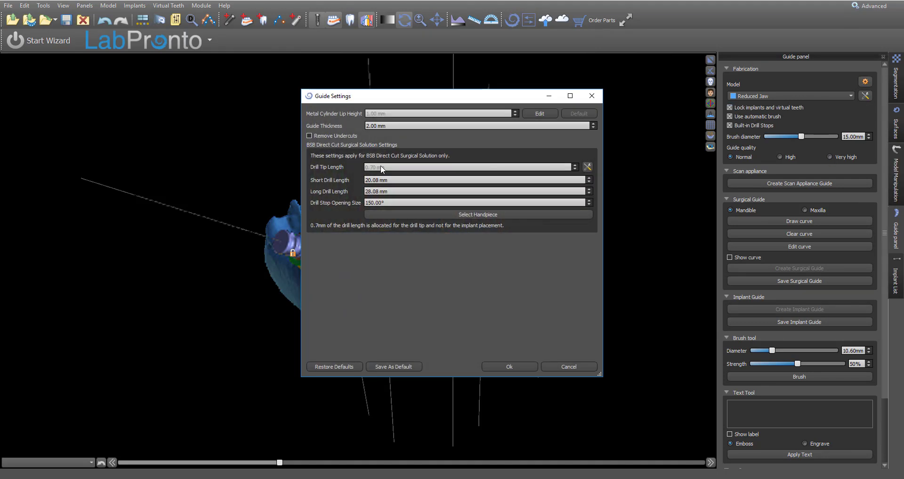
left_click(310, 136)
left_click(519, 367)
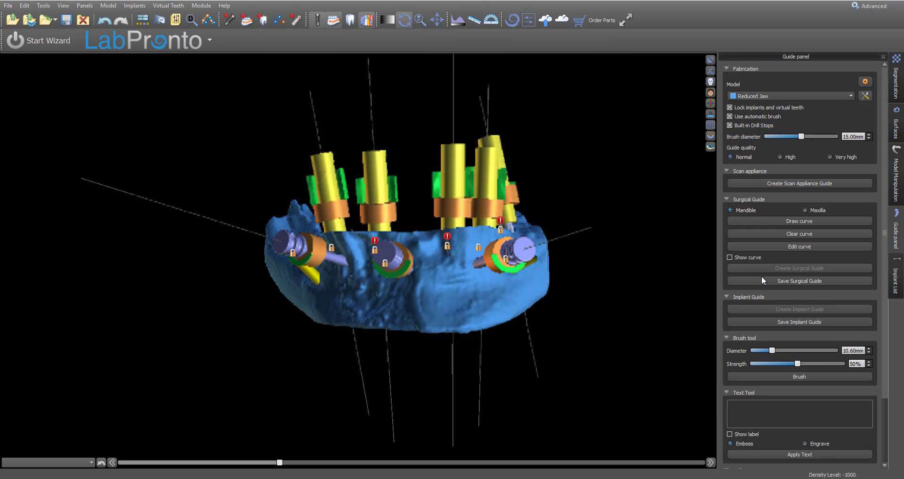
Start the surgical guide curve on the Reduced Jaw, tracing the outer side beneath the anchor pins and back along one end
left_click(817, 222)
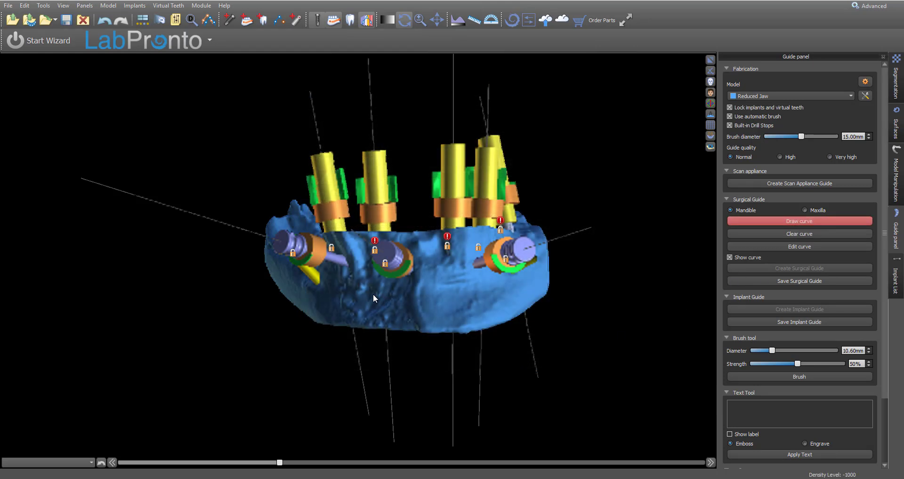
left_click_drag(373, 294, 325, 269)
left_click_drag(621, 292, 658, 322)
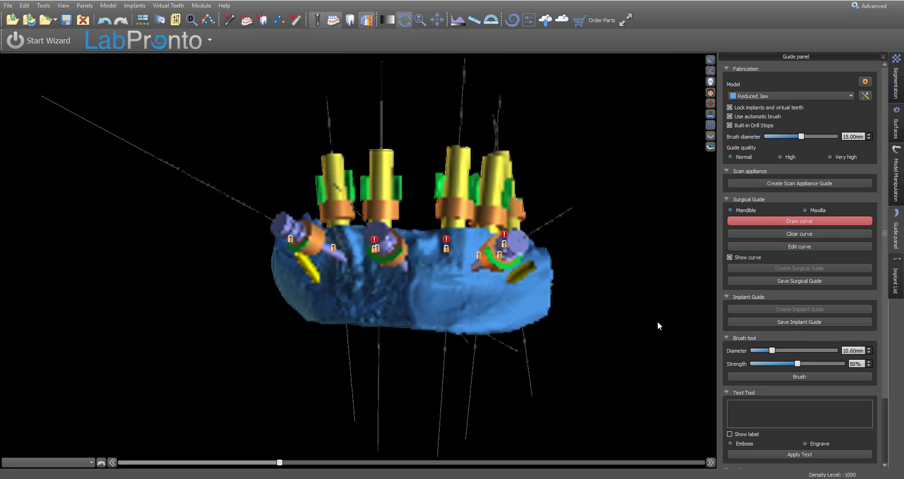
left_click_drag(320, 280, 504, 281)
right_click_drag(541, 285, 405, 314)
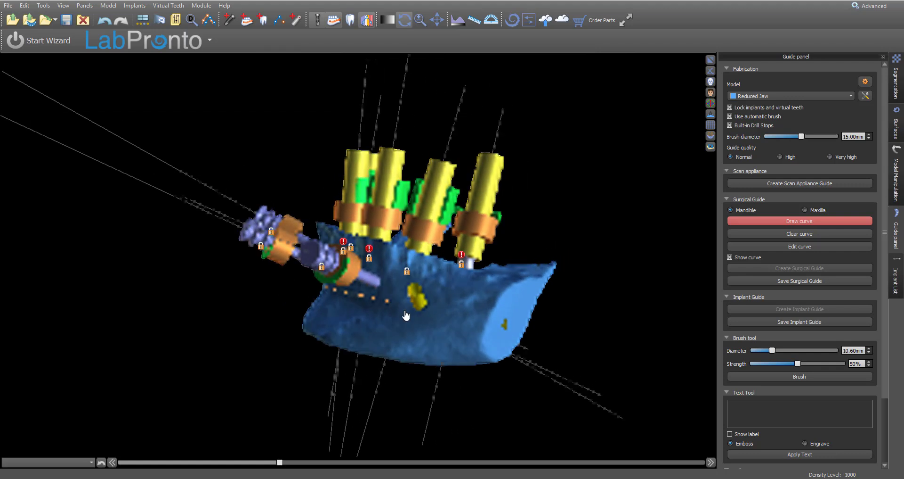
left_click_drag(454, 303, 555, 265)
Continue the guide curve along the inner side of the Reduced Jaw and around the opposite end to close the outline
right_click_drag(560, 270, 161, 273)
mouse_move(150, 269)
left_mouse_down()
mouse_move(166, 276)
mouse_move(318, 252)
left_mouse_up()
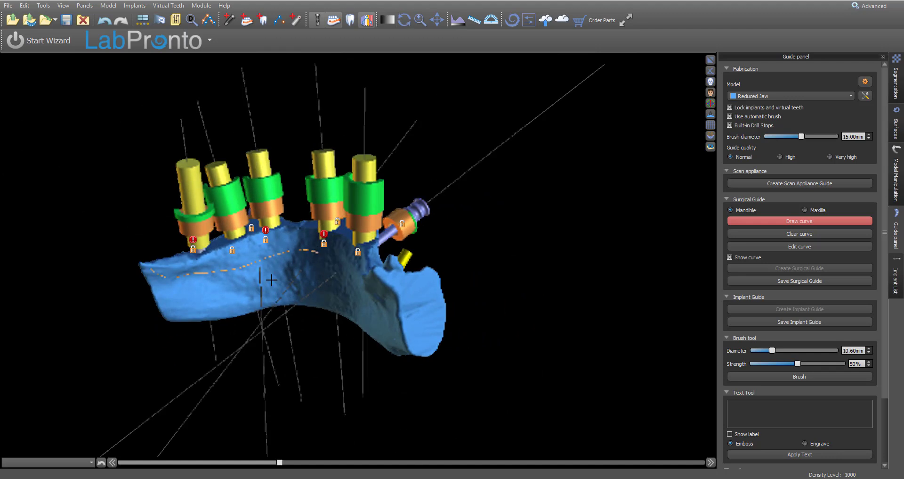
right_click_drag(271, 281, 380, 259)
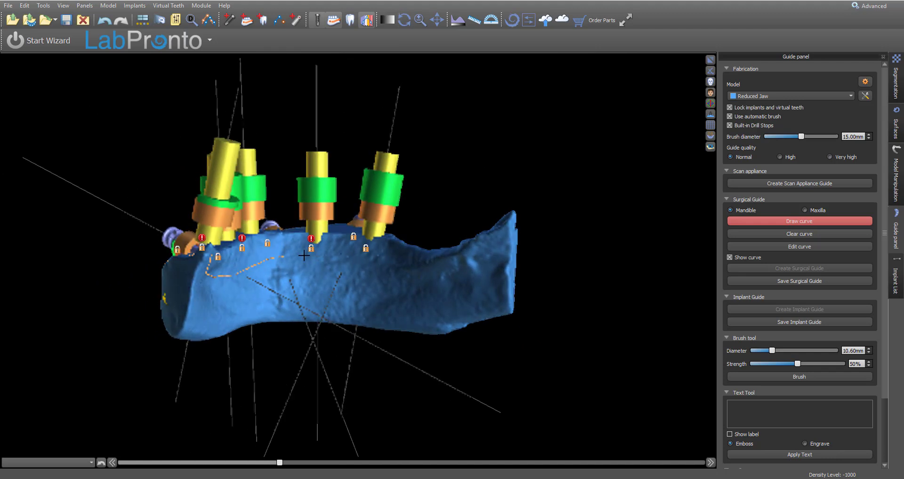
left_click_drag(305, 256, 391, 260)
right_click_drag(462, 248, 447, 325)
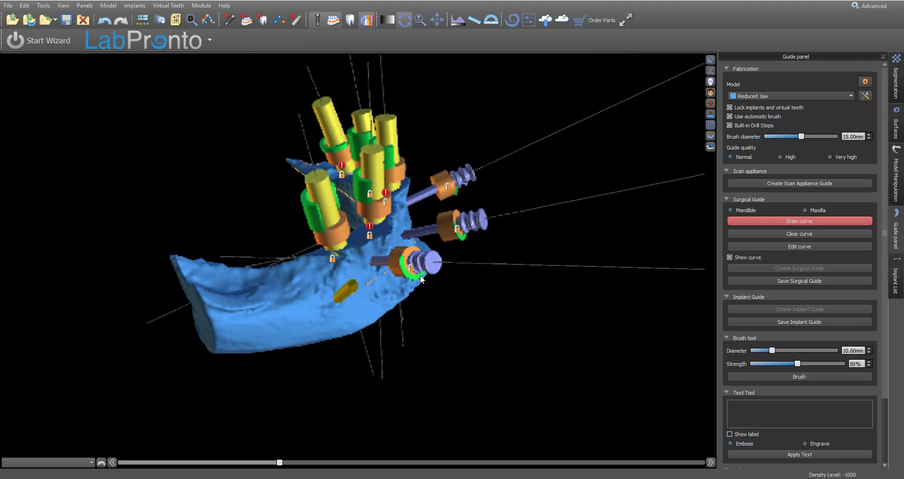
right_click_drag(524, 329, 506, 450)
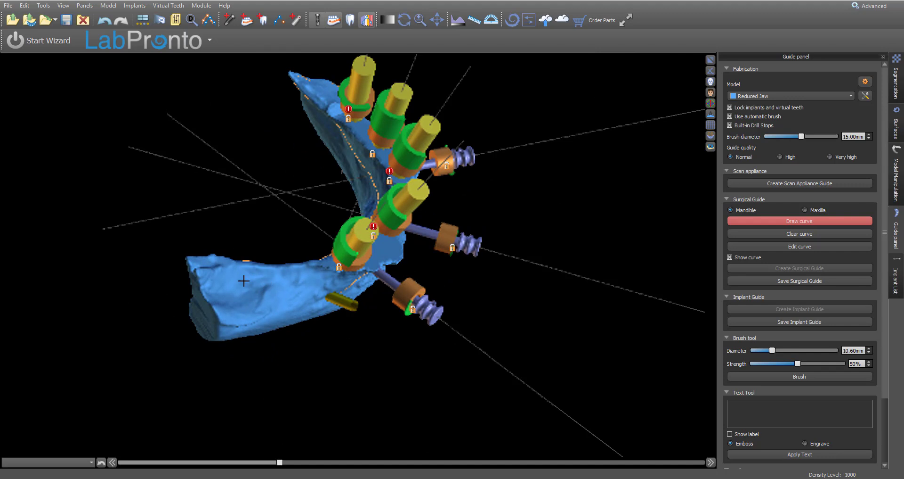
right_click_drag(267, 309, 275, 166)
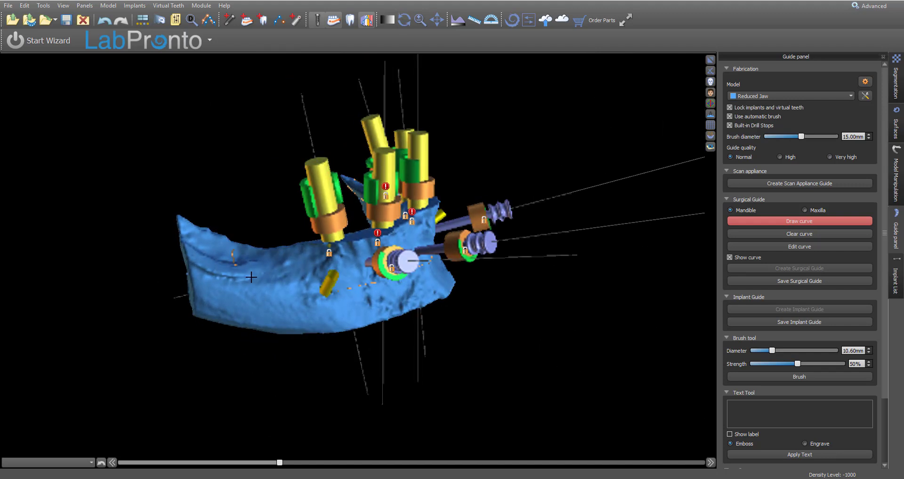
Make the closed curve editable, check its outline around the jaw and create the surgical guide from it
left_click(820, 244)
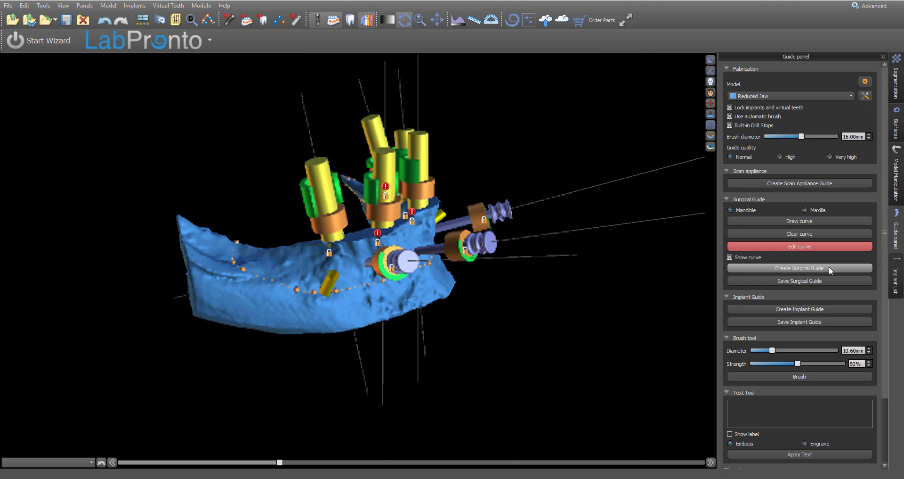
left_click_drag(511, 390, 588, 424)
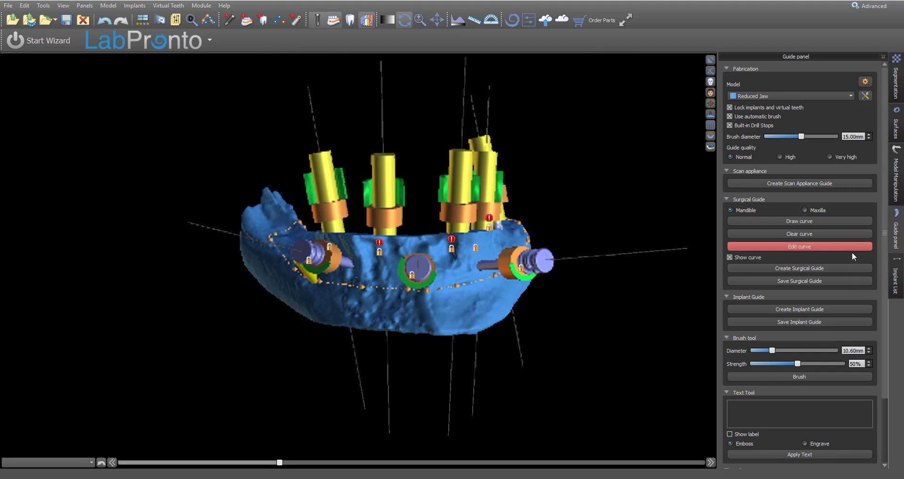
left_click(838, 263)
left_click(530, 343)
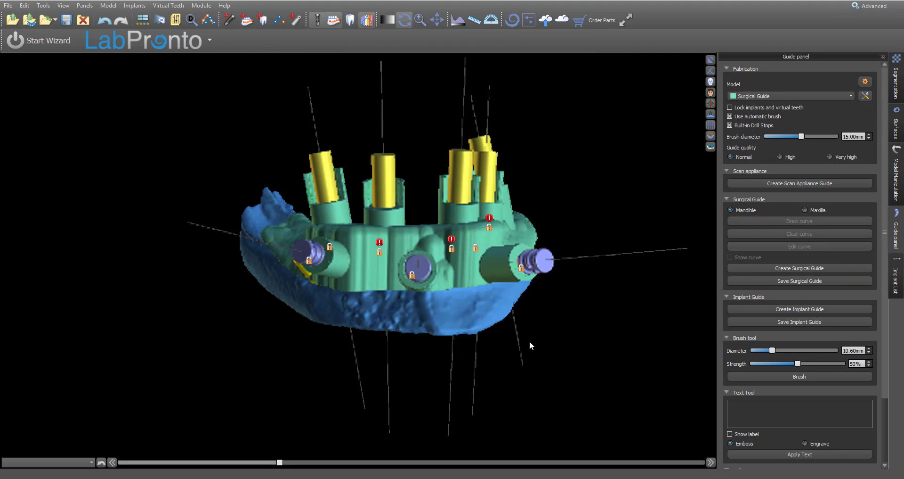
Rename the new Surgical Guide surface as Drilling Guide
left_click_drag(638, 235, 541, 264)
left_click(896, 125)
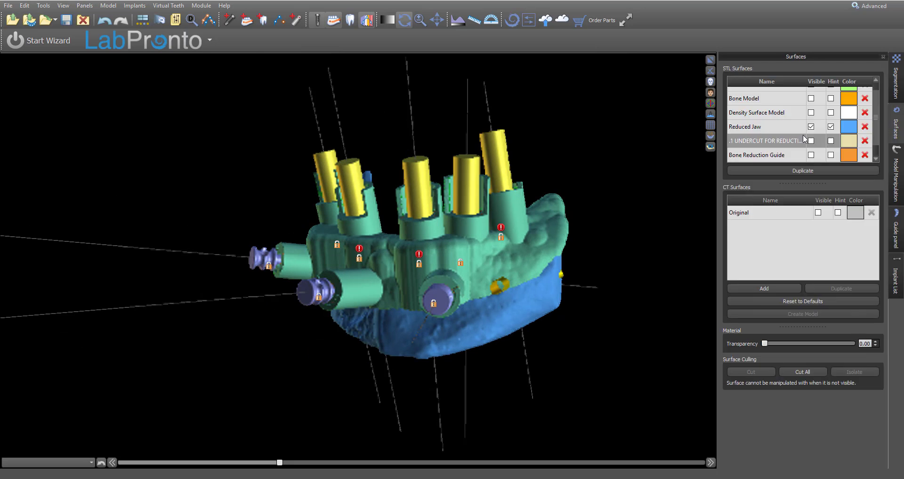
scroll(751, 151, "down", 1)
double_click(776, 154)
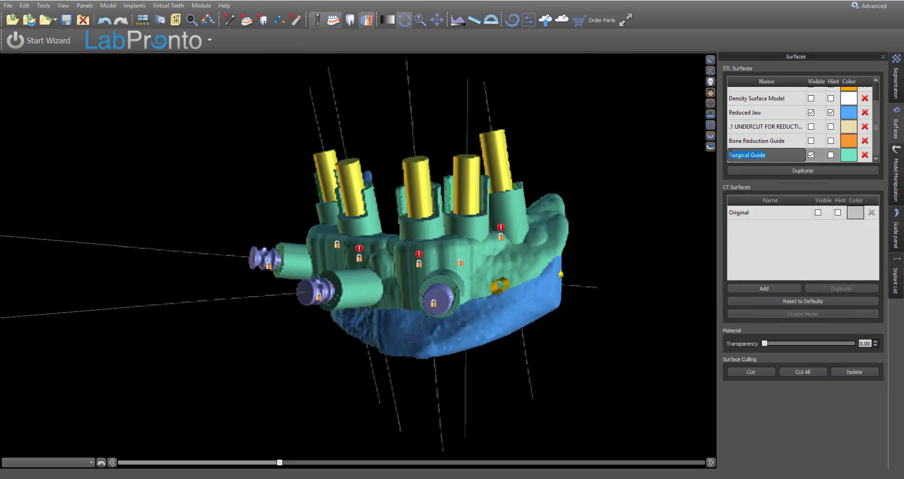
key("Return")
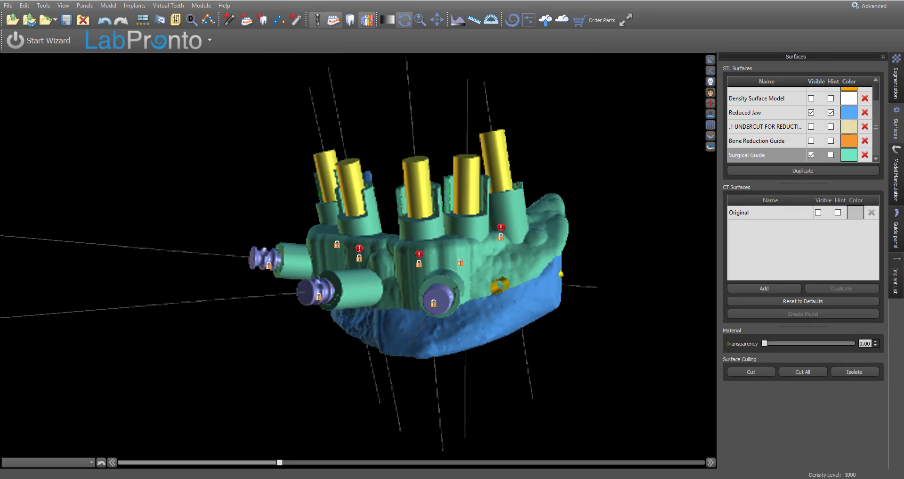
double_click(744, 155)
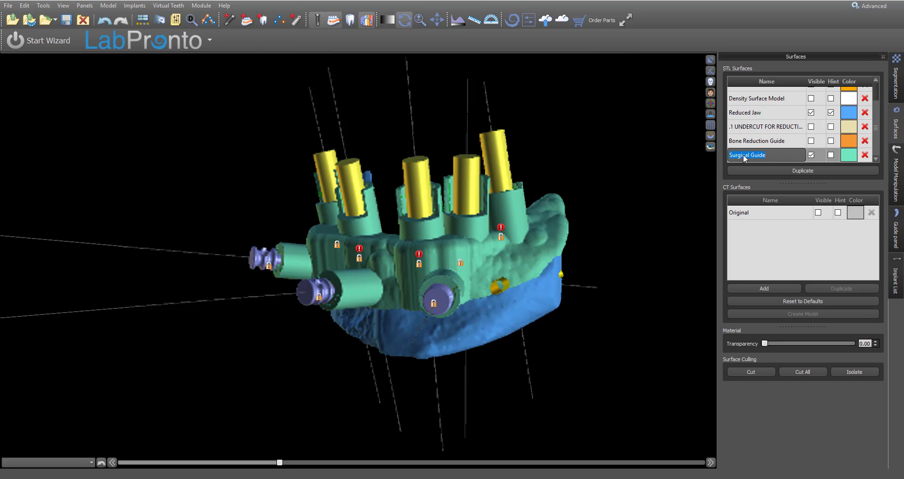
type("Drilling Guide")
key("Return")
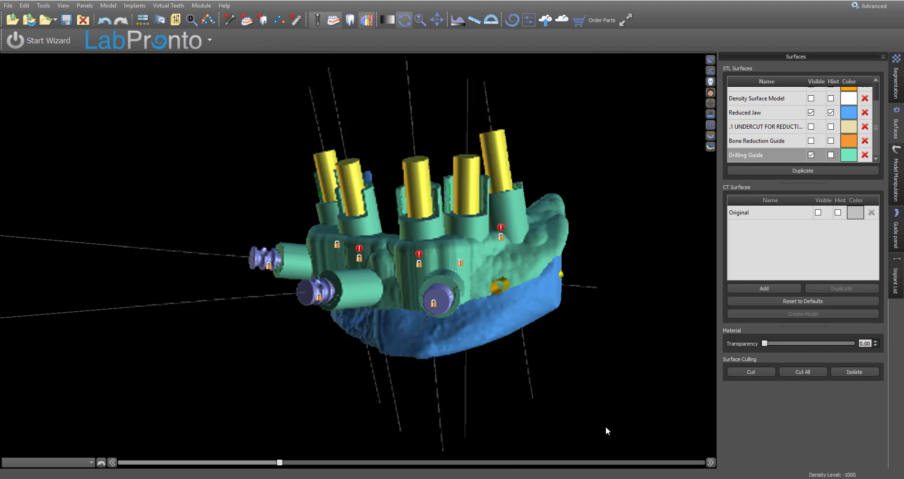
Hide the Drilling Guide and examine the implants and anchor pins on the Reduced Jaw from several angles
left_click_drag(442, 323, 695, 385)
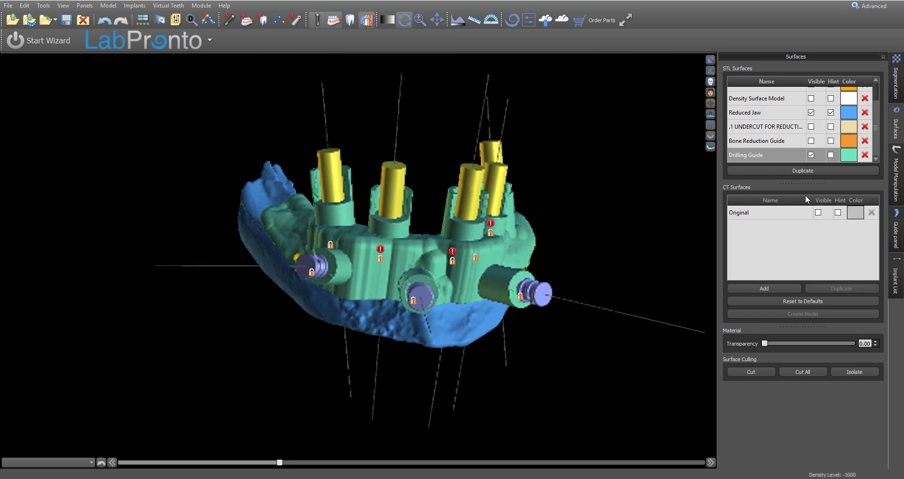
left_click(810, 155)
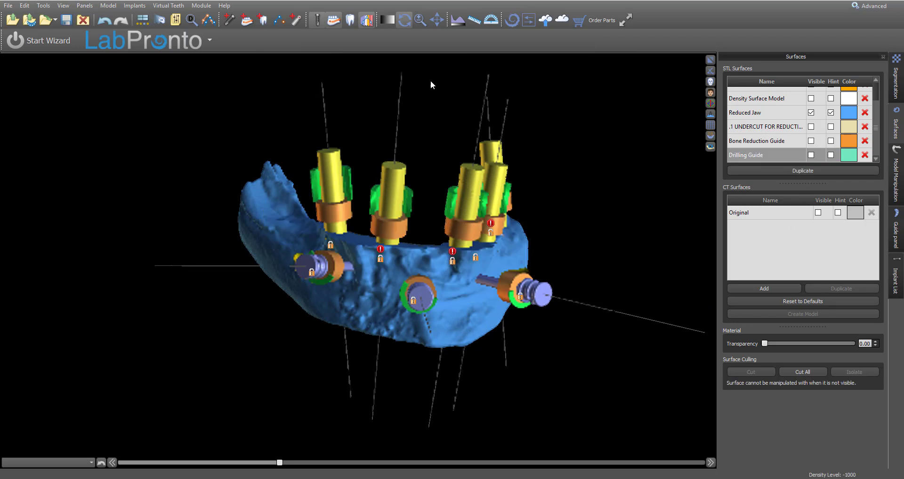
left_click_drag(431, 85, 618, 198)
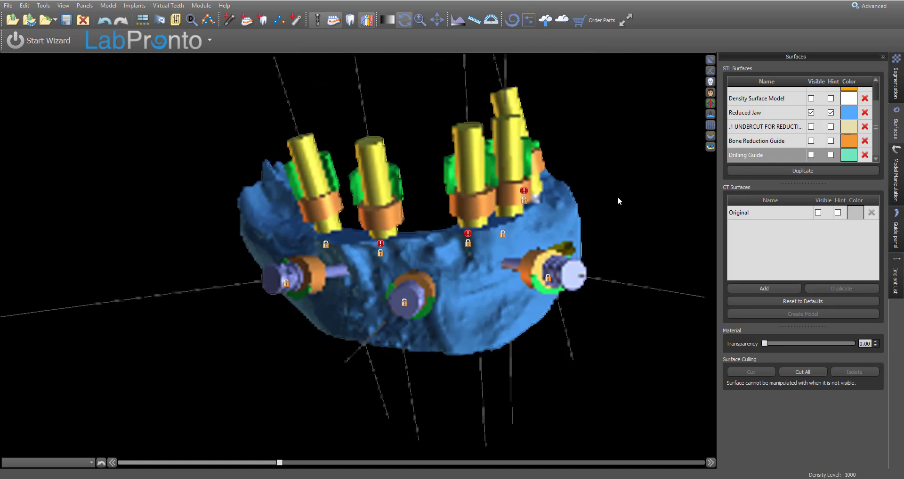
right_click_drag(618, 198, 665, 322)
left_click_drag(383, 417, 405, 276)
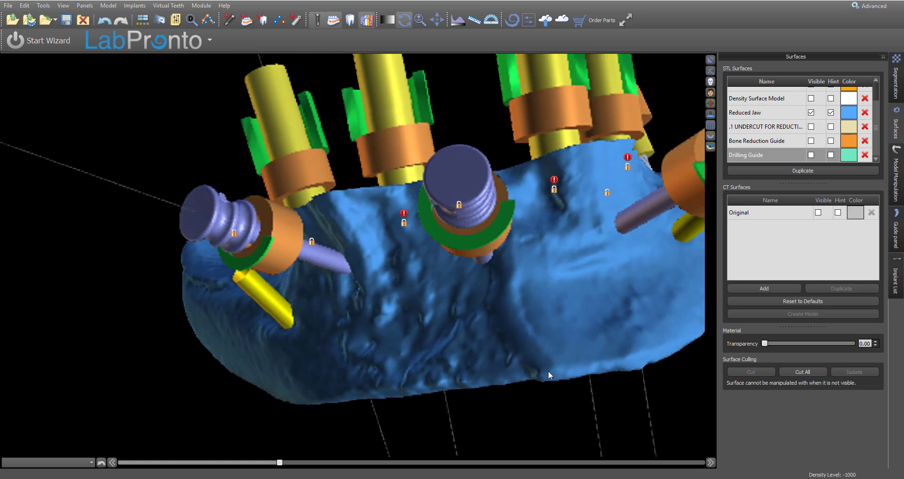
left_click_drag(549, 370, 555, 347)
right_click_drag(555, 346, 530, 372)
left_click_drag(422, 332, 420, 352)
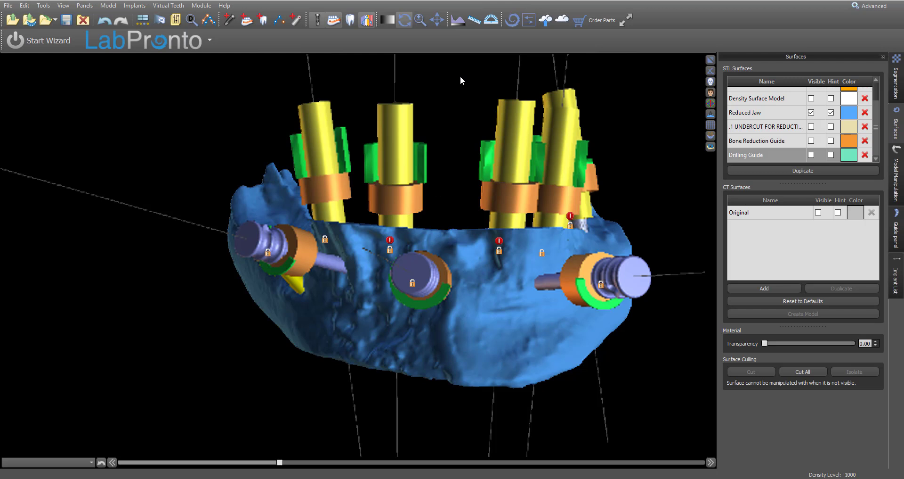
left_click_drag(441, 86, 421, 95)
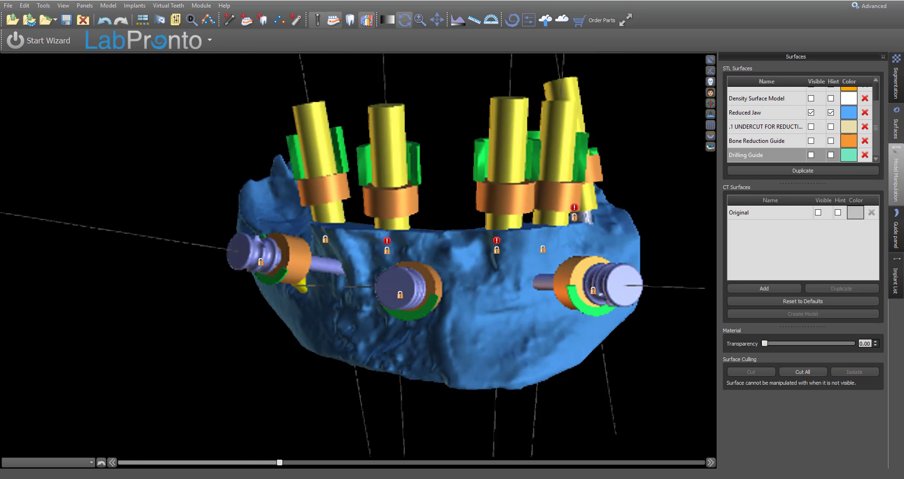
Hide the implants, choose Reduced Jaw as the guide model and bring up its surgical guide curve for editing
left_click(895, 231)
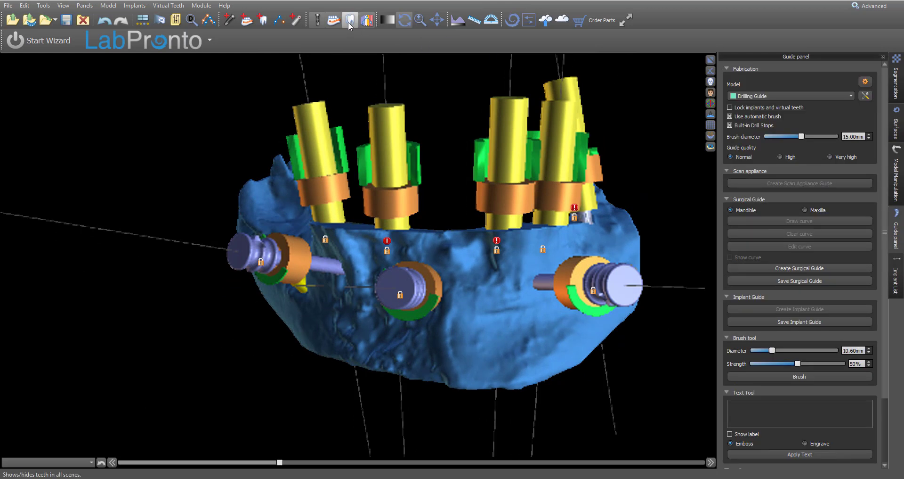
left_click(320, 21)
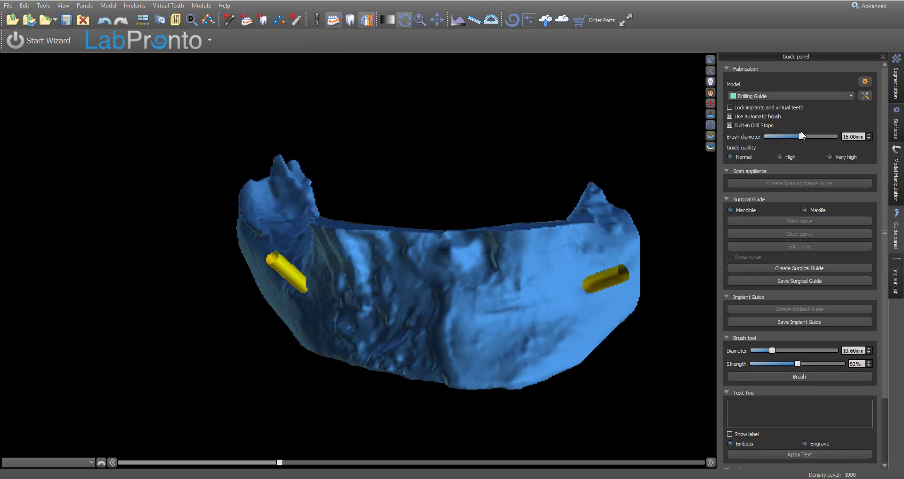
left_click(753, 99)
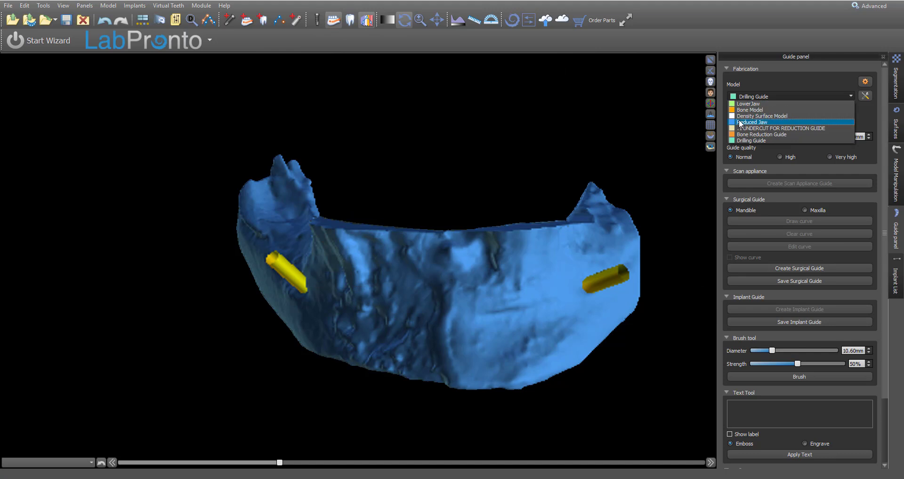
left_click(754, 122)
left_click(784, 245)
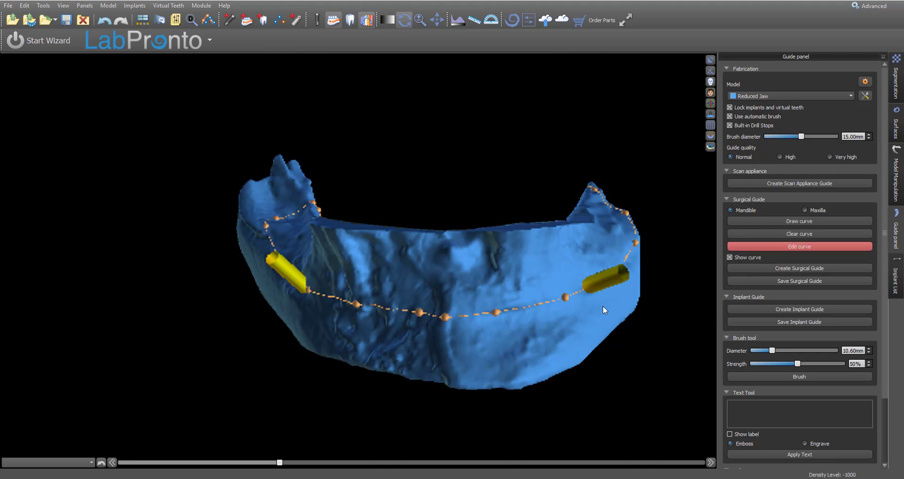
right_click_drag(479, 157, 708, 250)
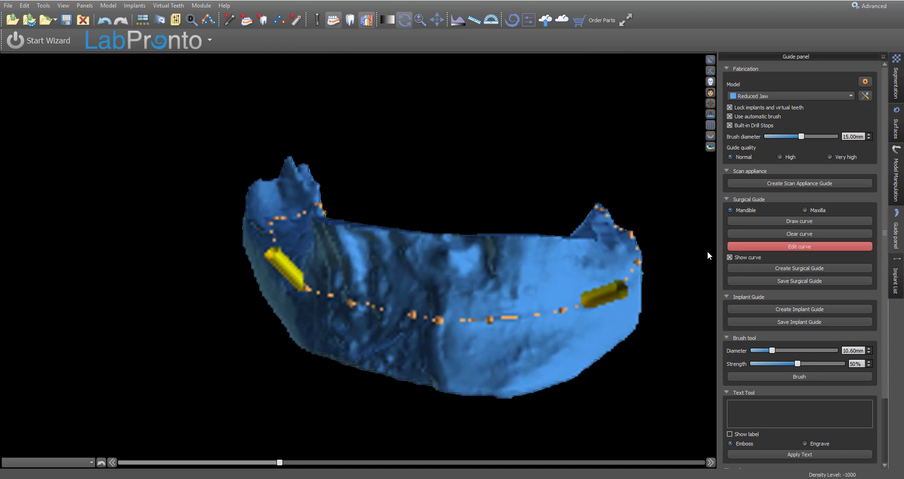
Set the guide thickness to 3 mm and create the surgical guide, accepting the Custom handpiece preferences
left_click(865, 82)
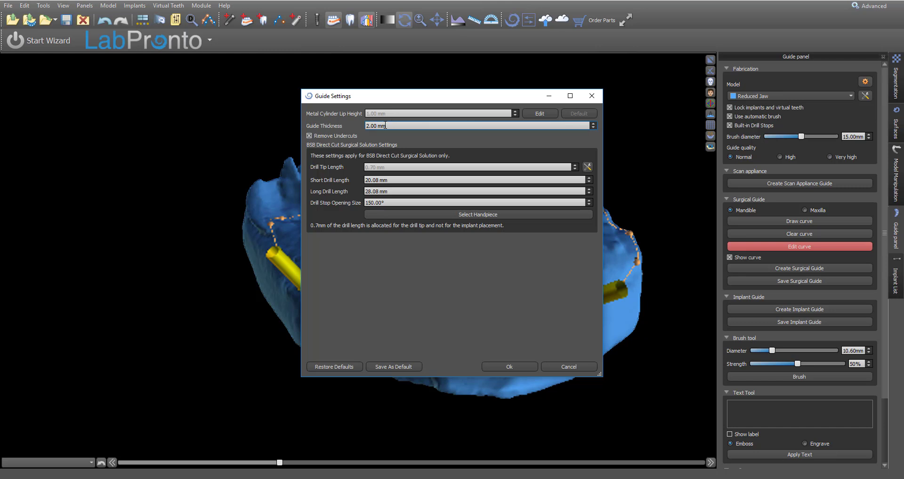
key("ctrl+a")
type("3")
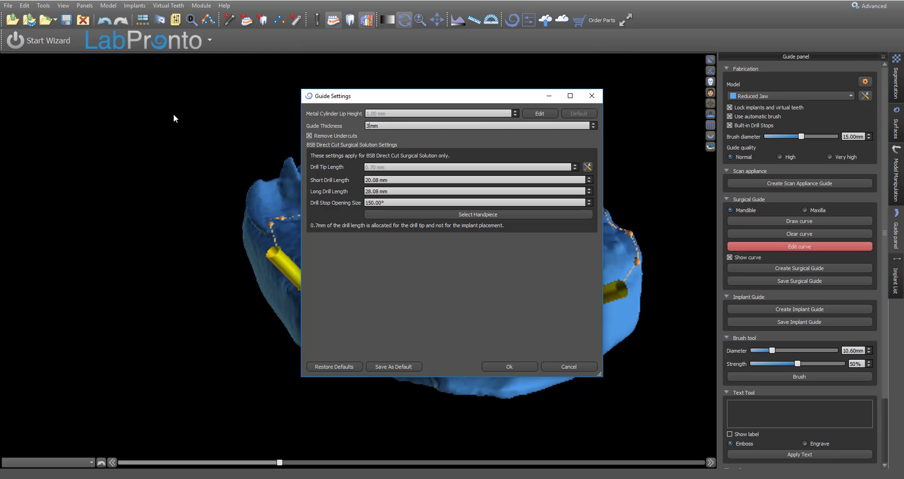
left_click(311, 135)
left_click(512, 368)
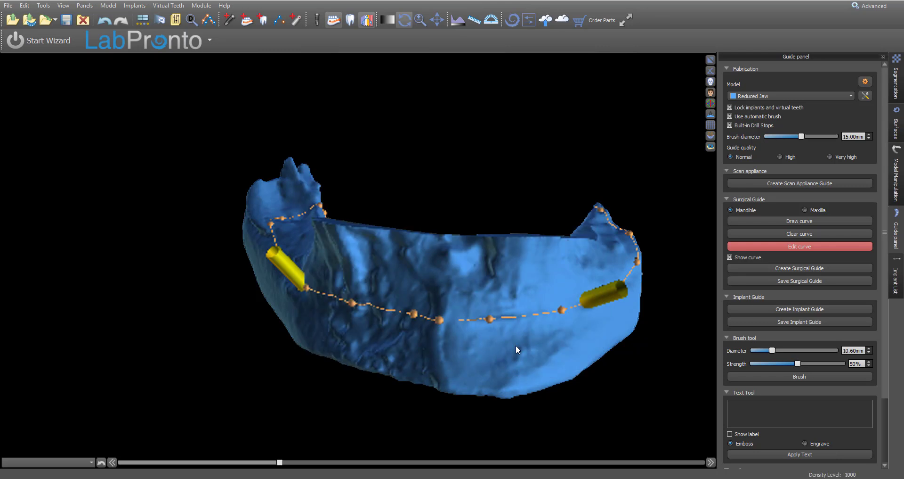
left_click(785, 266)
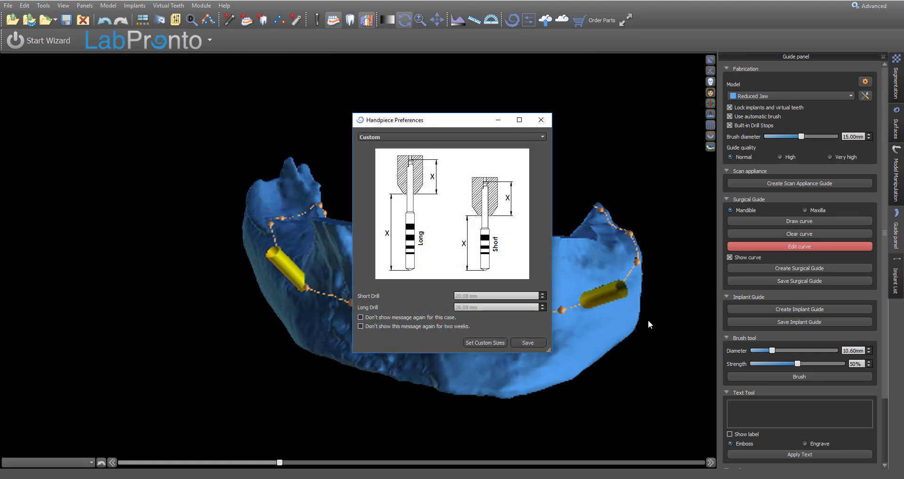
left_click(527, 341)
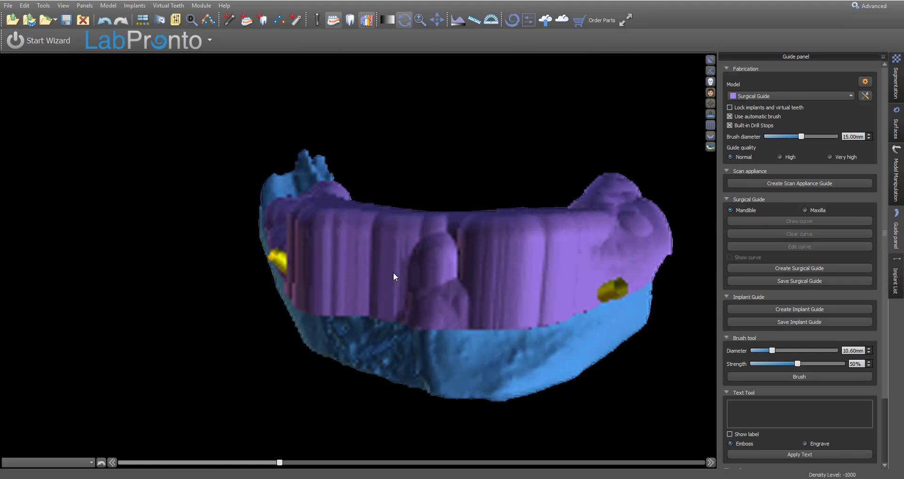
Rename the new Surgical Guide surface as Tissue Spacer
left_click(896, 124)
left_click(764, 159)
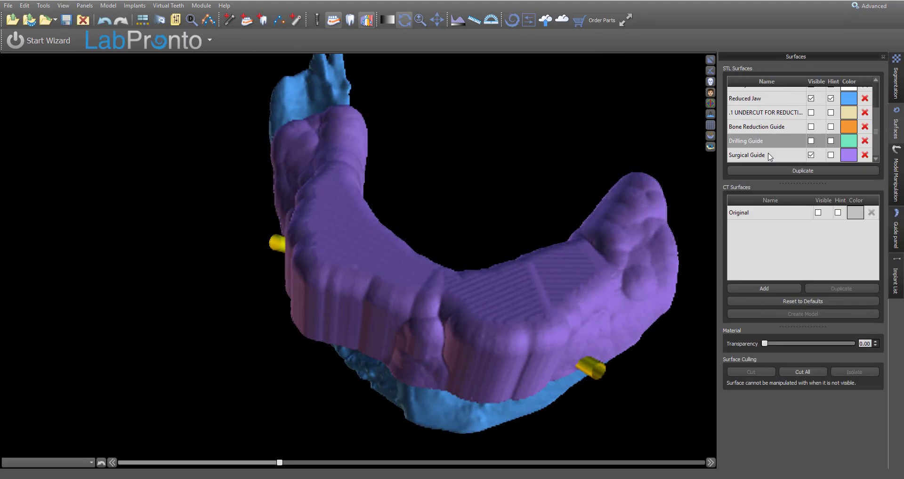
left_click(765, 154)
type("Tu")
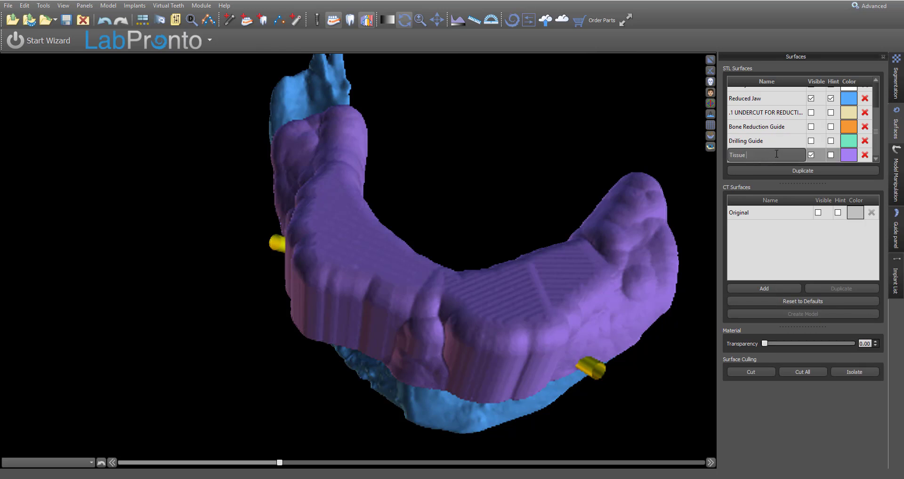
key("Return")
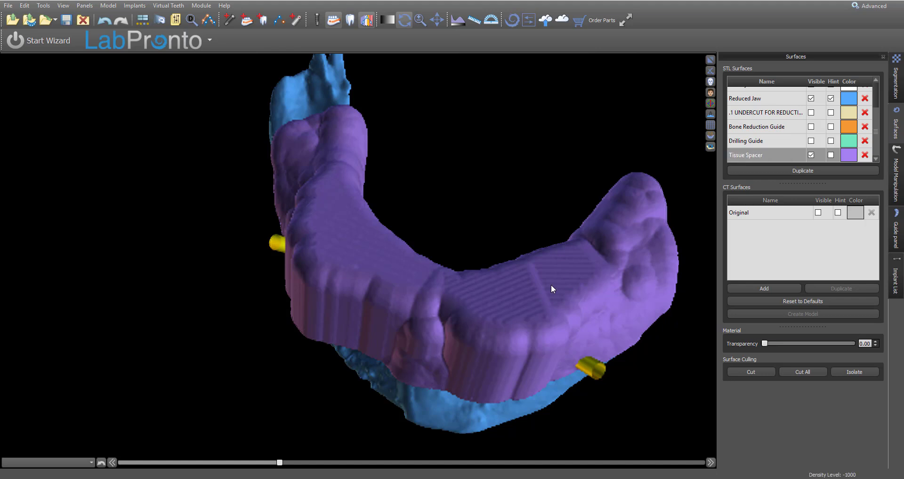
Inspect the tissue spacer, return to the multi-view layout and switch to the Denture module
left_click_drag(551, 284, 331, 247)
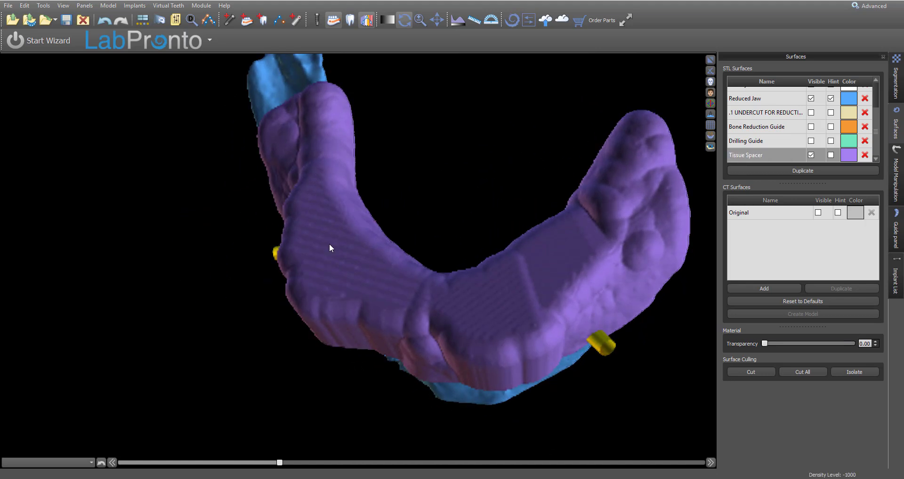
left_click_drag(369, 351, 519, 284)
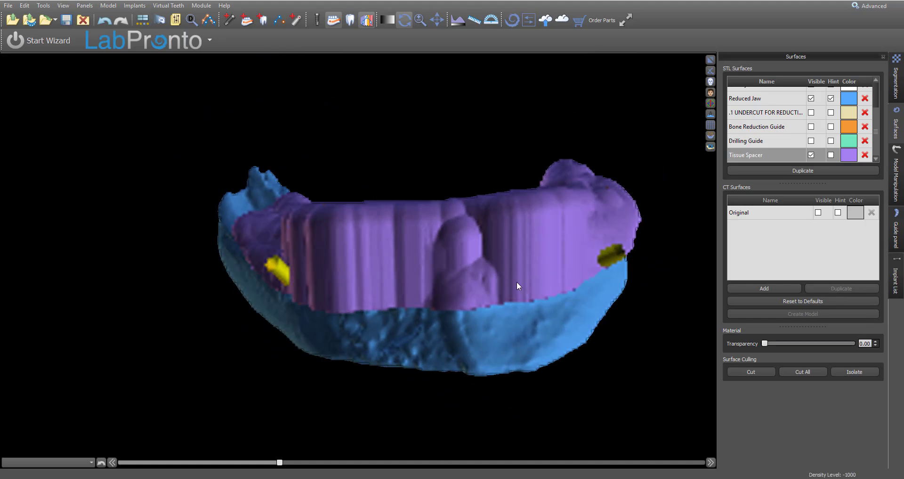
left_click(711, 60)
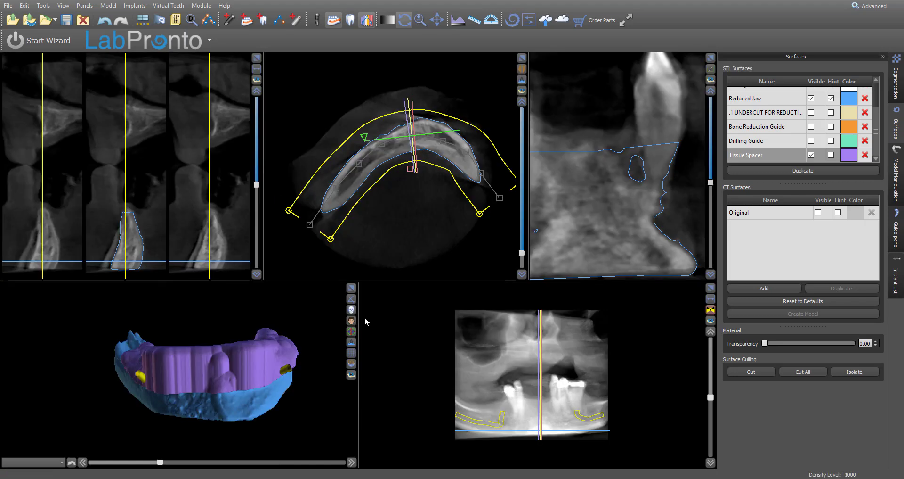
left_click_drag(282, 315, 229, 264)
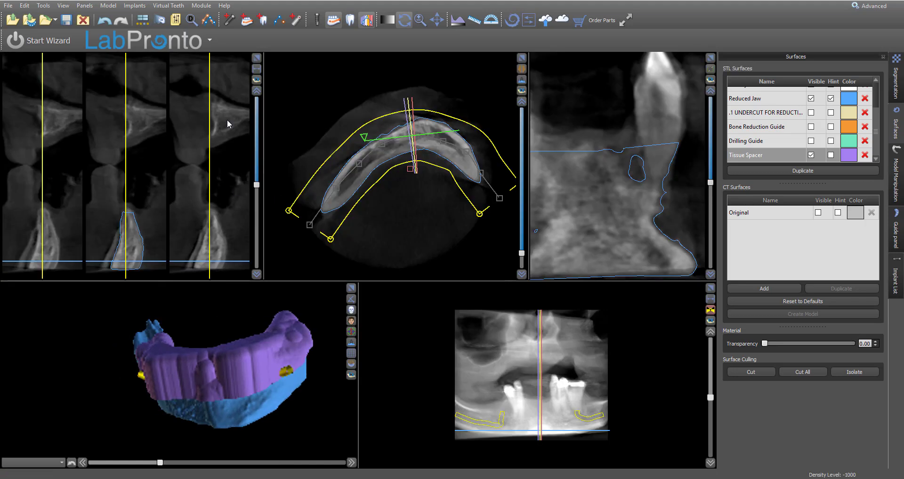
left_click(201, 5)
left_click(214, 43)
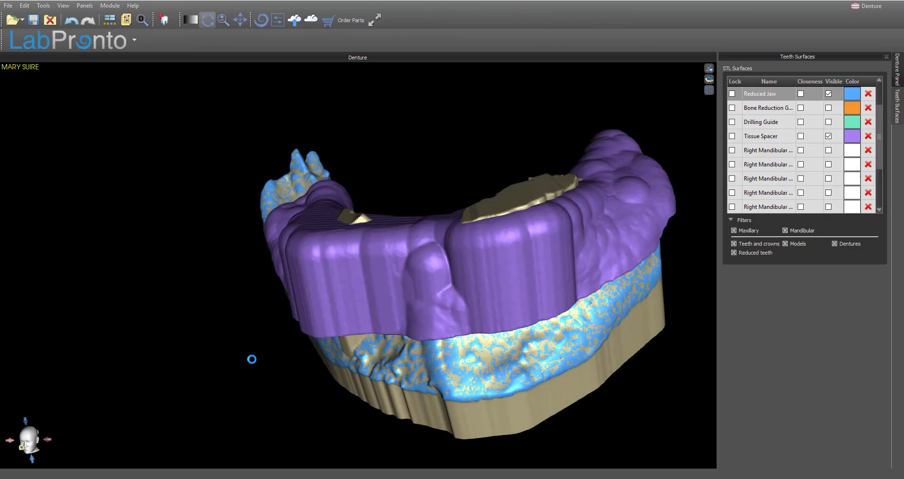
Hide the beige model that overlaps the reduced jaw
left_click_drag(306, 259, 613, 353)
scroll(792, 194, "down", 2)
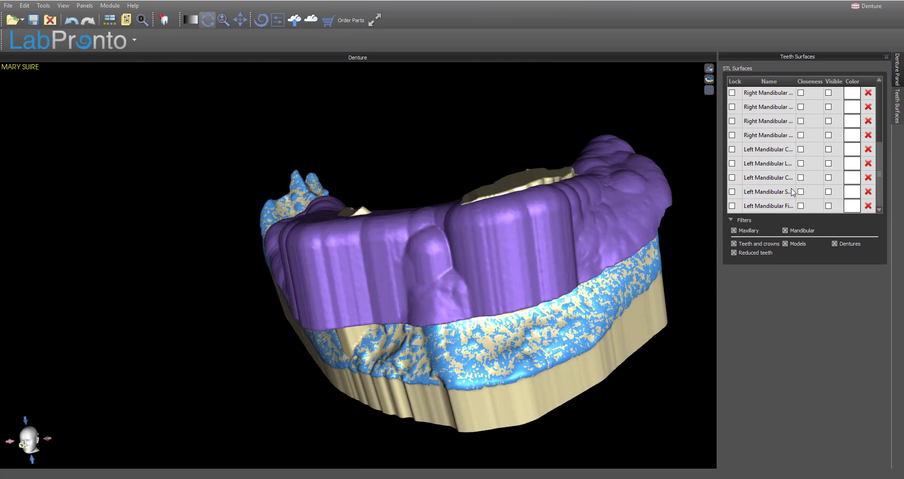
scroll(880, 158, "up", 3)
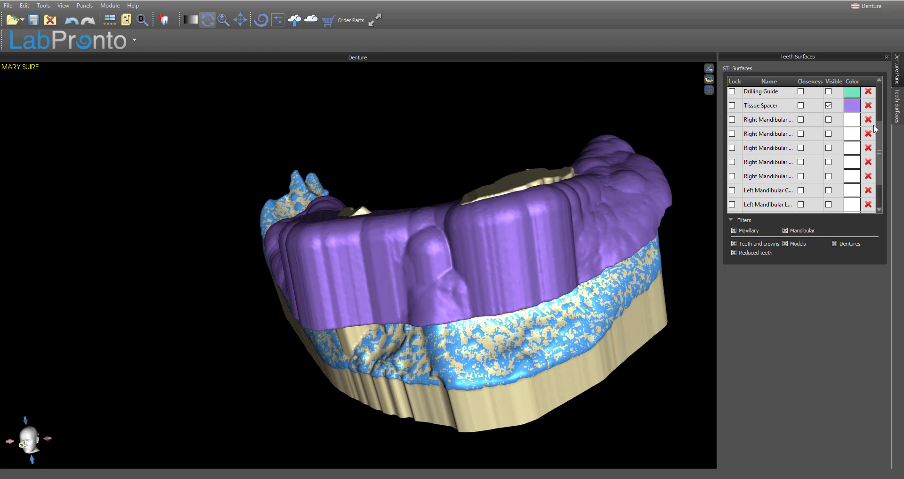
right_click(632, 322)
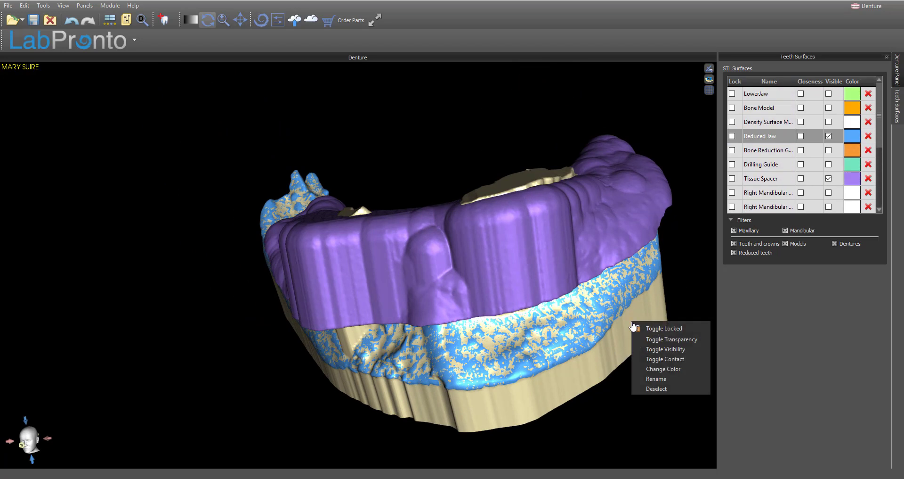
left_click(682, 349)
left_click_drag(509, 404, 305, 93)
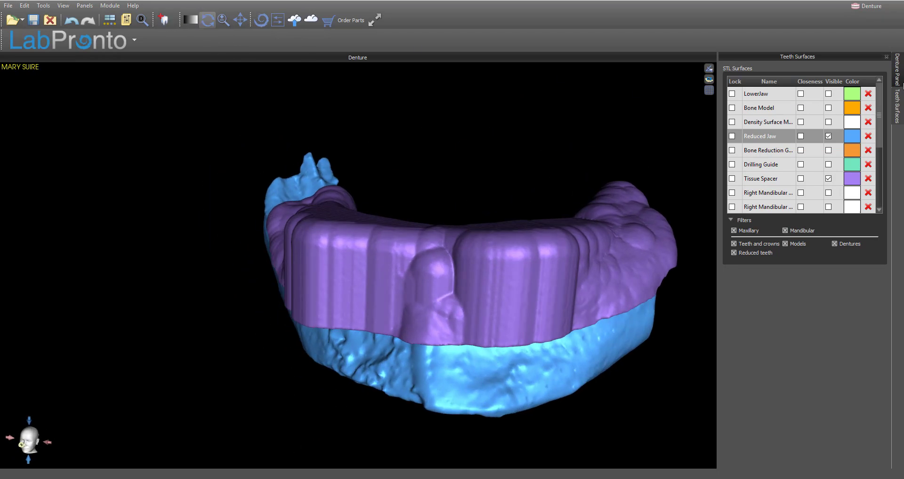
Make all the listed STL surfaces visible at once
scroll(857, 191, "down", 3)
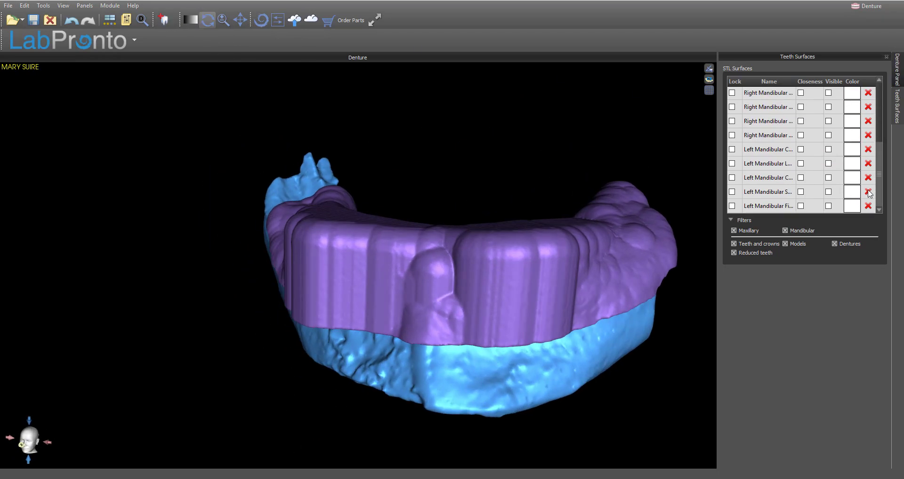
left_click(834, 82)
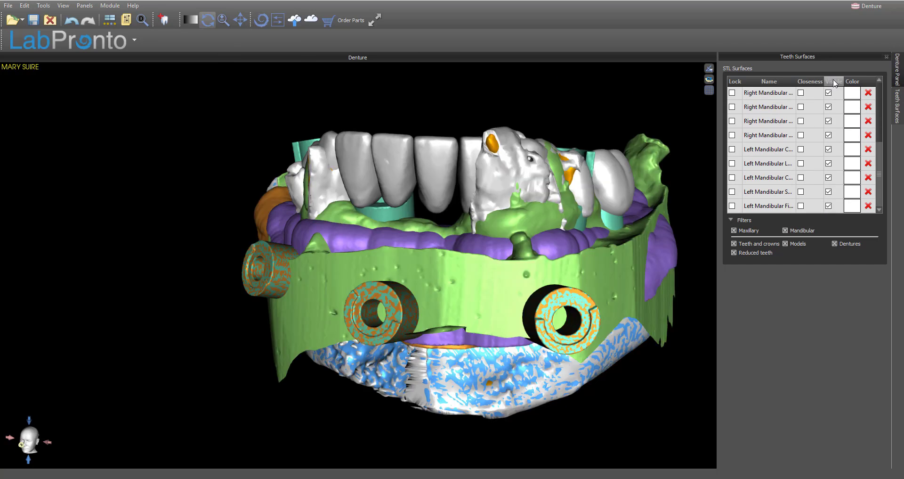
scroll(794, 178, "up", 1)
scroll(793, 178, "up", 2)
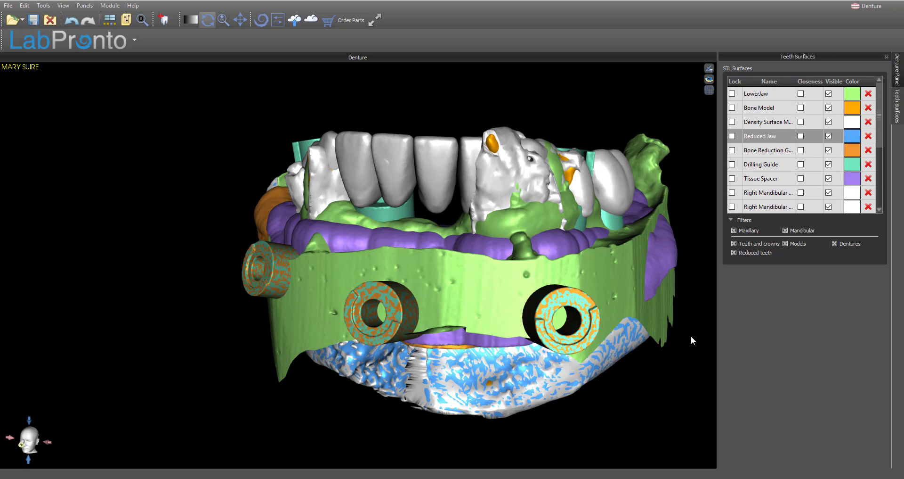
Hide the LowerJaw, Drilling Guide and Bone Reduction Guide surfaces
right_click(672, 315)
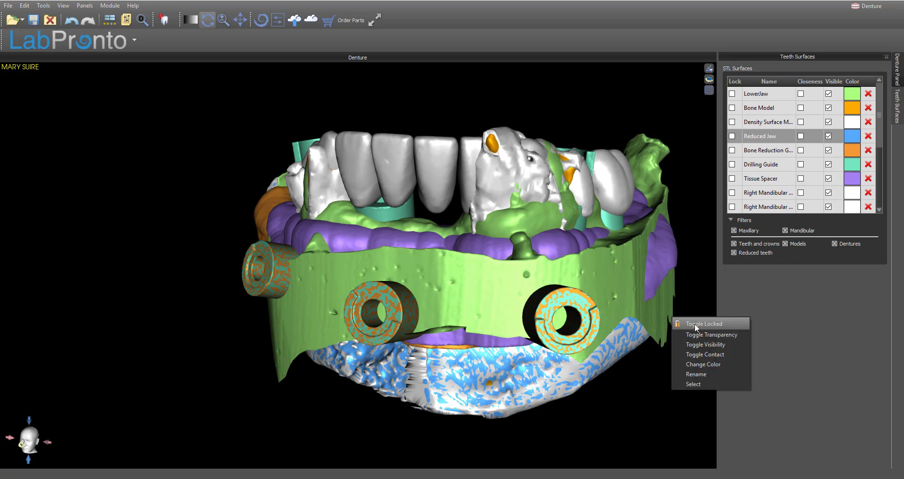
left_click(679, 347)
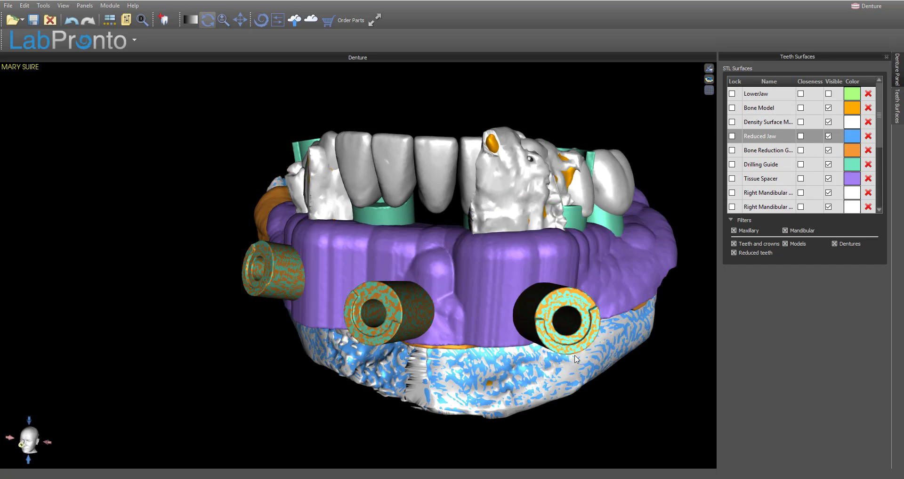
right_click(404, 212)
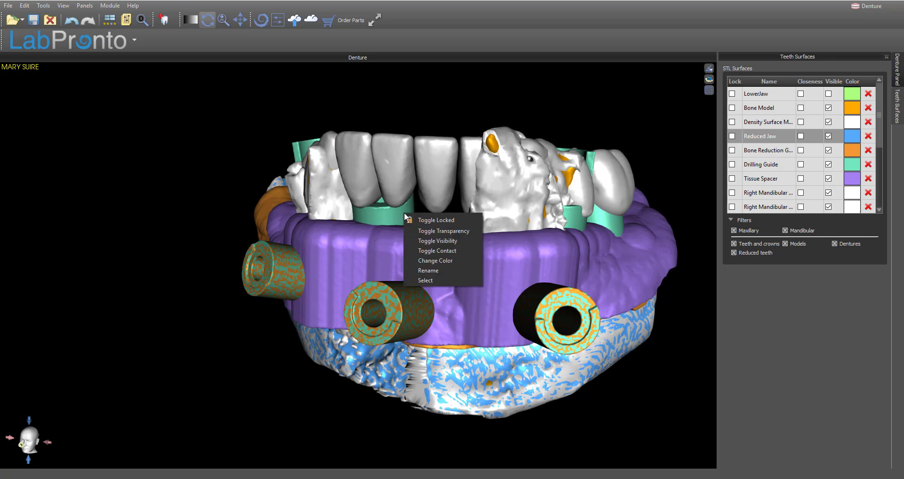
left_click(459, 242)
right_click(267, 256)
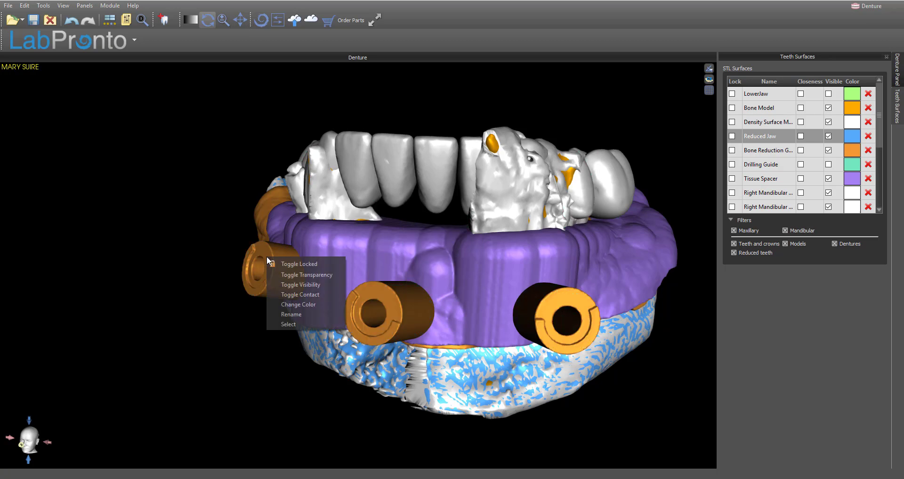
left_click(295, 284)
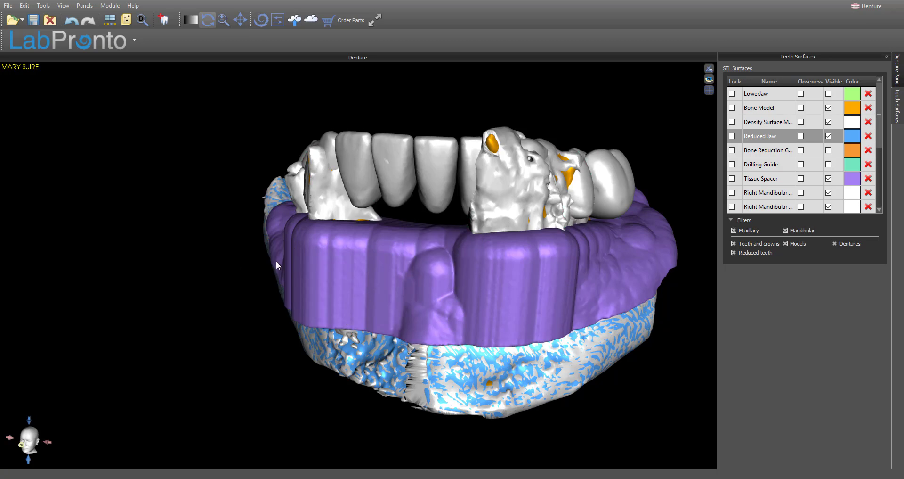
Hide the Density Surface Model and the Bone Model, leaving the virtual teeth, tissue spacer and reduced jaw displayed
right_click(494, 212)
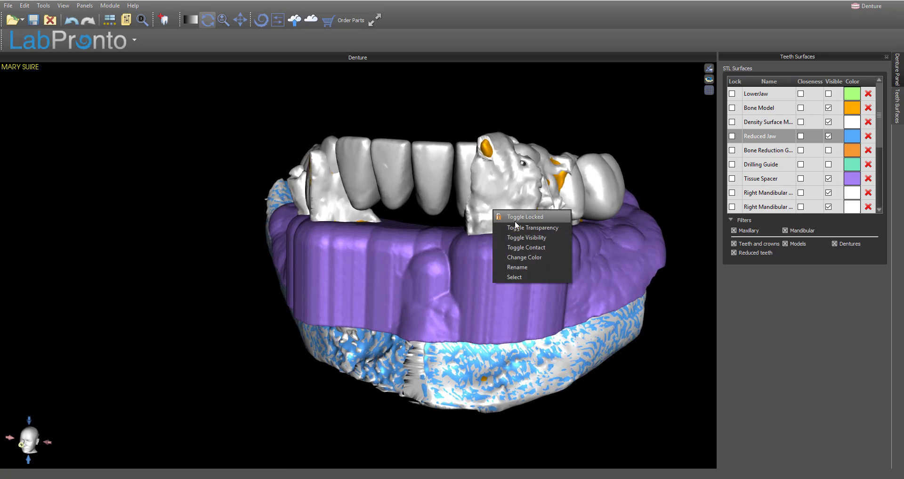
left_click(543, 239)
right_click(496, 172)
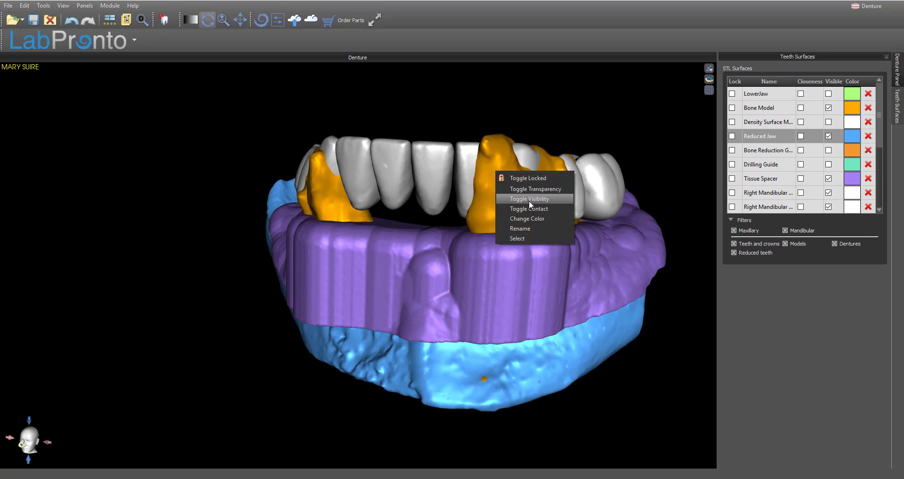
left_click(529, 200)
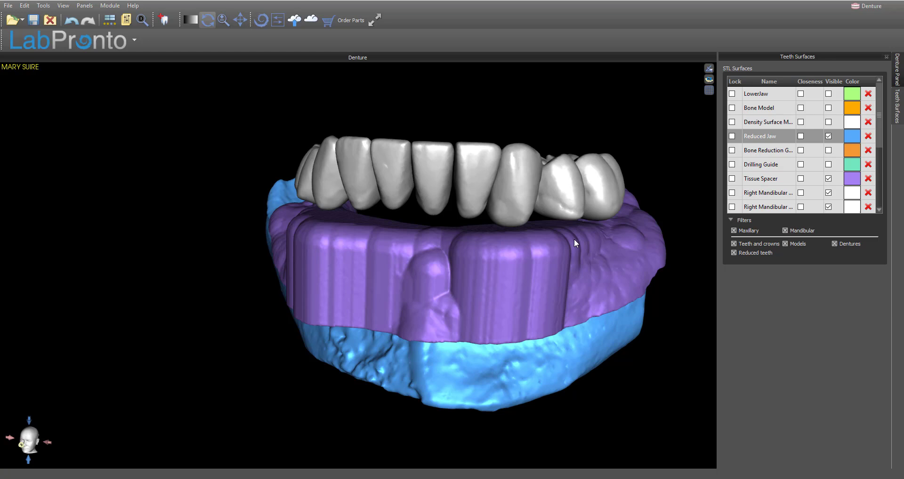
left_click_drag(316, 149, 358, 156)
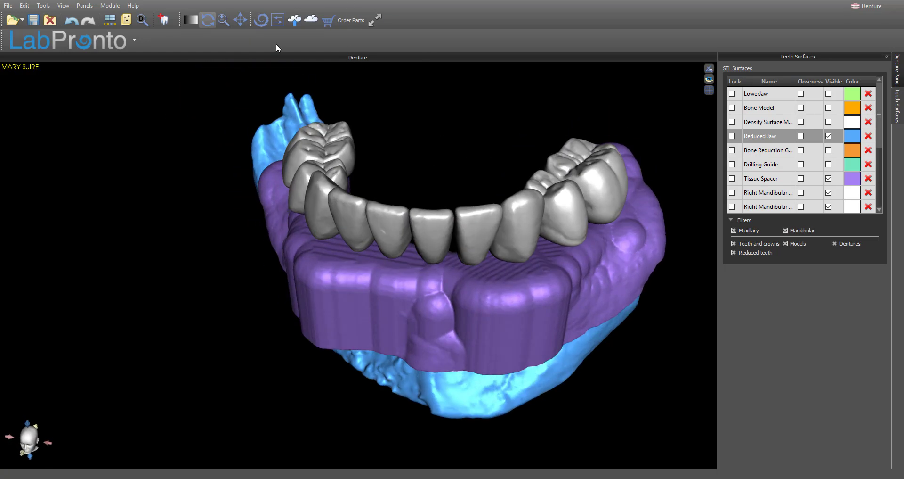
left_click(900, 76)
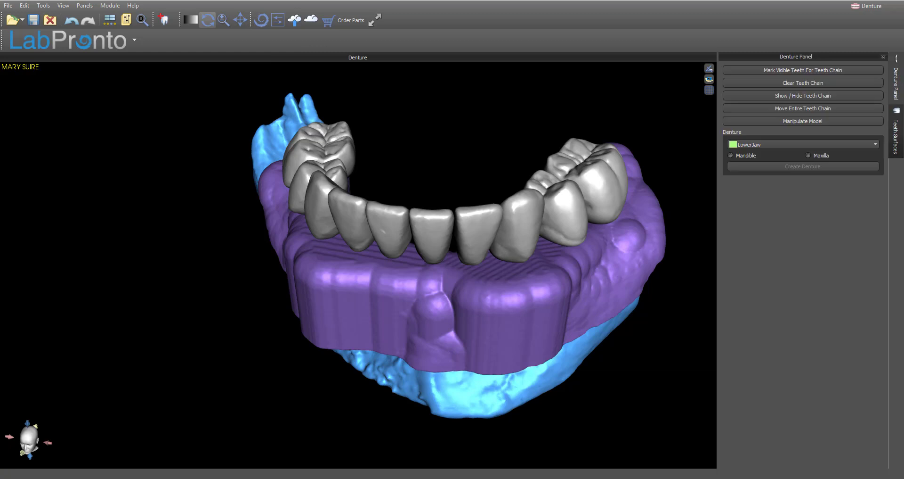
left_click(898, 136)
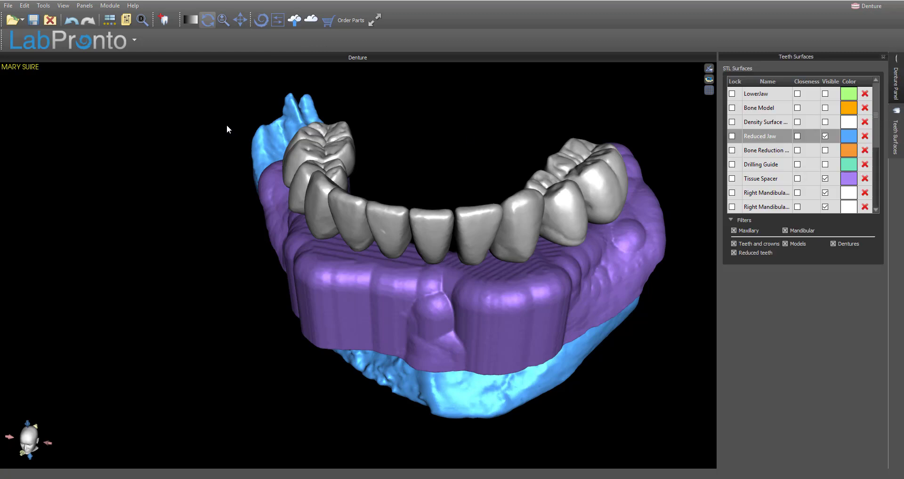
left_click_drag(322, 132, 406, 243)
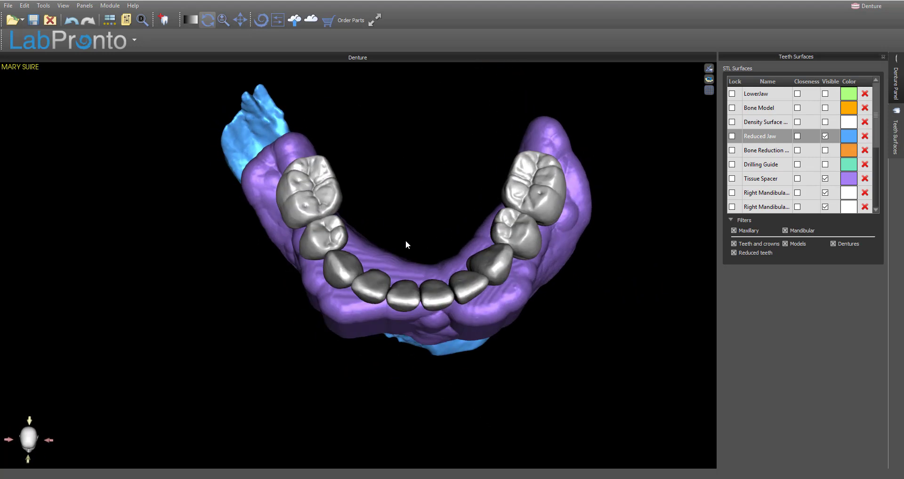
left_click_drag(333, 398, 481, 259)
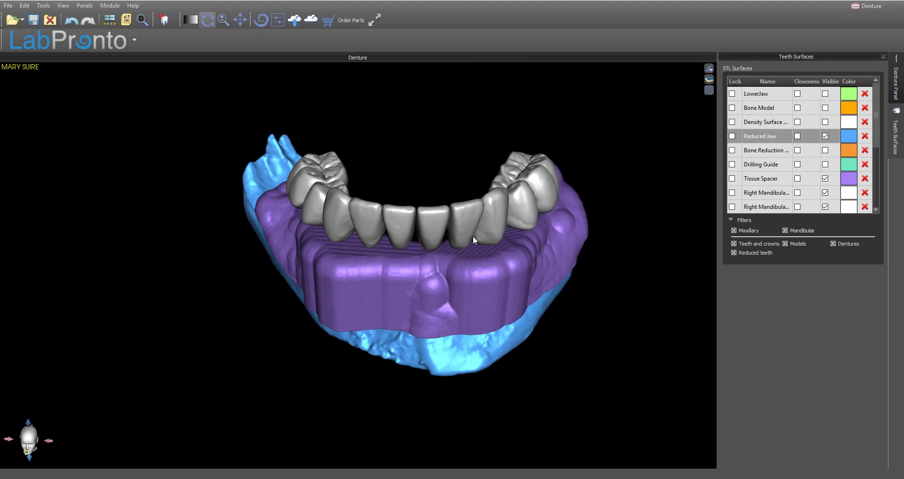
left_click_drag(549, 296, 403, 296)
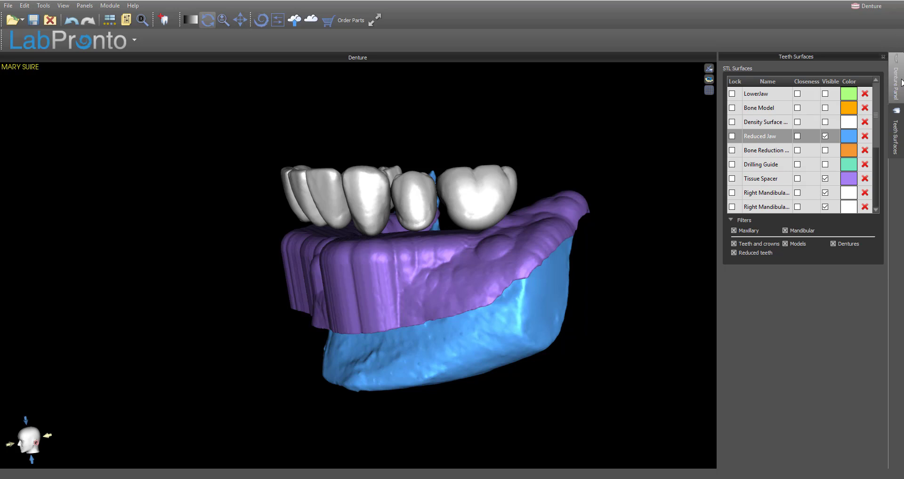
Start creating a mandible denture on the Tissue Spacer model
left_click(898, 82)
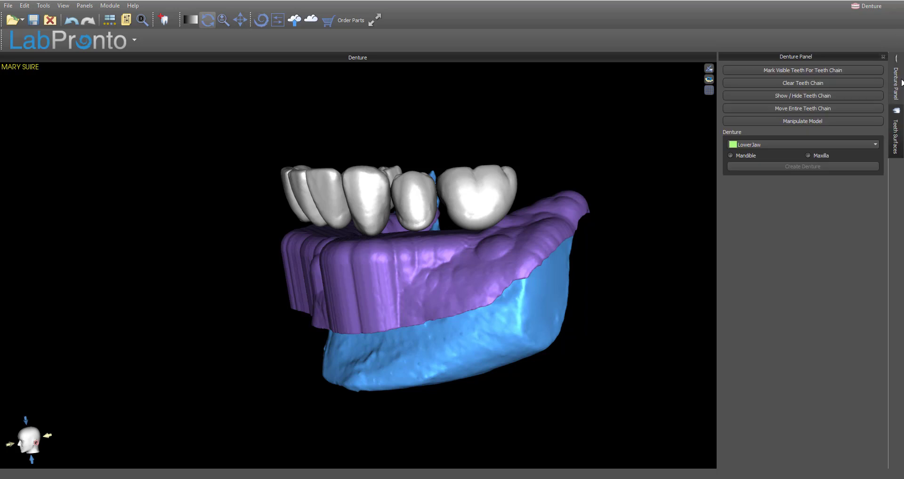
left_click(771, 146)
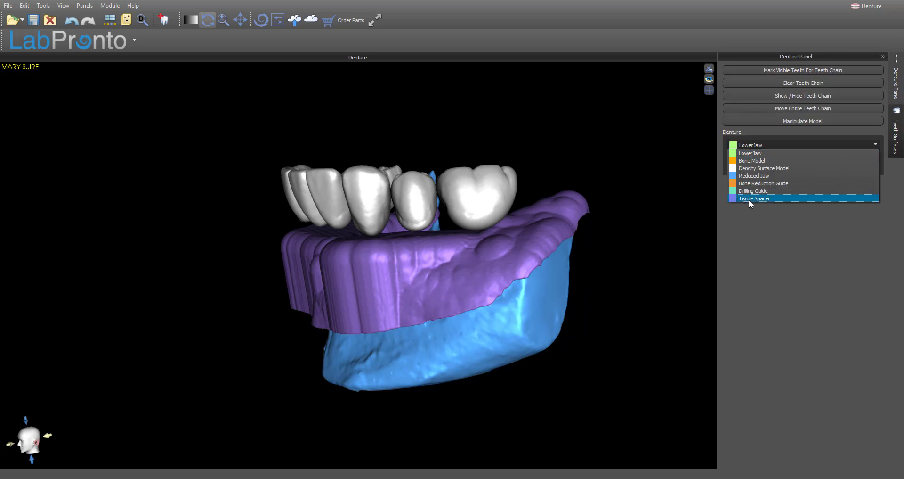
left_click(748, 199)
left_click(750, 155)
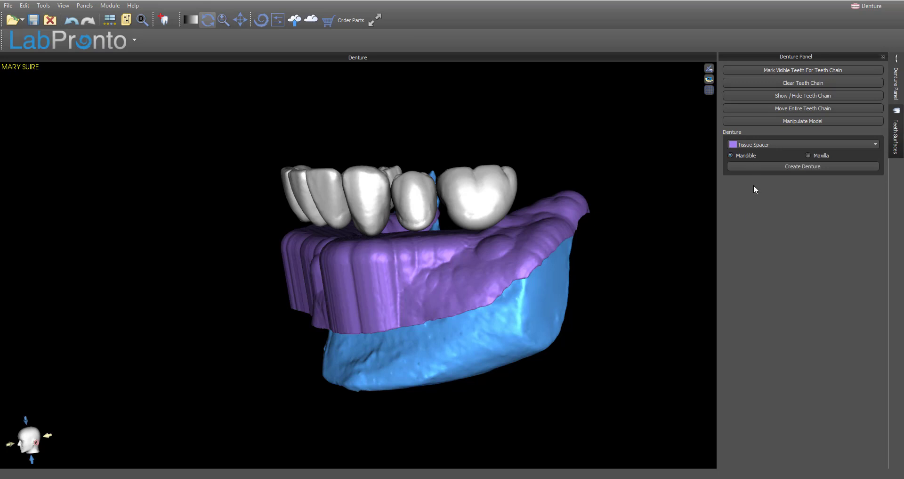
left_click(775, 165)
Lower the allowed undercut to its minimum and proceed to selecting the denture base
left_click(390, 243)
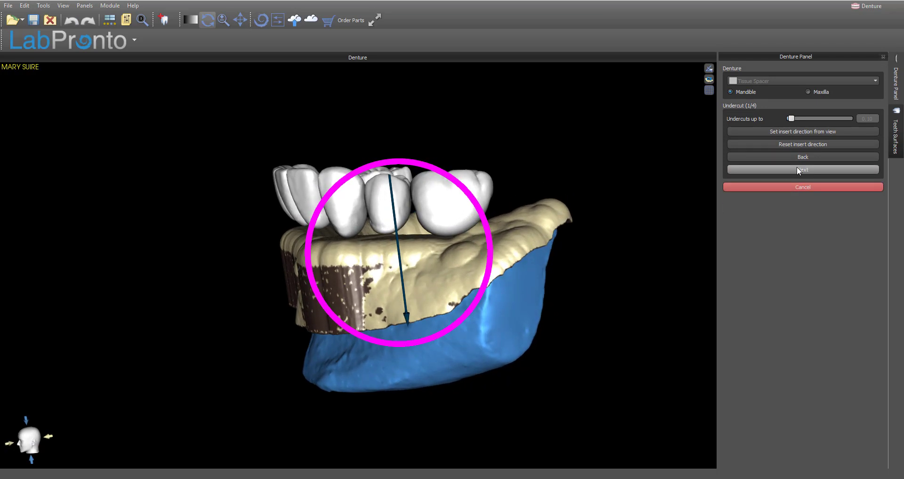
left_click_drag(790, 118, 685, 117)
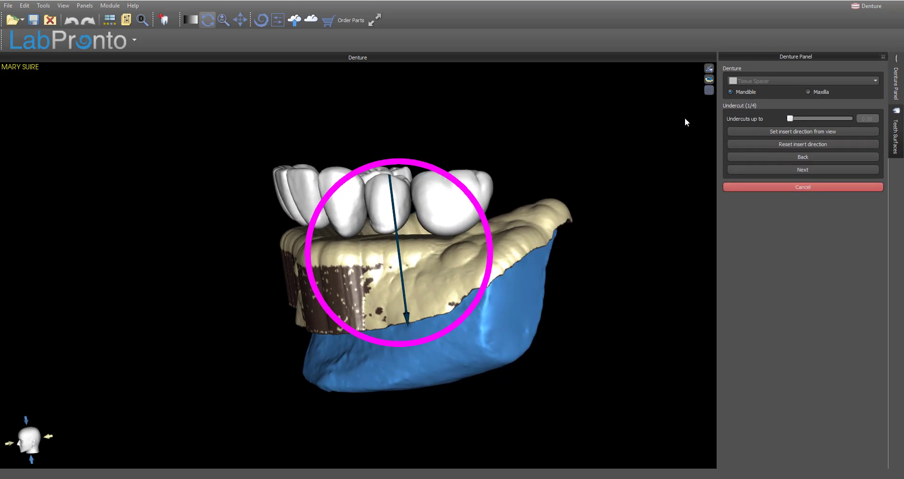
left_click(824, 168)
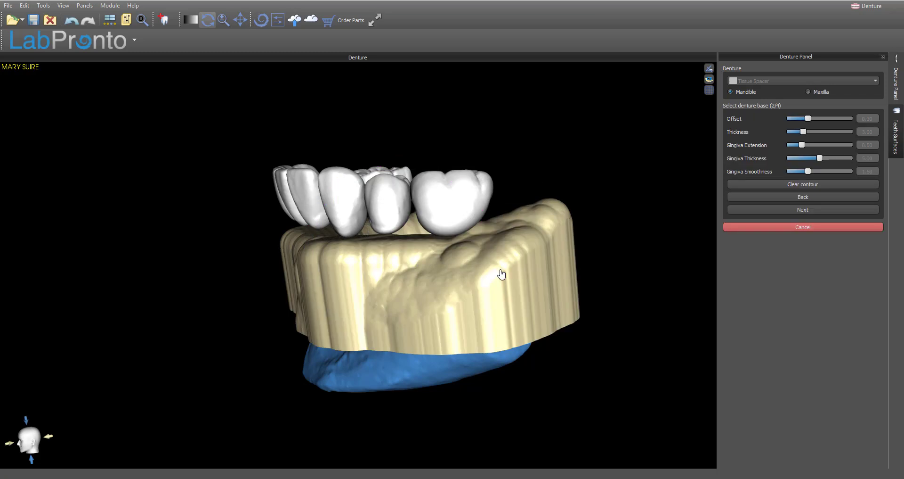
Start the denture base contour along the front ridge and the patient's left outer side, up to behind the last molar
left_click_drag(321, 307, 376, 414)
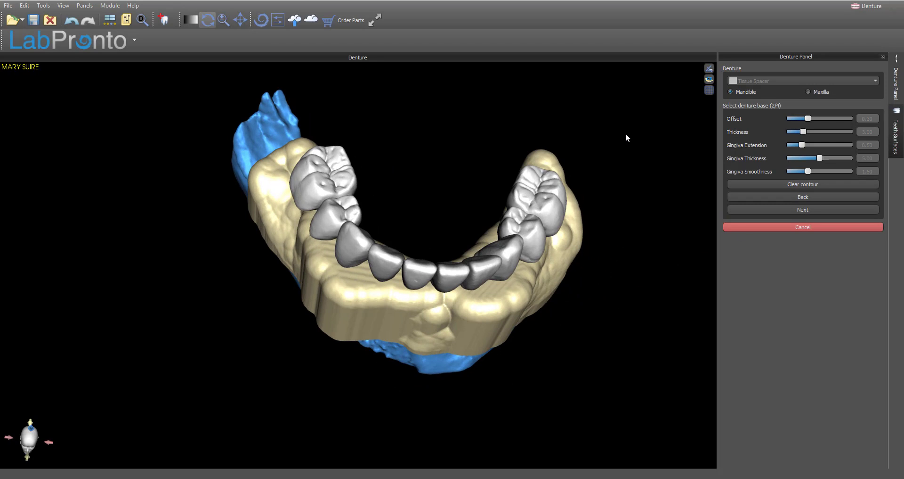
left_click_drag(625, 138, 658, 193)
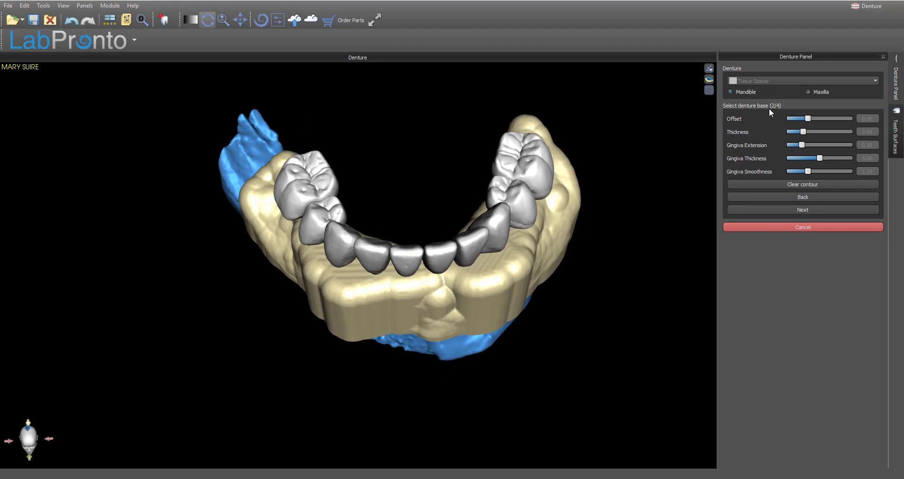
left_click_drag(400, 294, 357, 274)
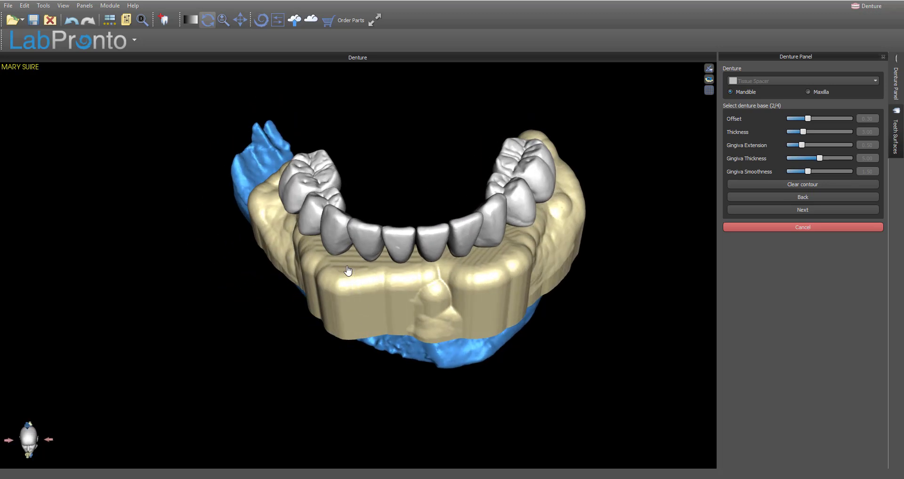
left_click(405, 269)
left_click(464, 269)
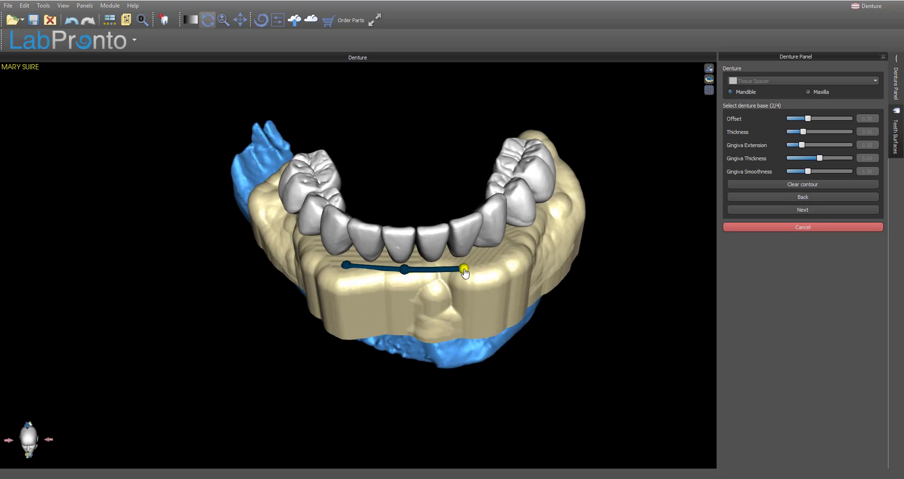
left_click_drag(501, 258, 481, 277)
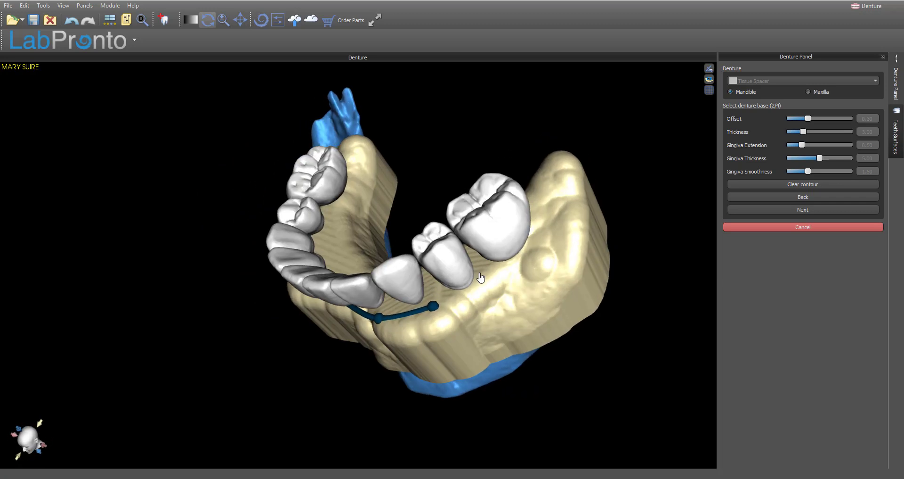
left_click(487, 275)
left_click(530, 244)
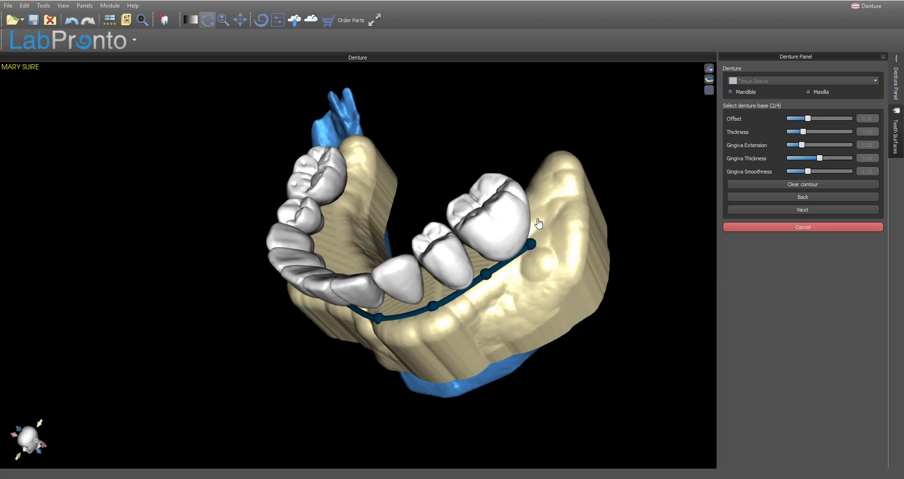
left_click(535, 206)
Continue the base contour around the patient's left molar and along the lingual ridge to behind the right molar
left_click_drag(605, 317, 197, 218)
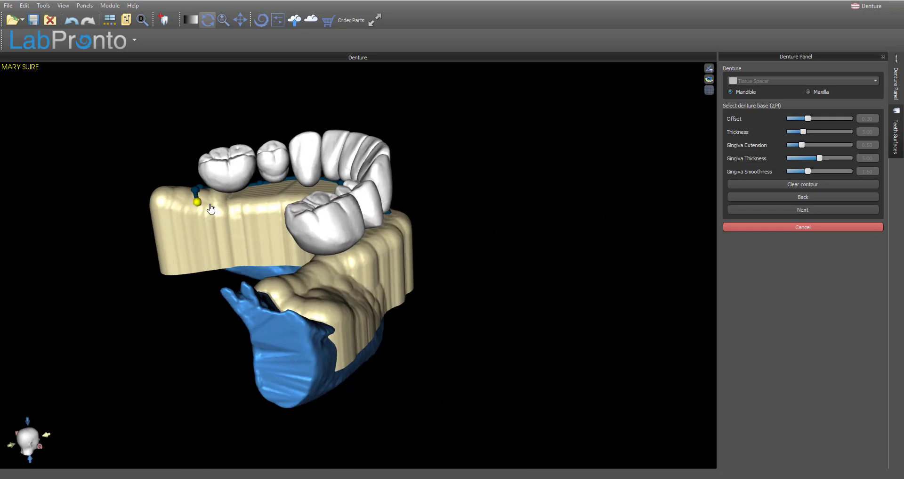
left_click_drag(184, 271, 264, 266)
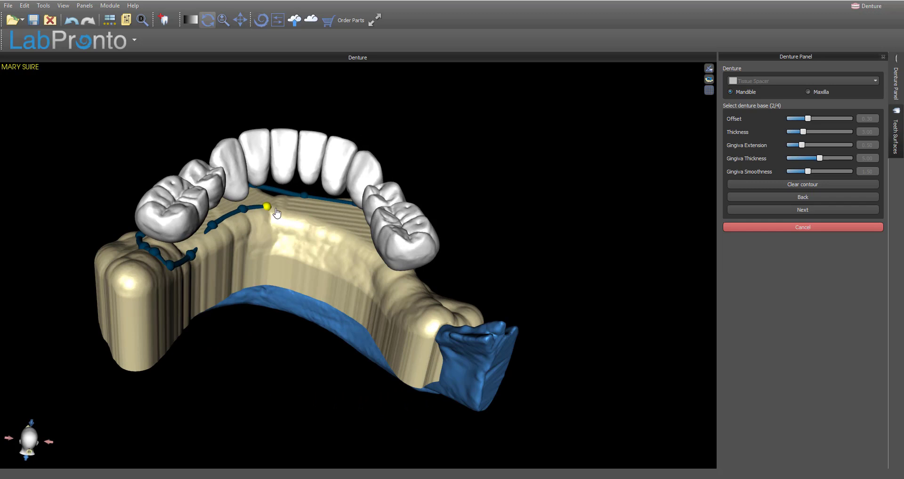
left_click(367, 249)
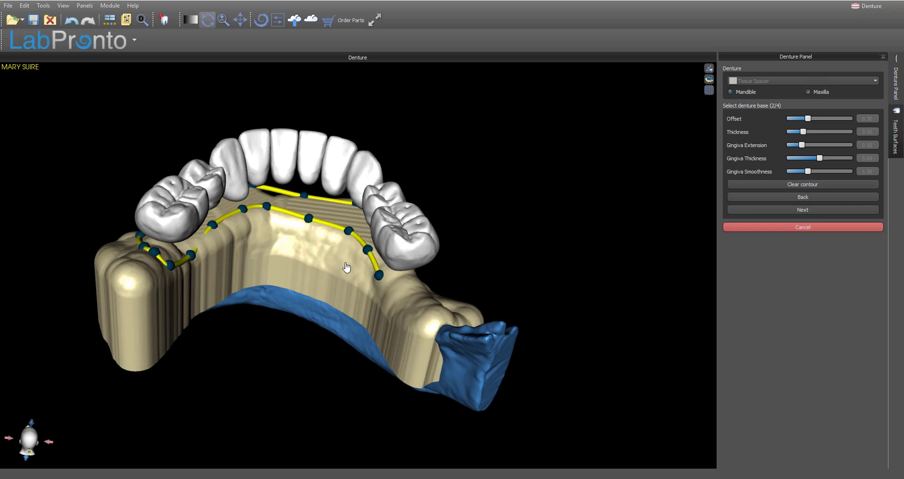
left_click_drag(347, 262, 375, 374)
left_click_drag(351, 347, 377, 320)
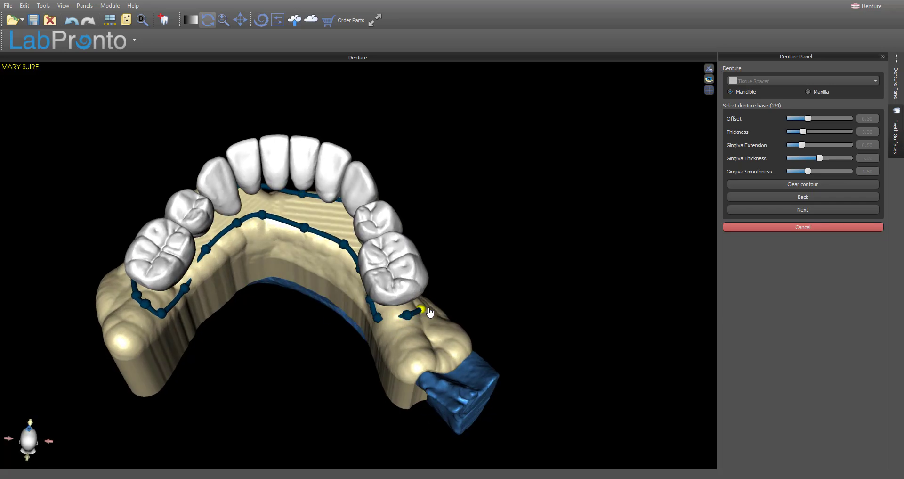
Close the base contour along the patient's right outer side, joining it to the first point at the front
left_click_drag(429, 312, 266, 288)
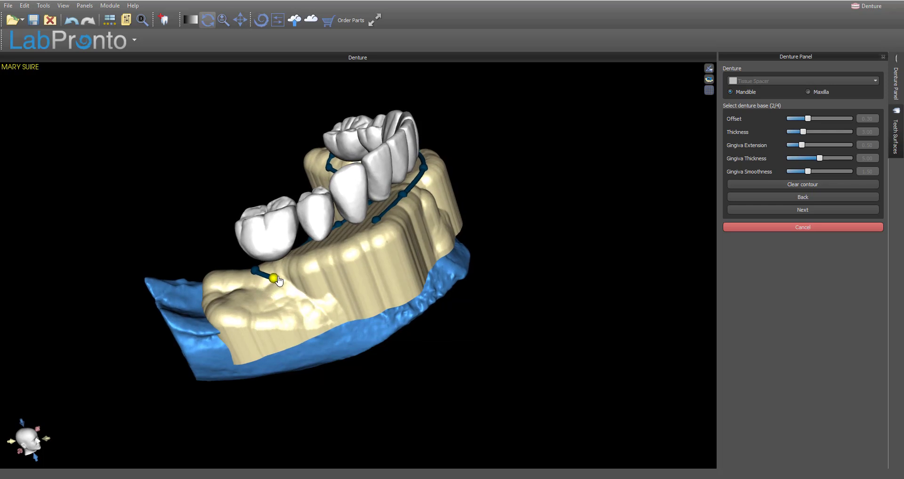
left_click(309, 266)
left_click(357, 248)
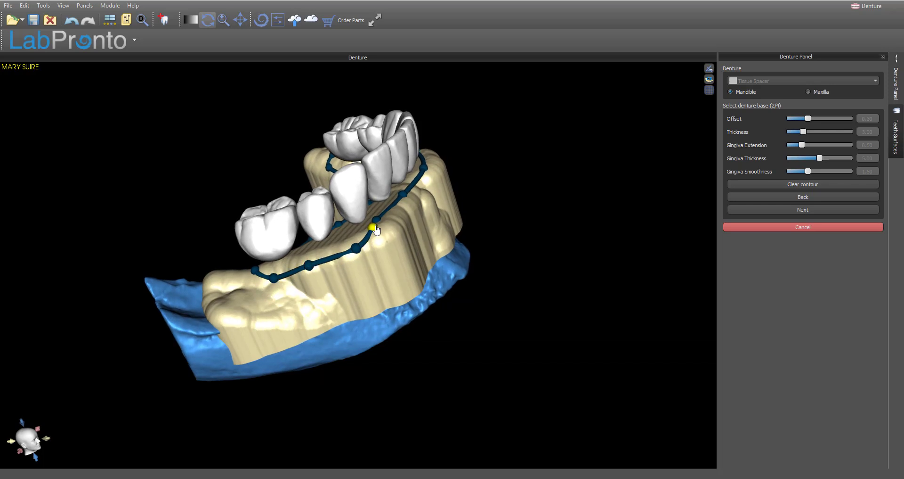
left_click(379, 229)
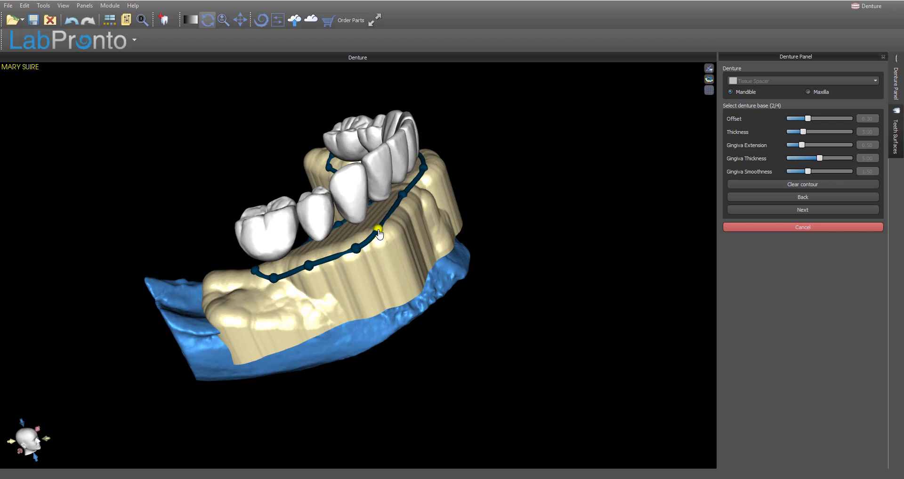
Reposition the contour points on the patient's right outer side and behind the right molar to follow the teeth more closely
left_click(349, 245)
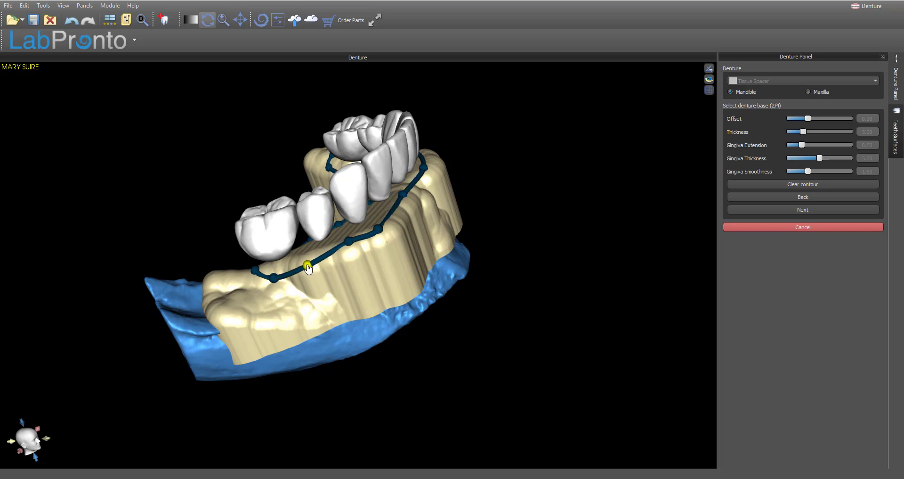
left_click(278, 279)
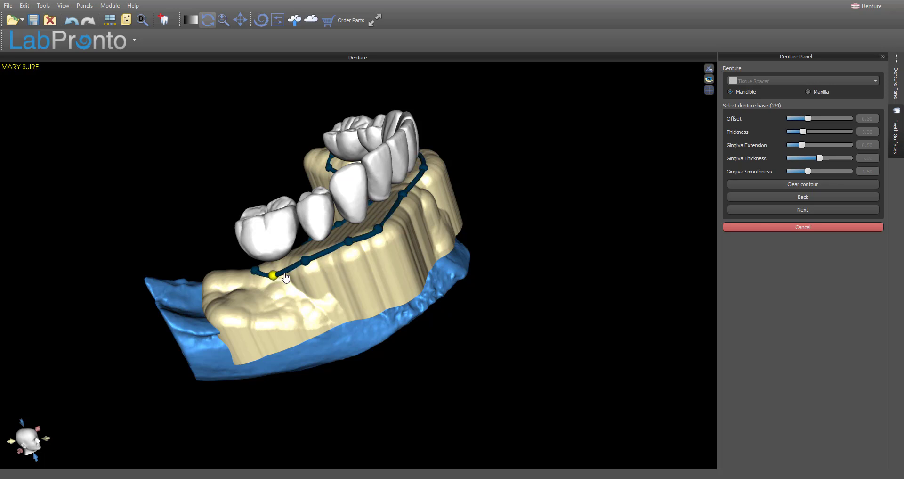
right_click_drag(286, 278, 404, 366)
left_click_drag(342, 282, 354, 271)
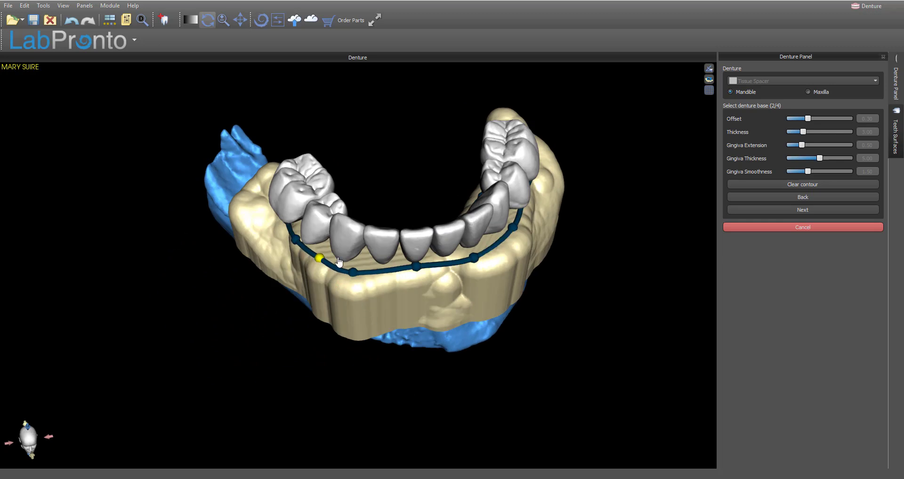
right_click_drag(339, 262, 414, 242)
left_click(407, 203)
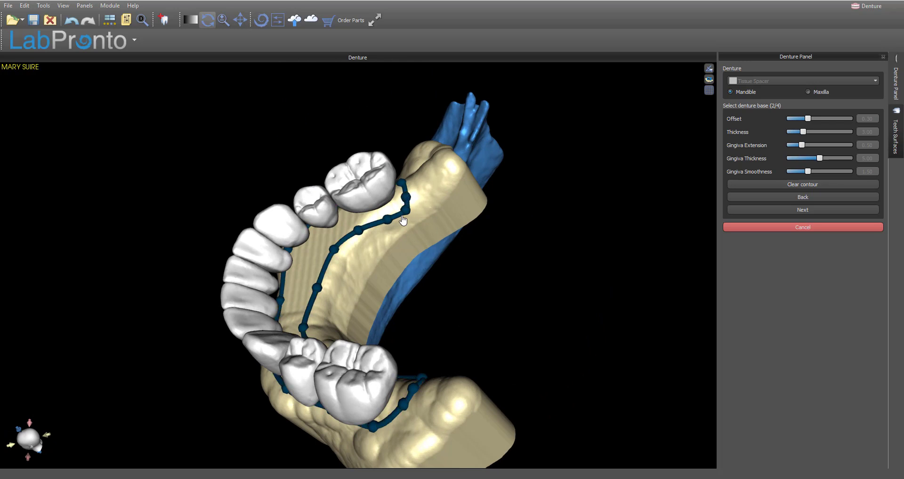
Smooth the lingual contour by repositioning its points behind the front teeth and beside the patient's left molar
right_click_drag(503, 220, 419, 337)
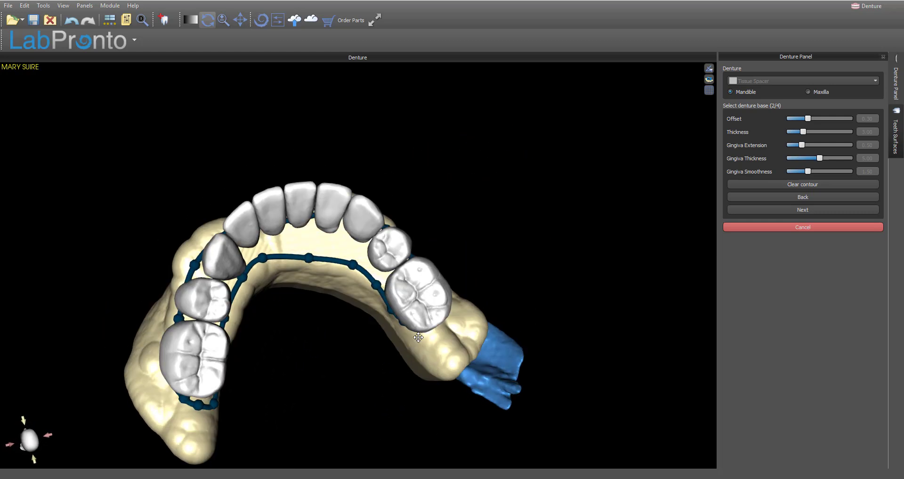
right_click_drag(265, 262, 266, 263)
right_click_drag(232, 365, 194, 301)
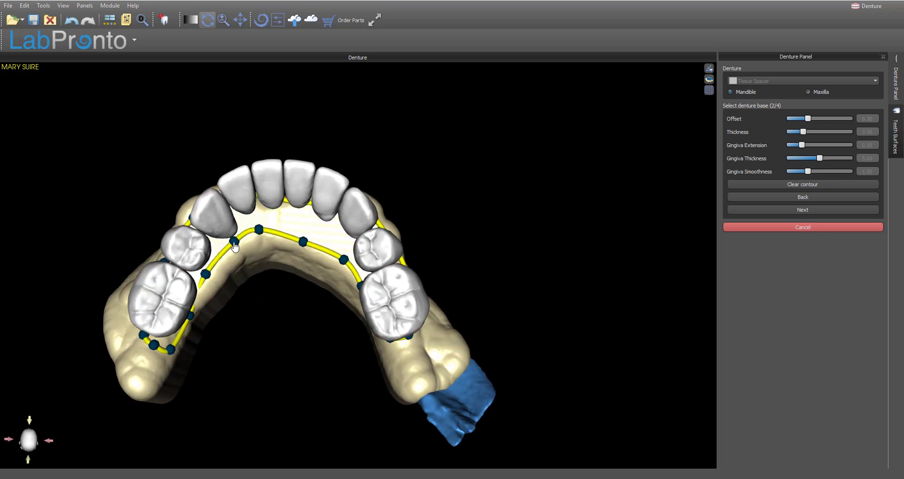
left_click_drag(259, 230, 269, 244)
right_click_drag(266, 354, 197, 298)
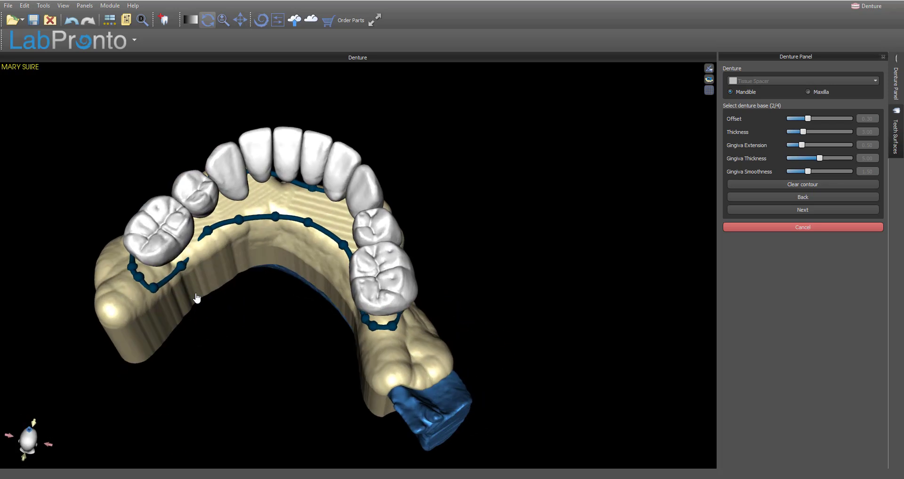
left_click_drag(209, 238, 213, 243)
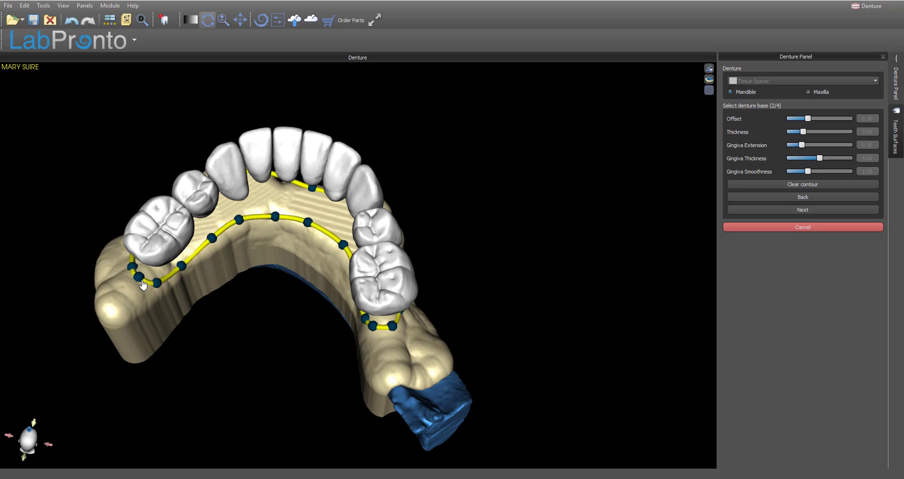
left_click_drag(235, 399, 328, 315)
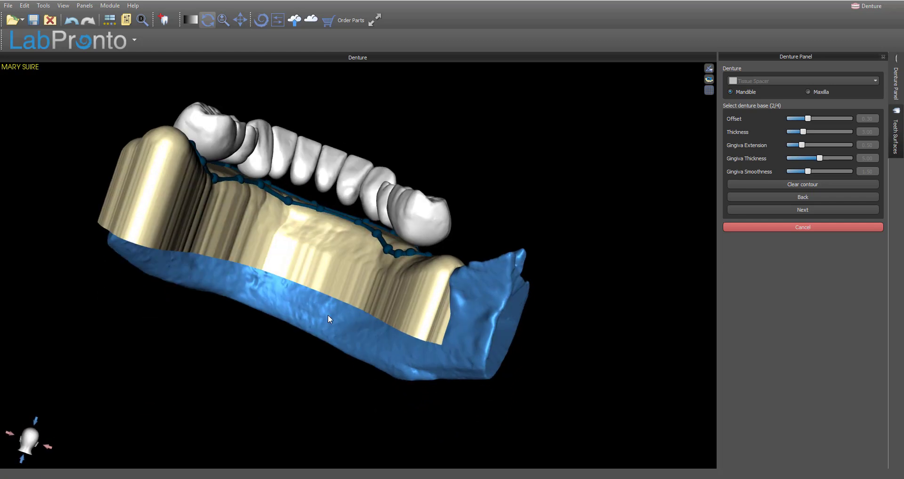
left_click_drag(452, 325, 357, 384)
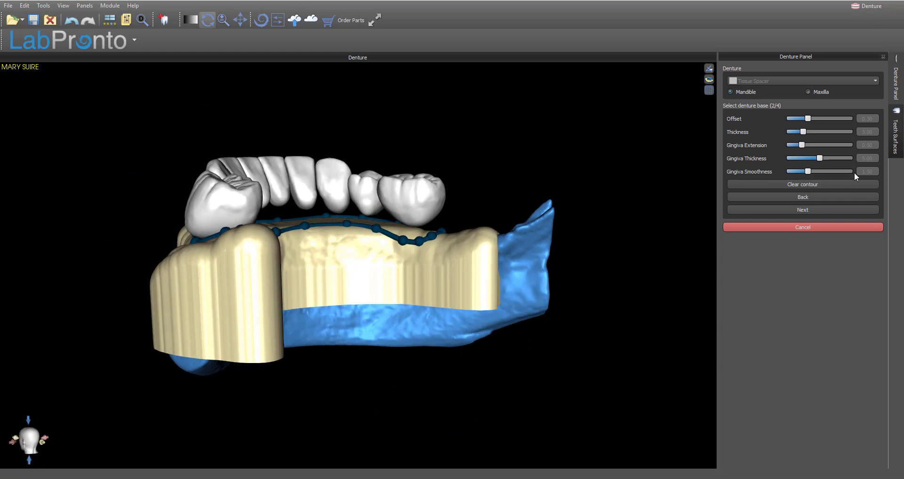
Generate the denture gingiva from the closed base contour and examine it from the front and the patient's right side
left_click(821, 211)
left_click_drag(264, 372, 402, 328)
scroll(401, 328, "up", 3)
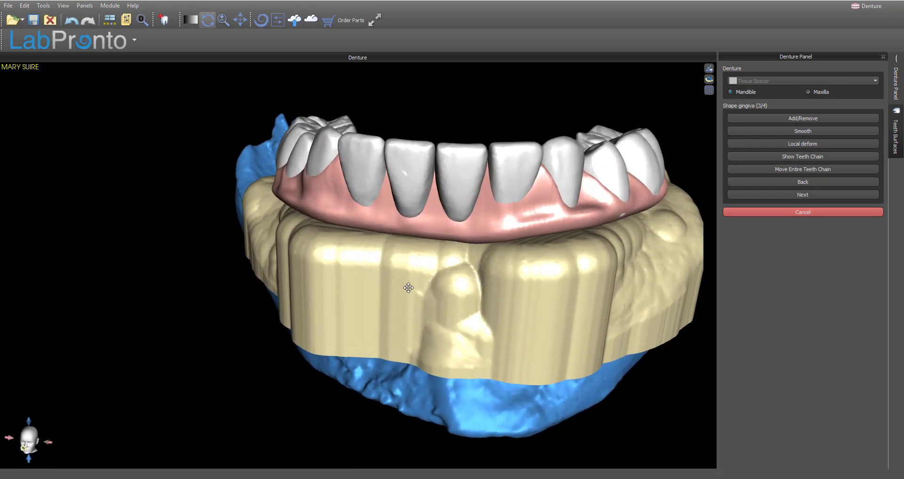
left_click_drag(430, 248, 423, 293)
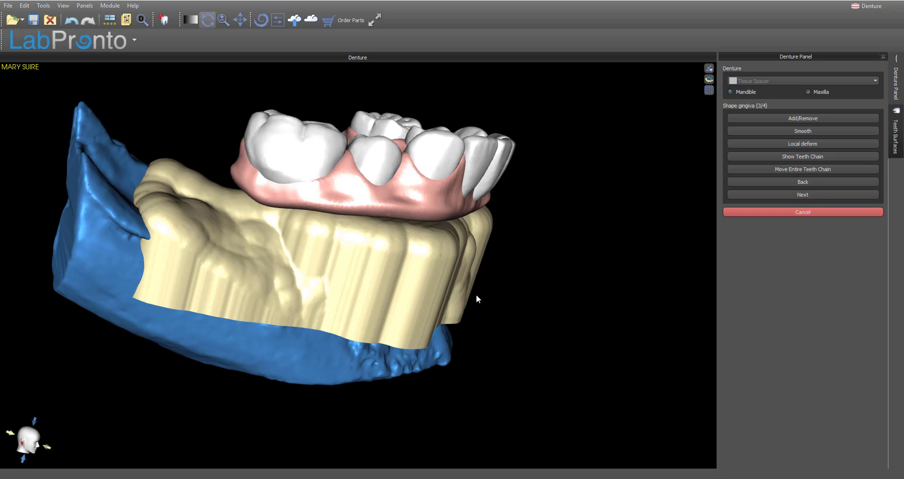
left_click_drag(495, 297, 385, 276)
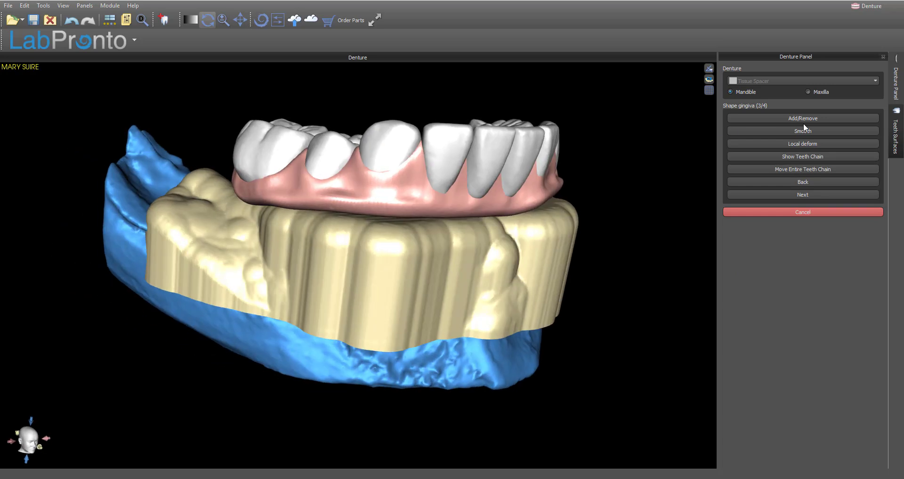
Reshape the outer gingiva below the patient's right canine and front teeth with an enlarged Local Deform tool
left_click(798, 143)
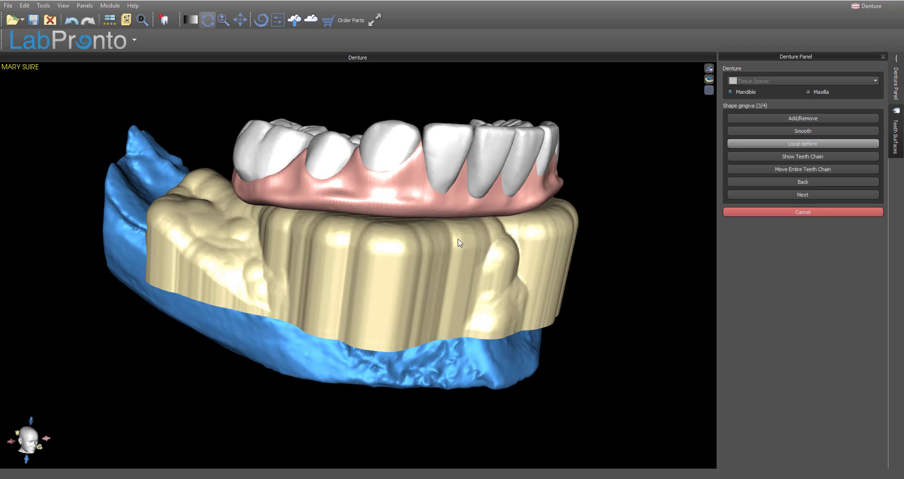
scroll(460, 242, "up", 5)
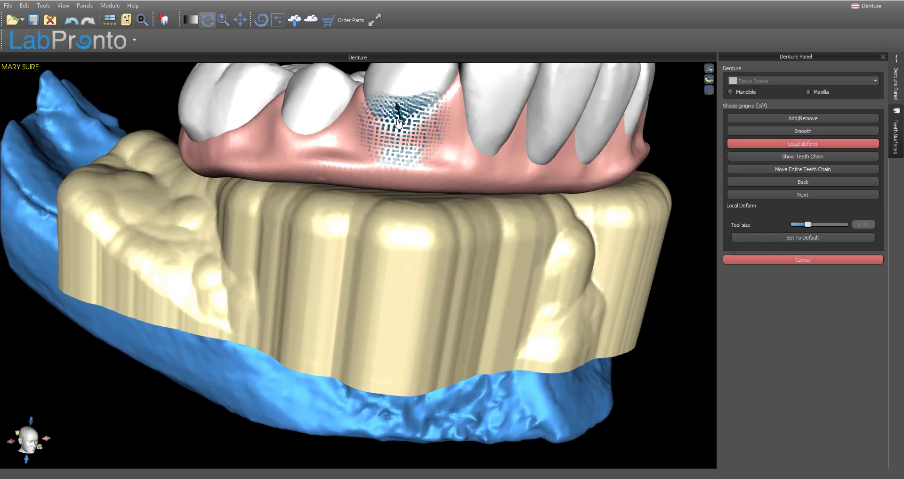
scroll(398, 121, "up", 6, "ctrl")
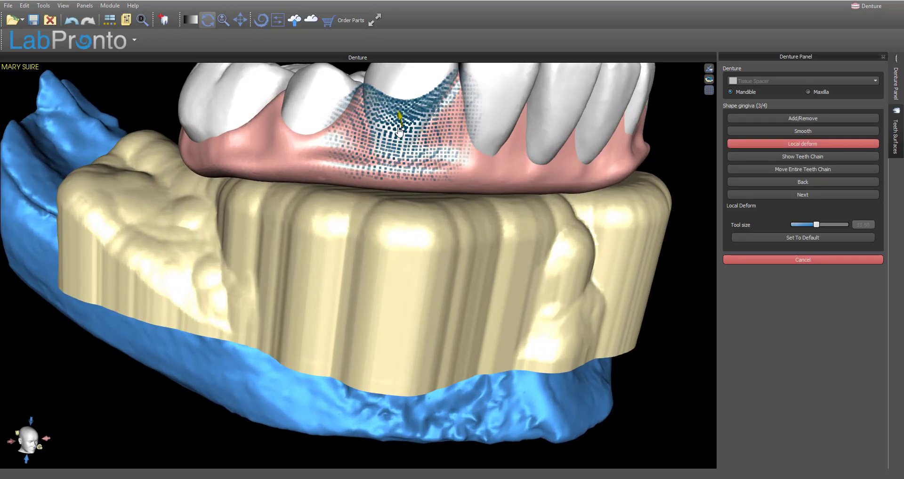
left_click_drag(497, 226, 431, 264)
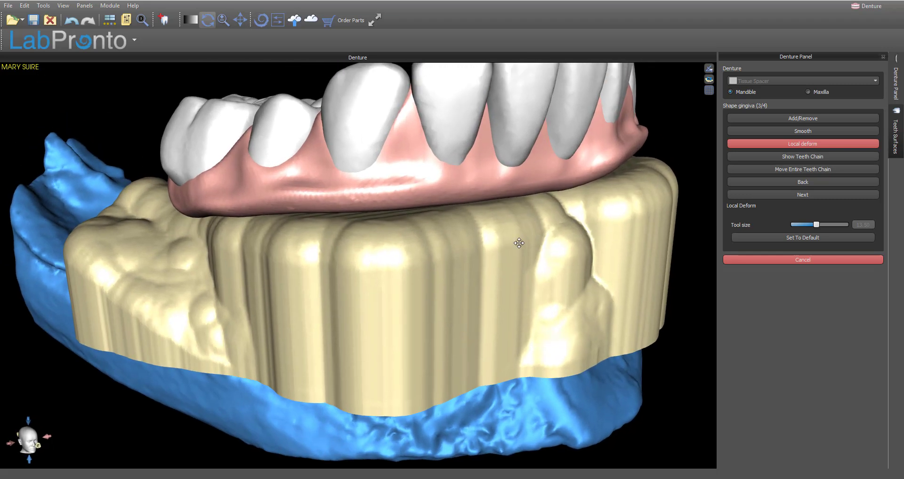
middle_click_drag(431, 264, 362, 351)
mouse_move(363, 354)
left_mouse_down()
mouse_move(299, 312)
mouse_move(339, 236)
left_mouse_up()
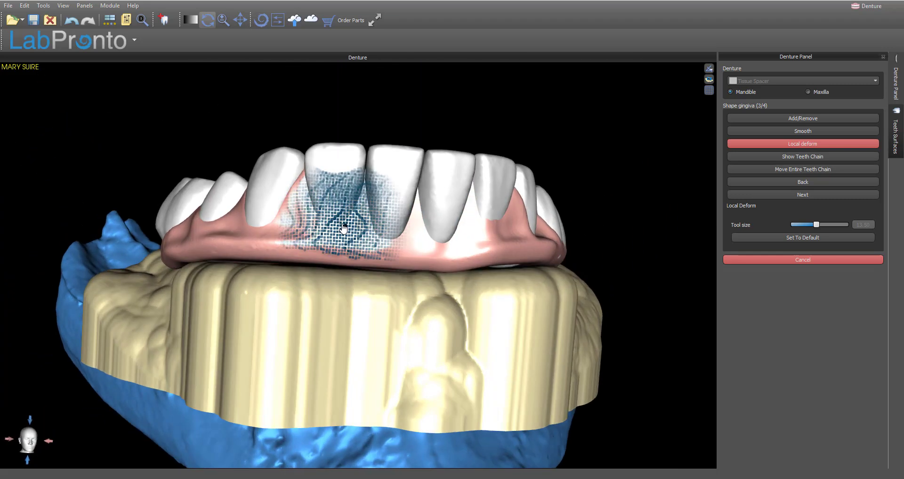
left_click(343, 223)
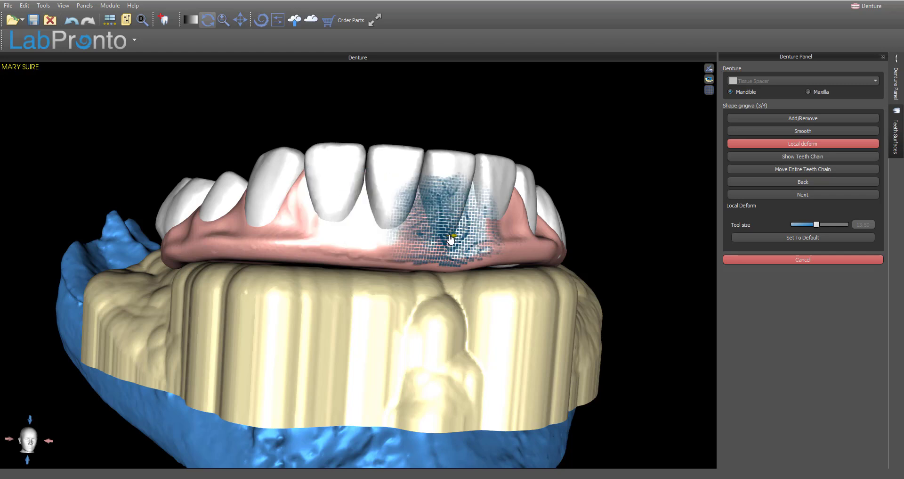
Locally deform the outer gingiva below the front teeth and along the patient's left premolar and molar
right_click_drag(451, 239, 441, 228)
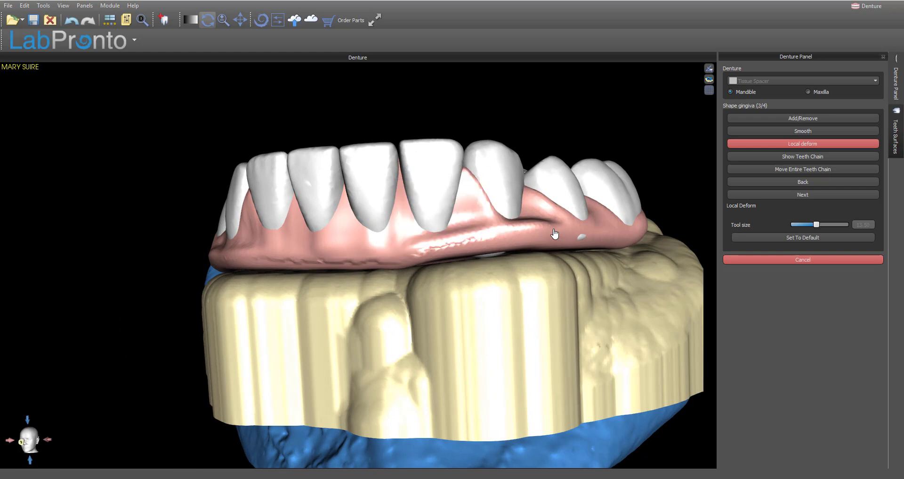
mouse_move(442, 229)
right_mouse_down()
mouse_move(414, 259)
mouse_move(452, 252)
right_mouse_up()
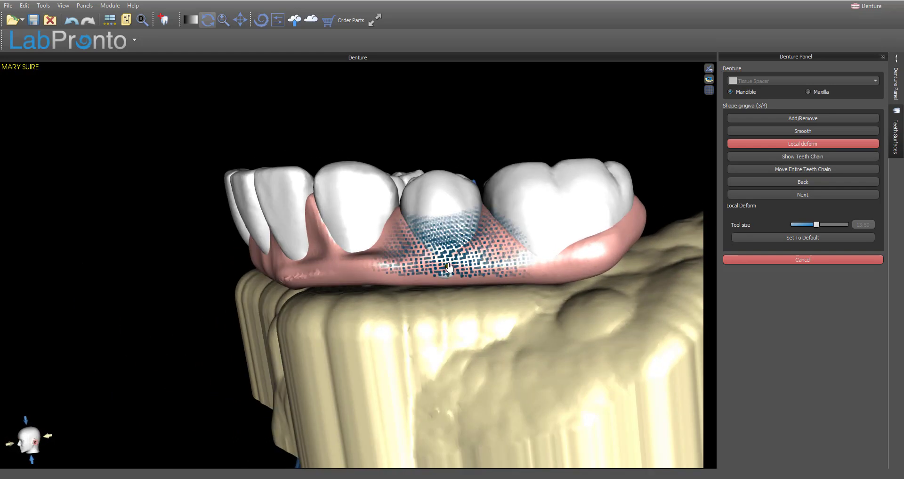
mouse_move(449, 267)
right_mouse_down()
mouse_move(504, 319)
mouse_move(551, 274)
mouse_move(563, 312)
mouse_move(595, 252)
right_mouse_up()
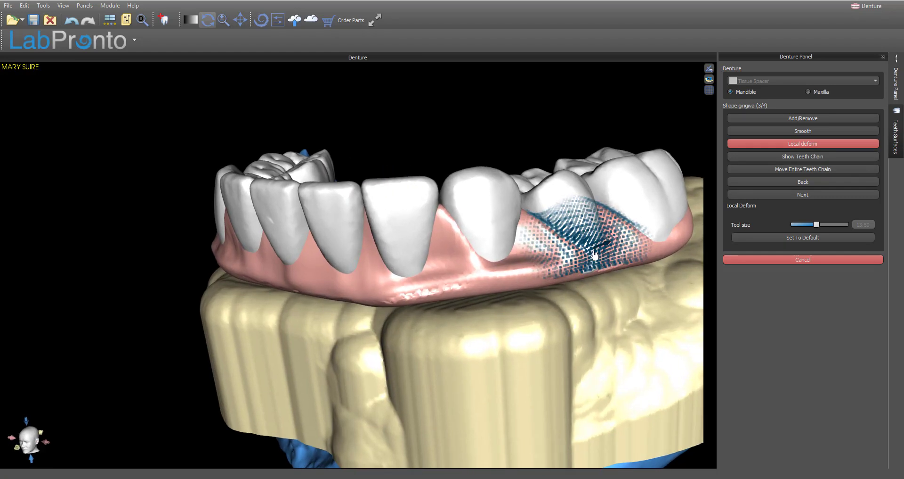
left_click_drag(595, 255, 584, 279)
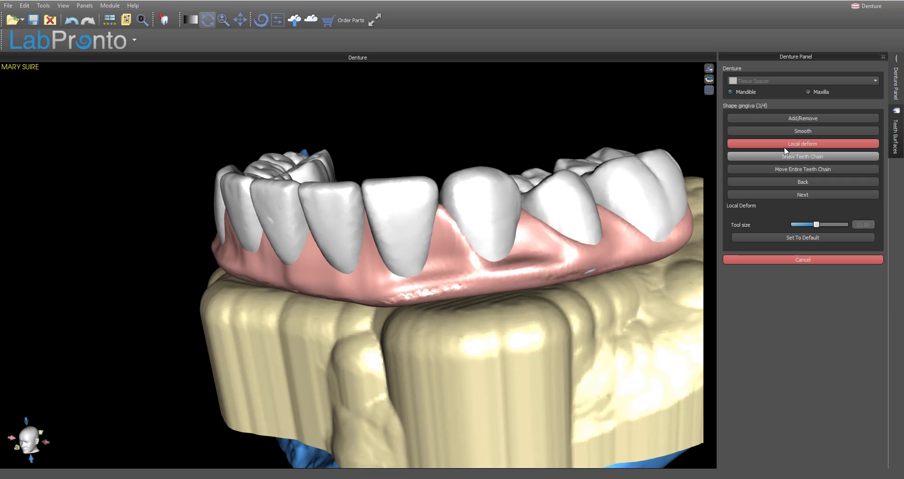
Smooth the outer gingiva from the patient's left side around the front teeth to the right molar
left_click(792, 131)
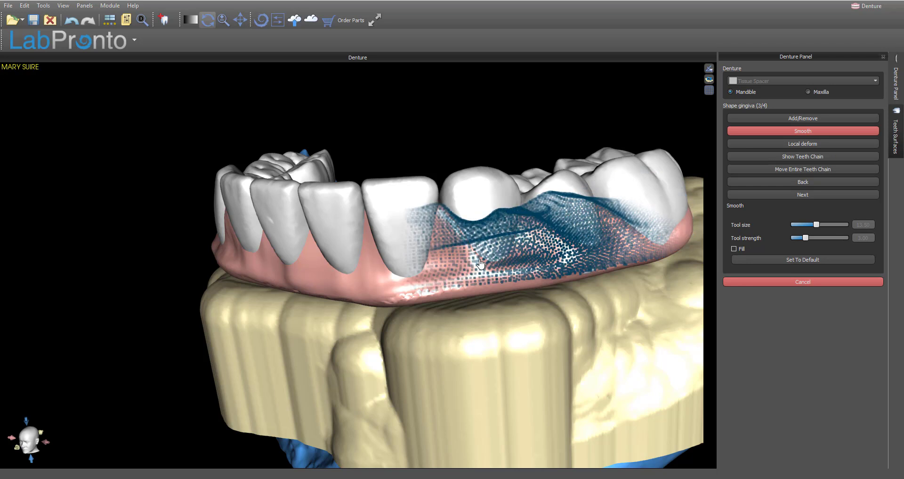
mouse_move(480, 264)
left_mouse_down()
mouse_move(464, 266)
mouse_move(494, 264)
mouse_move(415, 275)
left_mouse_up()
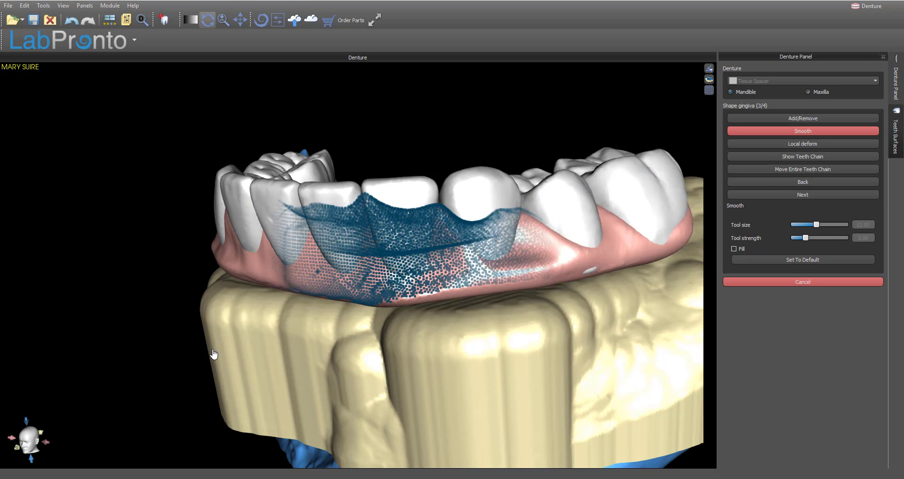
mouse_move(184, 357)
right_mouse_down()
mouse_move(245, 348)
mouse_move(339, 301)
mouse_move(424, 238)
right_mouse_up()
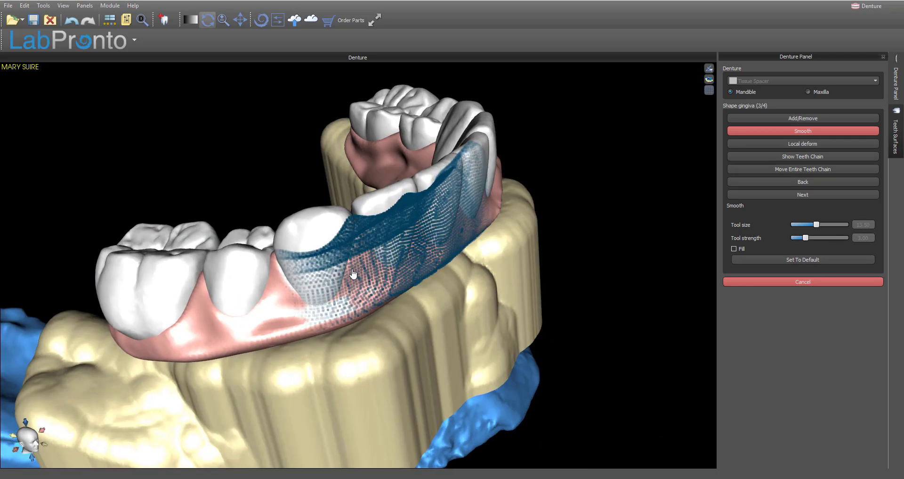
mouse_move(354, 274)
left_mouse_down()
mouse_move(303, 262)
mouse_move(243, 273)
mouse_move(182, 293)
mouse_move(334, 295)
mouse_move(283, 281)
mouse_move(198, 307)
mouse_move(158, 339)
mouse_move(137, 320)
left_mouse_up()
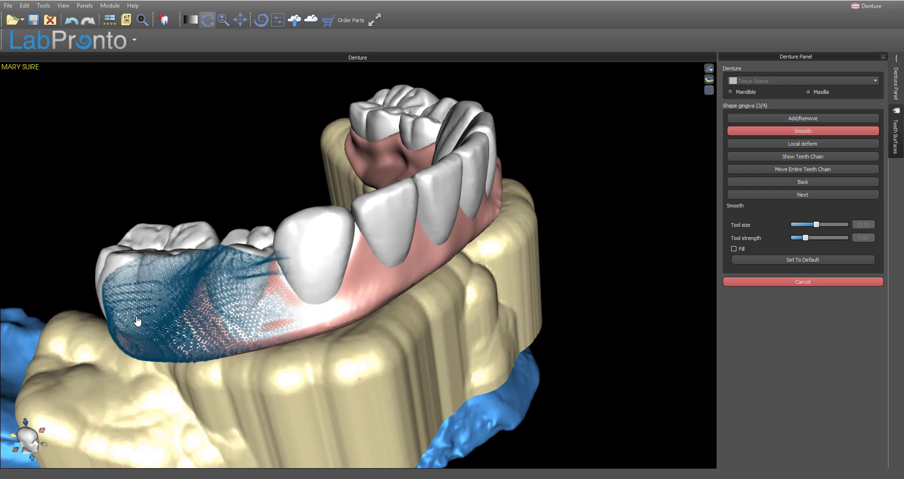
Smooth the lingual gingiva around the arch and behind both molars, raising the tool strength to near its maximum
right_click_drag(146, 411, 207, 235)
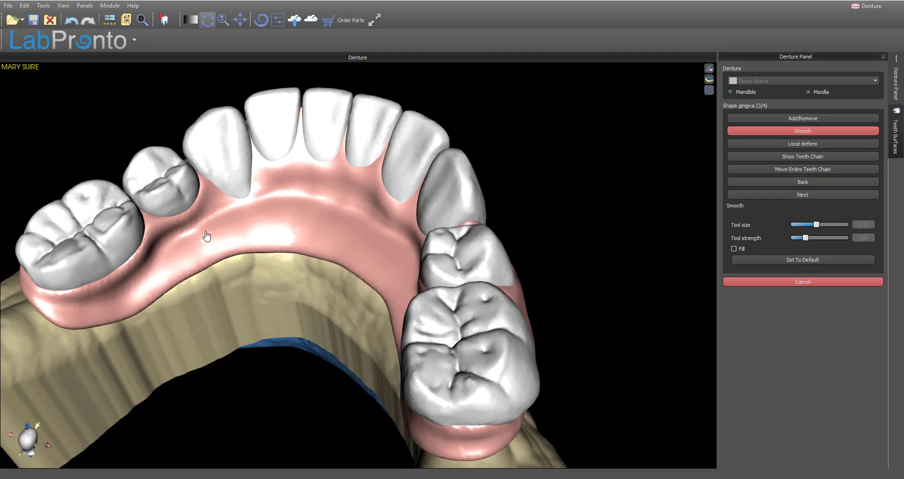
mouse_move(206, 236)
left_mouse_down()
mouse_move(156, 202)
mouse_move(137, 262)
mouse_move(266, 217)
mouse_move(353, 226)
mouse_move(327, 241)
mouse_move(345, 204)
mouse_move(230, 224)
mouse_move(79, 312)
mouse_move(264, 216)
mouse_move(351, 258)
mouse_move(380, 246)
mouse_move(384, 222)
mouse_move(345, 338)
left_mouse_up()
mouse_move(346, 338)
right_mouse_down()
mouse_move(426, 323)
mouse_move(394, 202)
right_mouse_up()
mouse_move(464, 294)
left_mouse_down()
mouse_move(479, 303)
mouse_move(462, 278)
mouse_move(459, 290)
mouse_move(539, 354)
mouse_move(508, 334)
mouse_move(554, 313)
left_mouse_up()
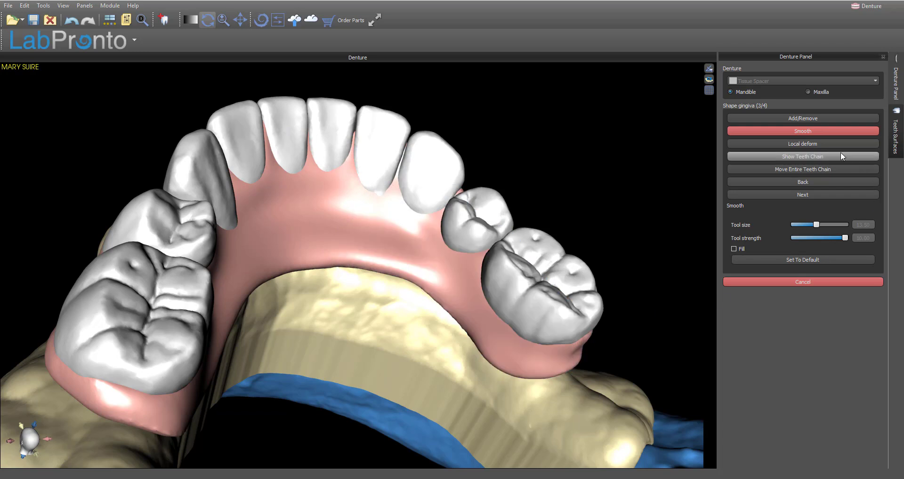
Build up the lingual gingiva behind the front teeth and beside the patient's left premolar with a larger Local Deform tool
mouse_move(450, 407)
left_mouse_down()
mouse_move(332, 242)
mouse_move(414, 313)
mouse_move(240, 412)
mouse_move(303, 256)
left_mouse_up()
scroll(303, 255, "up", 2)
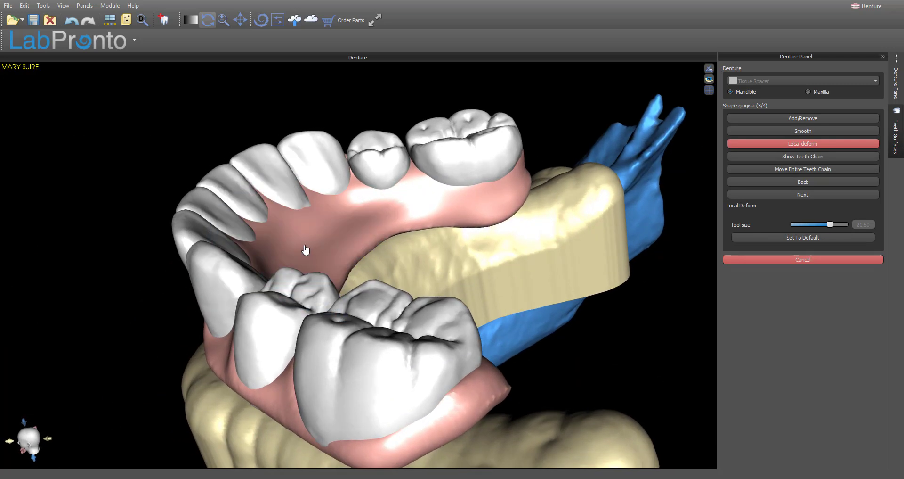
mouse_move(306, 247)
left_mouse_down()
mouse_move(309, 236)
mouse_move(284, 253)
mouse_move(291, 244)
left_mouse_up()
mouse_move(377, 368)
right_mouse_down()
mouse_move(185, 386)
mouse_move(246, 323)
mouse_move(268, 214)
mouse_move(301, 194)
right_mouse_up()
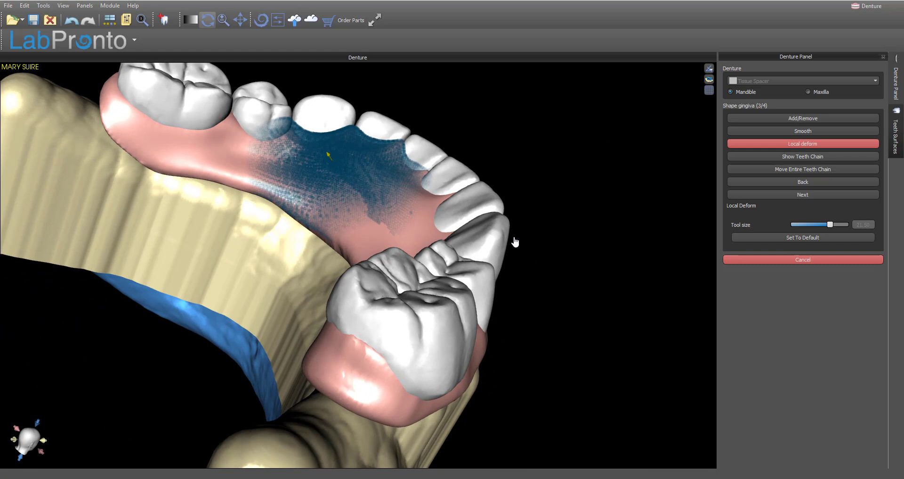
right_click_drag(515, 242, 358, 195)
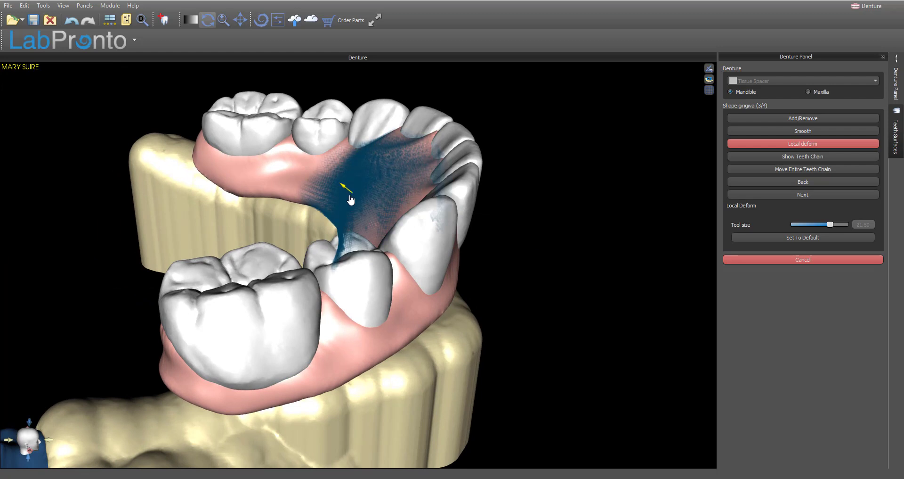
left_click_drag(348, 192, 317, 165)
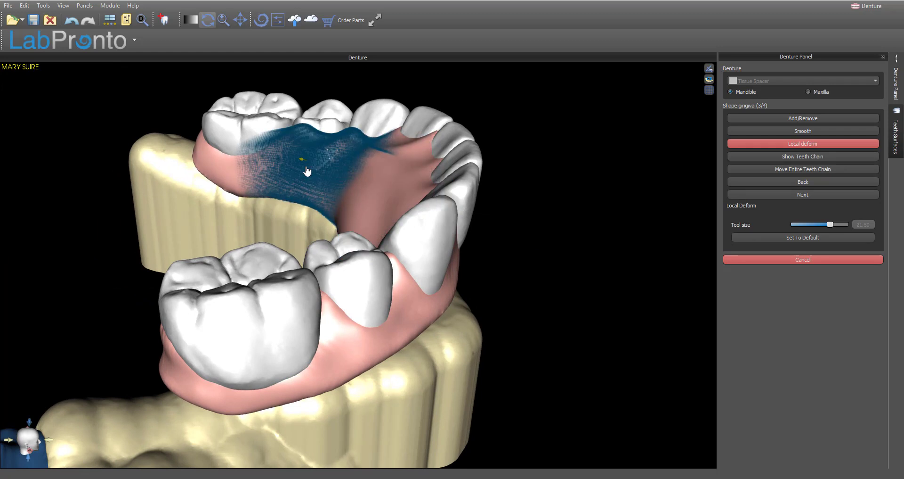
Locally deform the inner gingiva beside the patient's right molar and along the lower lingual border
mouse_move(329, 227)
right_mouse_down()
mouse_move(224, 242)
mouse_move(311, 184)
right_mouse_up()
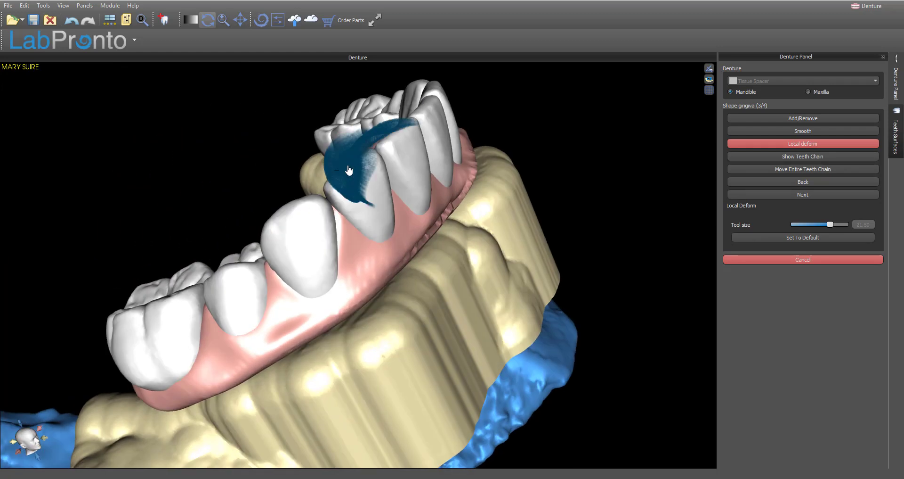
right_click_drag(265, 210, 369, 147)
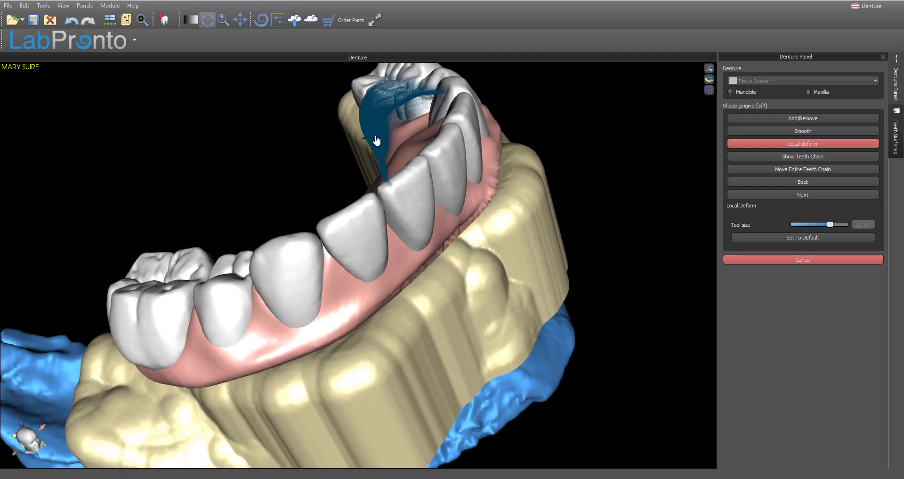
right_click_drag(313, 196, 393, 165)
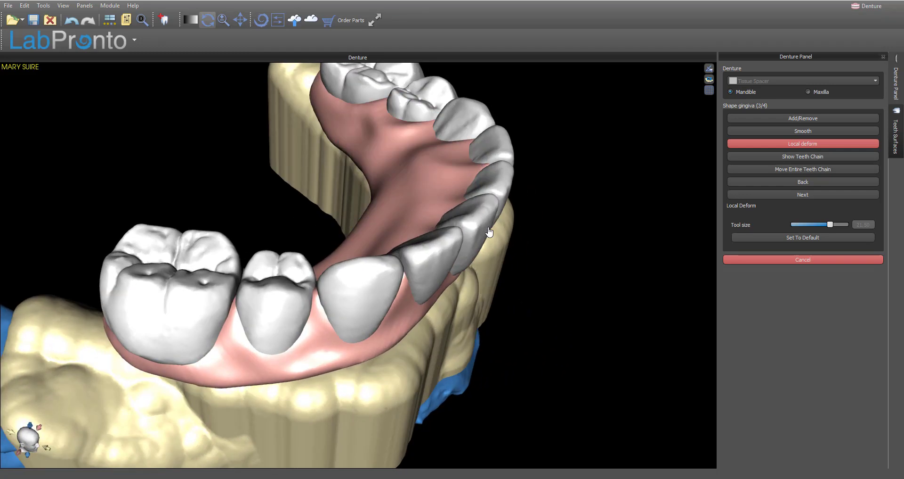
mouse_move(338, 218)
right_mouse_down()
mouse_move(341, 272)
mouse_move(365, 254)
mouse_move(344, 218)
right_mouse_up()
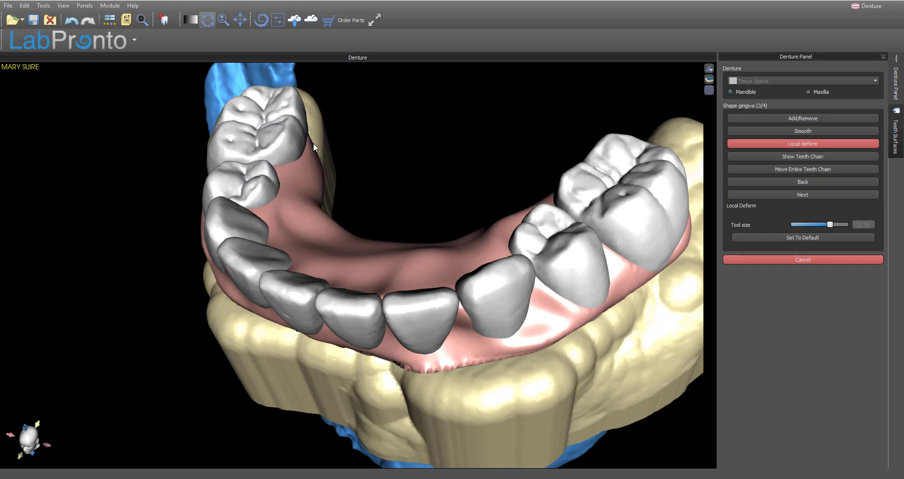
left_click_drag(315, 146, 337, 140)
left_click_drag(538, 218, 394, 257)
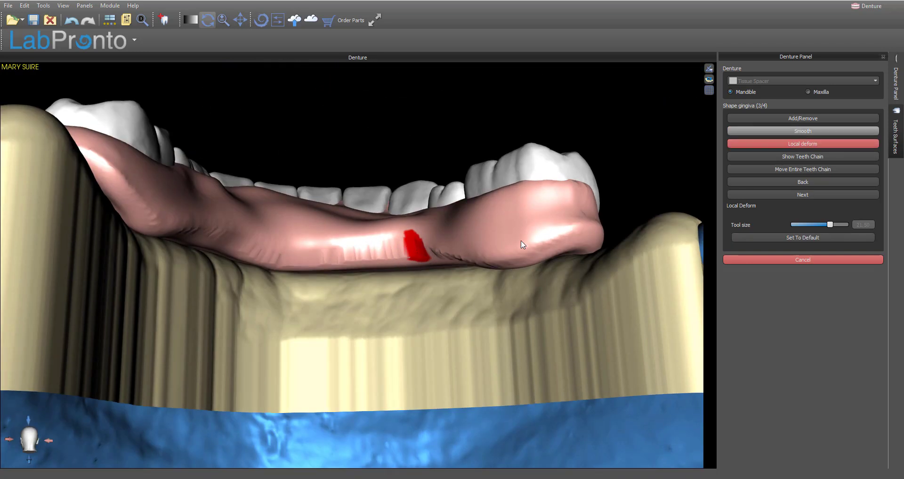
Smooth the deformed lingual surface and border across the front and beside both molars
mouse_move(522, 244)
left_mouse_down()
mouse_move(541, 242)
mouse_move(529, 258)
mouse_move(448, 246)
mouse_move(414, 262)
mouse_move(348, 270)
left_mouse_up()
mouse_move(434, 263)
left_mouse_down()
mouse_move(420, 238)
mouse_move(147, 238)
mouse_move(172, 219)
mouse_move(323, 202)
left_mouse_up()
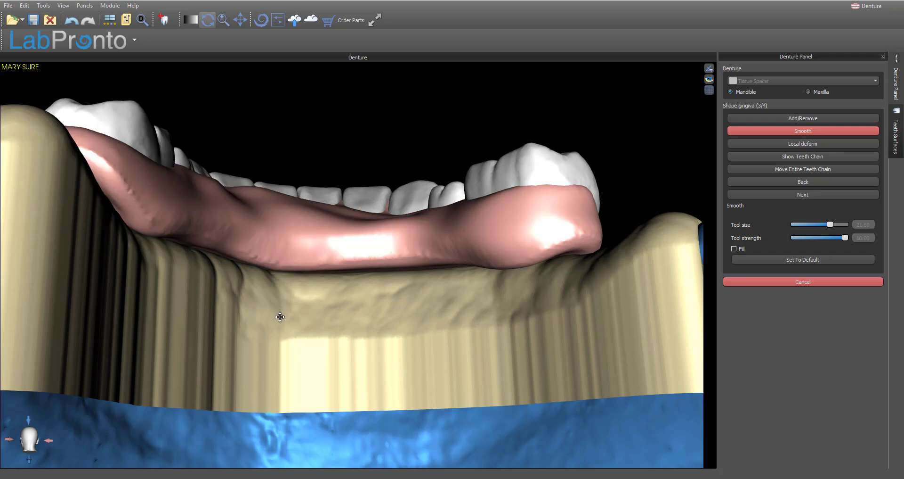
mouse_move(280, 313)
right_mouse_down()
mouse_move(256, 260)
mouse_move(186, 265)
right_mouse_up()
mouse_move(186, 265)
left_mouse_down()
mouse_move(236, 211)
mouse_move(380, 218)
mouse_move(393, 208)
mouse_move(372, 205)
mouse_move(400, 213)
mouse_move(380, 197)
mouse_move(381, 226)
left_mouse_up()
right_click_drag(433, 340, 343, 228)
mouse_move(343, 228)
left_mouse_down()
mouse_move(271, 210)
mouse_move(277, 193)
mouse_move(264, 203)
left_mouse_up()
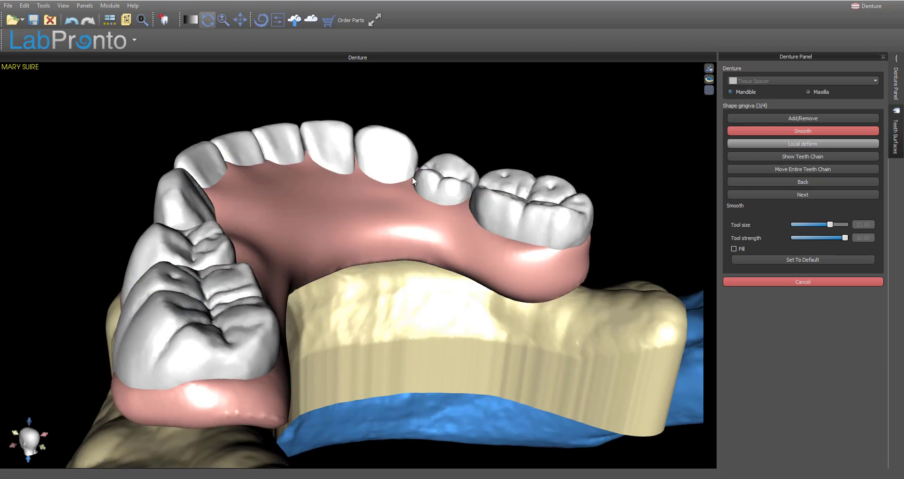
Refine the lingual gingiva behind the patient's right canine and premolar with Local Deform
left_click_drag(354, 206, 358, 197)
right_click_drag(580, 258, 408, 191)
left_click_drag(397, 178, 396, 173)
right_click_drag(485, 277, 375, 204)
left_click_drag(376, 204, 332, 195)
right_click_drag(408, 234, 770, 196)
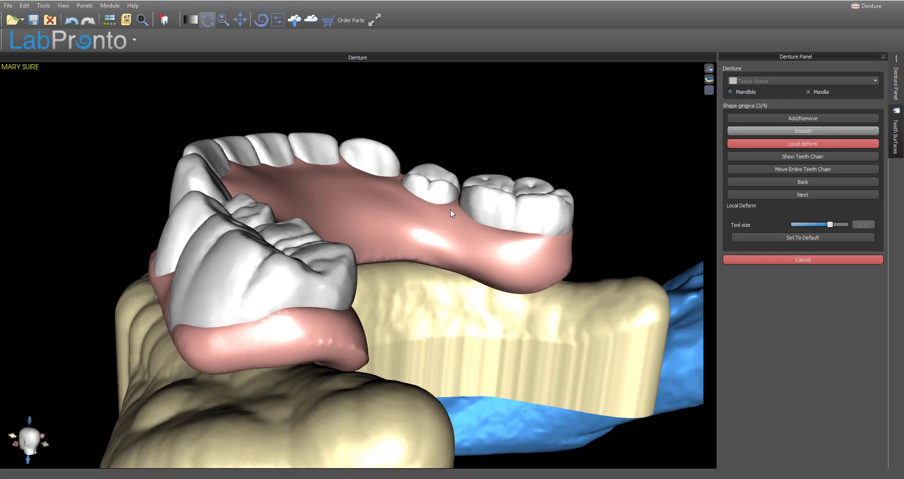
Smooth the lingual gingiva again, along with the outer gingiva on the patient's left and right sides
left_click(443, 227)
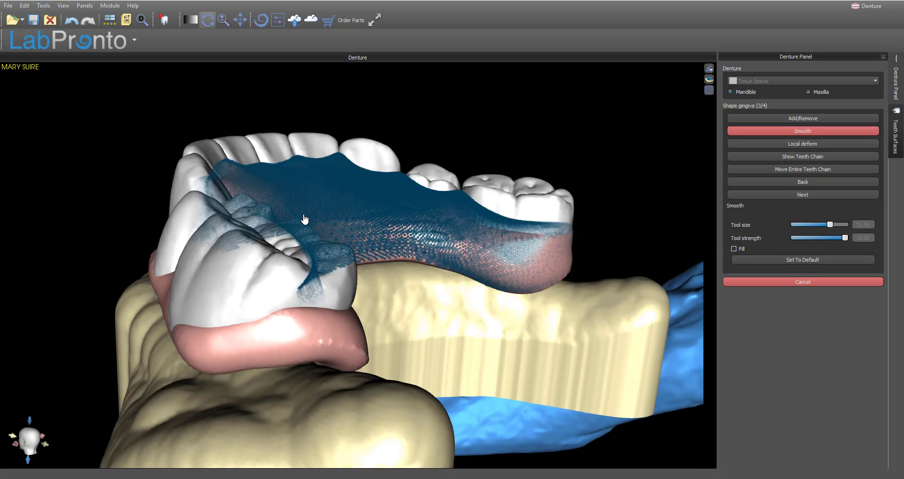
mouse_move(305, 219)
right_mouse_down()
mouse_move(571, 281)
mouse_move(414, 321)
mouse_move(374, 226)
right_mouse_up()
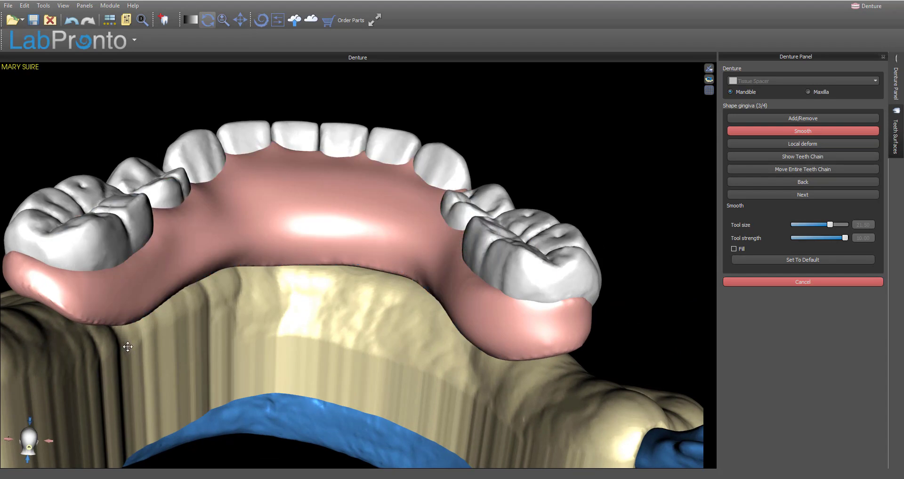
mouse_move(127, 346)
right_mouse_down()
mouse_move(452, 305)
mouse_move(299, 344)
mouse_move(435, 334)
mouse_move(439, 304)
right_mouse_up()
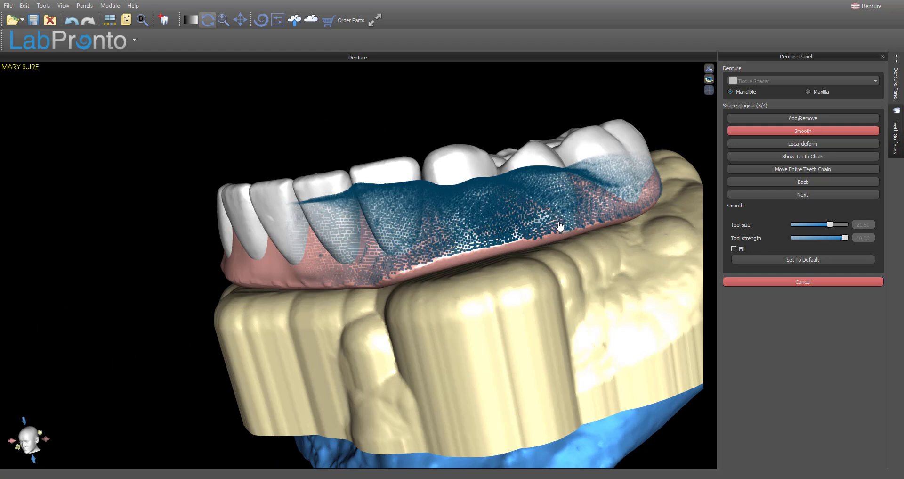
right_click_drag(232, 317, 403, 268)
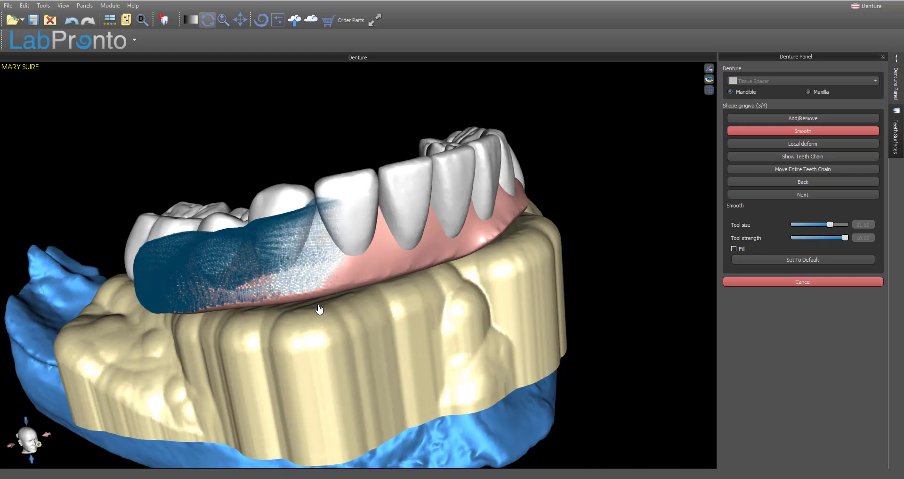
Reshape the gingiva around both first molars with Local Deform and smooth the outer gingiva along the side
right_click_drag(568, 293, 517, 300)
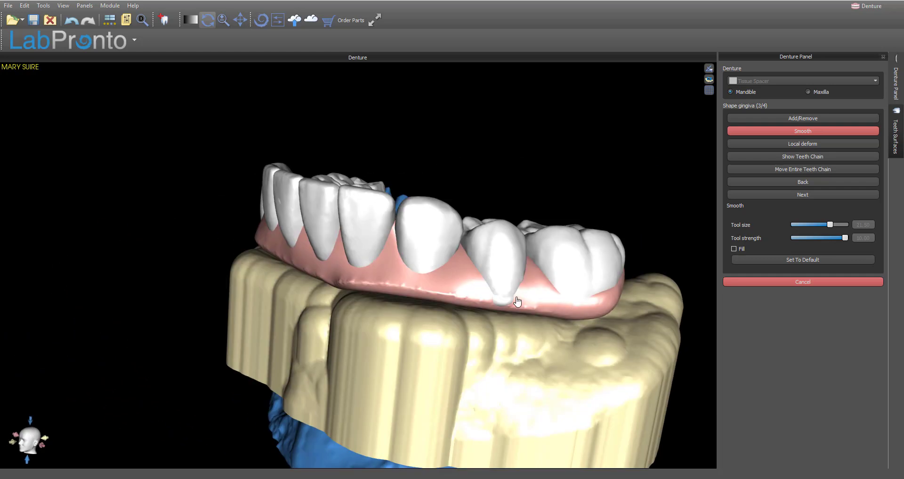
right_click_drag(162, 338, 547, 329)
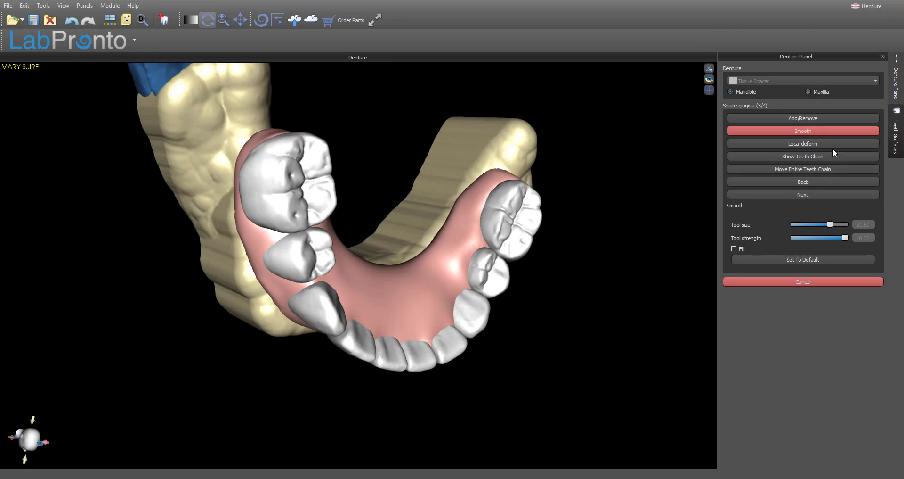
left_click(777, 143)
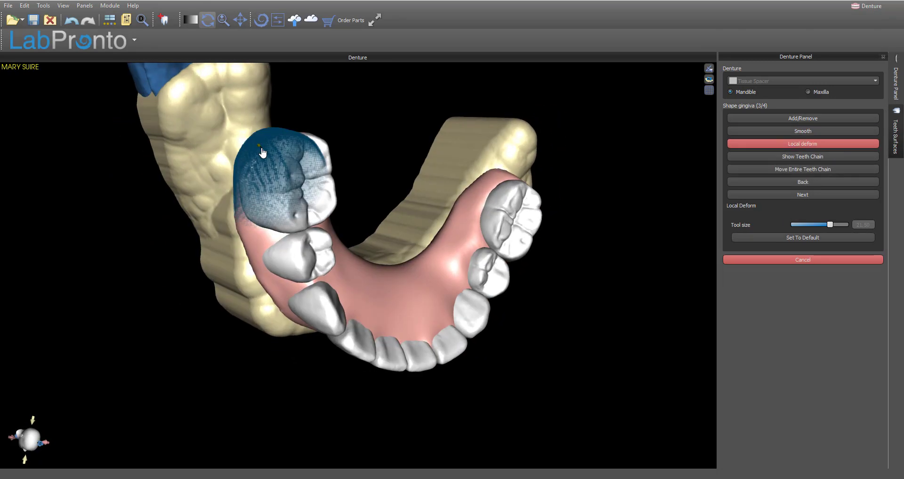
mouse_move(269, 151)
right_mouse_down()
mouse_move(362, 151)
mouse_move(190, 193)
right_mouse_up()
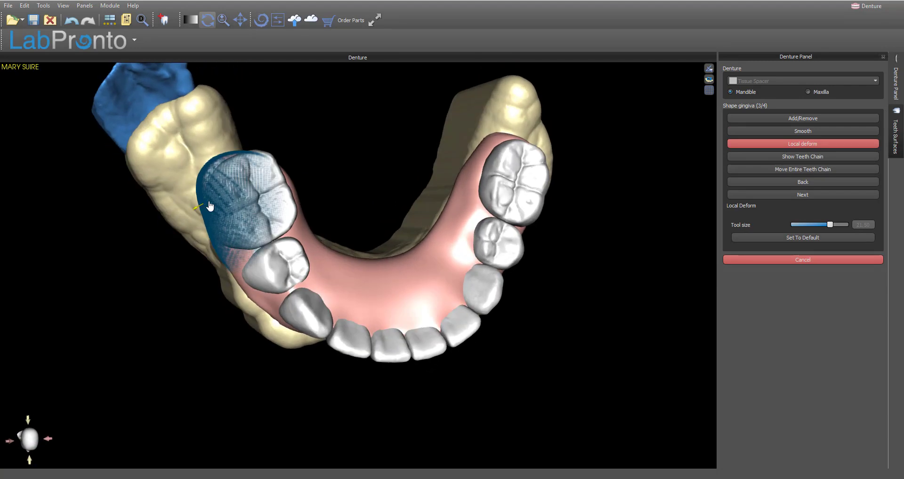
mouse_move(259, 156)
right_mouse_down()
mouse_move(337, 194)
mouse_move(251, 193)
right_mouse_up()
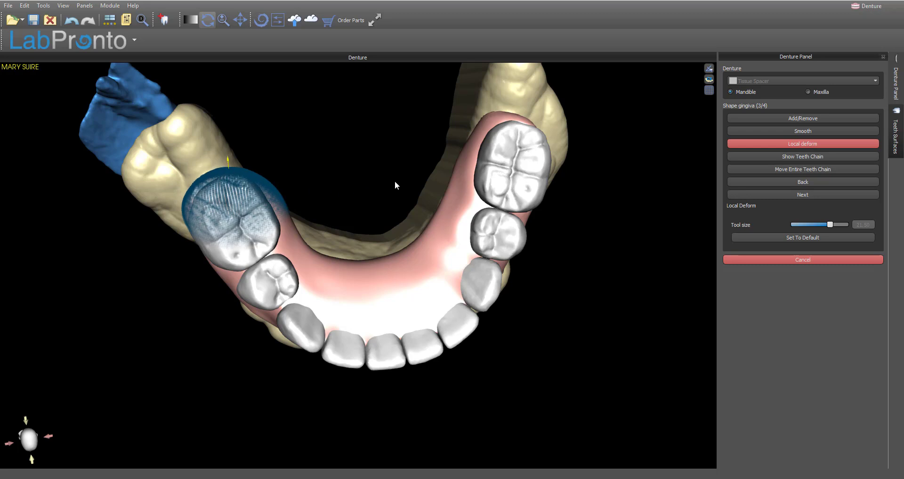
right_click_drag(396, 183, 432, 142)
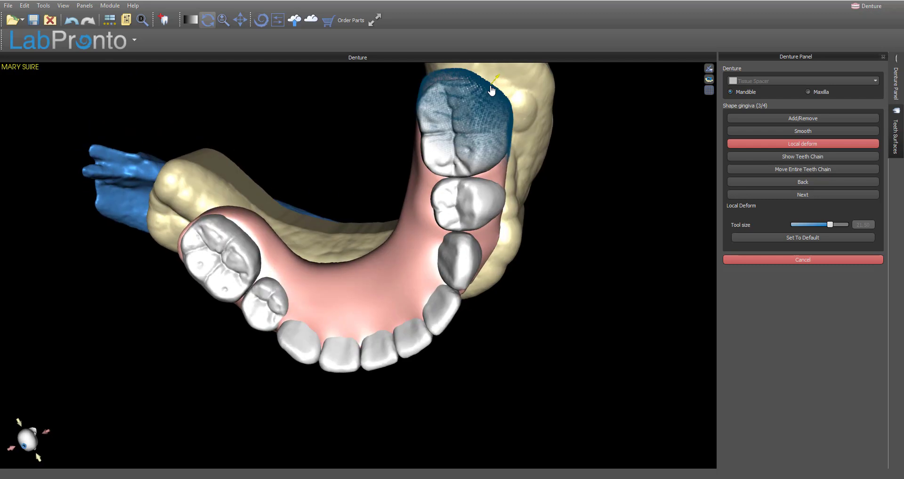
mouse_move(330, 248)
right_mouse_down()
mouse_move(552, 180)
mouse_move(448, 394)
mouse_move(490, 343)
mouse_move(281, 316)
mouse_move(250, 294)
right_mouse_up()
left_click(787, 131)
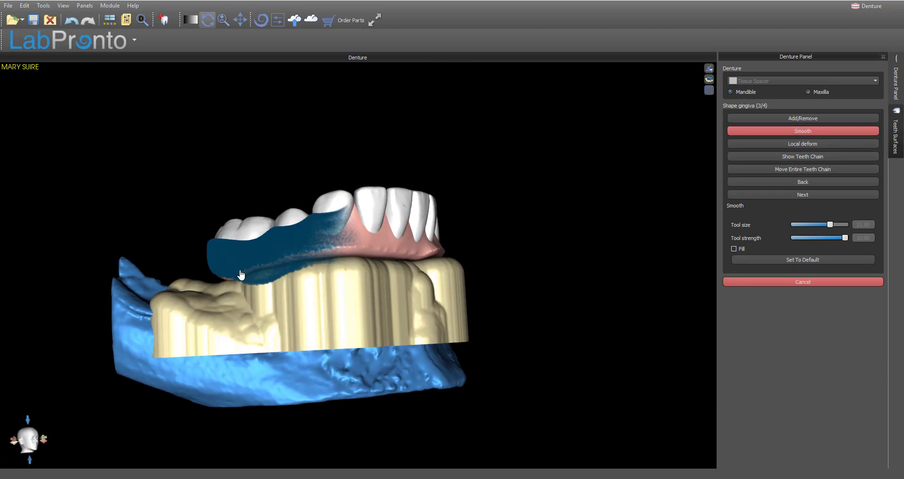
mouse_move(495, 287)
right_mouse_down()
mouse_move(238, 289)
mouse_move(494, 301)
right_mouse_up()
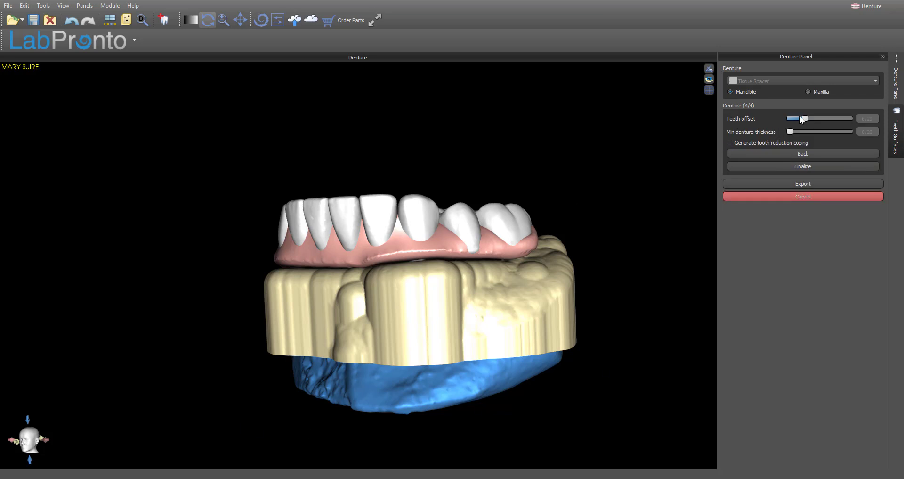
Finalize the mandibular denture without generating a tooth reduction coping
scroll(377, 254, "up", 5)
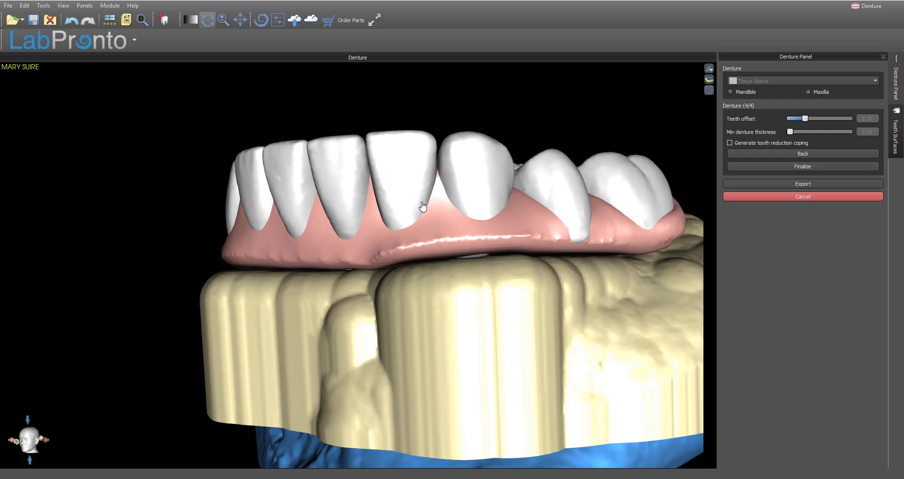
left_click_drag(290, 253, 493, 290)
left_click_drag(631, 292, 613, 254)
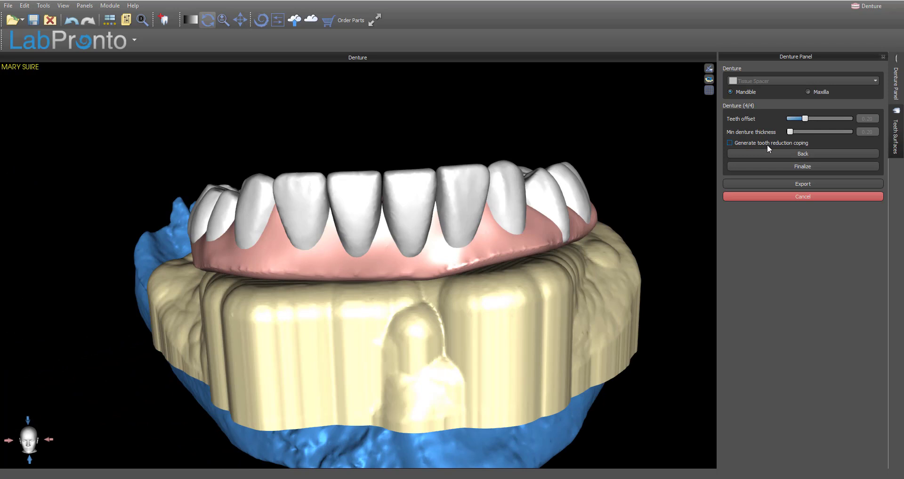
left_click(799, 164)
Hide the tan Mandibular_Undercut model and inspect the finalized denture over the reduced jaw
left_click_drag(539, 330, 497, 244)
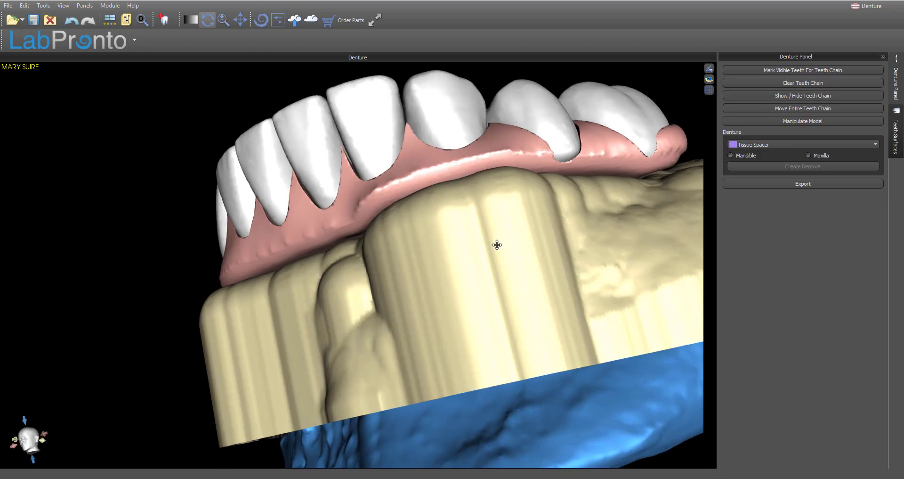
right_click(497, 244)
left_click(553, 273)
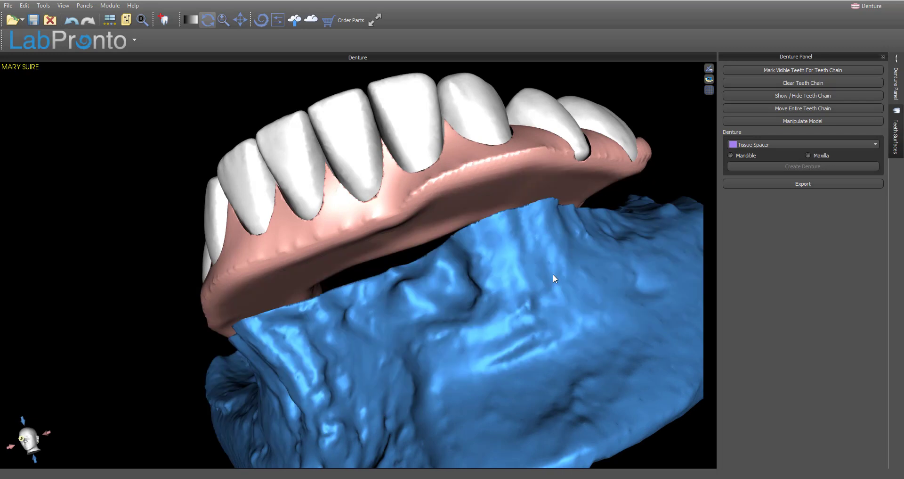
left_click_drag(454, 282, 357, 289)
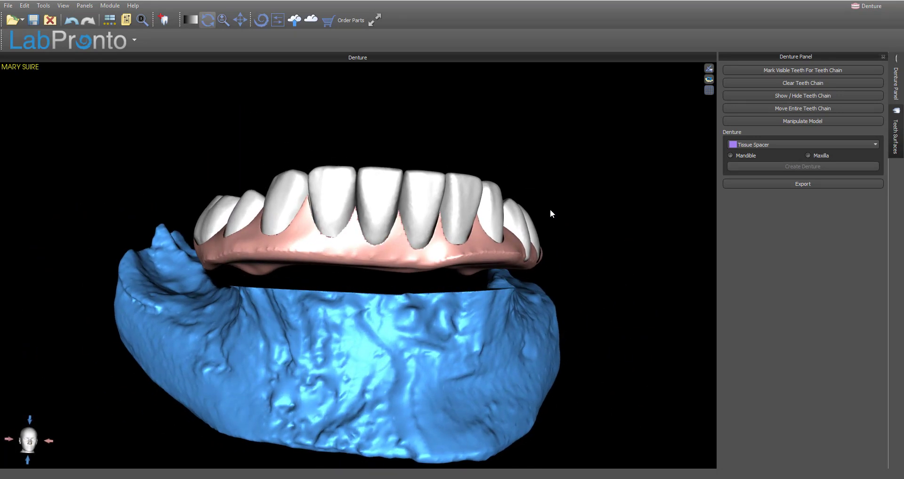
left_click_drag(552, 214, 730, 323)
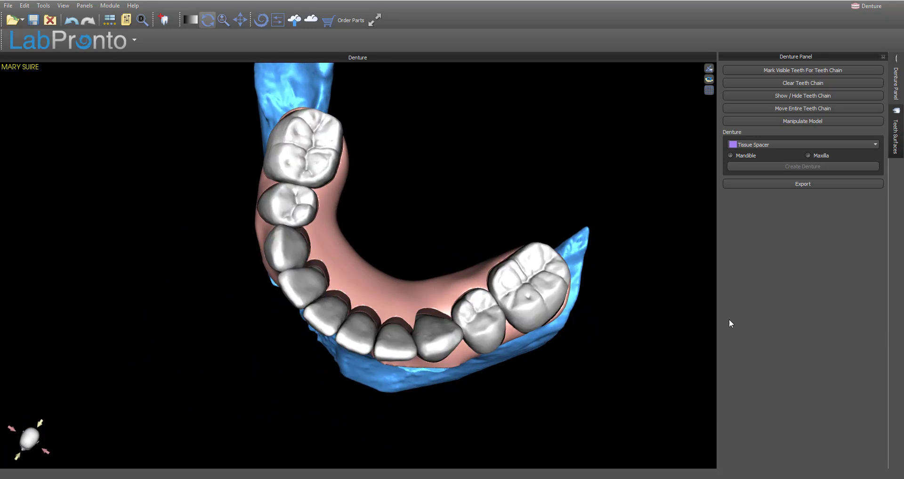
Temporarily hide the reduced right mandibular canine and first molar to examine their sockets in the denture, and show both teeth again
left_click(896, 121)
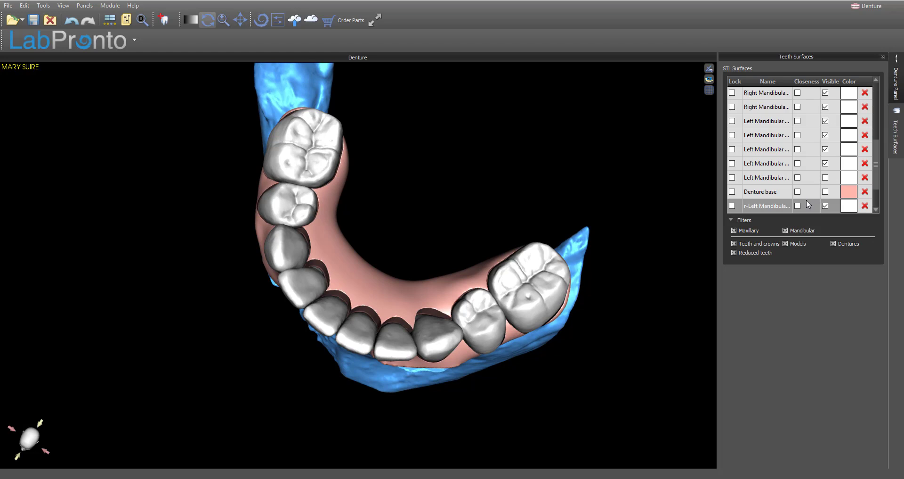
scroll(808, 203, "down", 1)
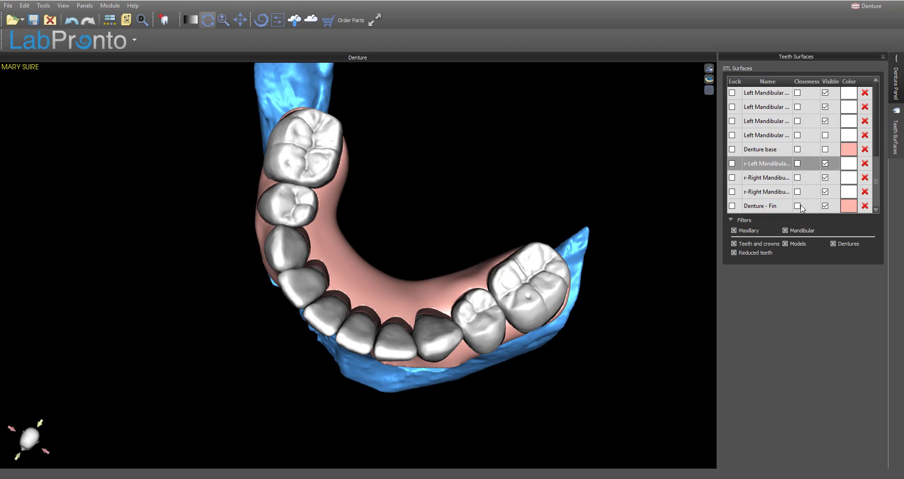
left_click(825, 191)
left_click(825, 177)
left_click_drag(377, 141, 386, 340)
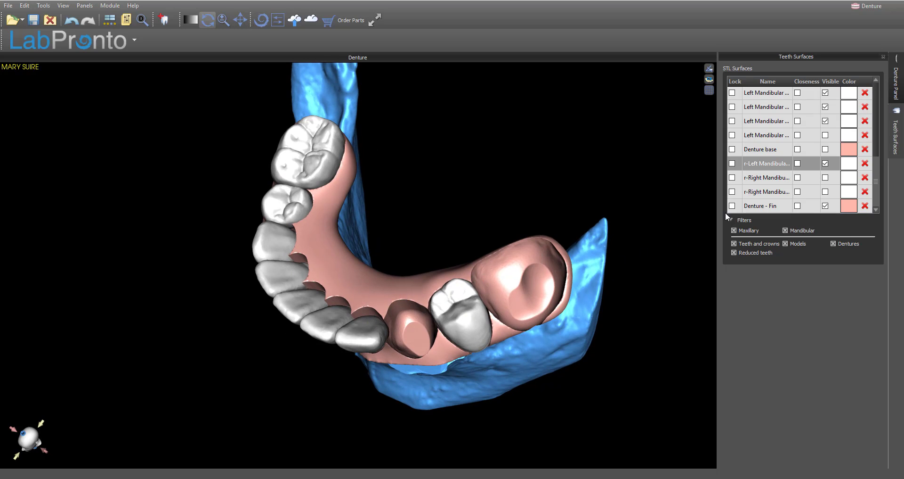
left_click(826, 192)
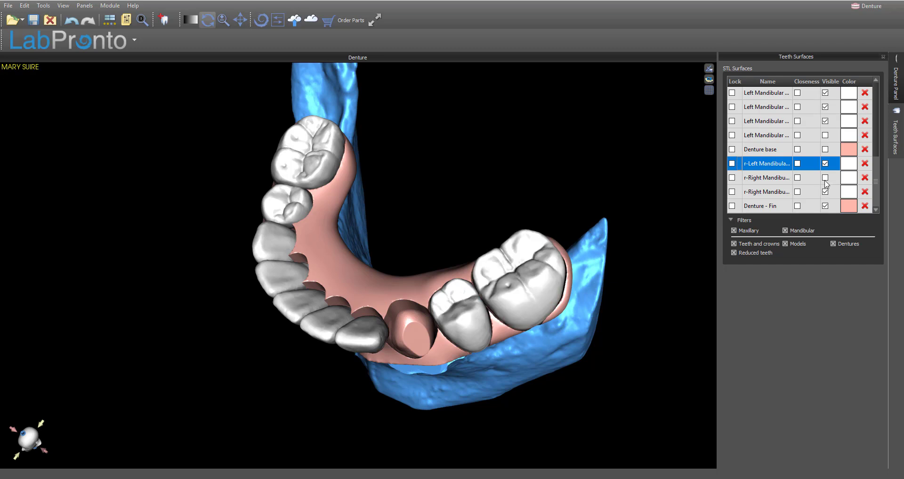
left_click(825, 178)
Hide the Denture - Fin surface, show the Denture base instead, and inspect it with the teeth
left_click(825, 206)
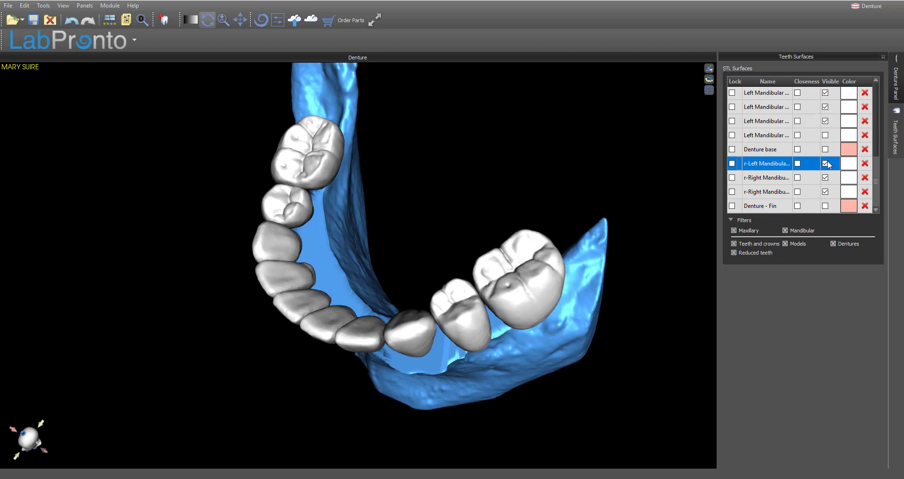
left_click(827, 155)
left_click(827, 151)
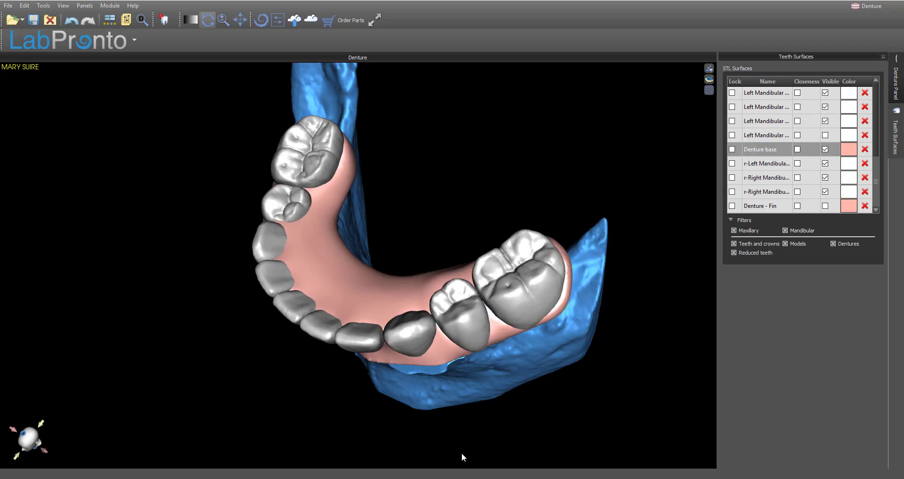
left_click_drag(460, 456, 442, 292)
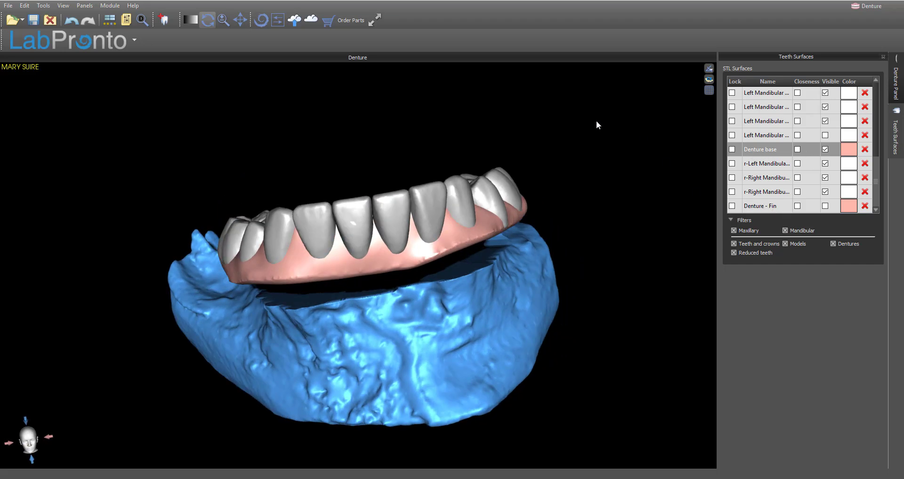
left_click_drag(596, 124, 476, 382)
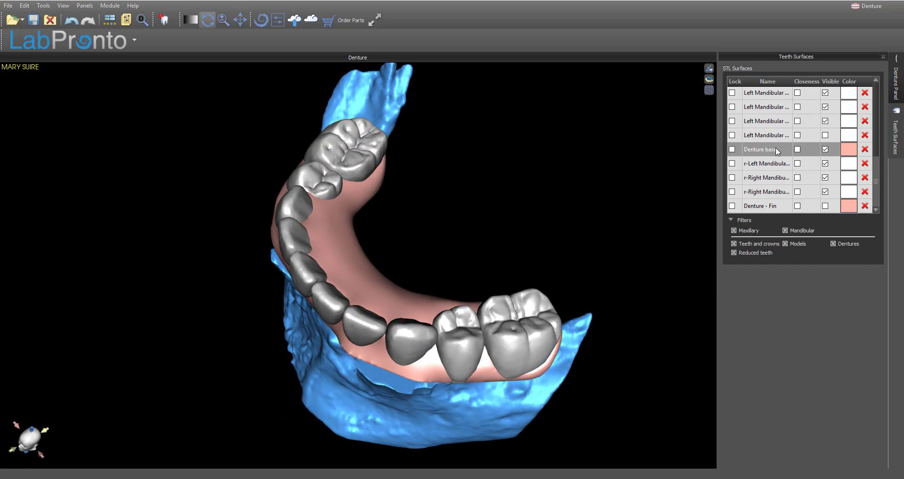
left_click_drag(382, 175, 531, 262)
left_click_drag(394, 341, 489, 230)
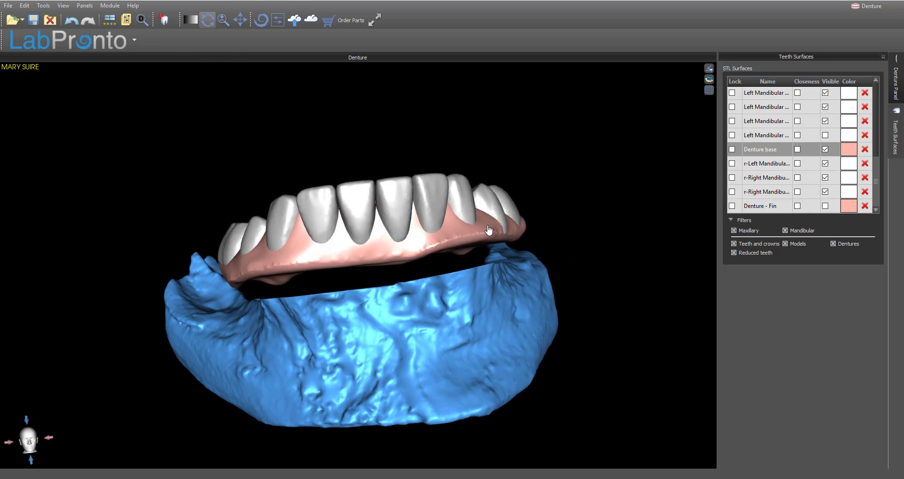
Switch from the Denture module to the Surgical Guide module in its Advanced mode
left_click(103, 5)
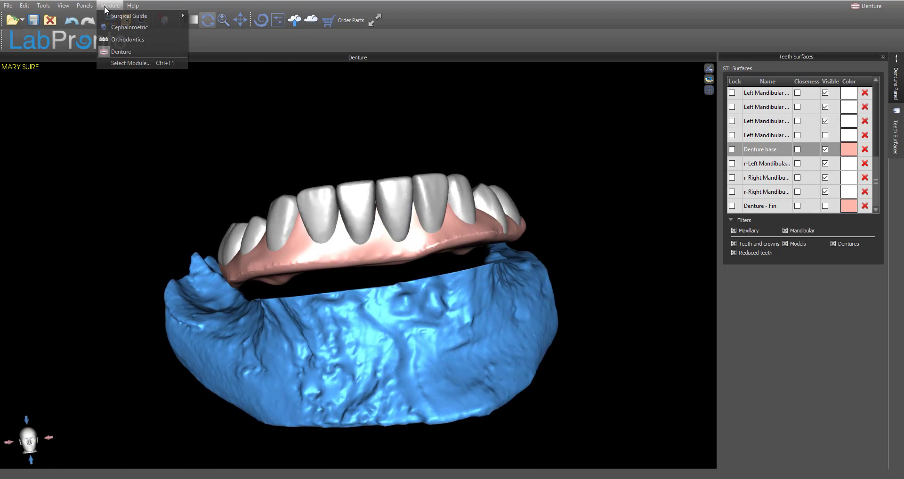
left_click(126, 47)
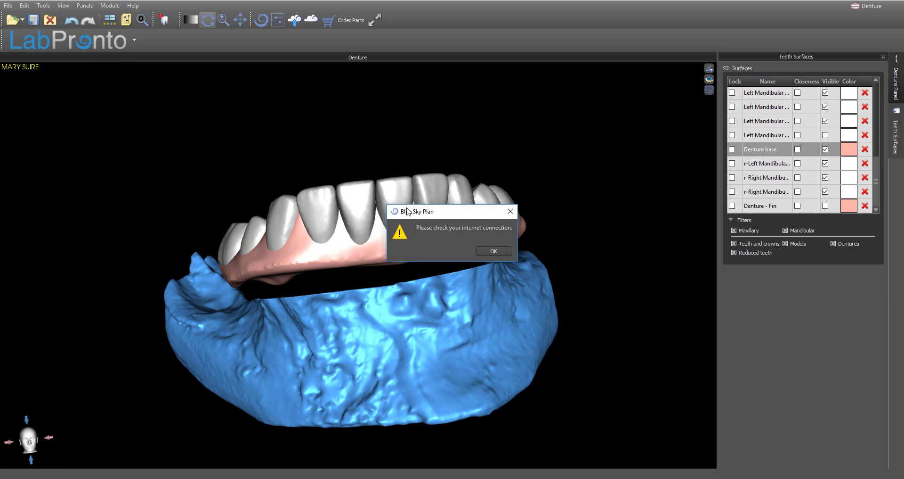
left_click(483, 247)
left_click(105, 6)
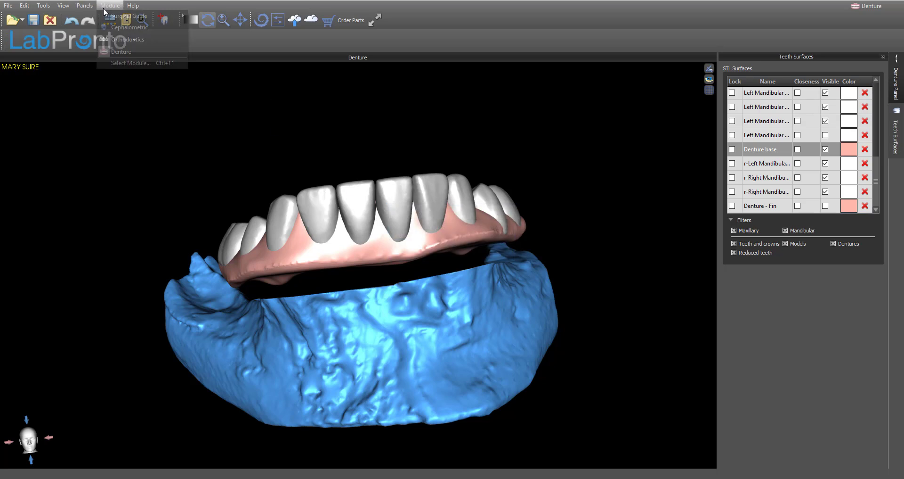
mouse_move(121, 15)
left_click(227, 43)
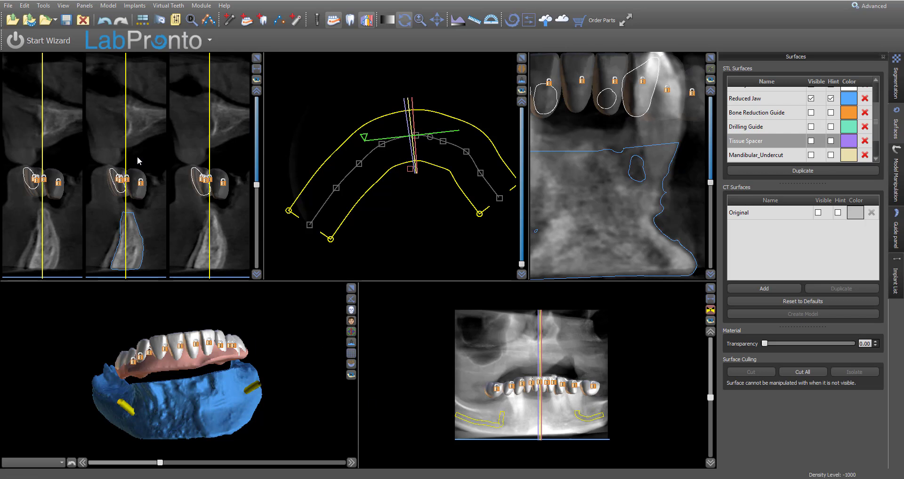
Set up a data export with the Denture base and virtual teeth, excluding both nerves and the Reduced Jaw
left_click(15, 8)
left_click(11, 7)
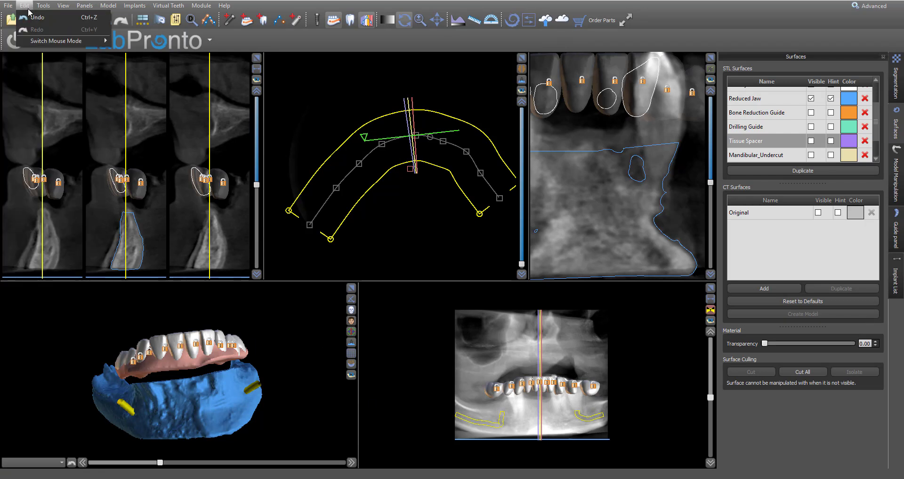
left_click(9, 7)
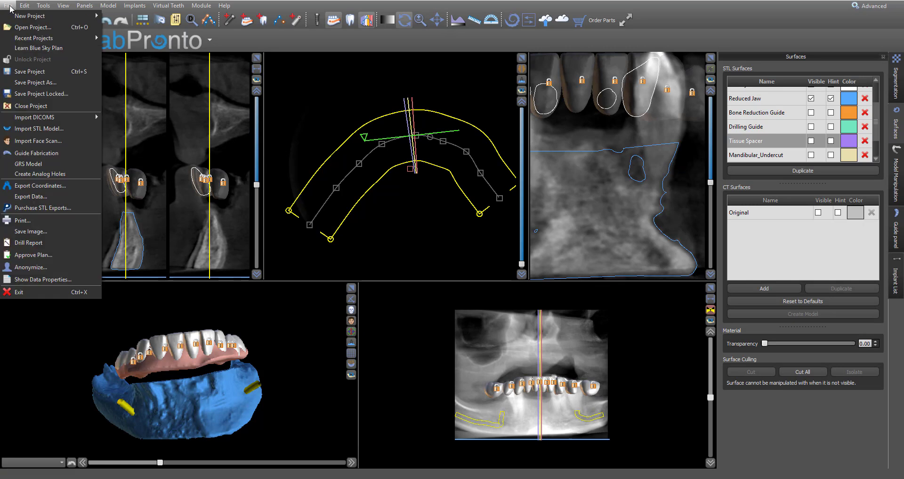
left_click(31, 195)
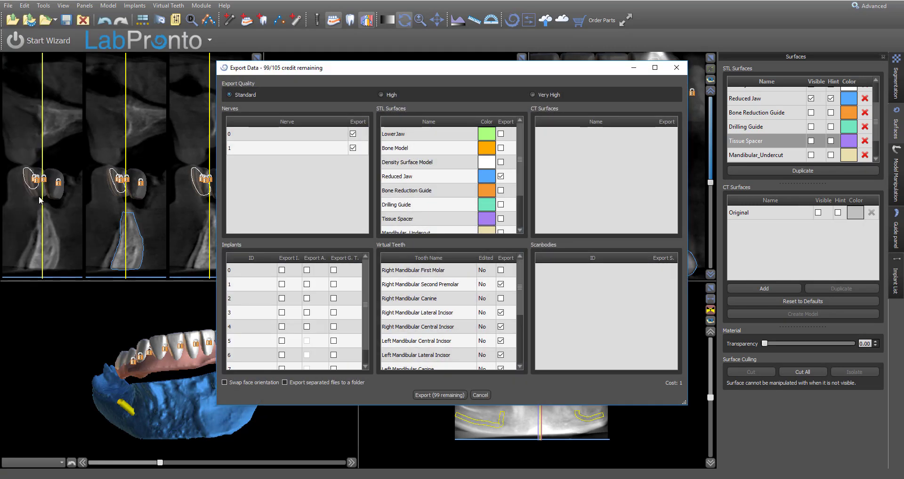
left_click(352, 121)
scroll(501, 178, "down", 1)
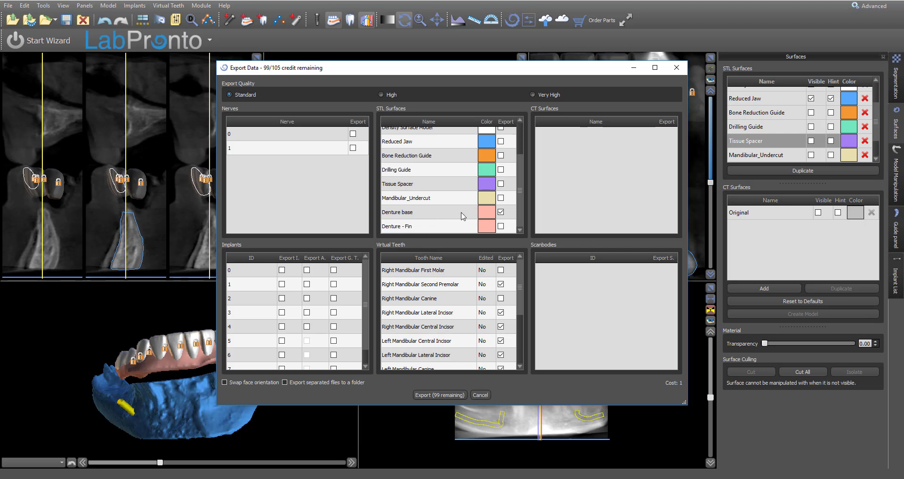
left_click(184, 334)
scroll(498, 349, "down", 3)
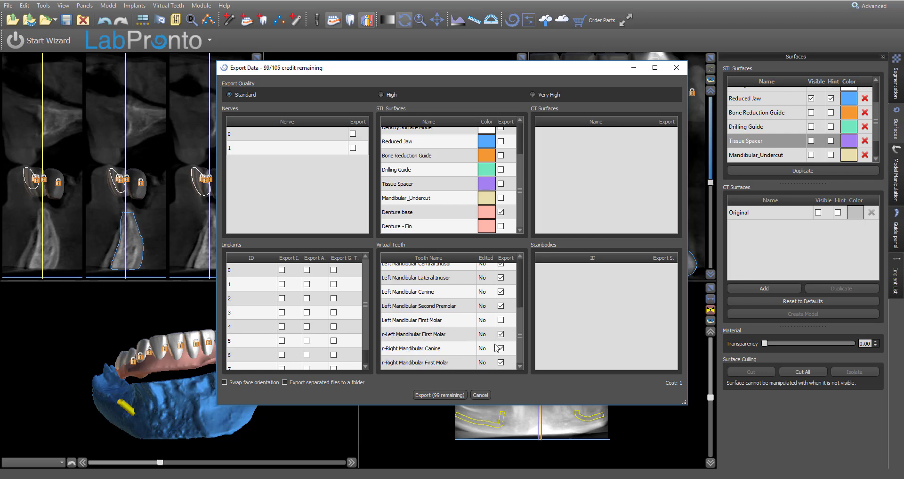
Export the Denture base with its virtual teeth, accept the credit deduction, and save the STL file as Monolithic Hybrid
left_click(449, 395)
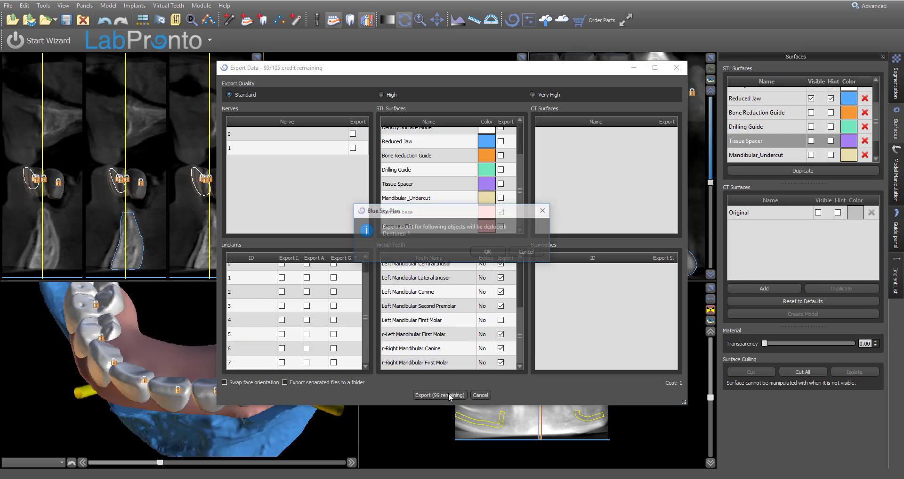
left_click(485, 252)
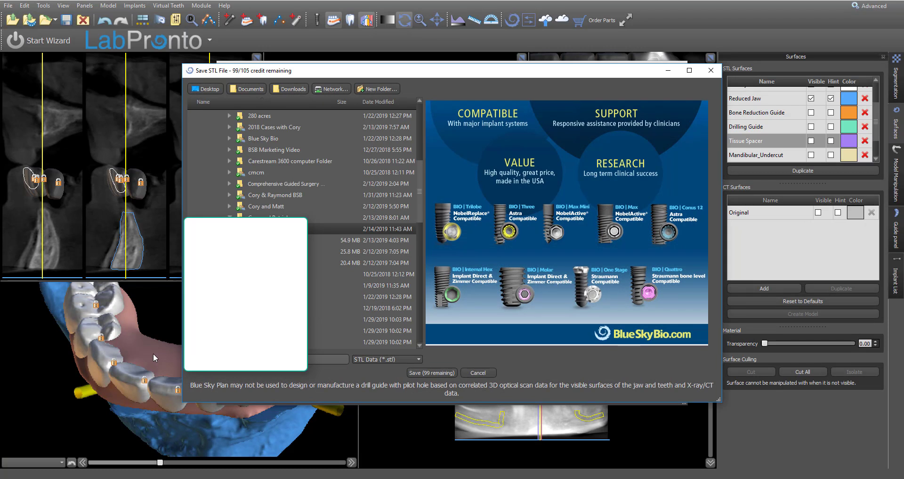
type("Monolith")
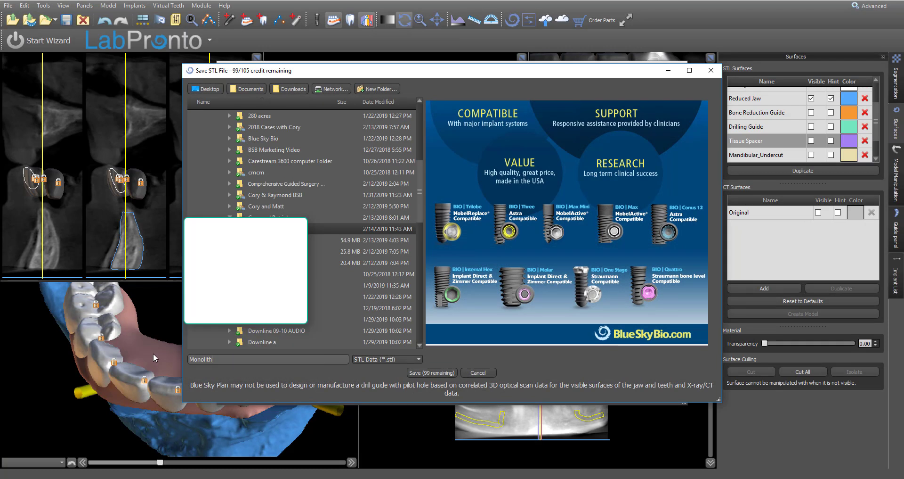
type("ic Dent")
key("BackSpace")
key("BackSpace")
key("BackSpace")
key("BackSpace")
type("Hybrid")
left_click(423, 373)
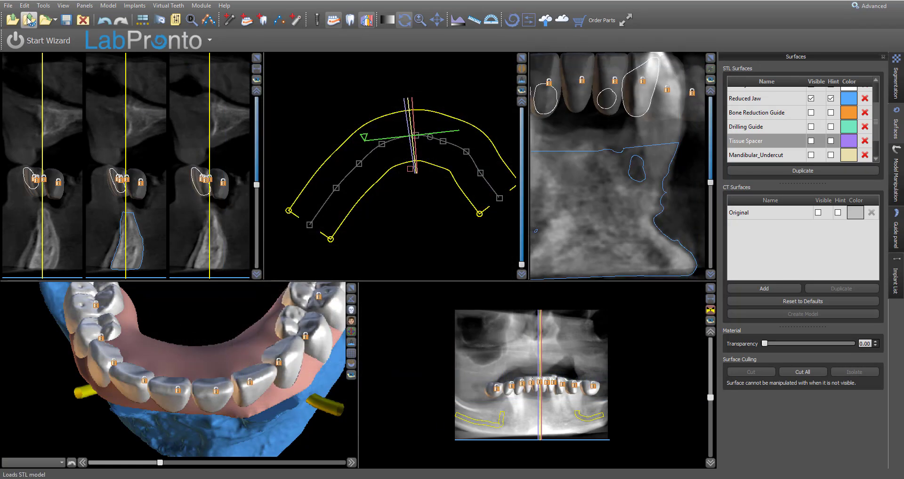
Set up another data export with only the visible virtual teeth, excluding both nerves and the Reduced Jaw surface
left_click(8, 5)
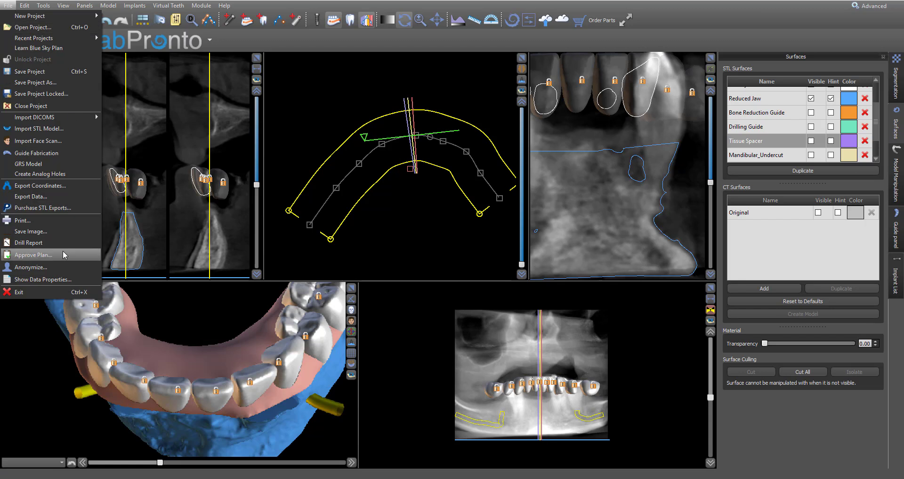
left_click(31, 196)
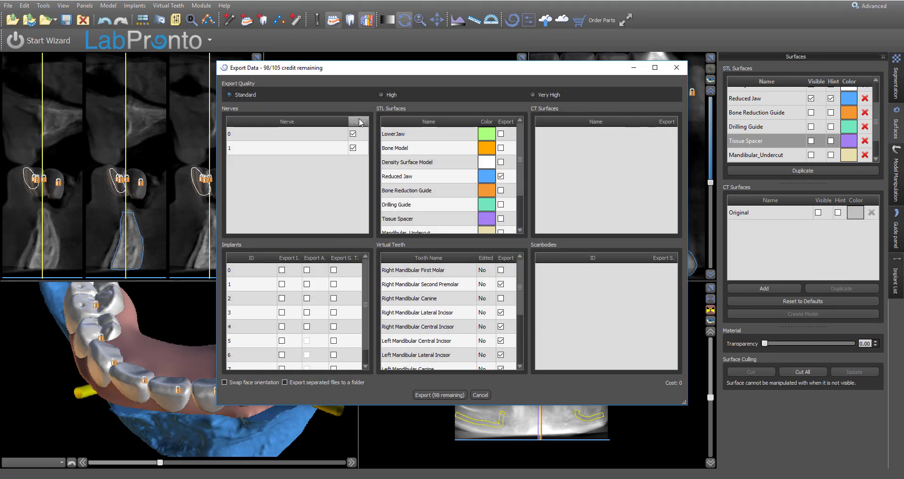
left_click(359, 121)
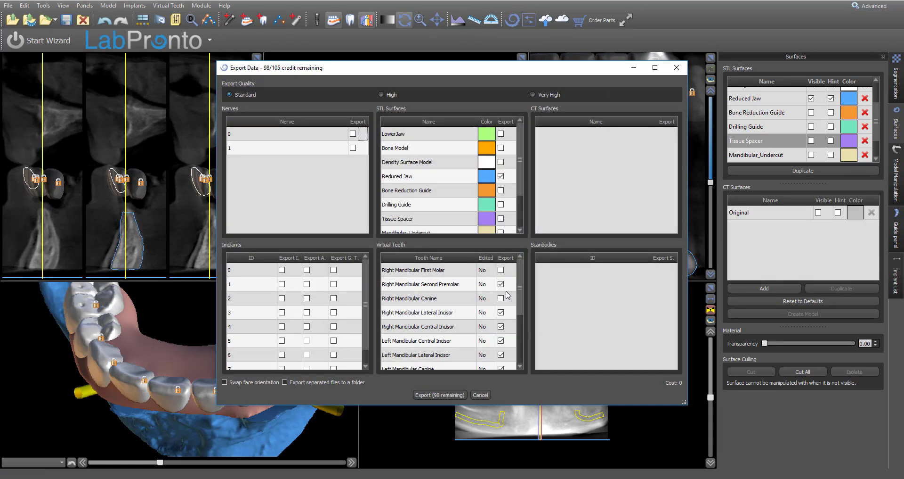
scroll(511, 283, "down", 2)
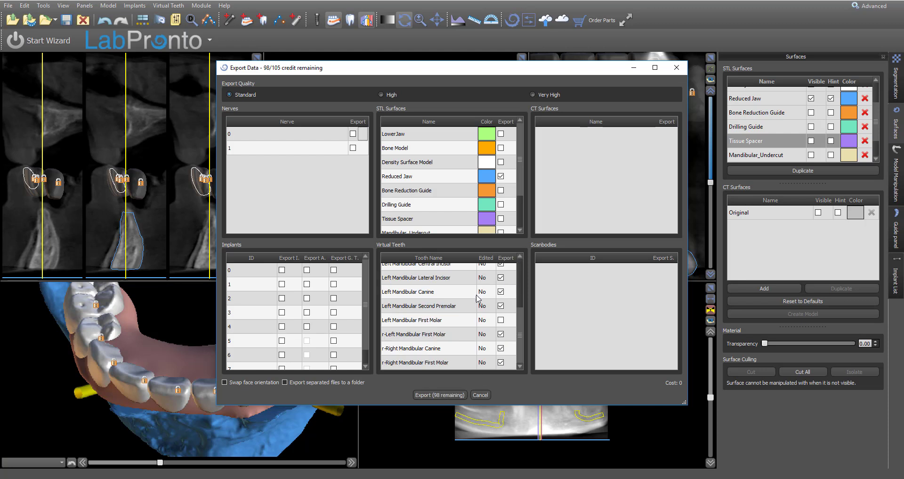
left_click(511, 122)
left_click(511, 122)
Export the selected virtual teeth as an STL file named Tooth Horseshoe
left_click(439, 394)
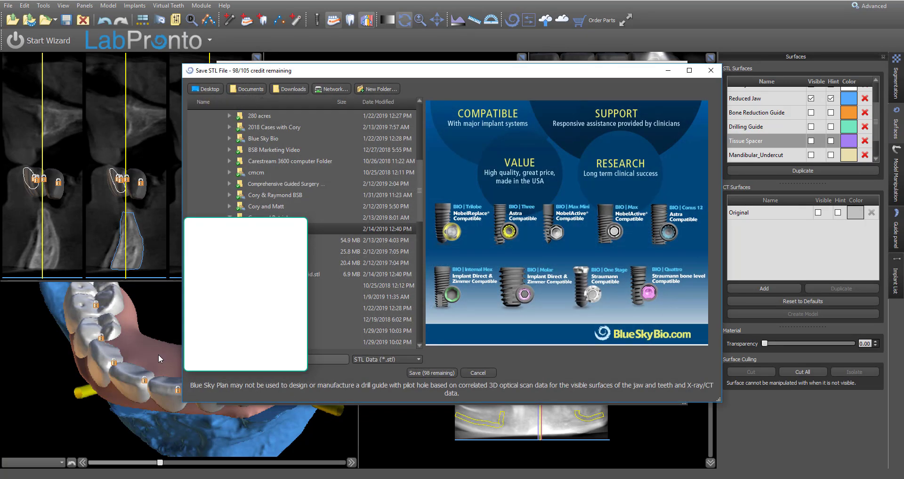
type("Tooth Hores")
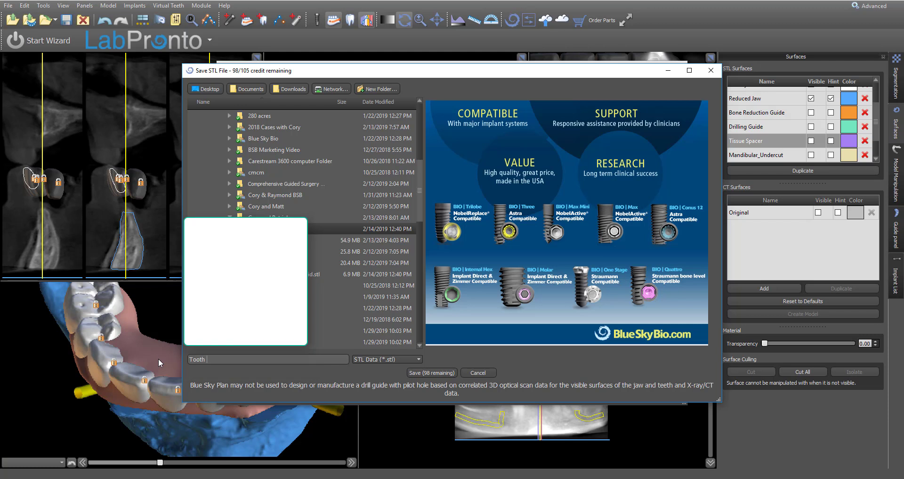
key("BackSpace")
key("BackSpace")
type("seshoe")
left_click(446, 372)
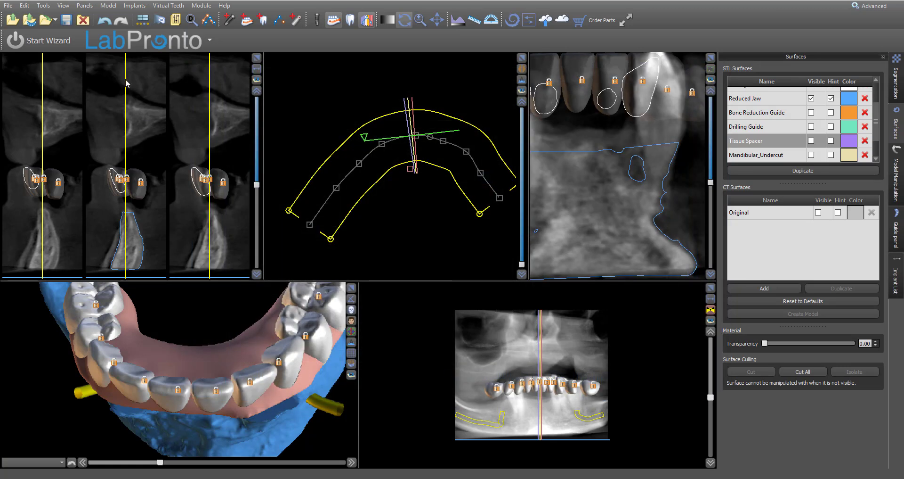
Set up a data export with only the Denture - Fin surface, excluding both nerves, the Reduced Jaw and all virtual teeth
left_click(8, 6)
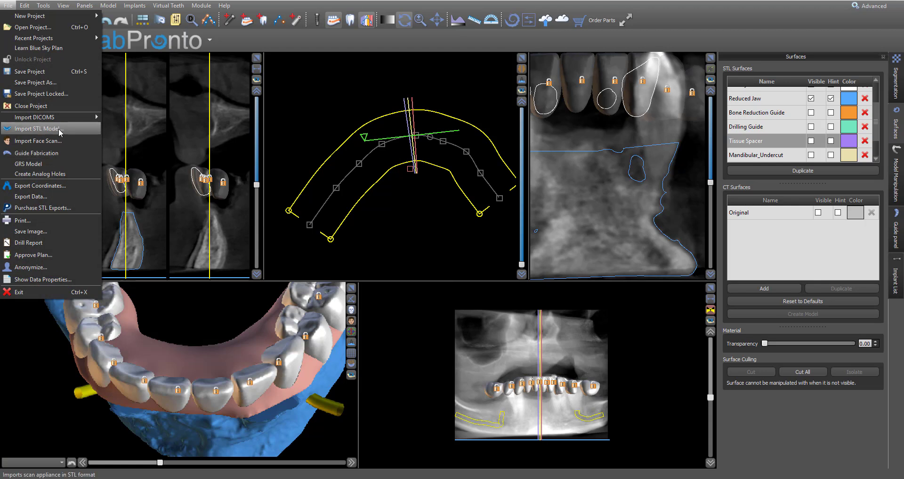
left_click(31, 196)
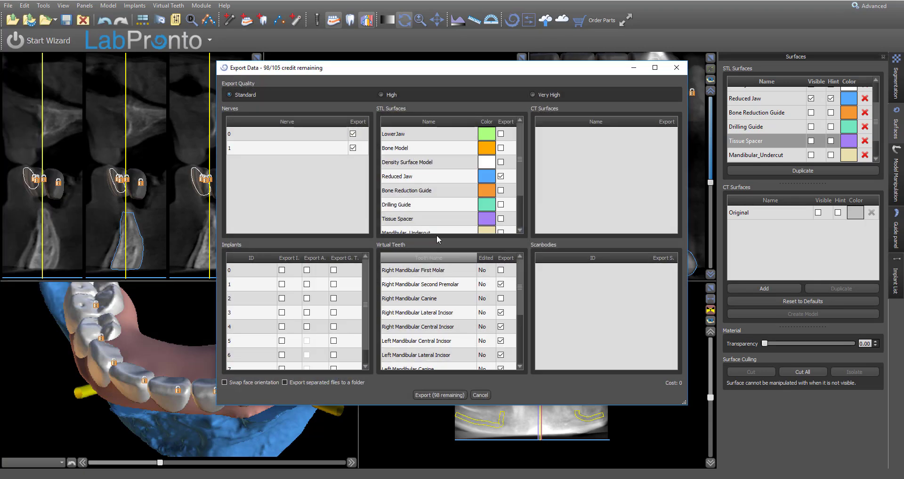
left_click(354, 123)
left_click(513, 124)
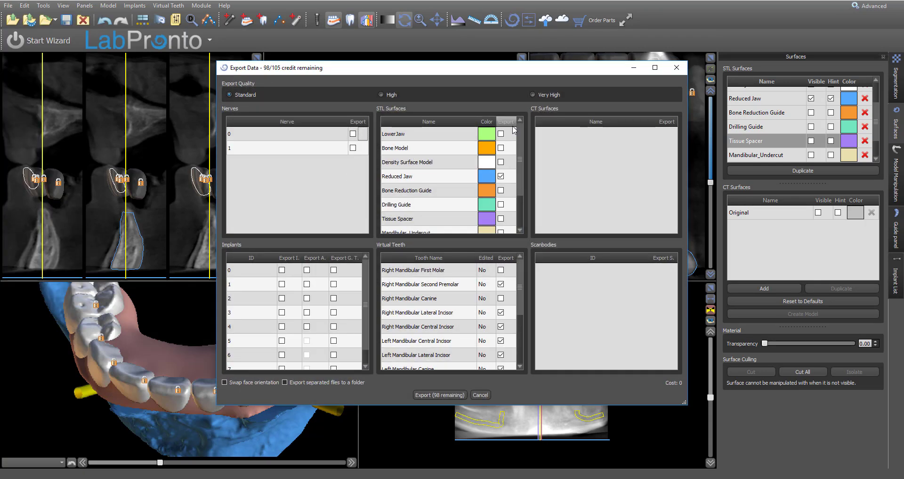
left_click(510, 121)
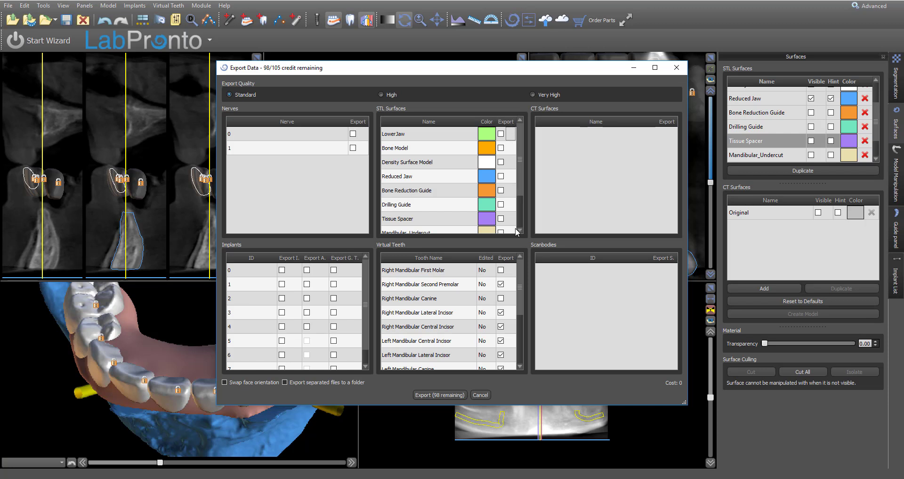
left_click(510, 259)
scroll(499, 229, "down", 1)
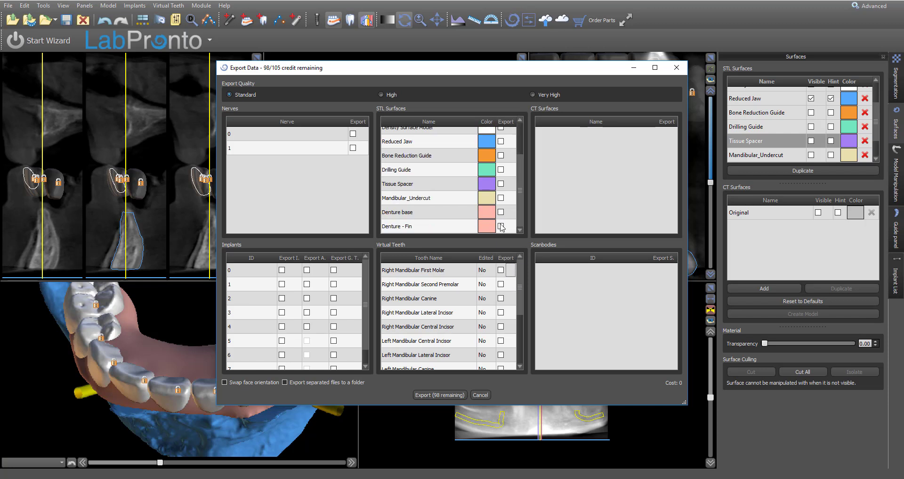
Export the Denture - Fin surface as an STL file named Socket base
left_click(428, 394)
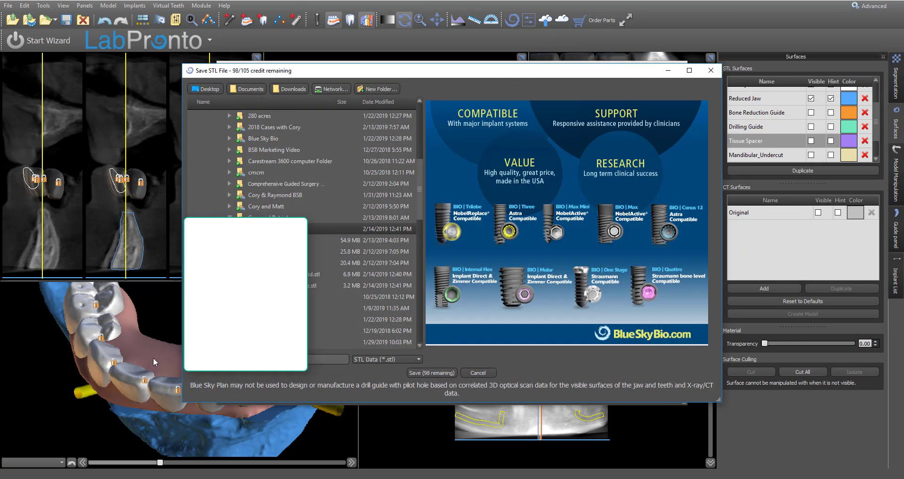
type("Socket base")
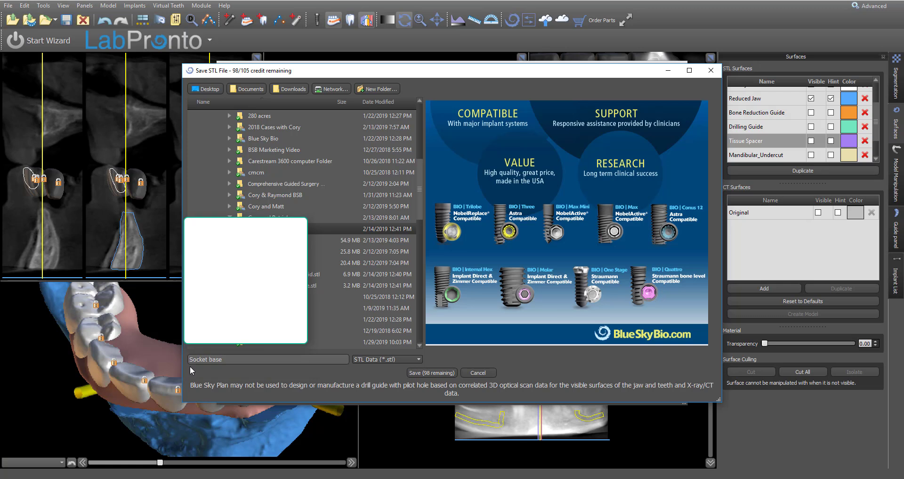
left_click(427, 372)
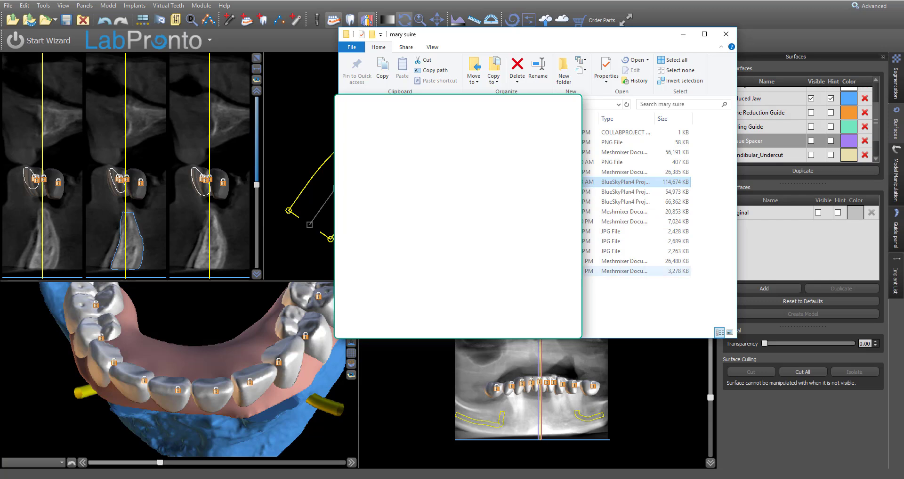
Open Tooth Horseshoe.stl in Meshmixer, enlarge the window, and inspect the teeth from the front and below
left_click(621, 271)
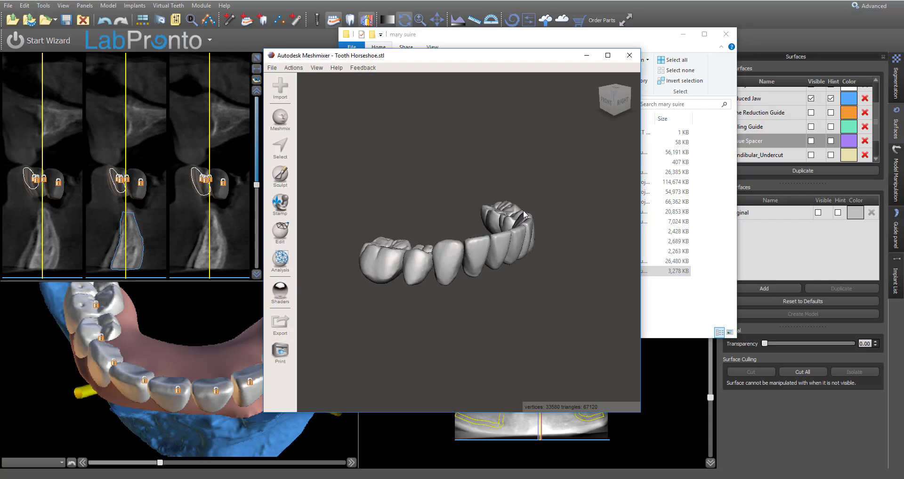
right_click_drag(574, 257, 473, 184)
left_click(607, 55)
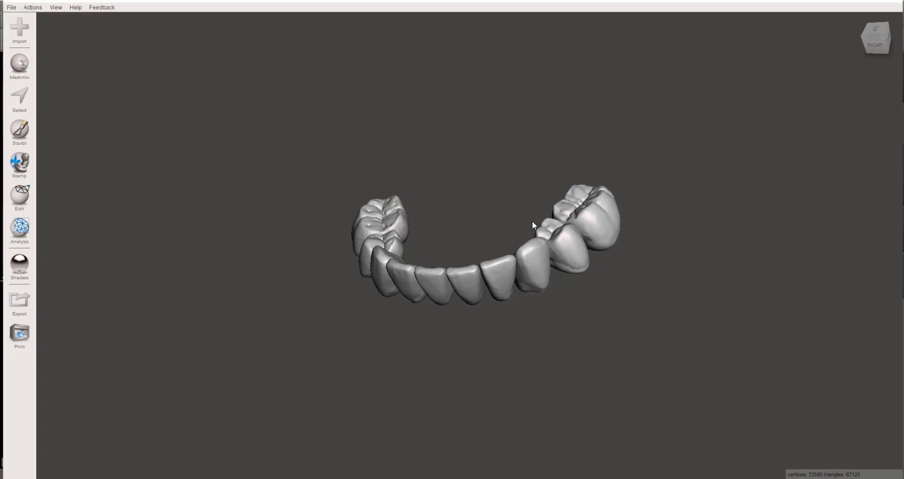
right_click_drag(532, 220, 531, 375)
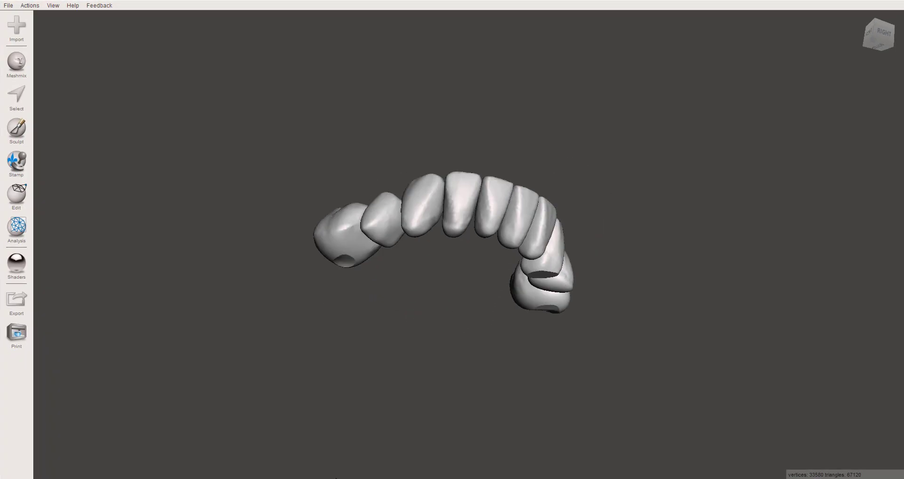
Launch RayWare and examine the occlusal surfaces of the tooth model in Meshmixer while it loads
key("super+s")
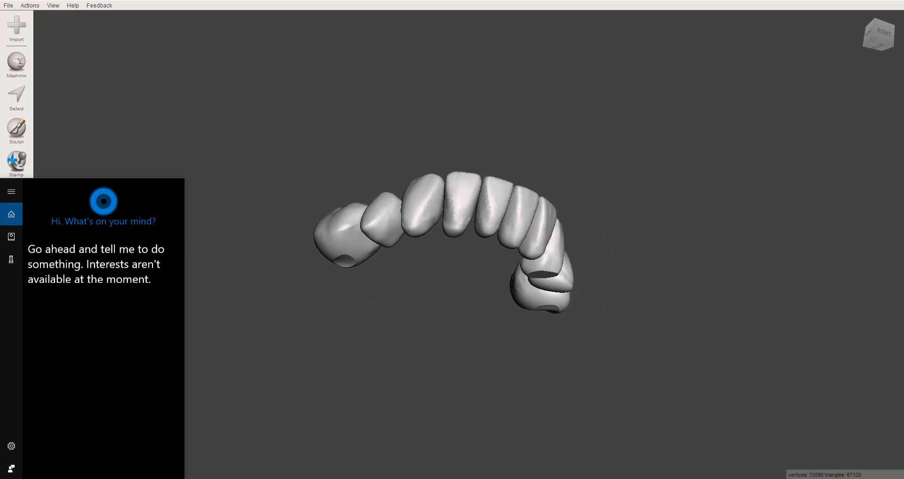
type("rayw")
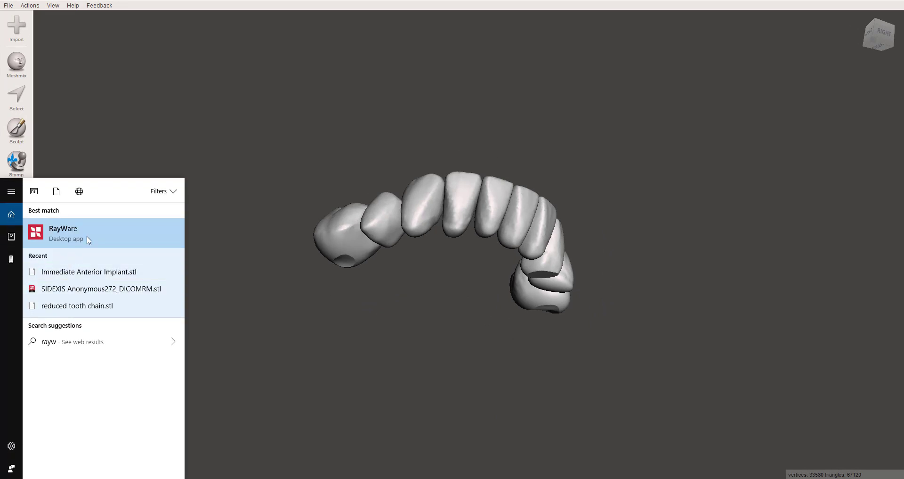
left_click(88, 237)
right_click_drag(289, 184, 353, 323)
scroll(456, 259, "up", 5)
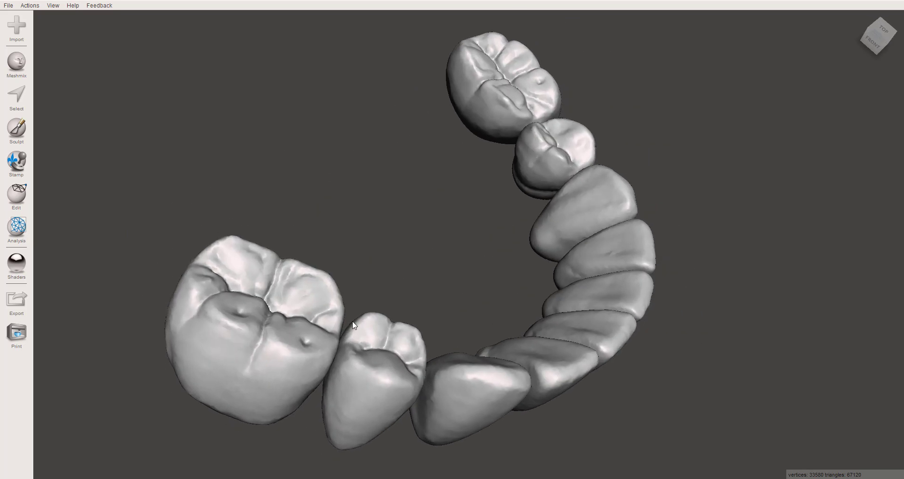
right_click_drag(565, 295, 506, 384)
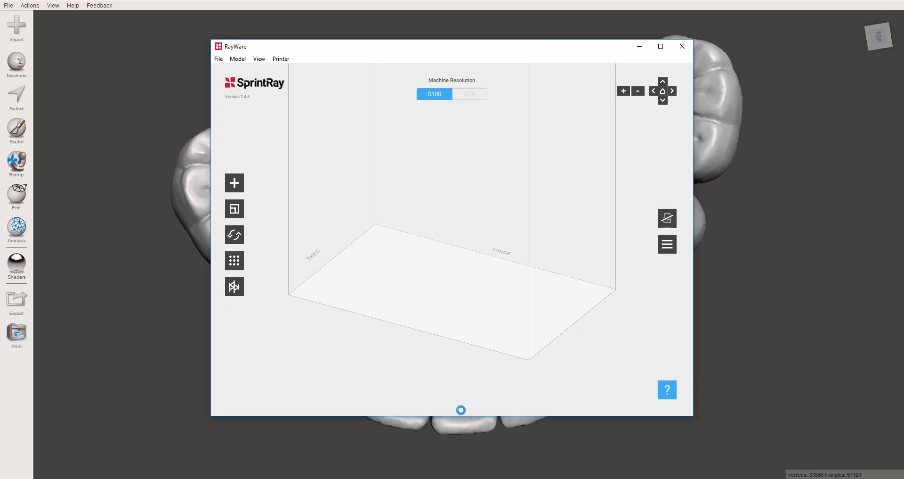
Load the Tooth Horseshoe model into RayWare and move it to the middle of the build platform
left_click(234, 183)
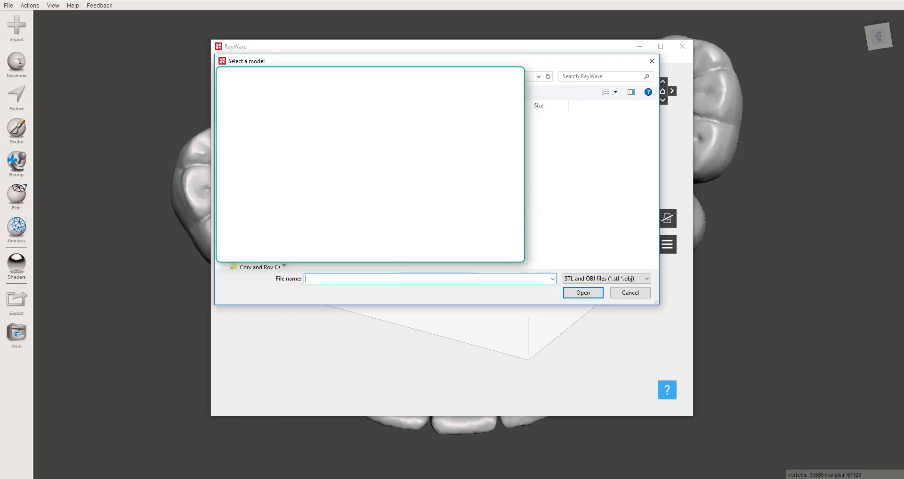
double_click(573, 147)
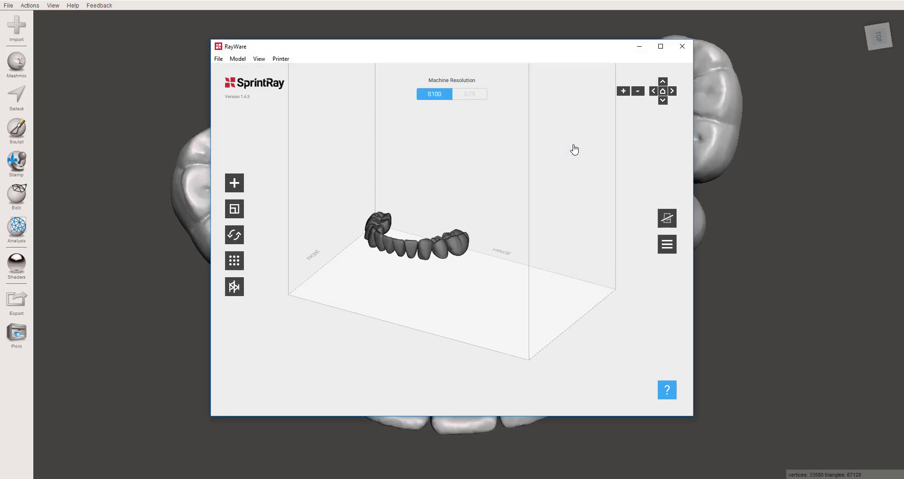
left_click_drag(444, 293, 481, 244)
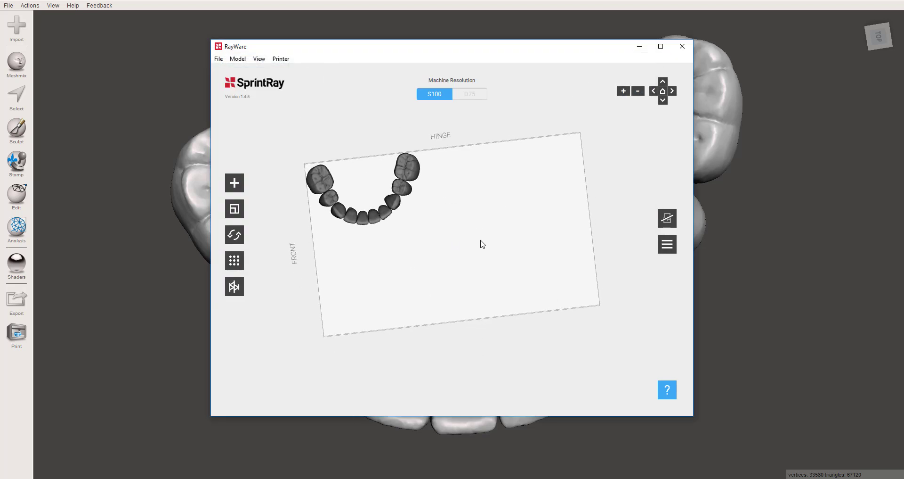
left_click(397, 203)
left_click_drag(397, 203, 476, 240)
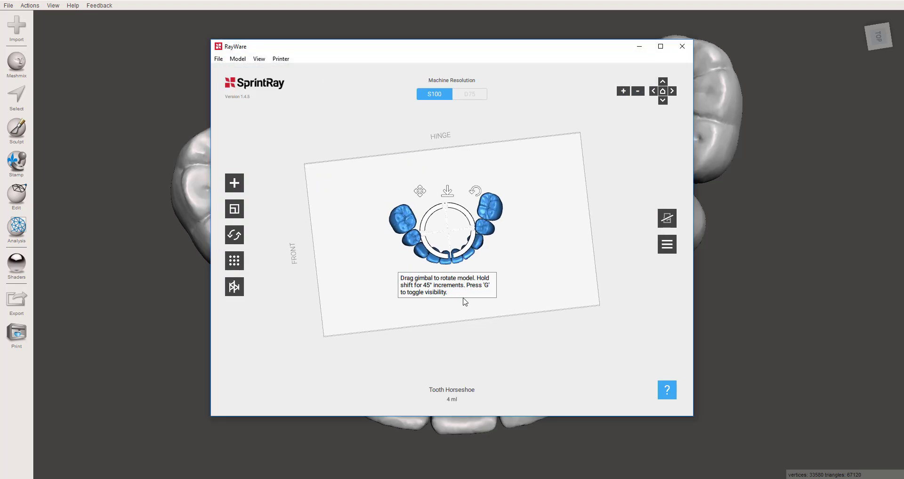
Rotate the Tooth Horseshoe model on the build platform and generate supports with the recommended medium density and strength
left_click(239, 287)
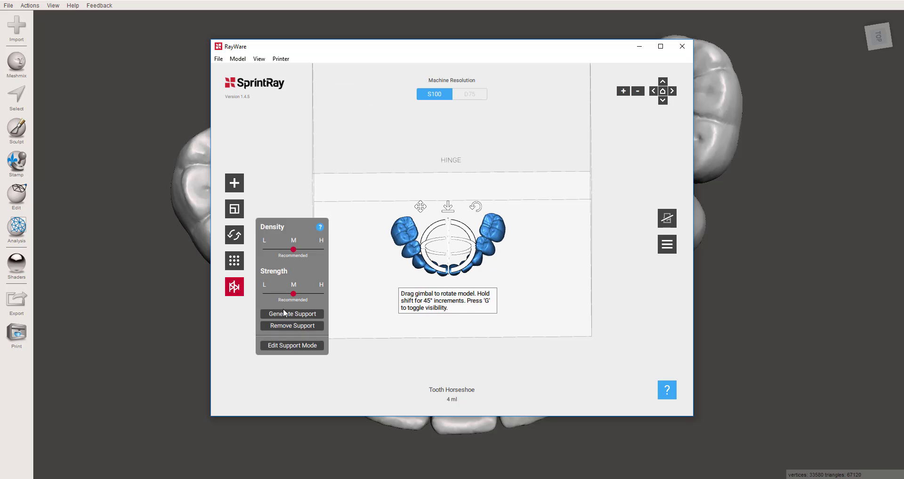
left_click(285, 313)
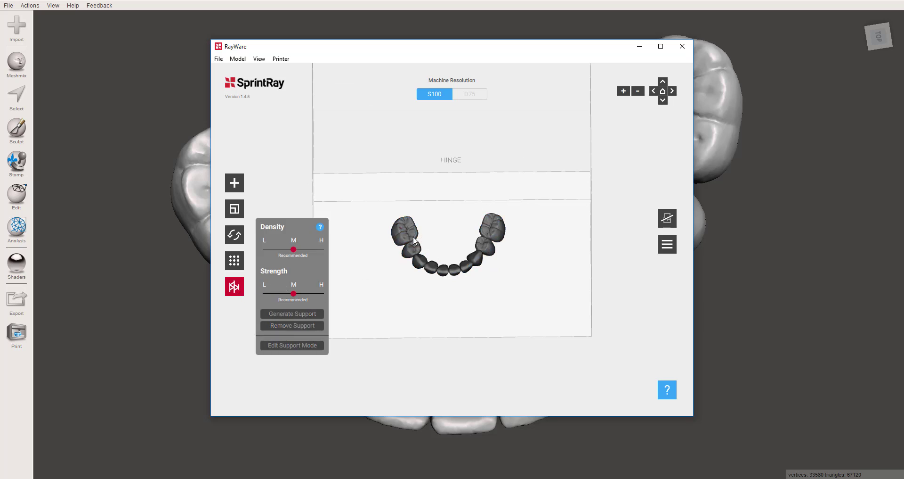
left_click(413, 240)
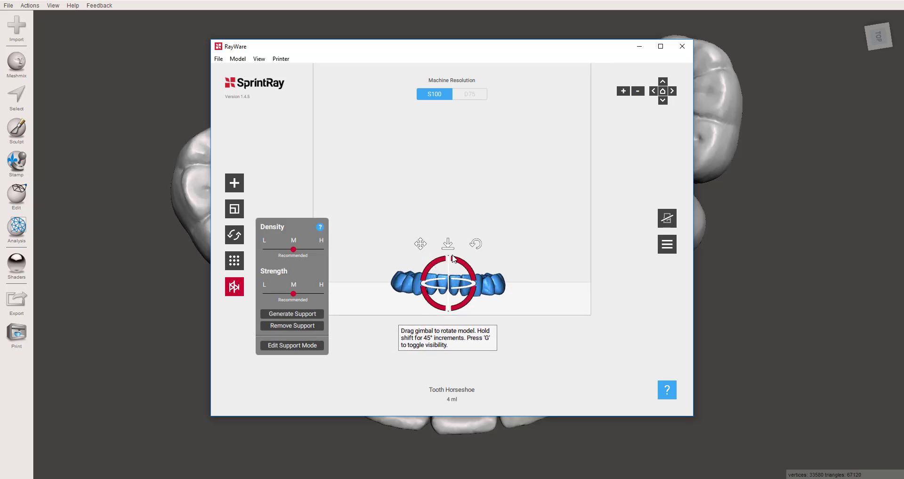
left_click_drag(452, 258, 480, 316)
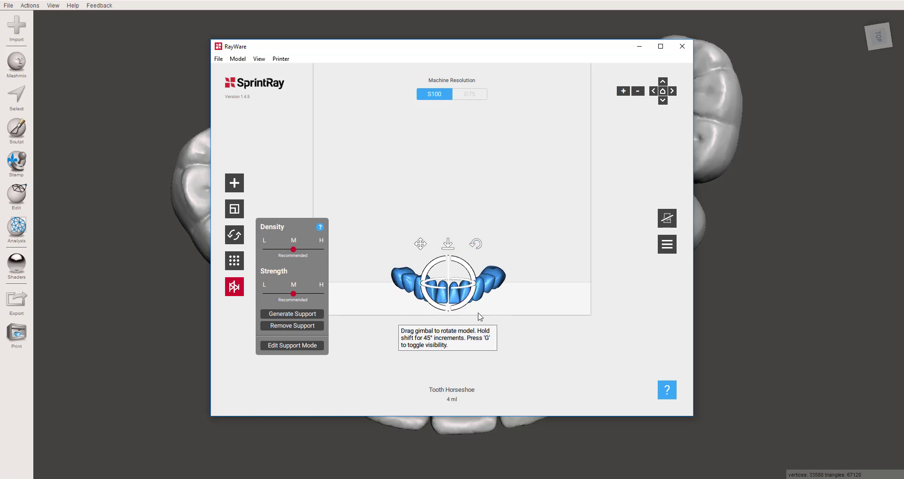
left_click(286, 314)
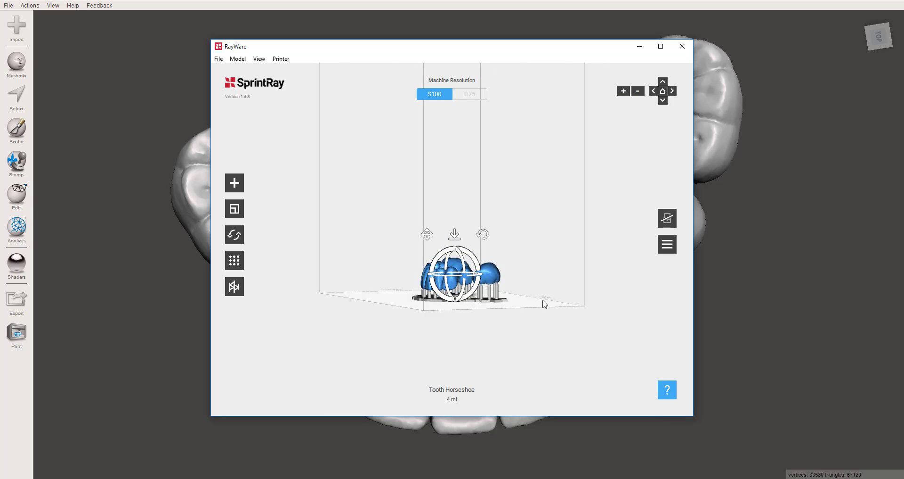
Inspect the supported teeth, set the print material to NextDent MFH BL, and close RayWare
scroll(543, 300, "down", 3)
scroll(537, 300, "up", 9)
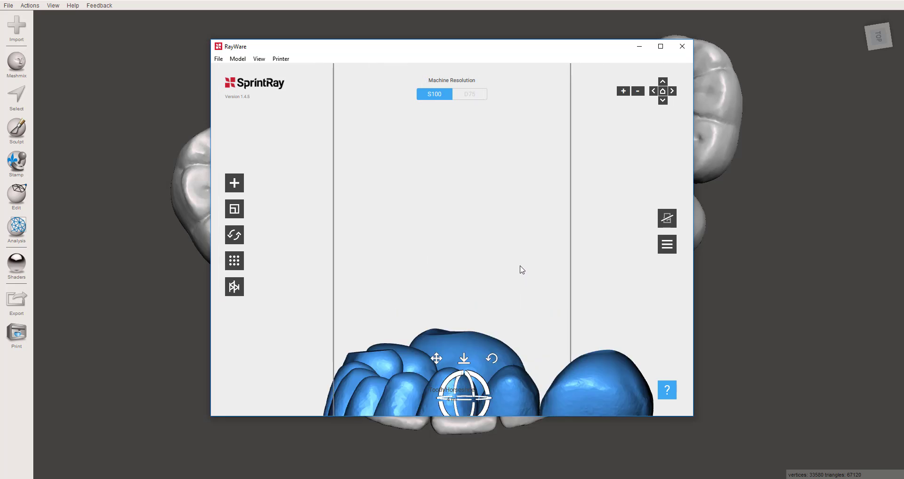
scroll(522, 269, "down", 5)
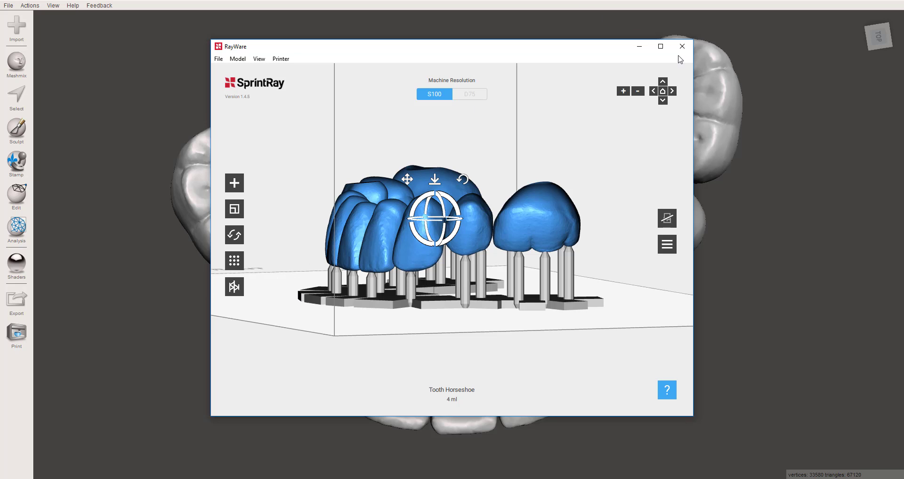
left_click(664, 222)
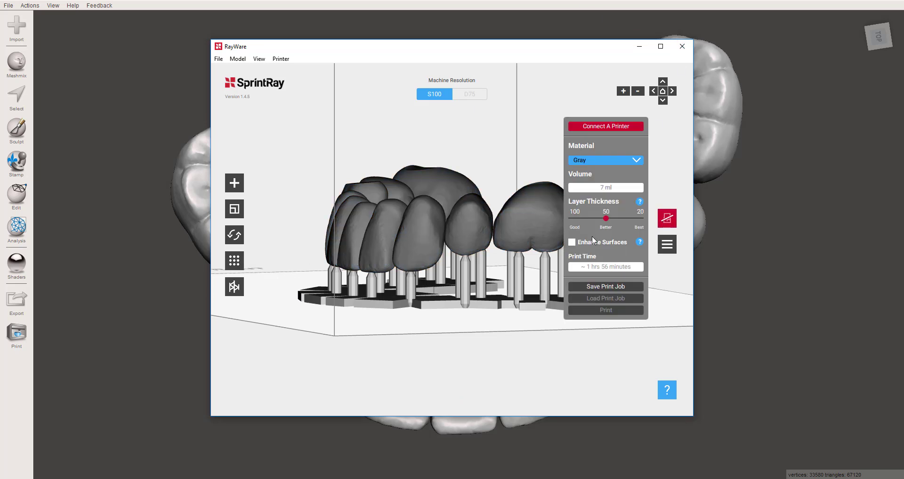
left_click(604, 163)
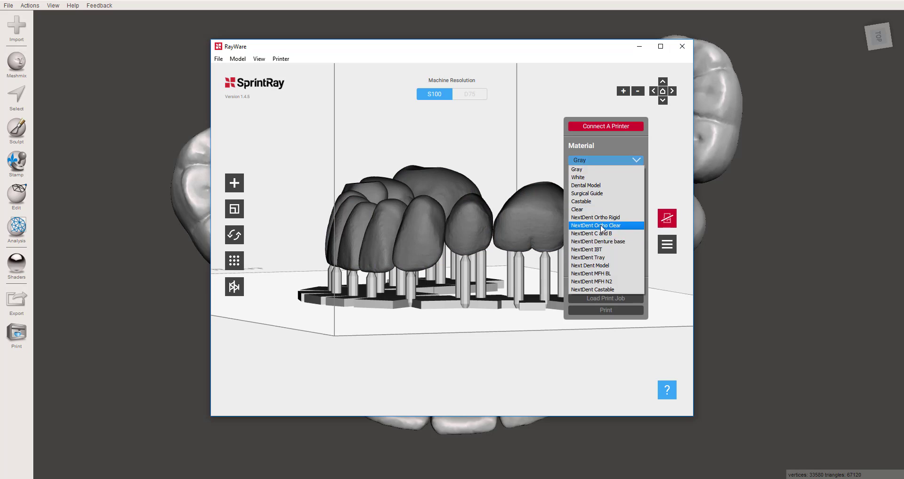
left_click(598, 273)
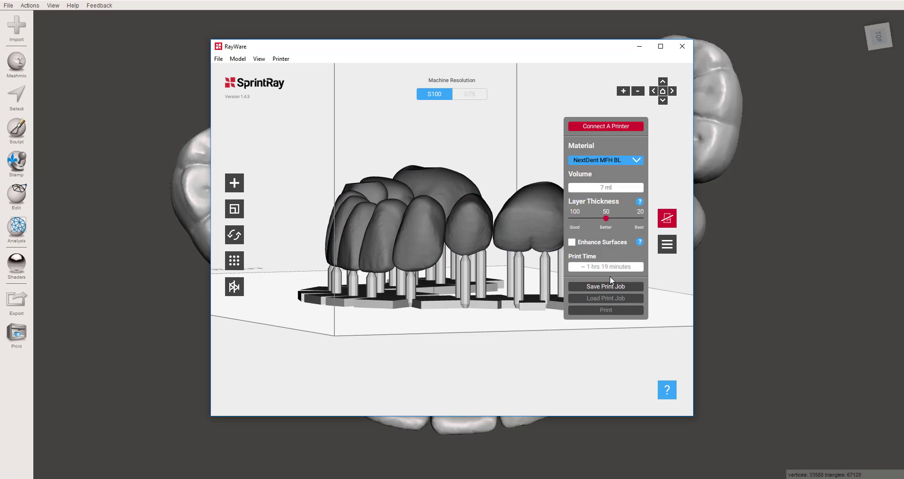
left_click(575, 218)
left_click(683, 47)
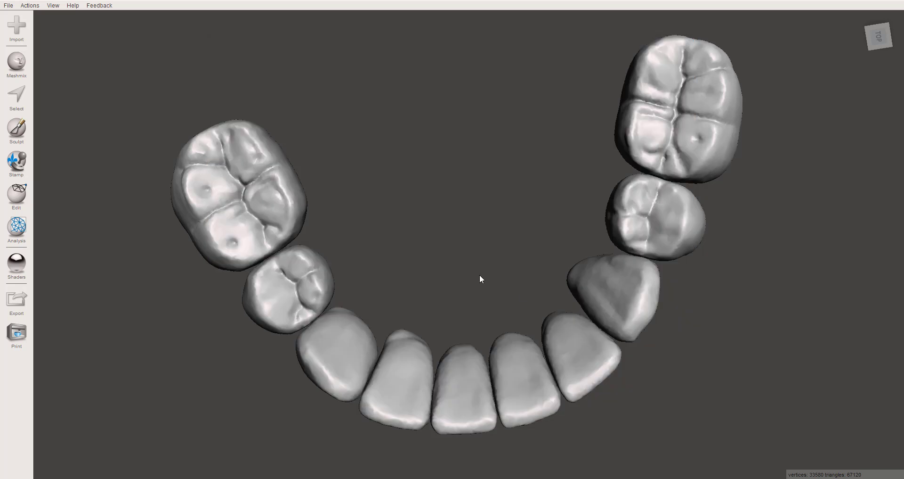
Append Socket base.stl to the tooth model in Meshmixer, keeping its original position
right_click_drag(479, 275, 405, 184)
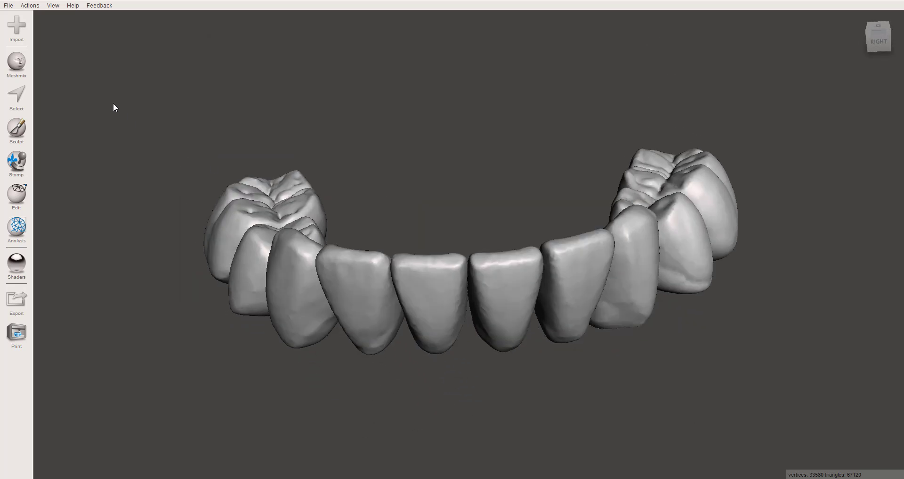
left_click(14, 29)
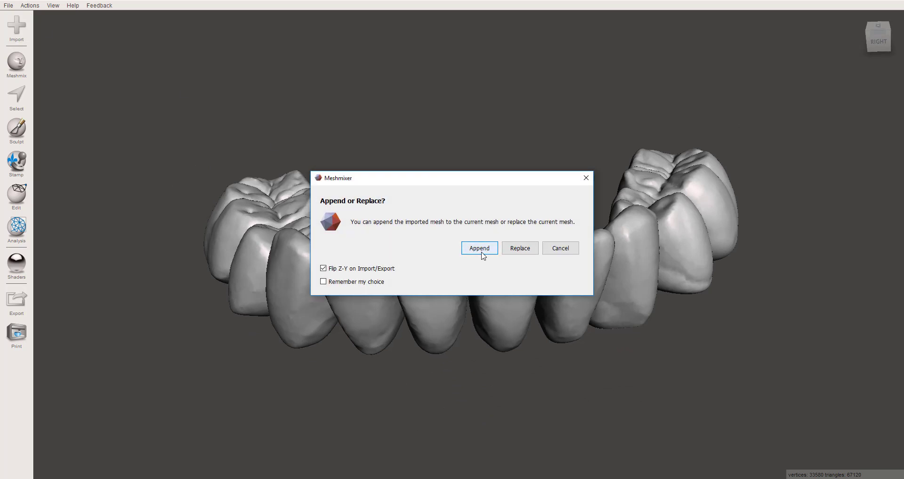
left_click(481, 254)
double_click(314, 95)
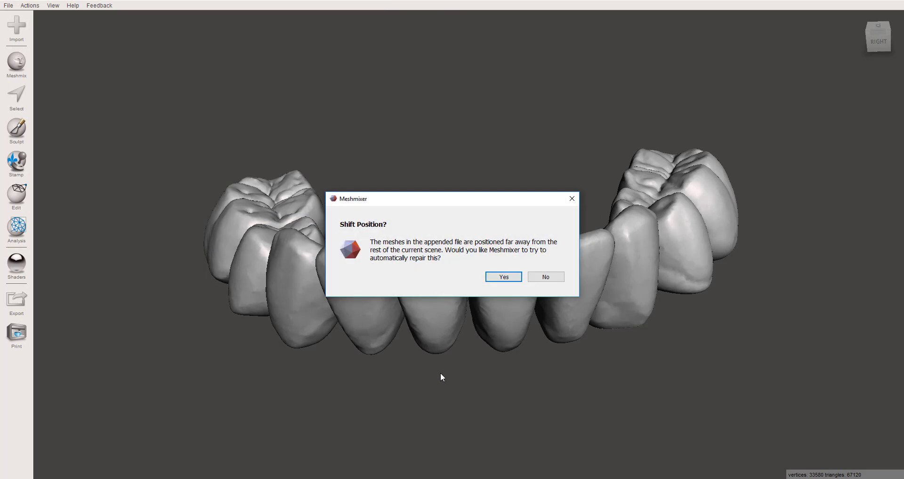
left_click(537, 279)
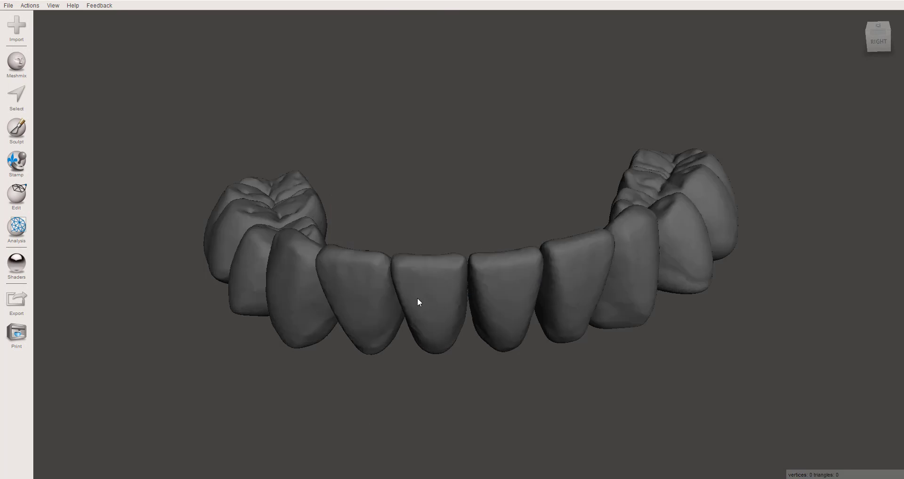
Examine the teeth seated in the socket base from several sides, temporarily hiding Tooth Horseshoe.stl to inspect the empty sockets
right_click_drag(417, 298, 296, 203)
left_click_drag(306, 183, 444, 194)
left_click_drag(539, 165, 822, 15)
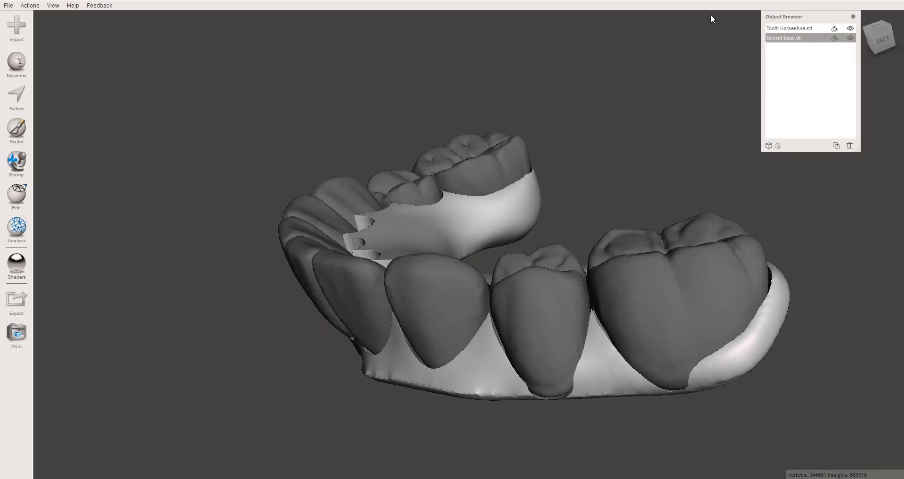
right_click_drag(427, 141, 422, 176)
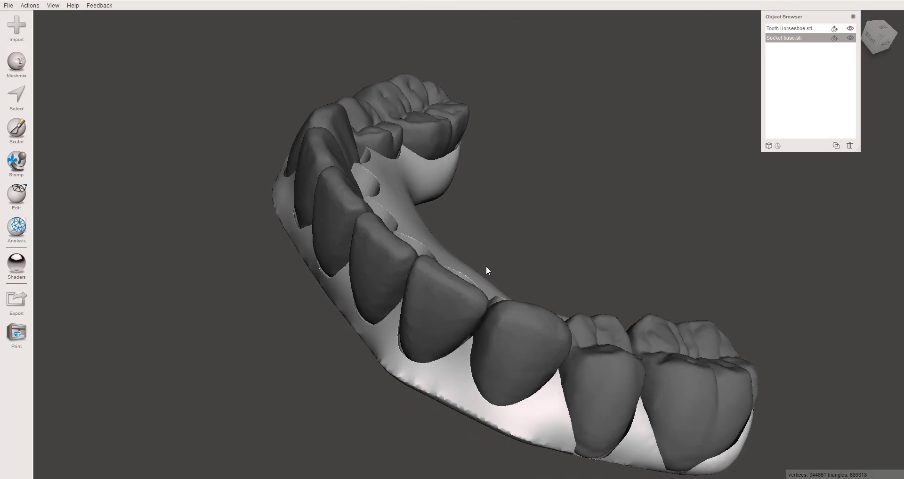
right_click_drag(487, 266, 498, 429)
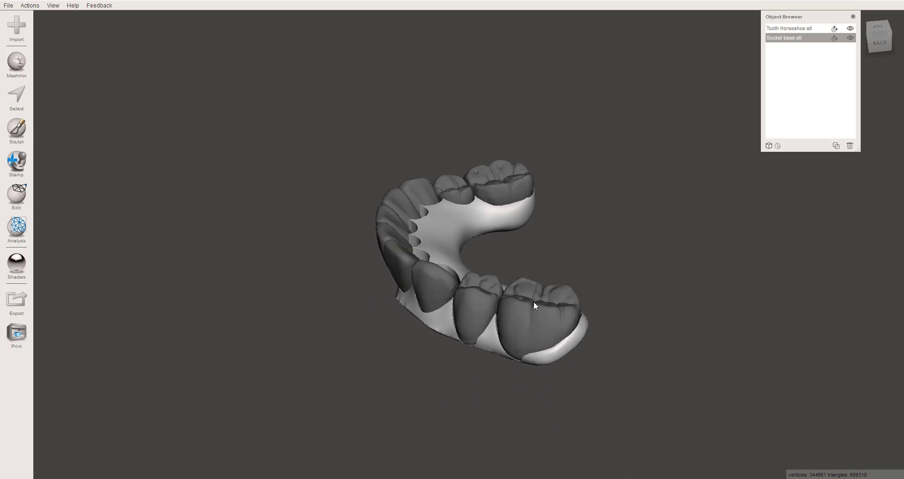
right_click_drag(520, 315, 506, 338)
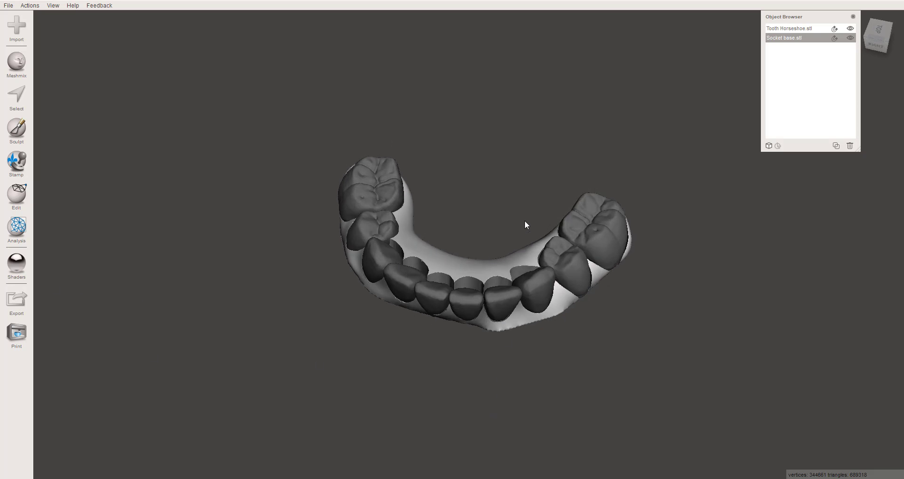
left_click(851, 28)
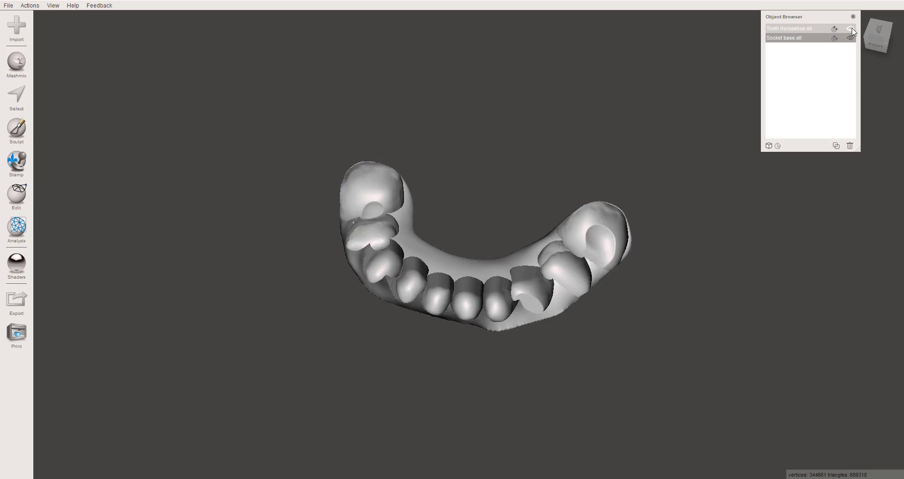
right_click_drag(552, 400, 504, 423)
left_click(850, 28)
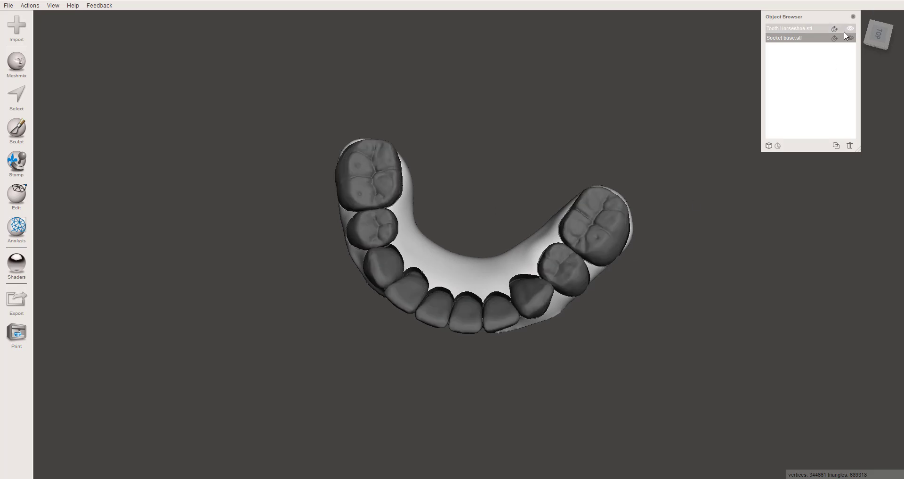
Append Monolithic Hybrid.stl to the scene without shifting its position
left_click(9, 29)
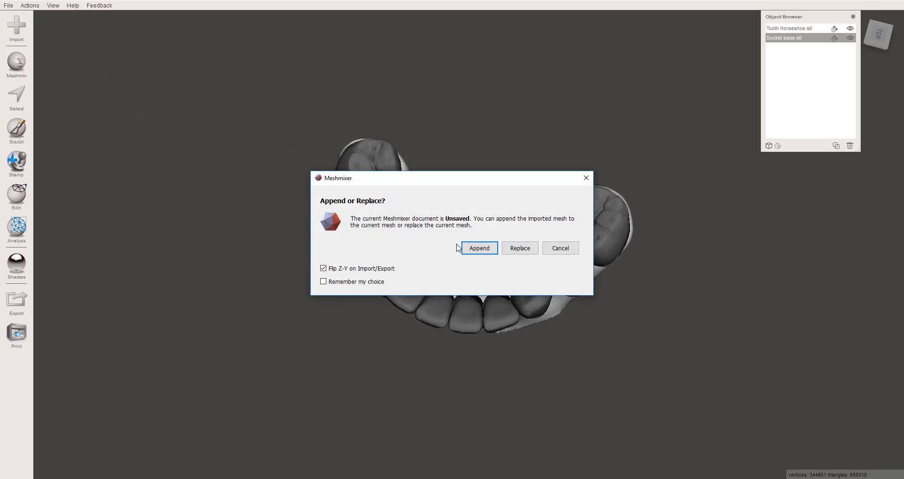
left_click(480, 248)
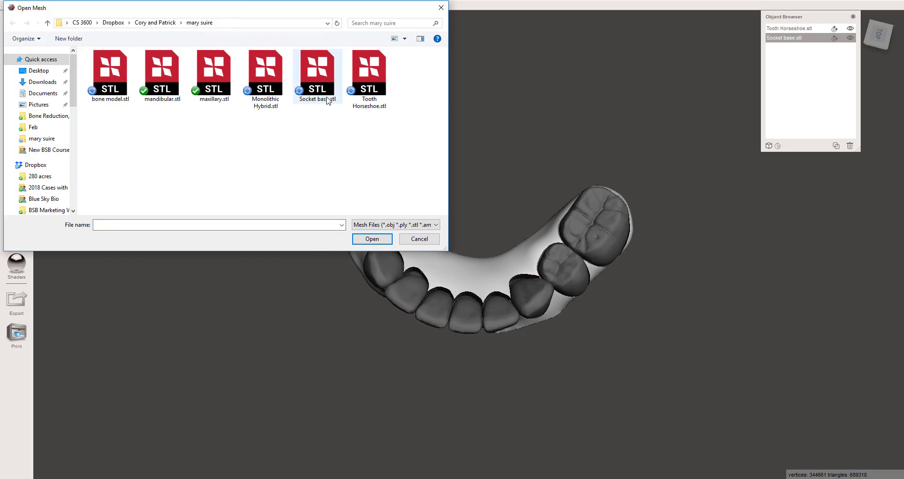
double_click(281, 101)
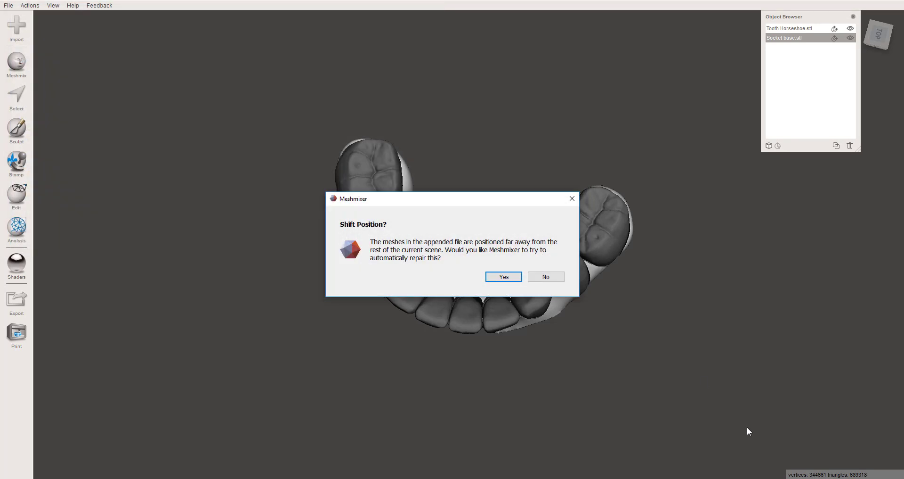
left_click(562, 277)
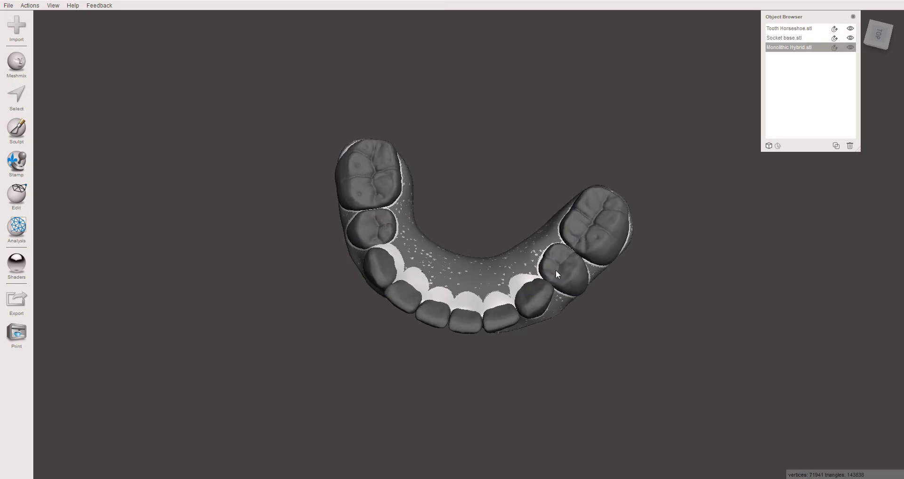
Hide Tooth Horseshoe.stl and Socket base.stl, and inspect the monolithic hybrid on its own
left_click(850, 29)
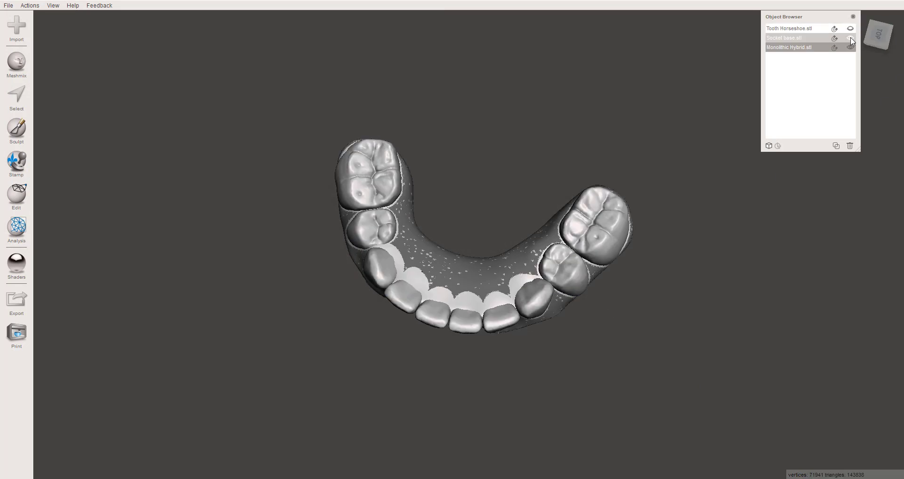
left_click(850, 38)
right_click_drag(438, 308, 552, 317)
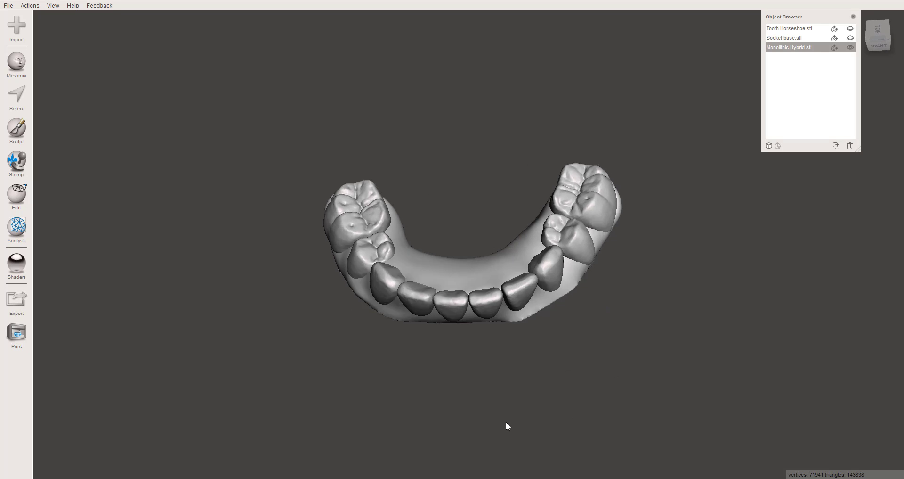
right_click_drag(506, 421, 420, 451)
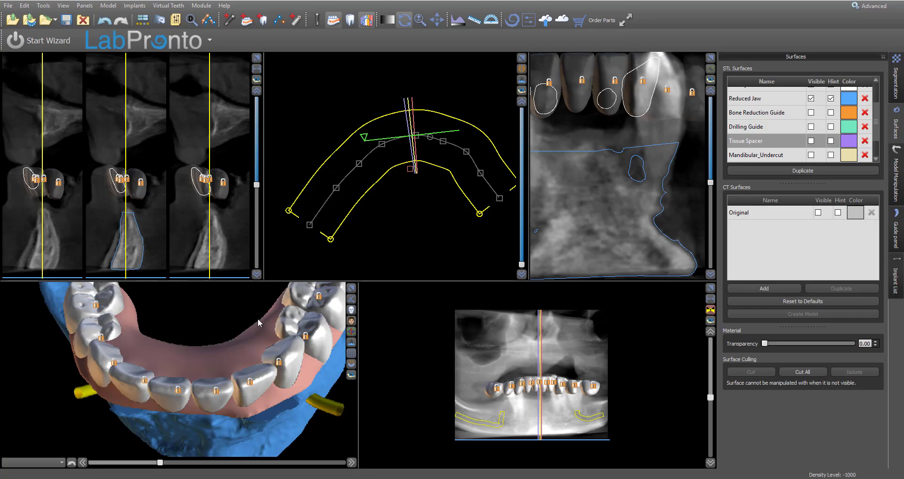
Switch to Blue Sky Plan, show the implants in all scenes, and open the data export settings
scroll(238, 321, "down", 2)
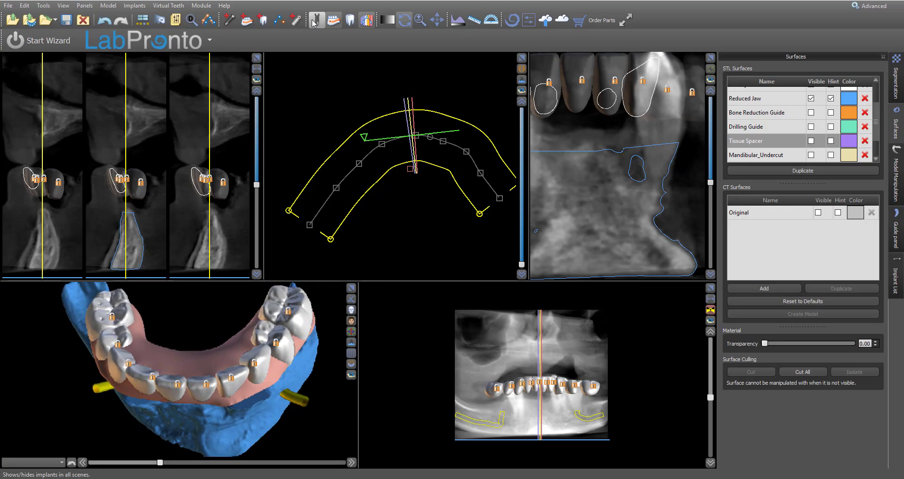
left_click_drag(324, 338, 325, 416)
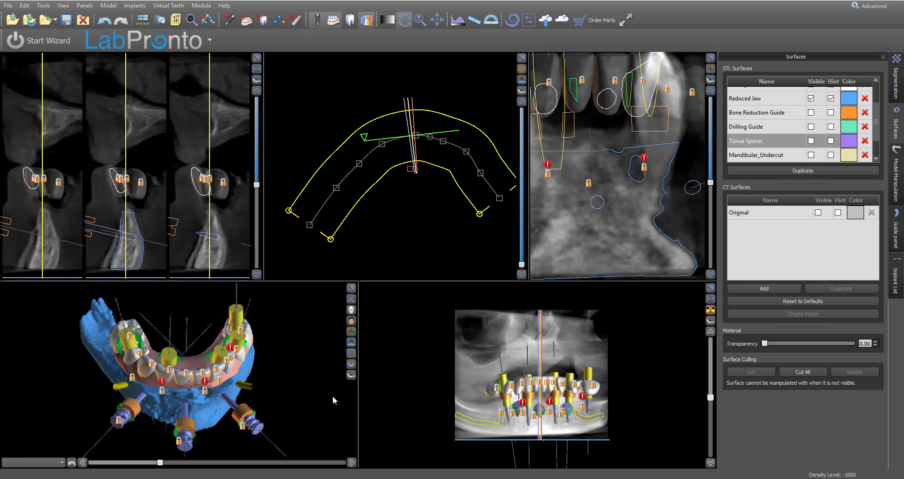
left_click(9, 5)
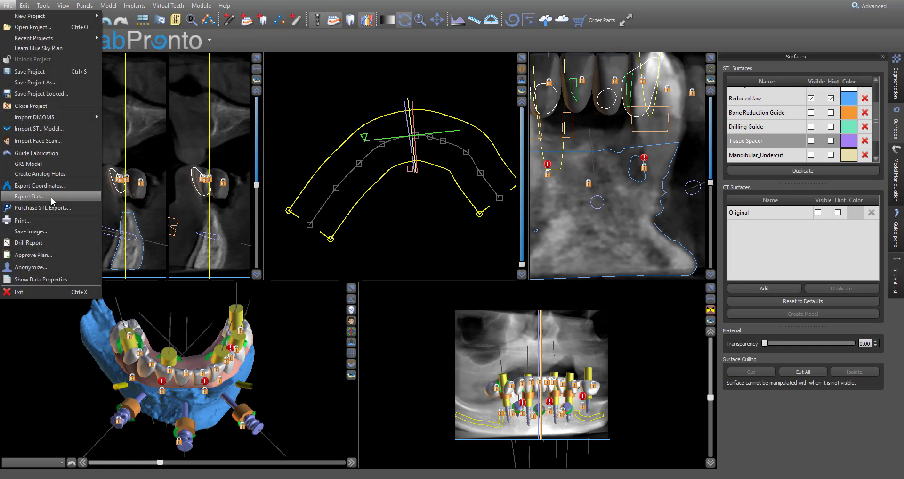
left_click(37, 194)
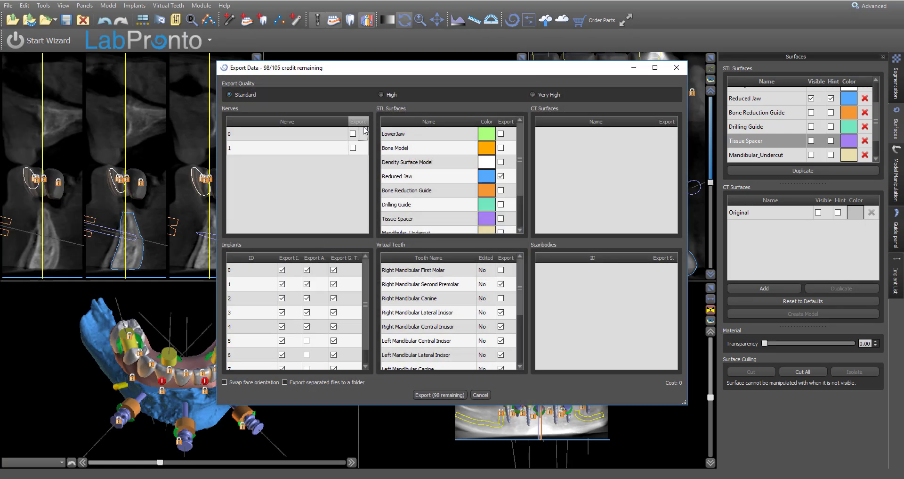
Exclude the guide tubes, implants, virtual teeth and STL surfaces, and export only the abutments at standard quality as Abutments.stl
left_click(344, 258)
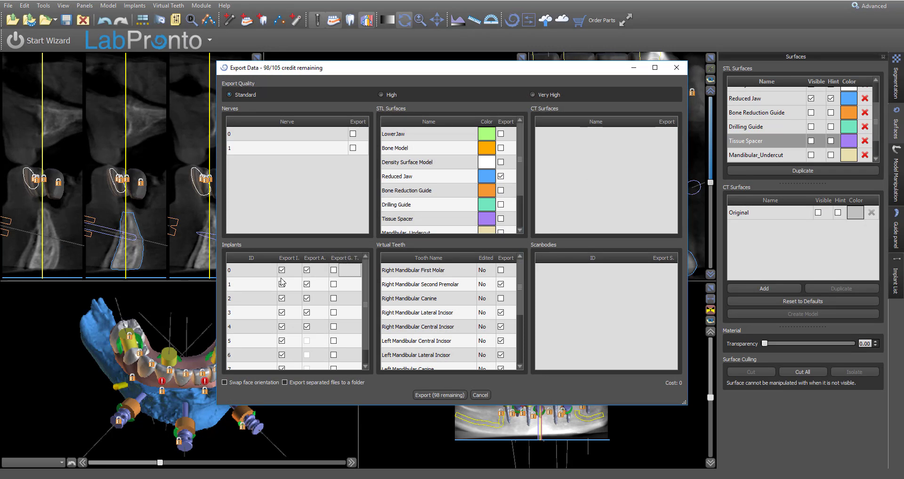
left_click(284, 258)
left_click(306, 325)
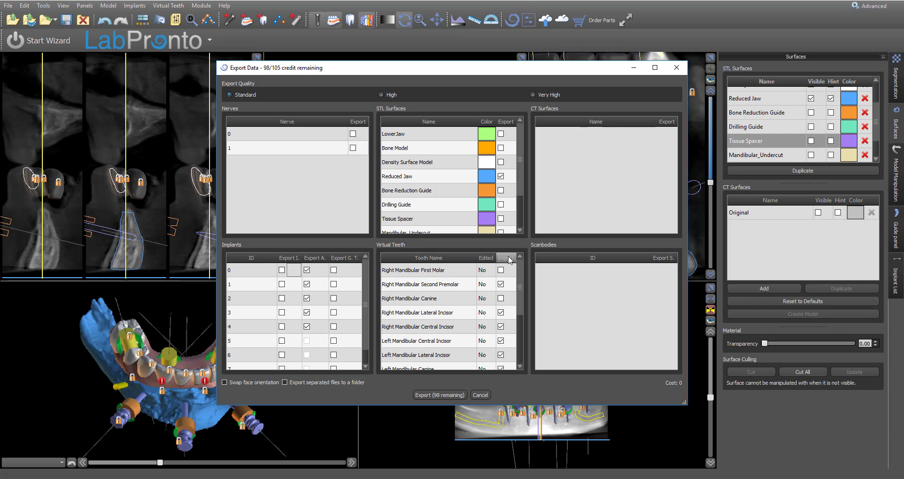
left_click(504, 257)
left_click(506, 121)
scroll(520, 143, "down", 3)
scroll(520, 144, "up", 3)
left_click(425, 395)
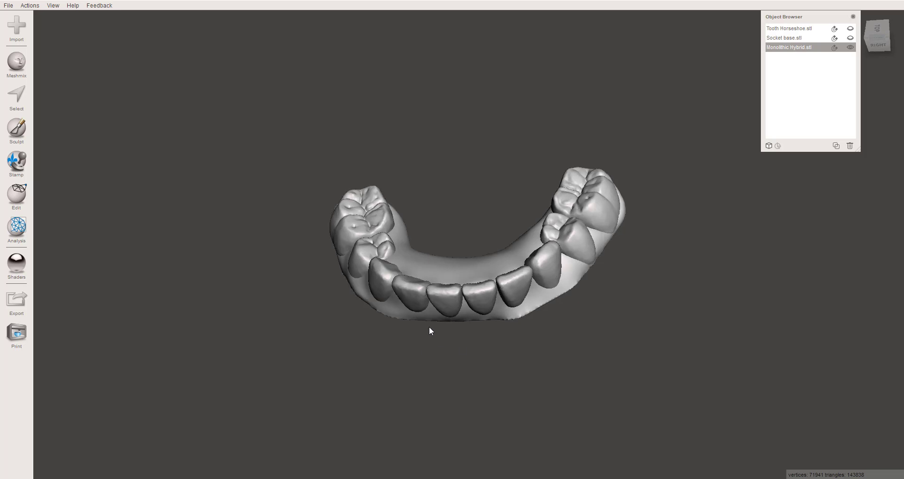
Append Abutments.stl to the Meshmixer scene in its original position and inspect the abutments passing through the monolithic hybrid
right_click_drag(428, 327, 401, 348)
left_click(7, 34)
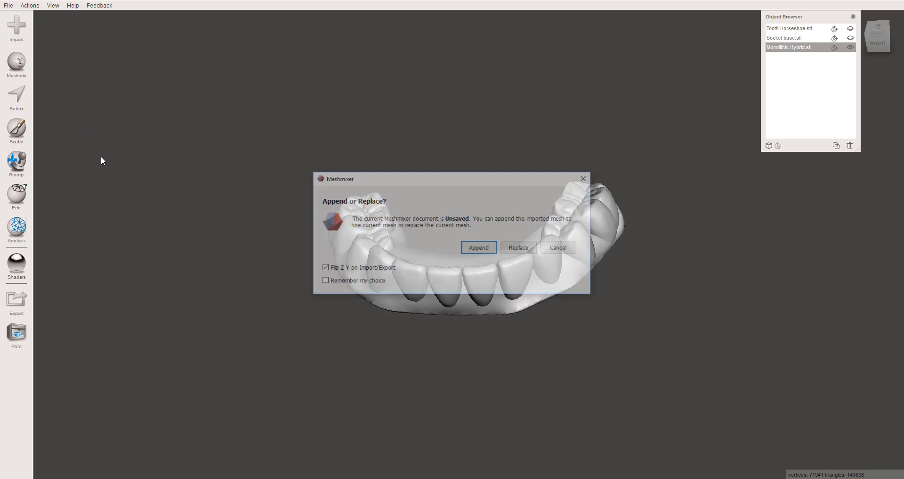
left_click(492, 252)
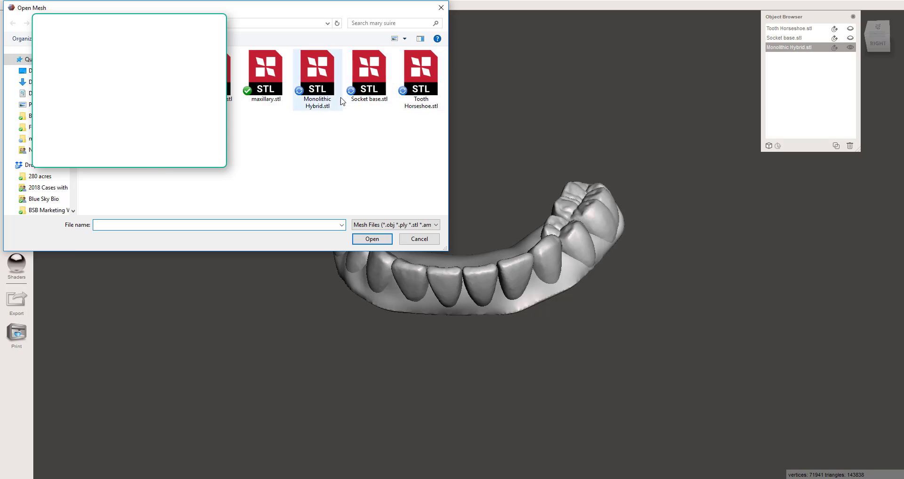
type("maxillary.stl")
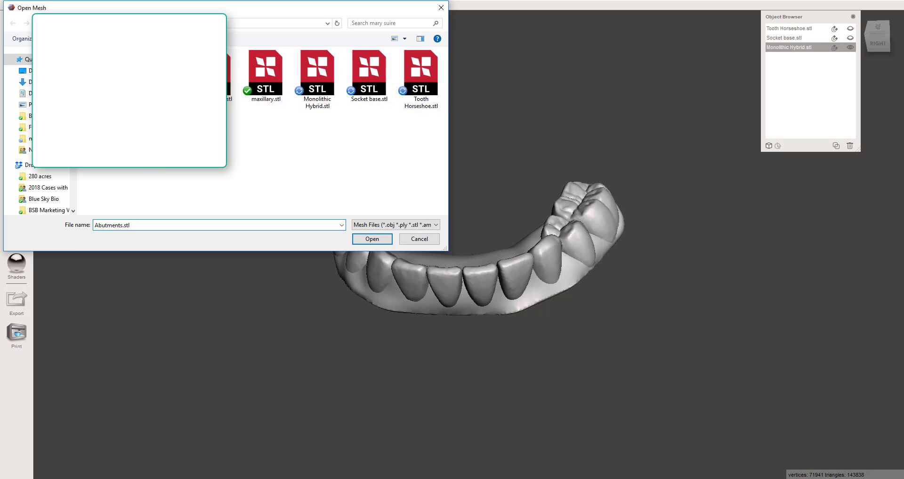
key("Return")
left_click(545, 264)
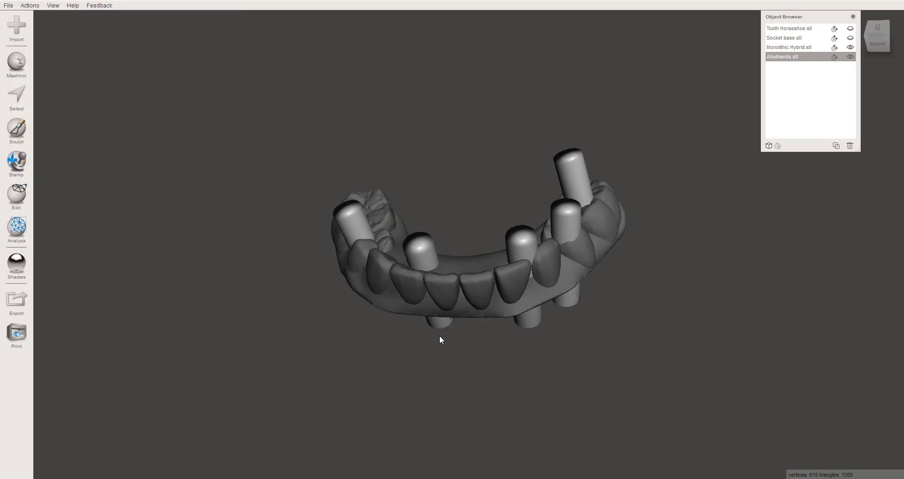
right_click_drag(440, 335, 375, 335)
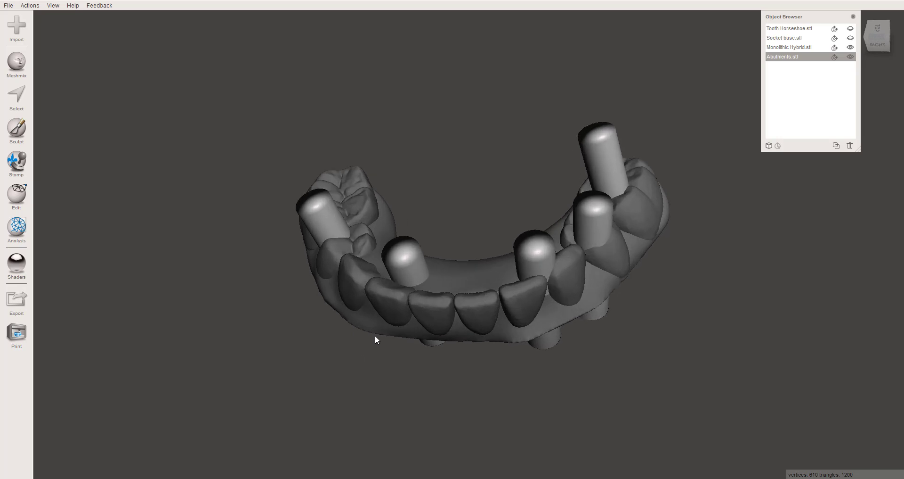
Convert Abutments.stl into a solid with Make Solid, using the Fast solid type and the default accuracy and density of 128
scroll(375, 335, "up", 3)
right_click_drag(404, 362, 197, 185)
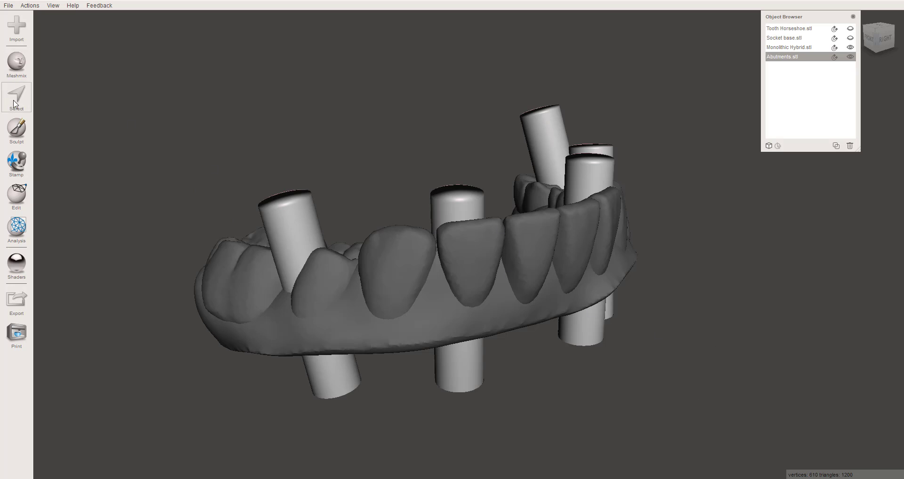
left_click(16, 195)
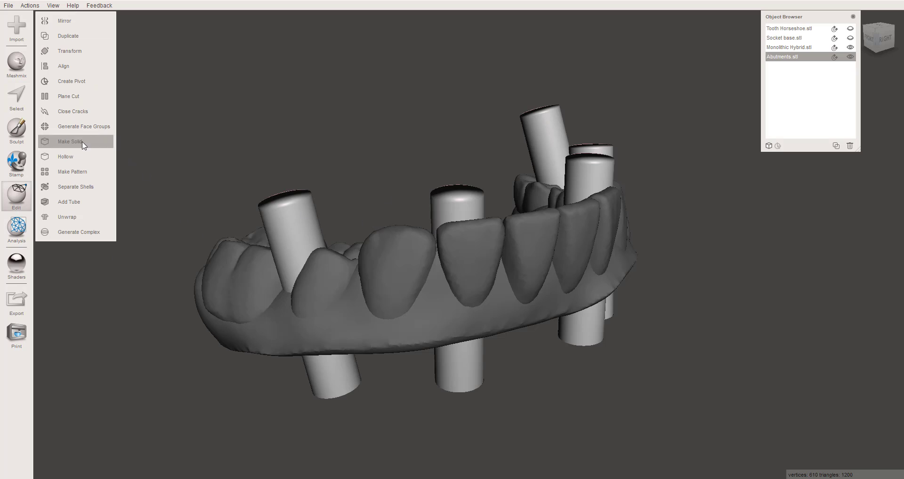
right_click_drag(541, 327, 234, 323)
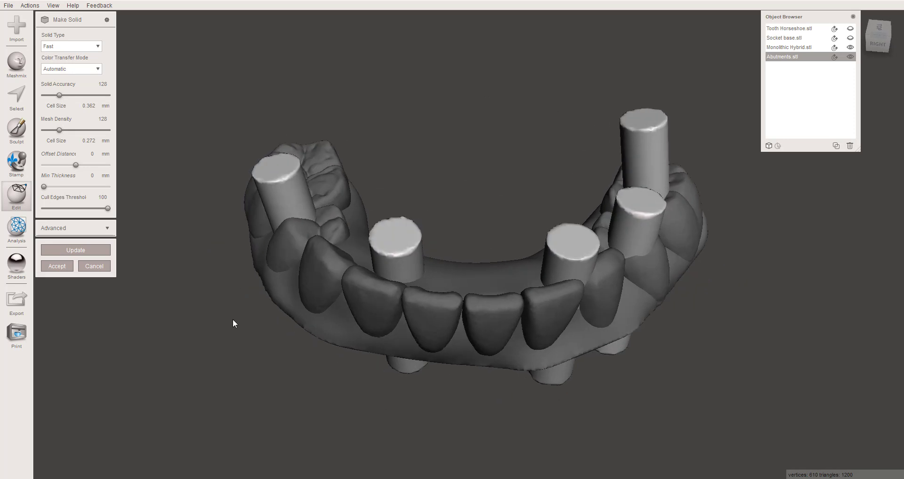
left_click(57, 266)
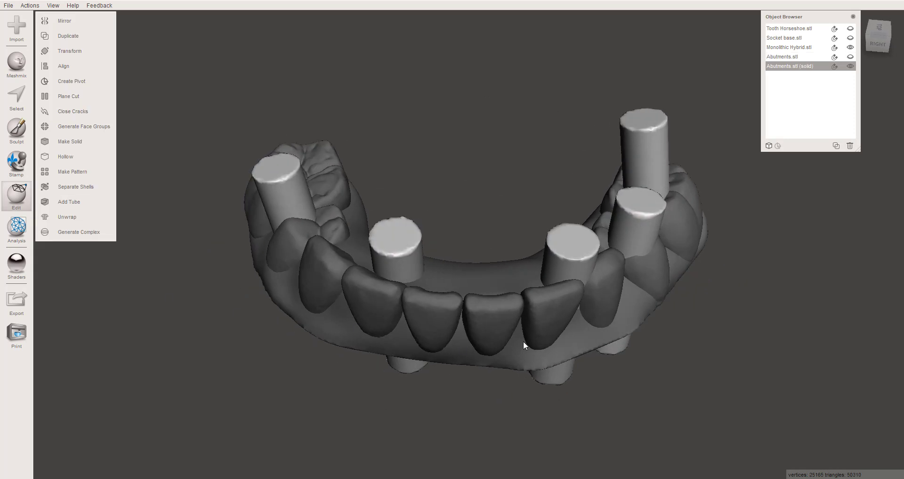
Convert Monolithic Hybrid.stl into a solid using Sharp Edge Preserve, solid accuracy 512 and mesh density 194
left_click(508, 285)
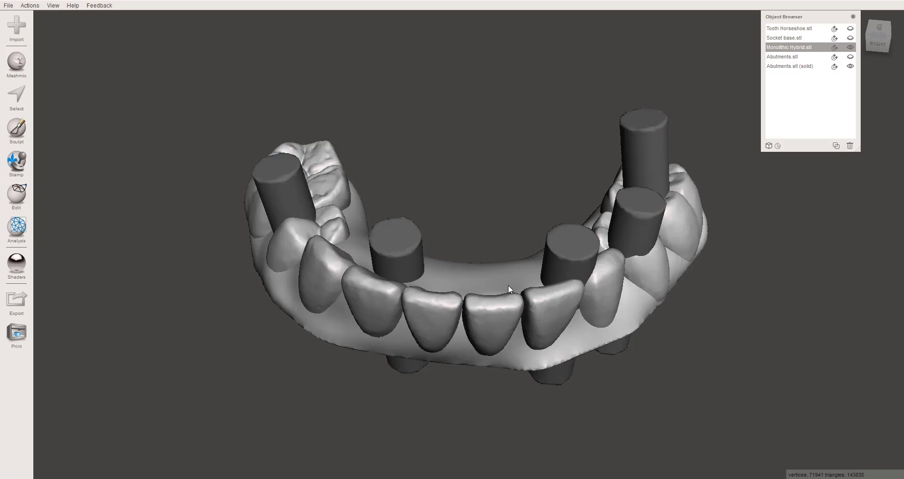
right_click_drag(485, 359, 537, 371)
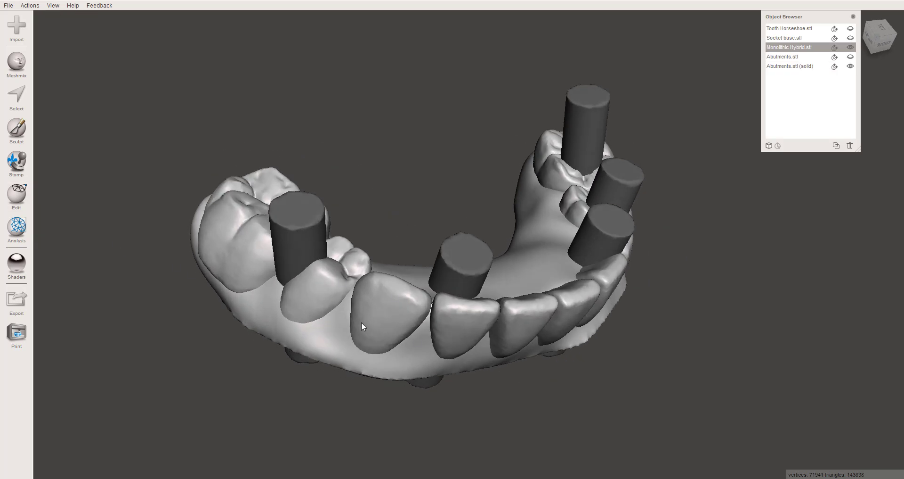
left_click(19, 199)
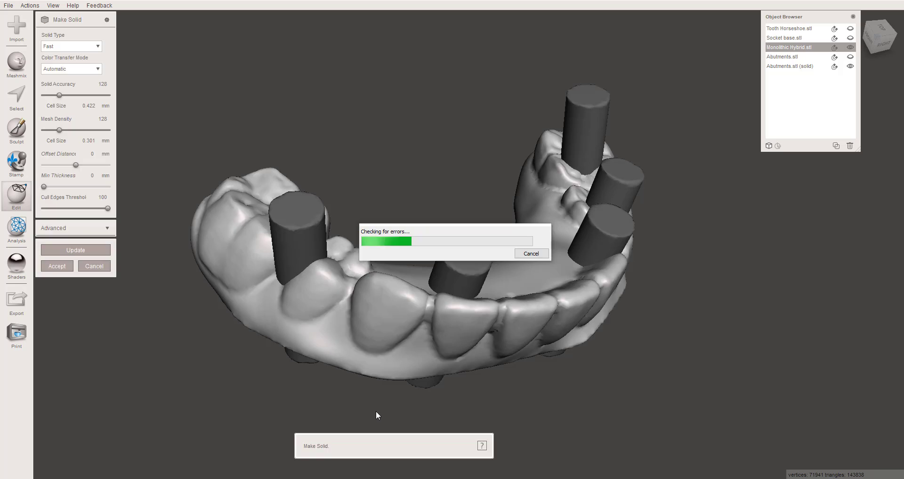
right_click_drag(391, 316, 196, 135)
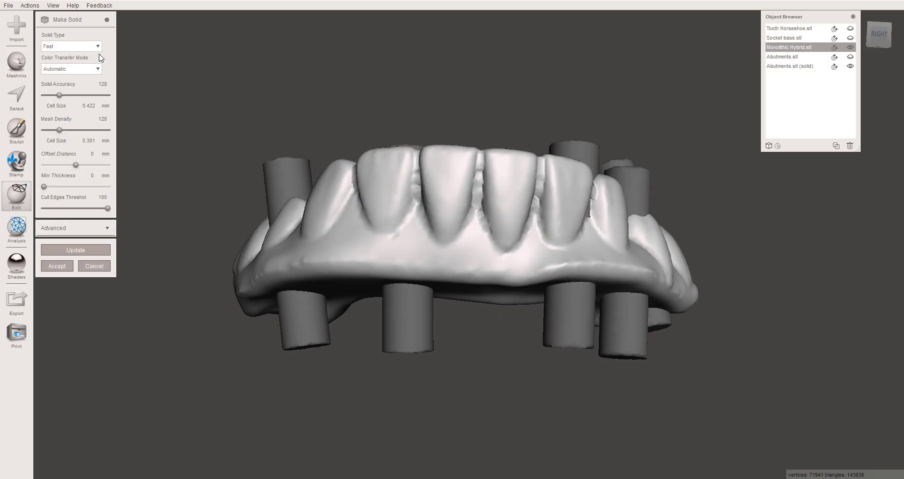
left_click(64, 47)
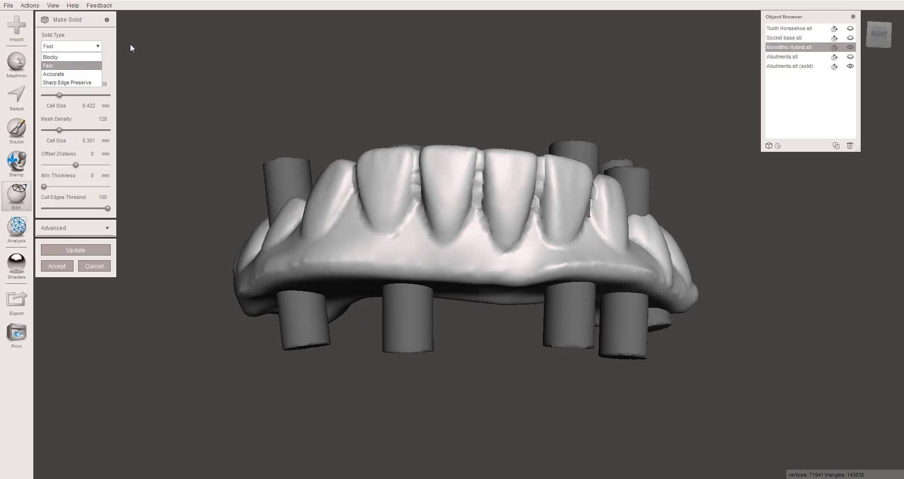
left_click(55, 83)
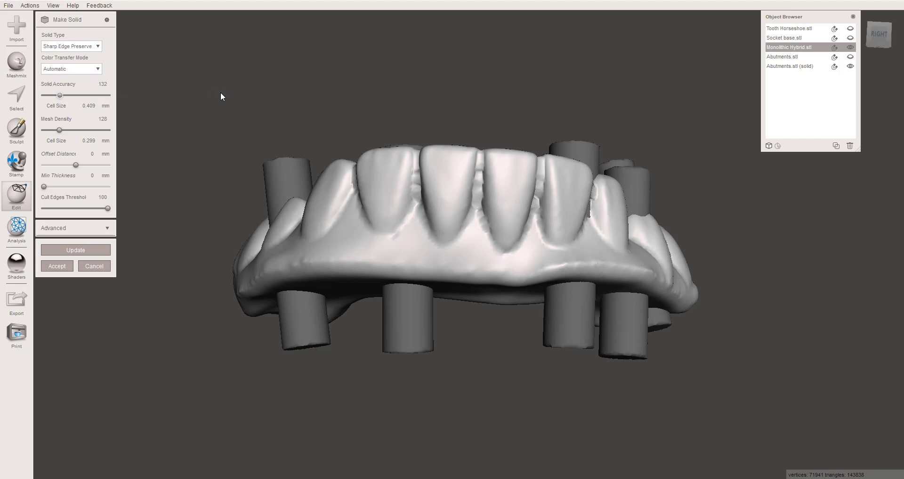
left_click_drag(60, 95, 220, 97)
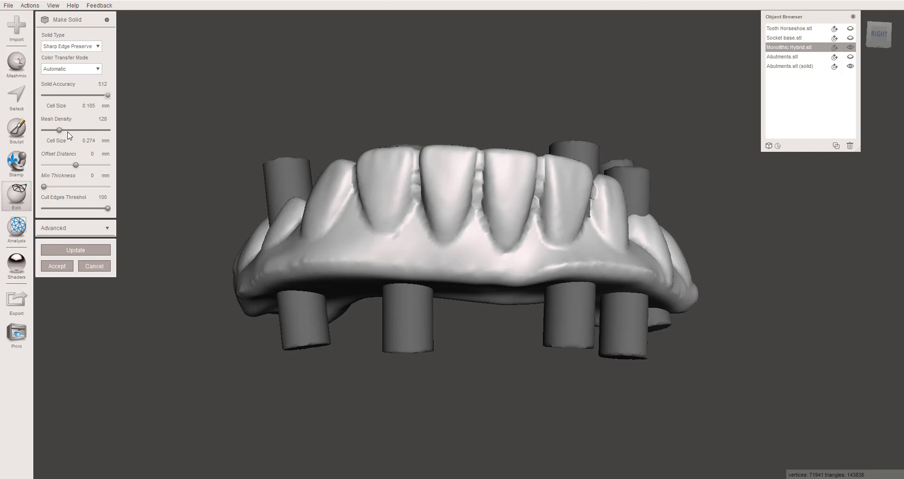
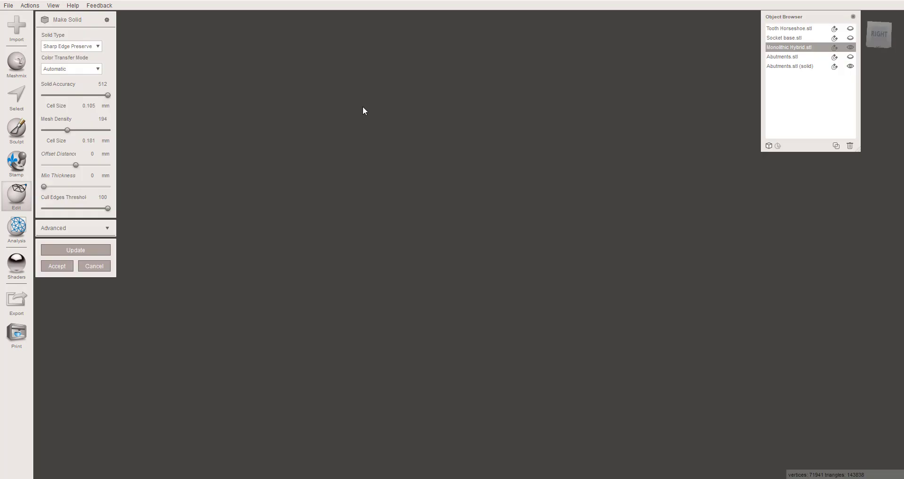
right_click_drag(400, 159, 475, 252)
right_click_drag(515, 280, 476, 283)
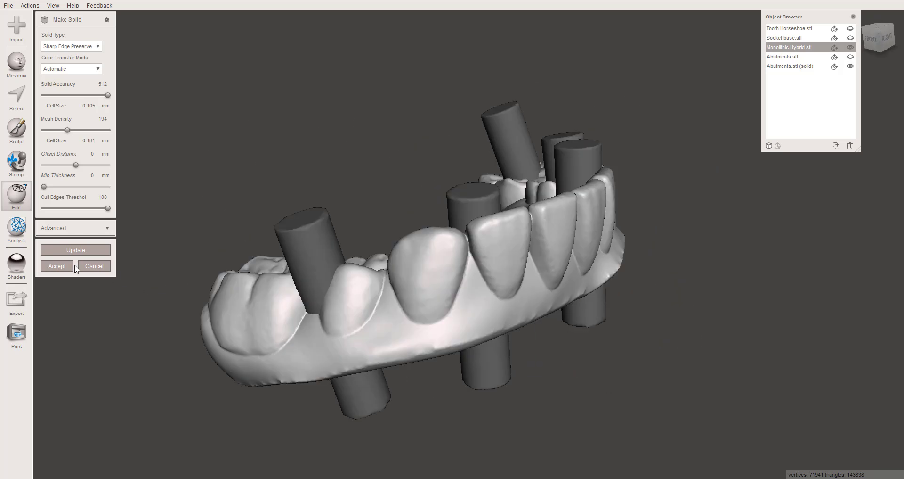
left_click(57, 266)
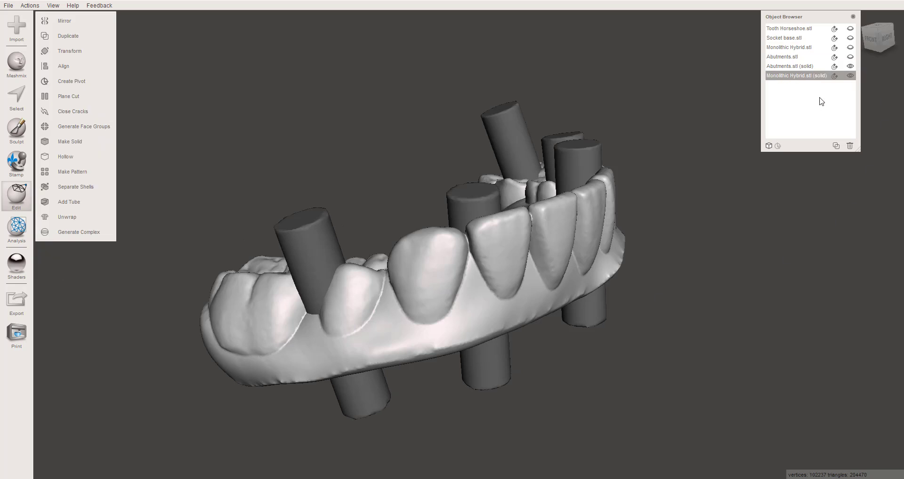
Subtract the solid abutments from the solid monolithic hybrid with a Boolean Difference, selecting the hybrid first and keeping the Precise solution mode
left_click(797, 70, "shift")
left_click(795, 71)
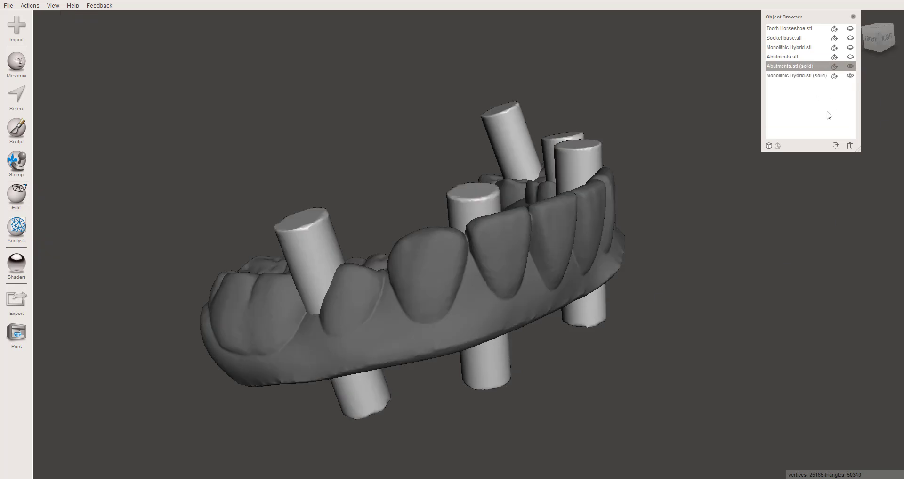
left_click(787, 76)
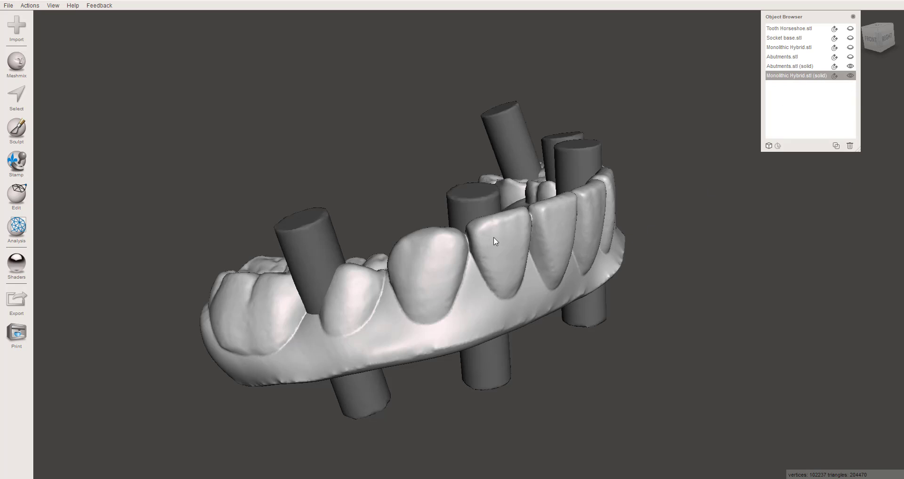
left_click(789, 66, "shift")
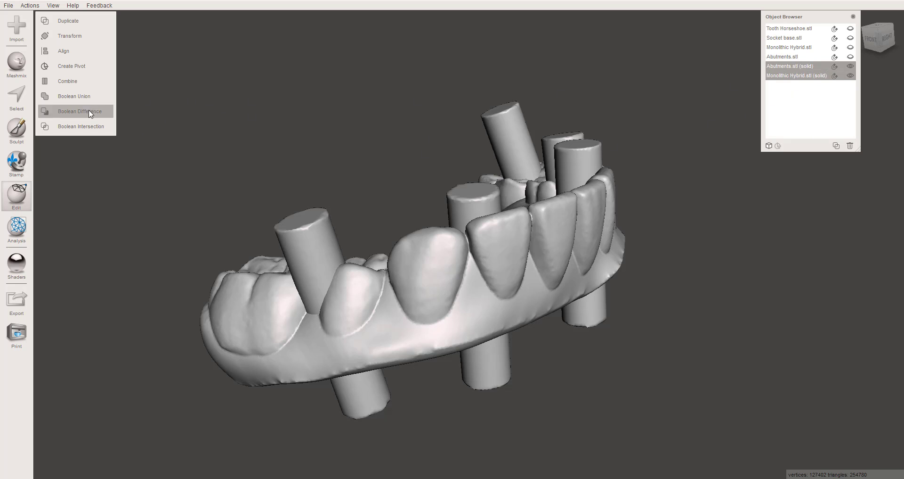
left_click(116, 110)
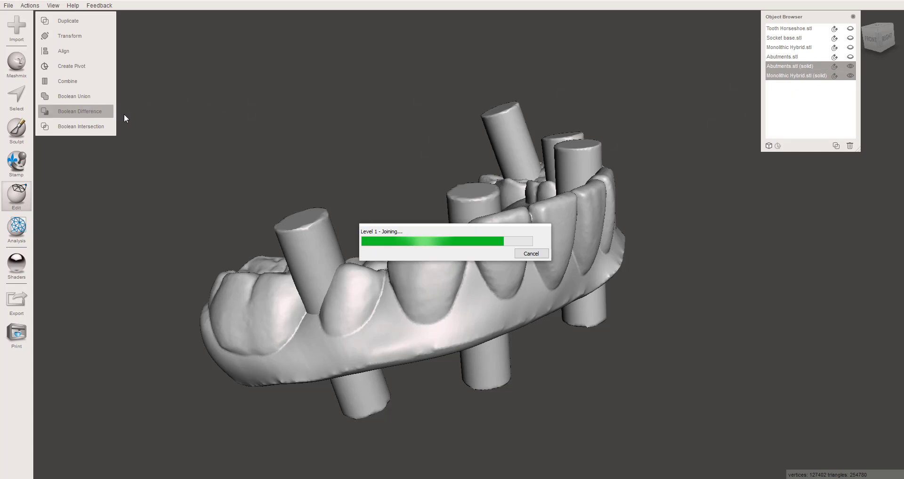
right_click_drag(424, 170, 492, 246)
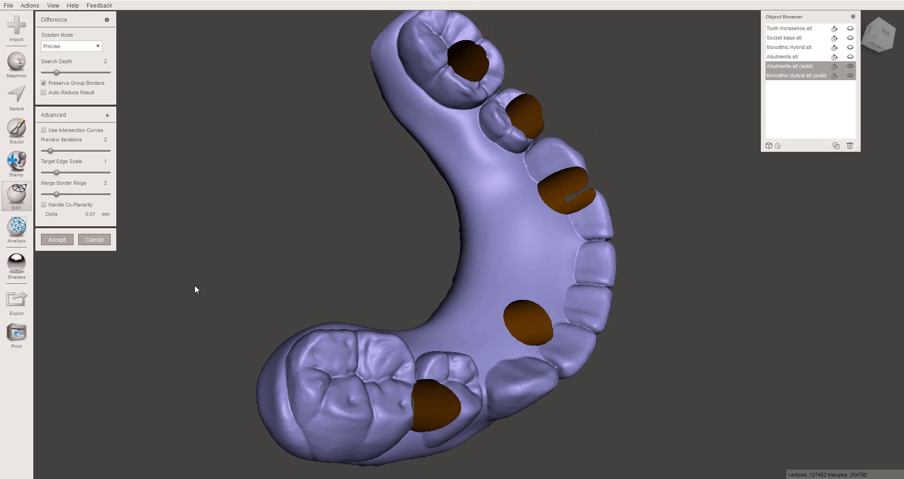
left_click(56, 241)
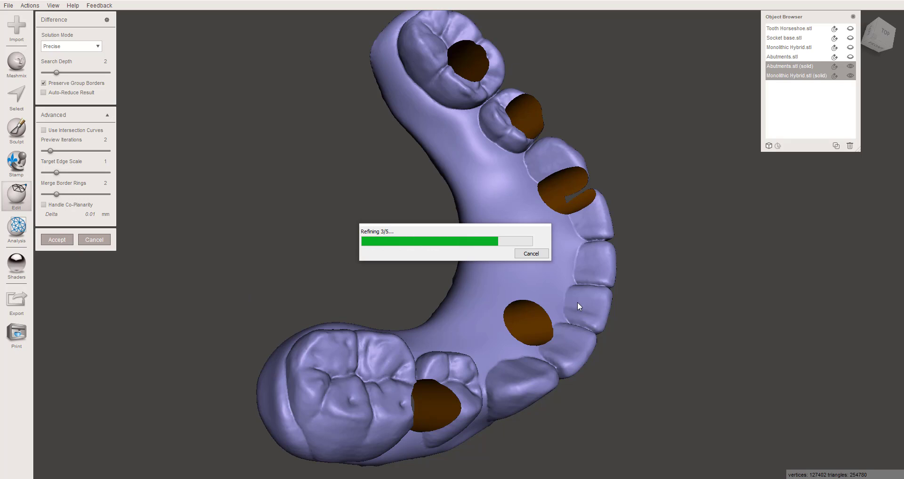
right_click_drag(577, 302, 549, 231)
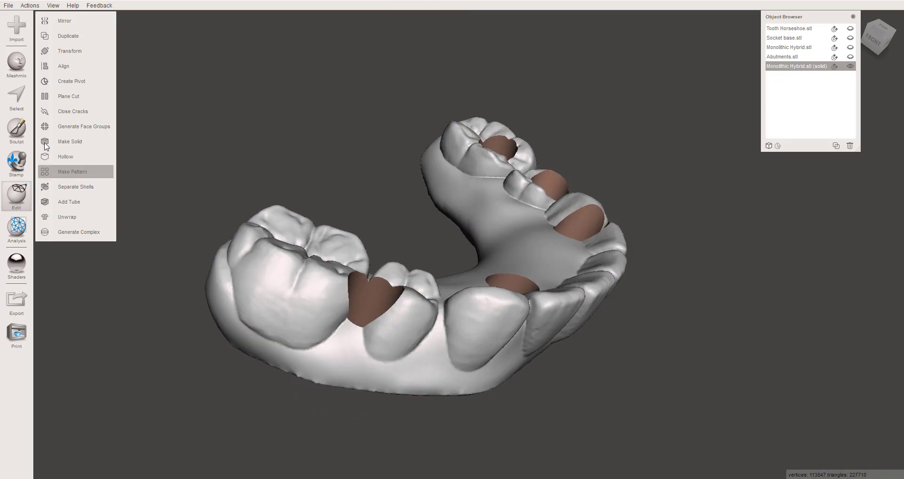
Export the hybrid with its abutment holes in STL ASCII format as "Monolithic Hybrid with holes" and inspect the model
left_click(16, 301)
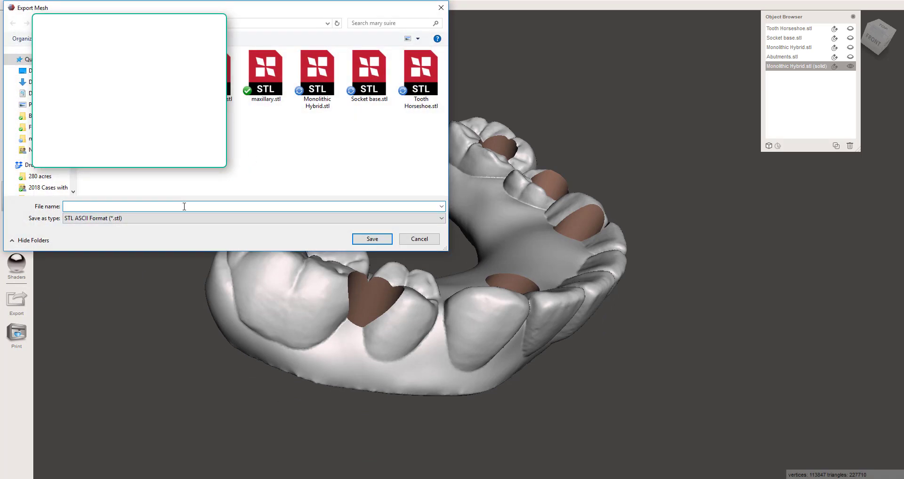
type("Monolit")
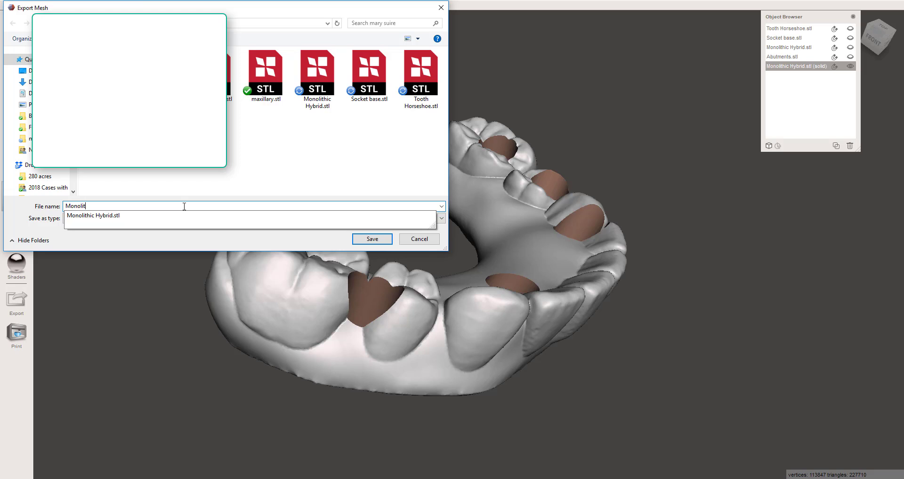
type("hic Hybrid ")
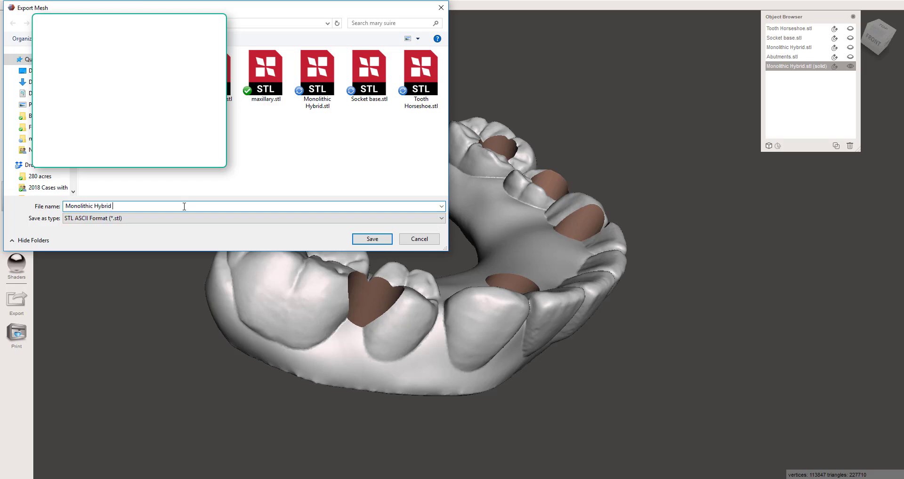
type("with holes")
key("Return")
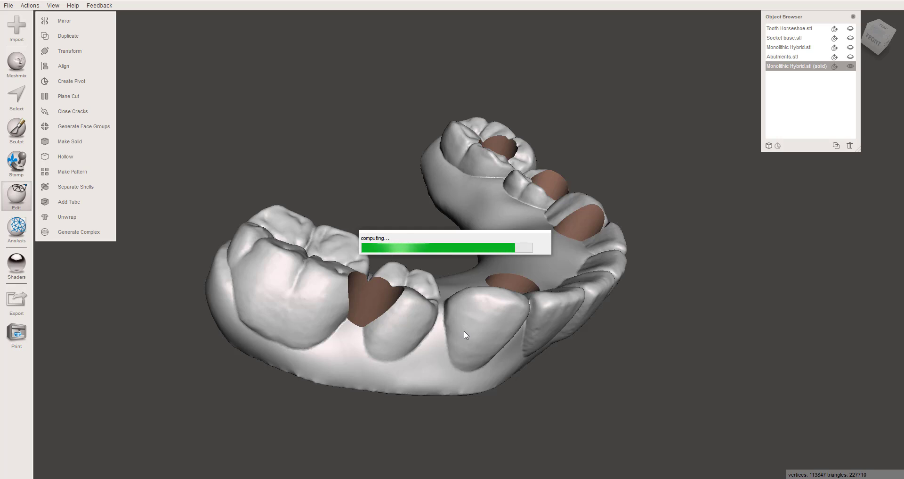
mouse_move(467, 347)
right_mouse_down()
mouse_move(533, 436)
mouse_move(446, 309)
mouse_move(472, 148)
mouse_move(461, 373)
mouse_move(473, 385)
mouse_move(466, 354)
mouse_move(445, 347)
mouse_move(461, 369)
mouse_move(432, 343)
mouse_move(466, 348)
right_mouse_up()
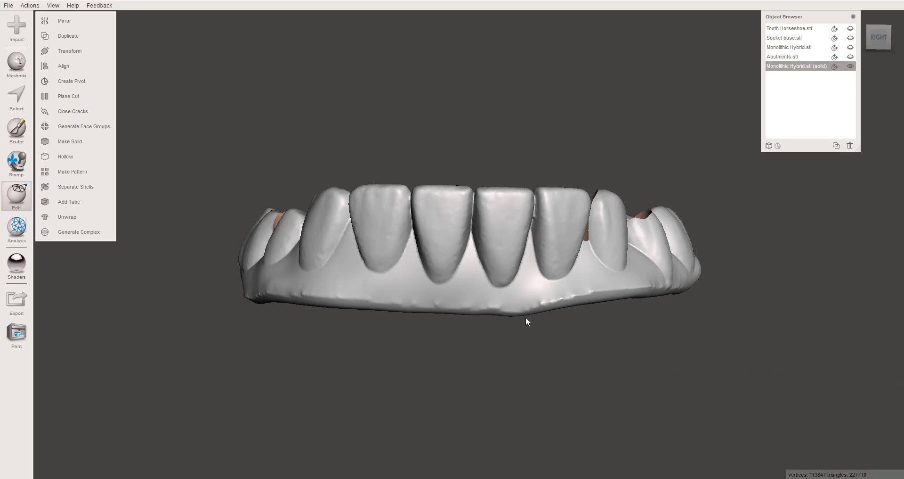
right_click_drag(419, 271, 389, 315)
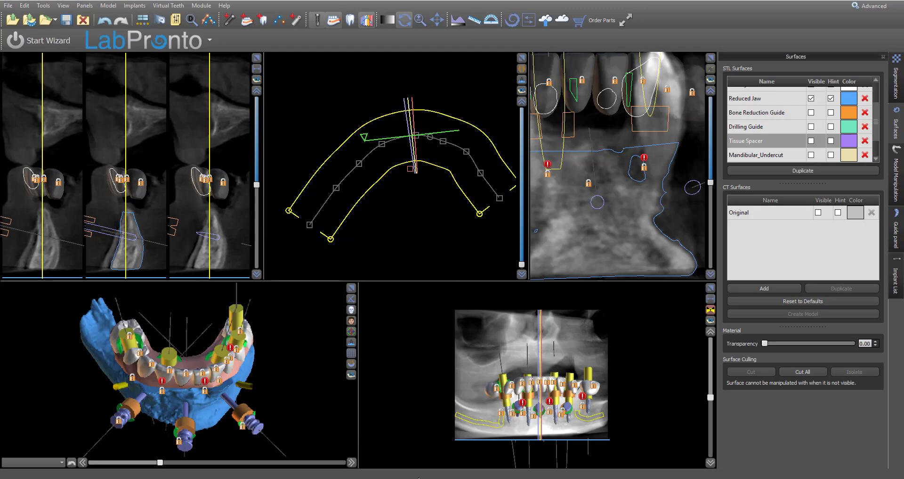
Switch to Blue Sky Plan and exclude the nerves, guide tubes, abutments, implants, STL surfaces and virtual teeth from the data export
left_click(8, 5)
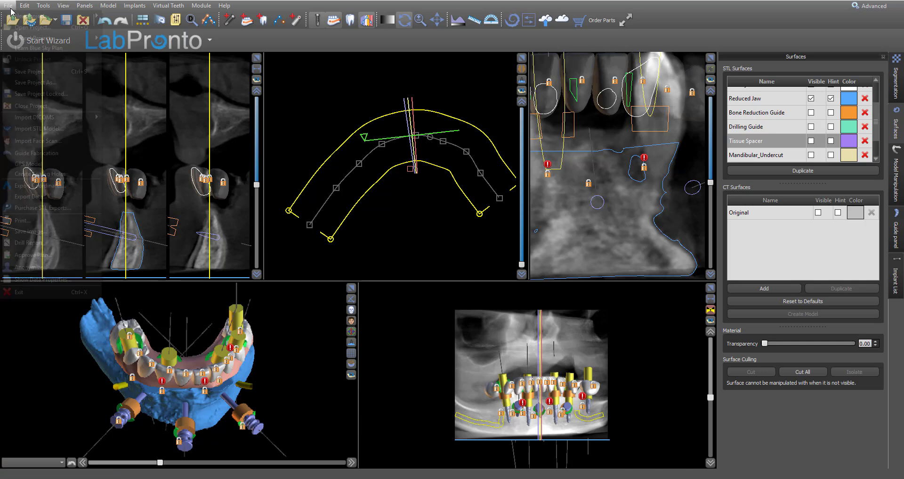
left_click(66, 196)
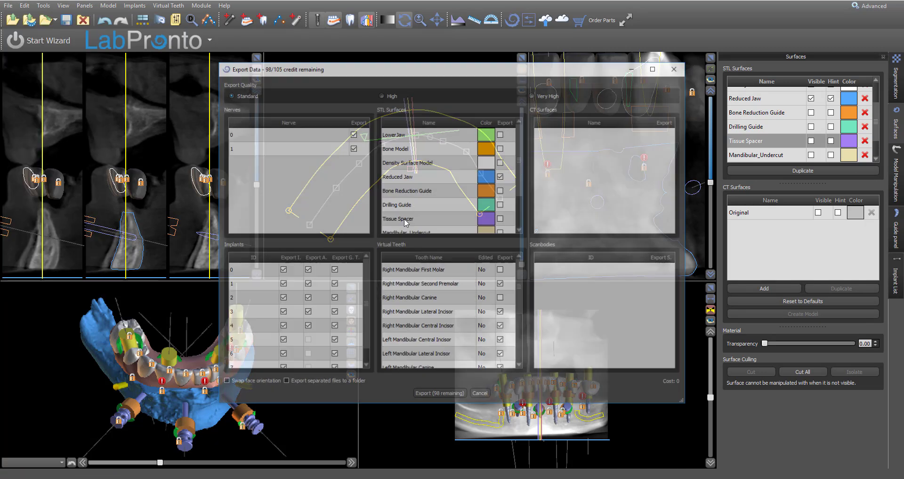
left_click(358, 121)
left_click(344, 257)
left_click(315, 258)
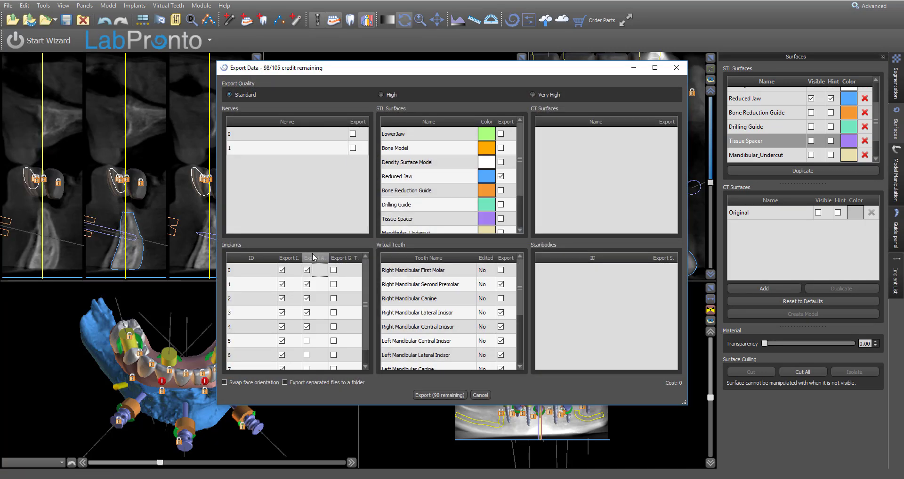
left_click(289, 258)
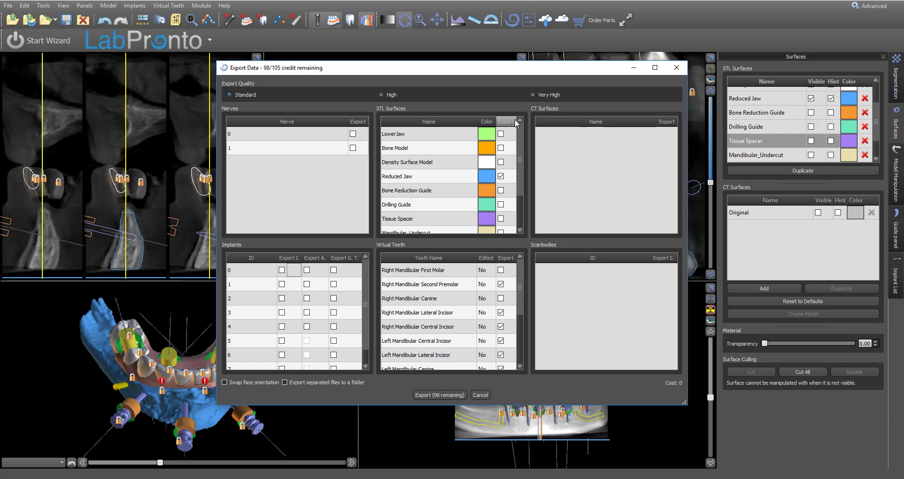
left_click(513, 123)
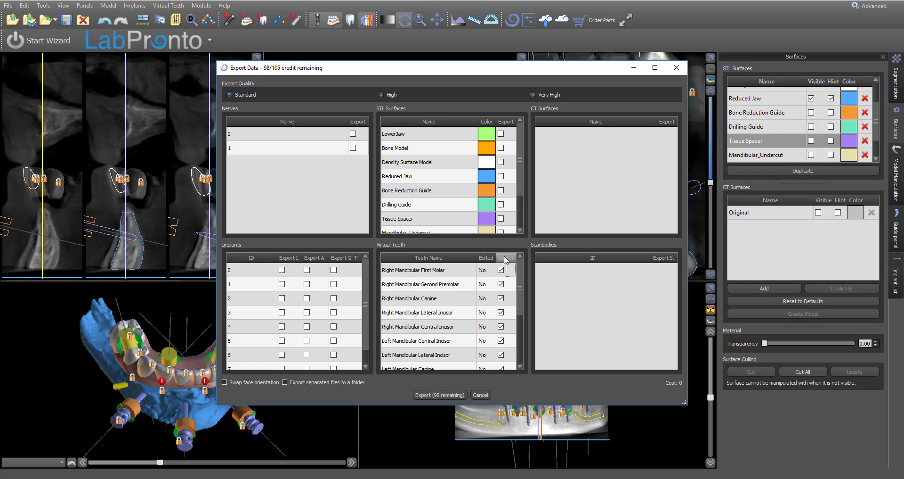
left_click(506, 259)
Include only the Bone Reduction Guide in the export, accept the export credit deduction and save it as a standard-quality STL file
left_click(499, 193)
left_click(437, 392)
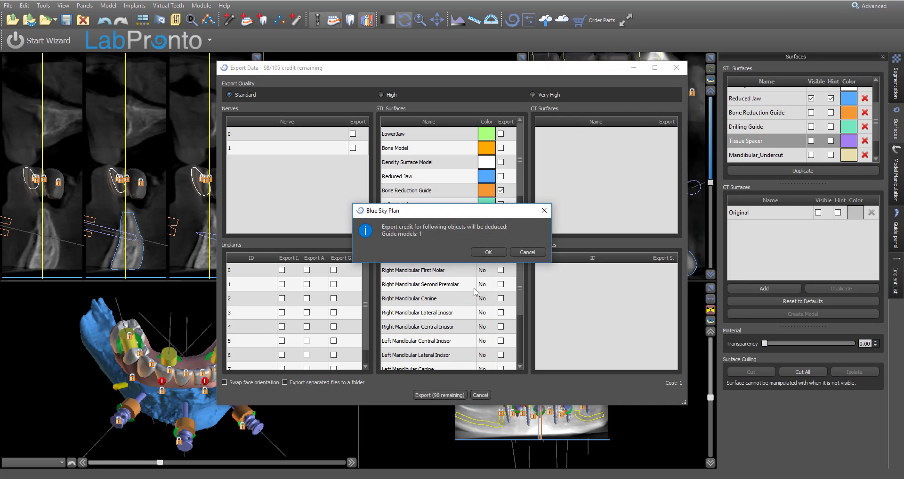
left_click(489, 260)
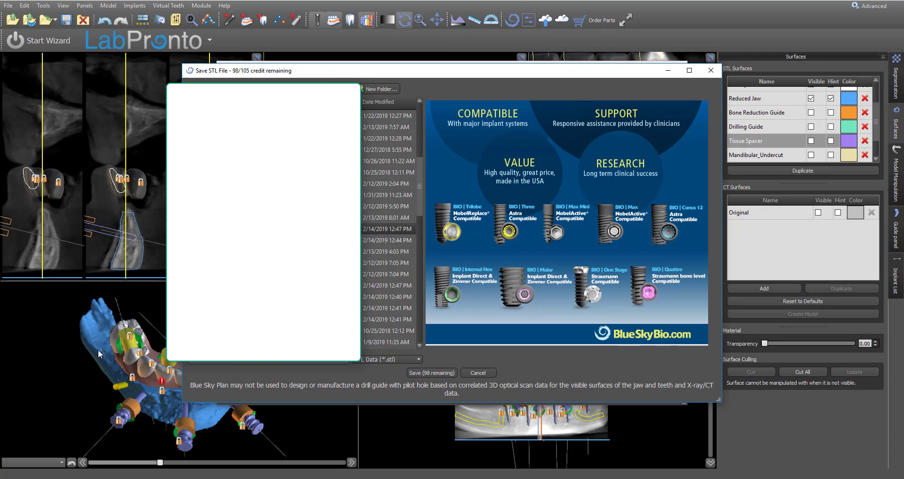
left_click(419, 372)
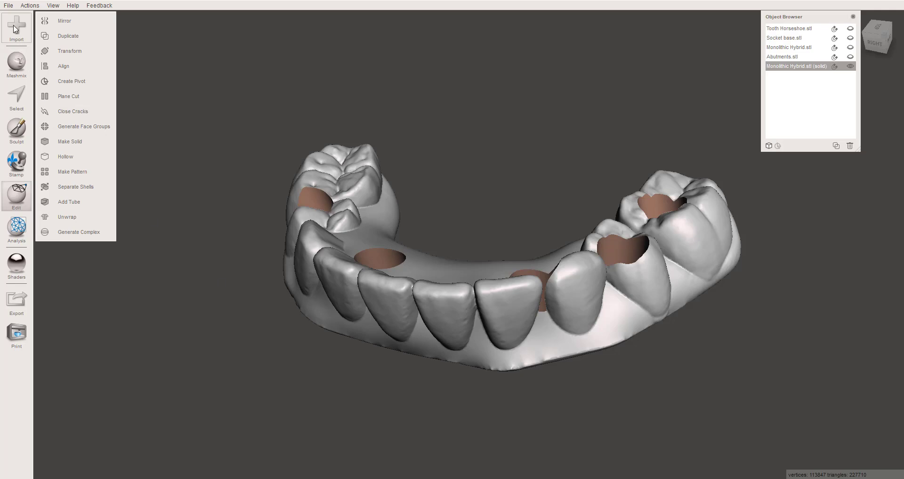
Import Reductino Guide.stl into the scene alongside the monolithic hybrid and inspect how the two fit together
left_click(479, 248)
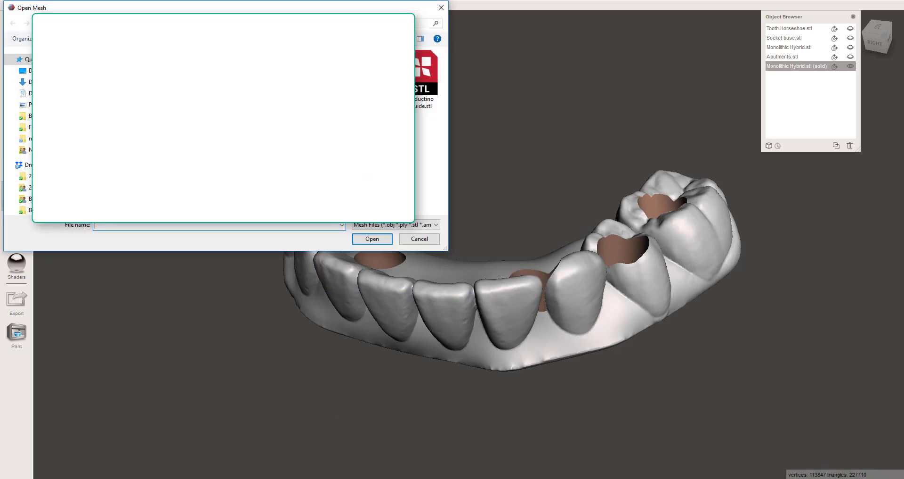
double_click(426, 77)
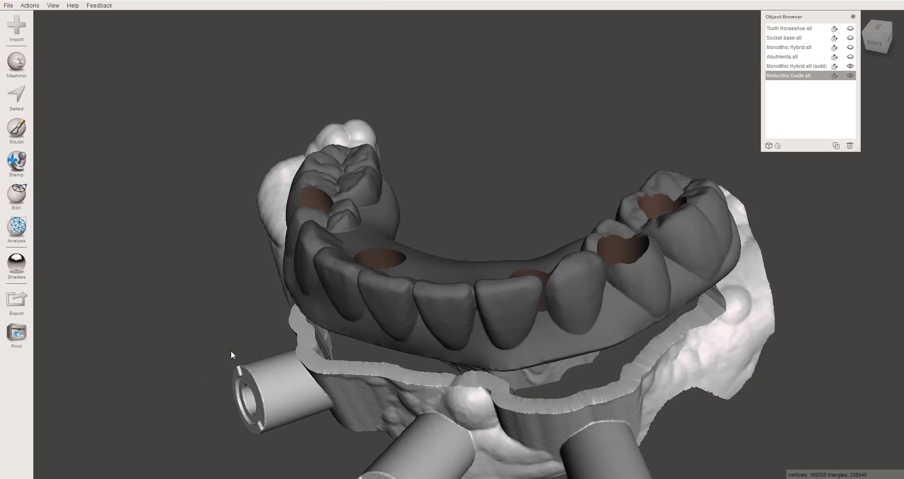
right_click_drag(231, 350, 633, 425)
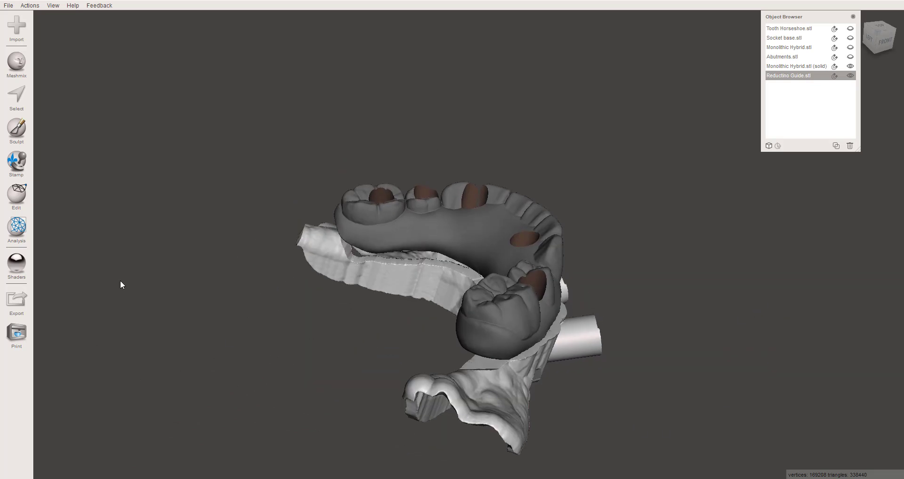
Select a round patch on the reduction guide behind the hybrid's last molar with a size 42 Unwrap Brush and smooth its boundary
left_click(17, 97)
right_click_drag(494, 383, 399, 338)
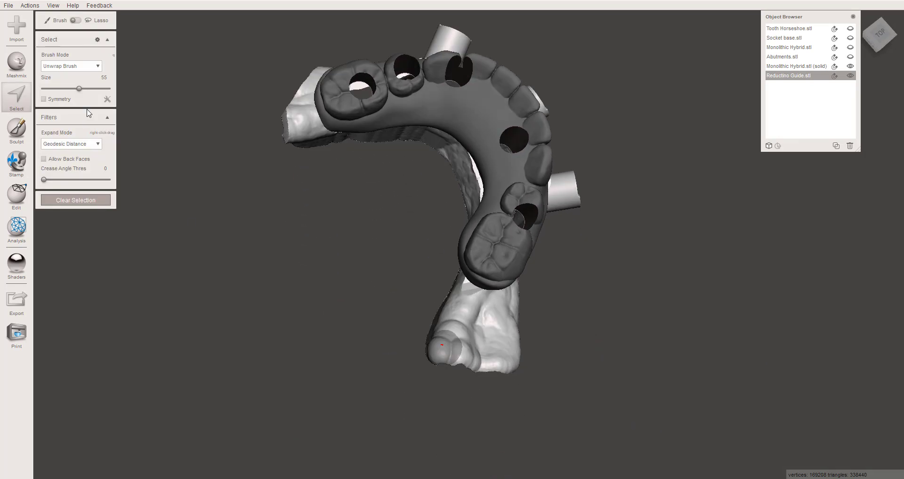
left_click(72, 89)
scroll(471, 325, "up", 3)
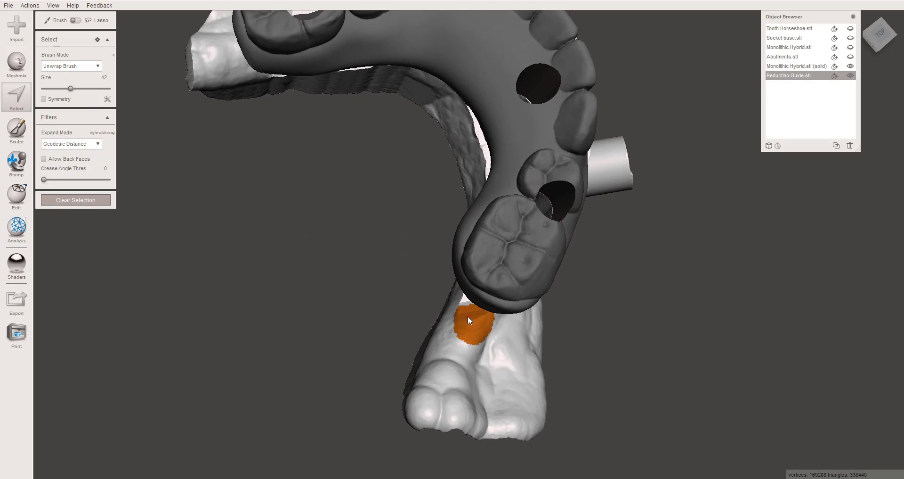
left_click(80, 66)
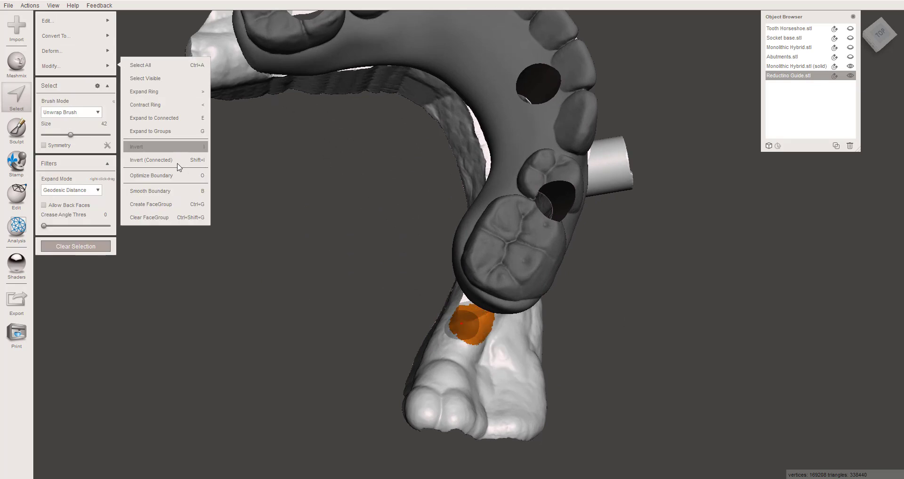
left_click(173, 191)
left_click(43, 179)
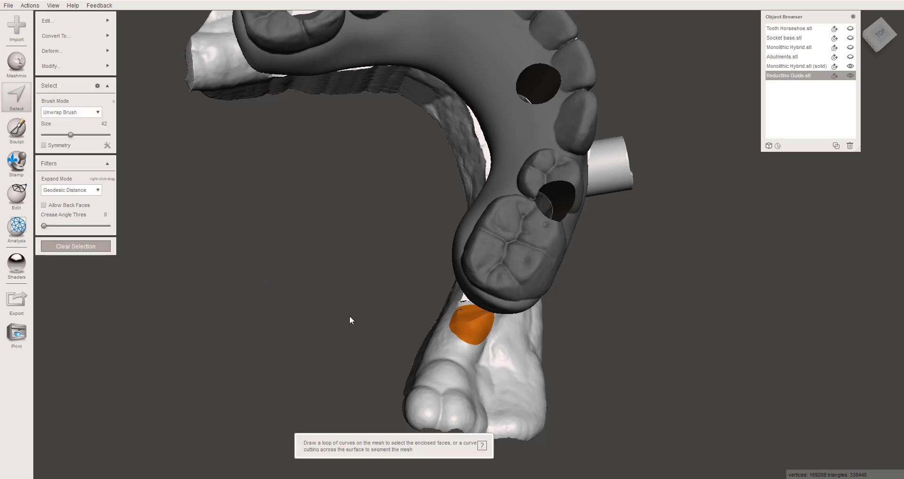
Pull the selected patch up into the hybrid with Face Transform to form a connecting strut
key("ctrl+t")
right_click_drag(467, 357, 407, 290)
left_click_drag(406, 283, 406, 282)
left_click_drag(420, 253, 421, 252)
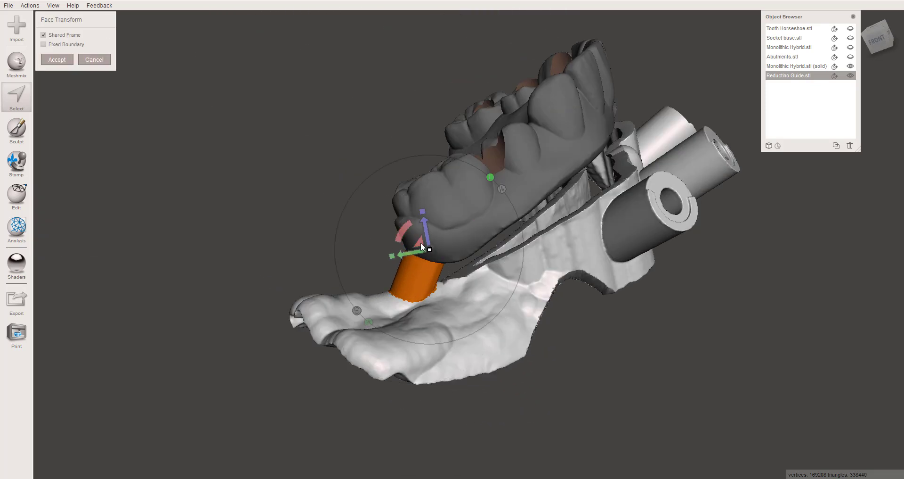
right_click_drag(421, 250, 631, 297)
key("Return")
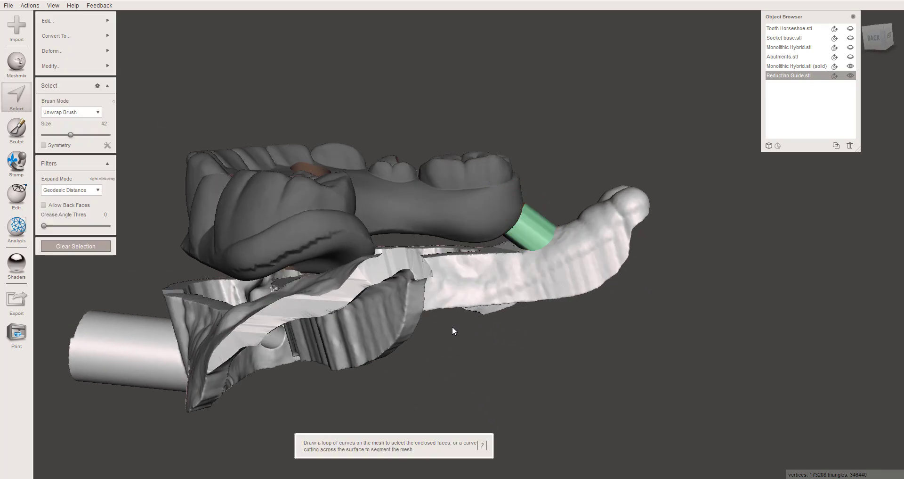
Clear the selection, select a matching round patch on the guide's opposite posterior end, and smooth its boundary
right_click_drag(453, 326, 294, 352)
left_click(76, 250)
middle_click_drag(162, 287, 339, 235)
left_click(19, 99)
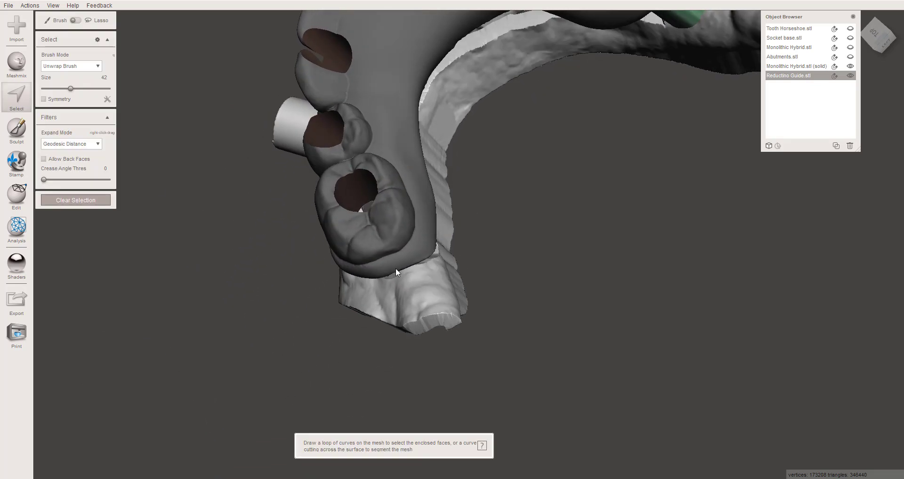
left_click_drag(411, 285, 408, 286)
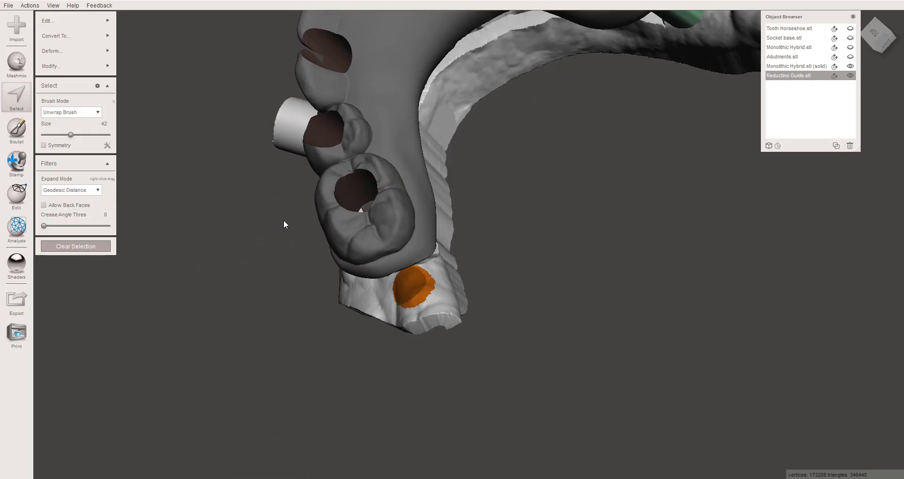
mouse_move(94, 66)
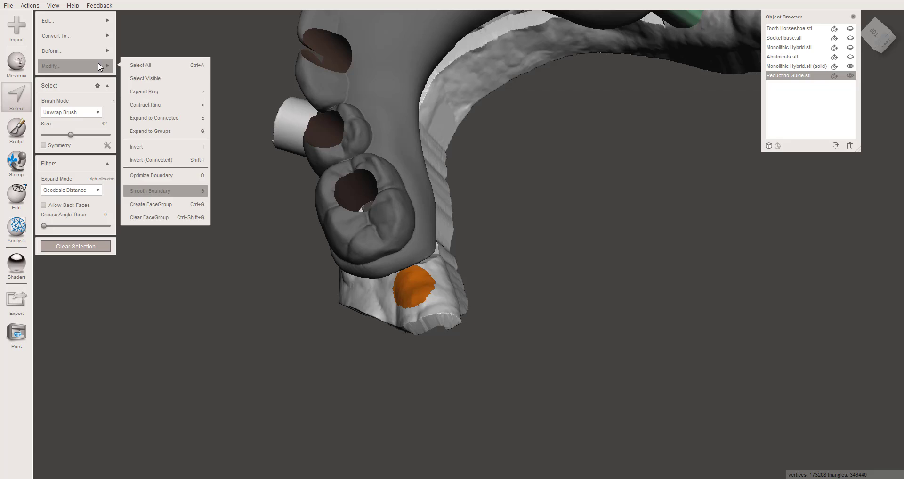
left_click(156, 191)
left_click(57, 176)
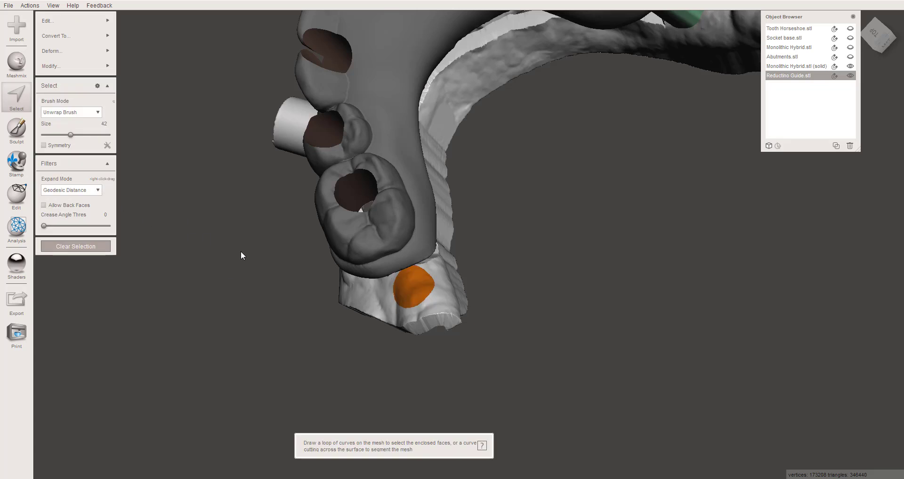
Raise the opposite posterior patch through the hybrid's last molar with Face Transform to form a second strut
key("t")
right_click_drag(372, 348, 565, 251)
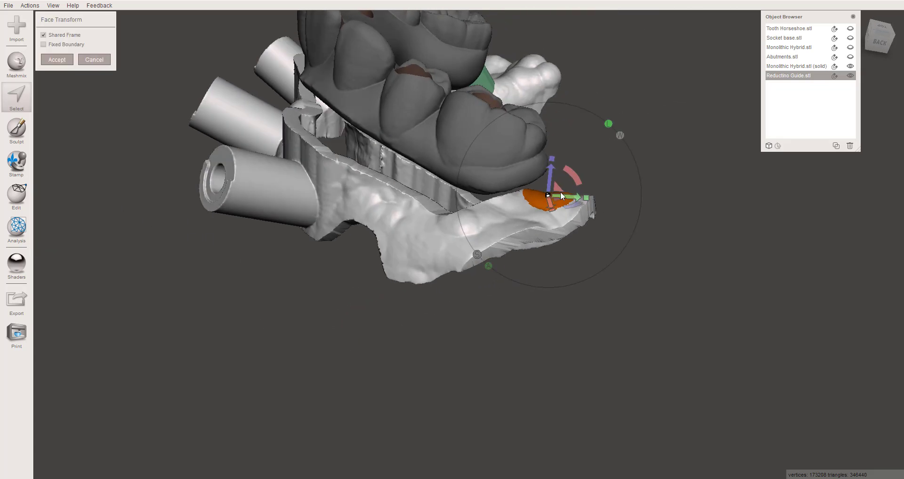
left_click_drag(560, 191, 556, 142)
right_click_drag(556, 141, 562, 300)
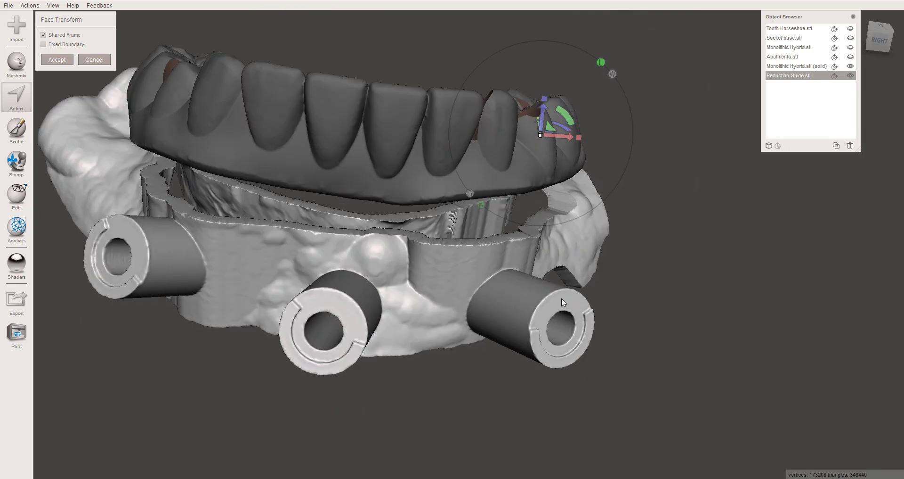
left_click(56, 59)
Select a patch on the guide's front rim with brush size 37 and pull it up into the hybrid with Face Transform as an anterior strut
right_click_drag(374, 236, 321, 346)
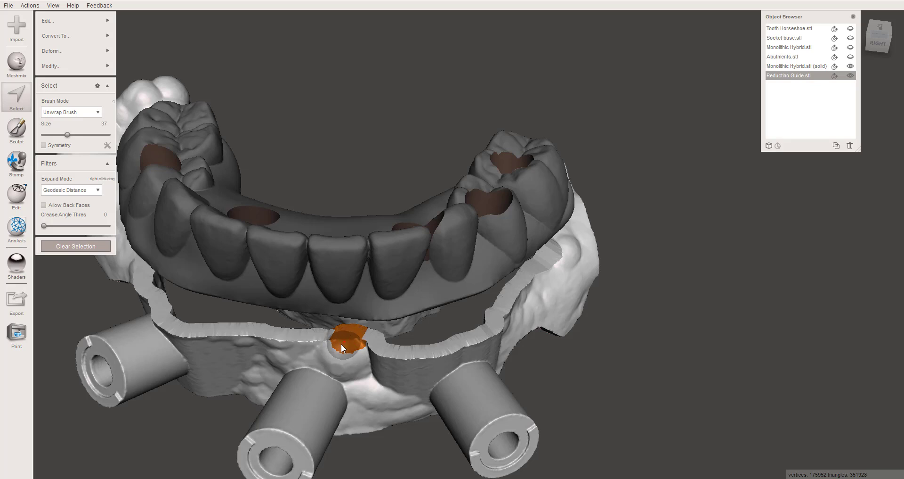
key("t")
right_click_drag(337, 366, 463, 203)
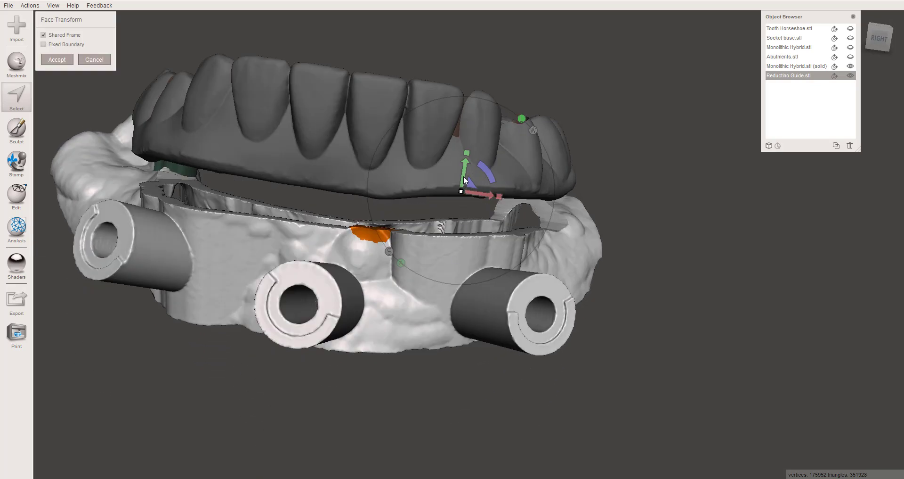
left_click_drag(464, 179, 466, 141)
right_click_drag(466, 176, 366, 184)
left_click_drag(348, 158, 353, 156)
right_click_drag(278, 261, 355, 308)
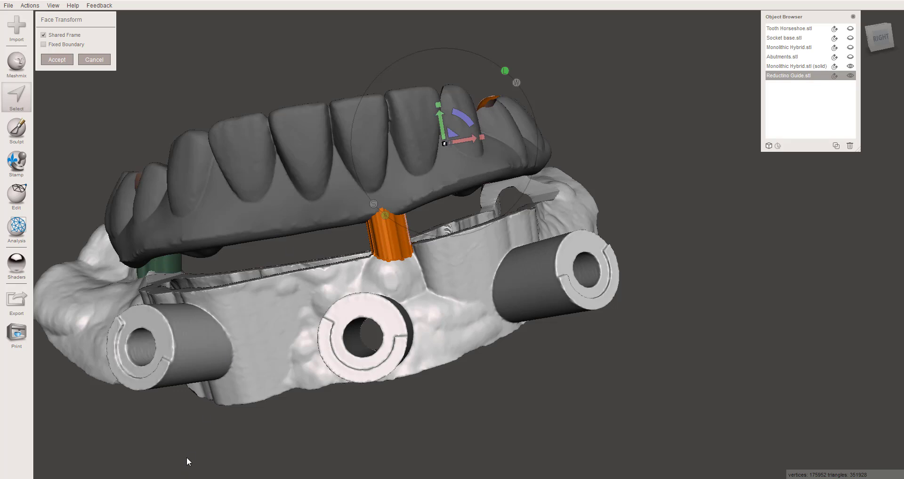
right_click_drag(187, 457, 196, 452)
left_click(55, 59)
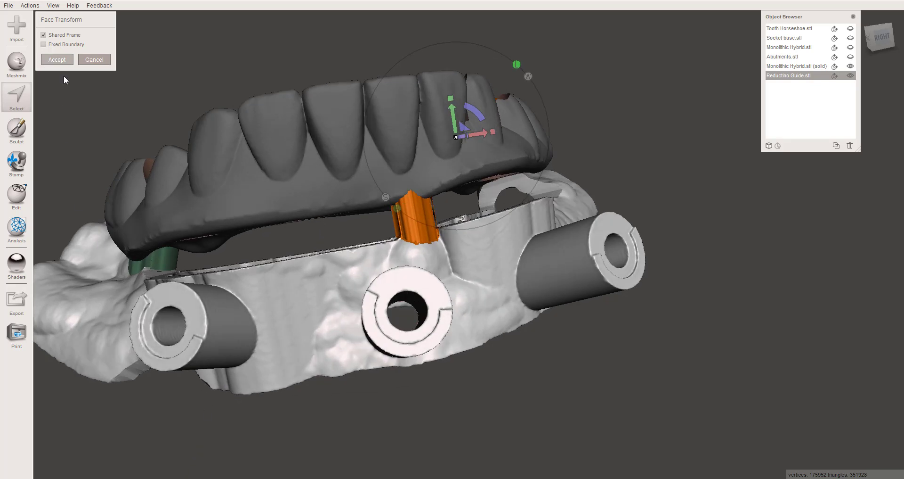
Select the faces of the anterior strut and apply a Shape Preserving Smooth deformation to them
right_click_drag(342, 264, 282, 233)
scroll(281, 233, "up", 5)
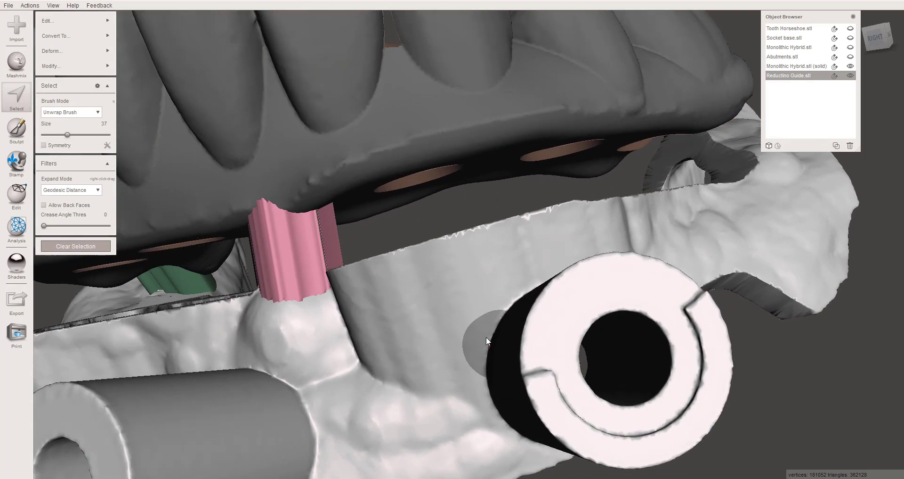
right_click_drag(486, 337, 363, 238)
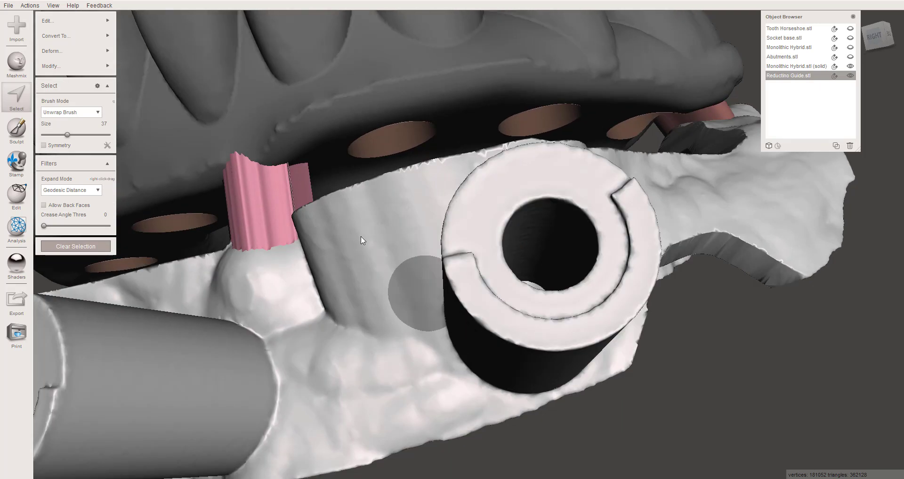
left_click_drag(273, 176, 260, 214)
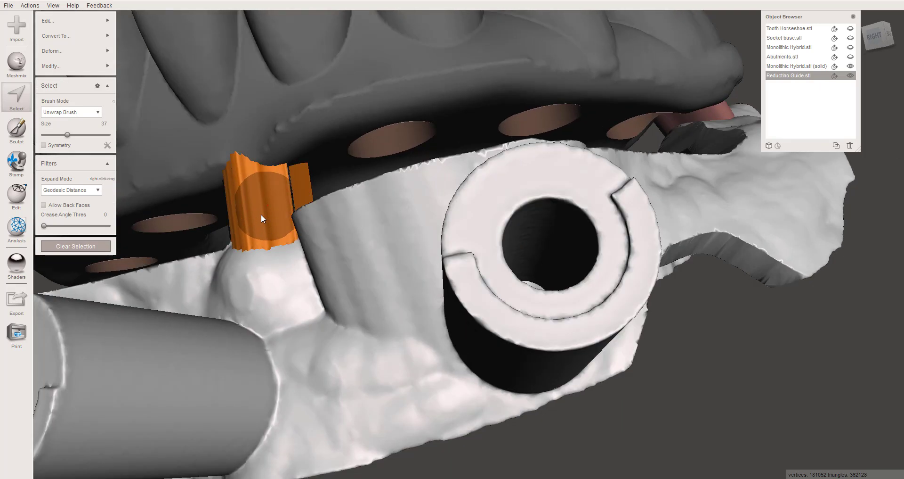
left_click(71, 66)
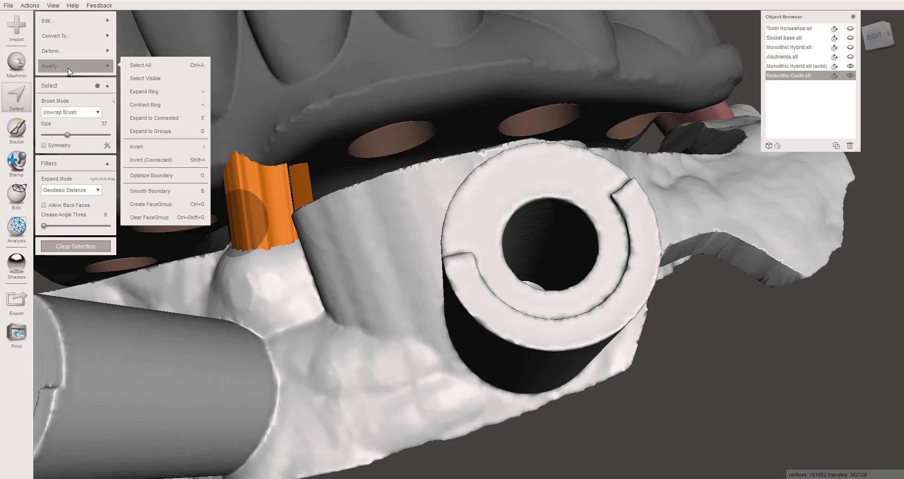
left_click(75, 51)
left_click(146, 53)
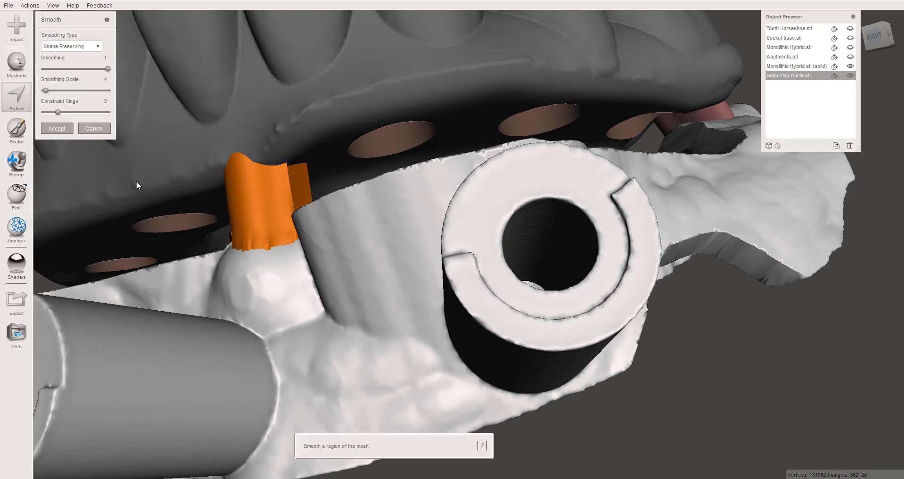
left_click(64, 132)
Smooth the anterior strut and its junction with the guide using the RobustSmooth sculpting brush
left_click(16, 127)
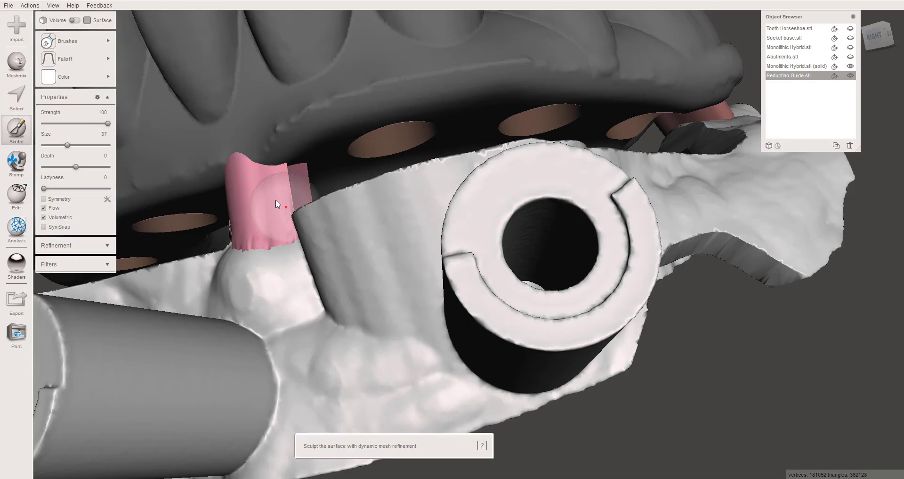
left_click(106, 42)
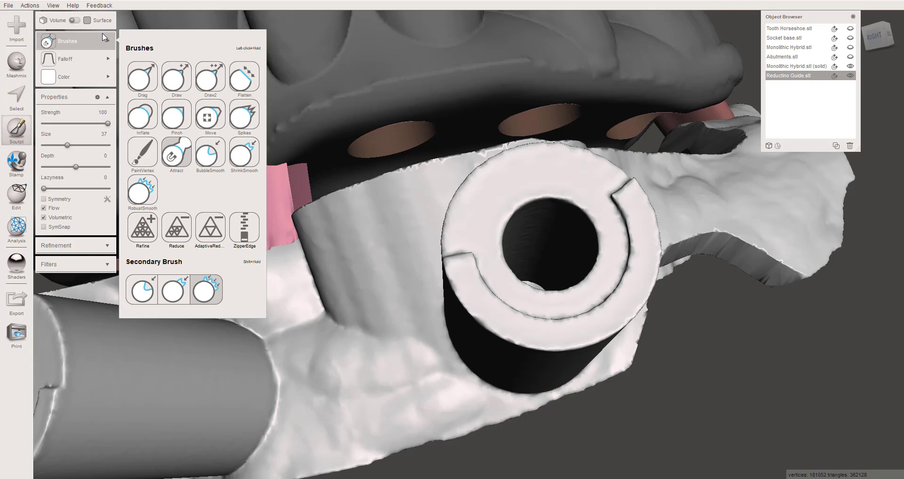
left_click(137, 193)
mouse_move(270, 190)
left_mouse_down()
mouse_move(287, 185)
mouse_move(289, 228)
mouse_move(284, 163)
mouse_move(256, 255)
left_mouse_up()
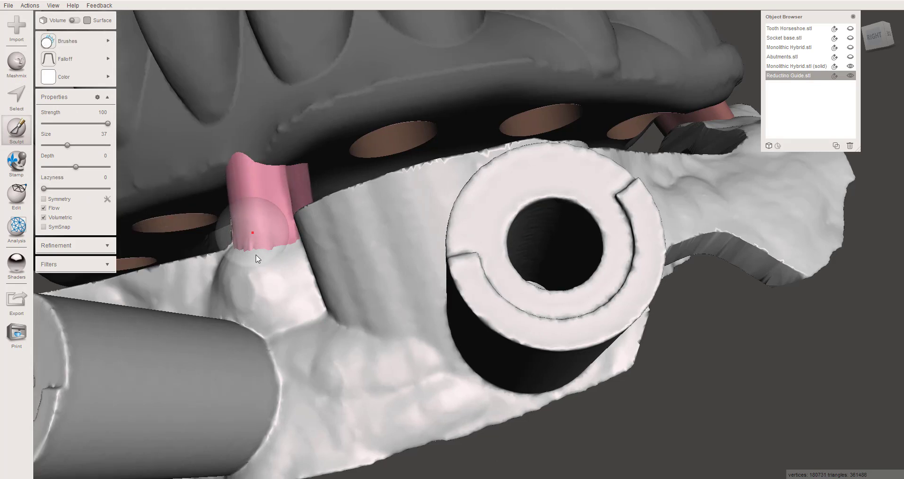
Lasso-select the guide's posterior end with the strut that sticks up through the hybrid's last molar
scroll(256, 257, "down", 8)
mouse_move(315, 345)
right_mouse_down()
mouse_move(343, 434)
mouse_move(361, 405)
mouse_move(361, 372)
mouse_move(245, 357)
mouse_move(307, 353)
right_mouse_up()
scroll(396, 309, "up", 3)
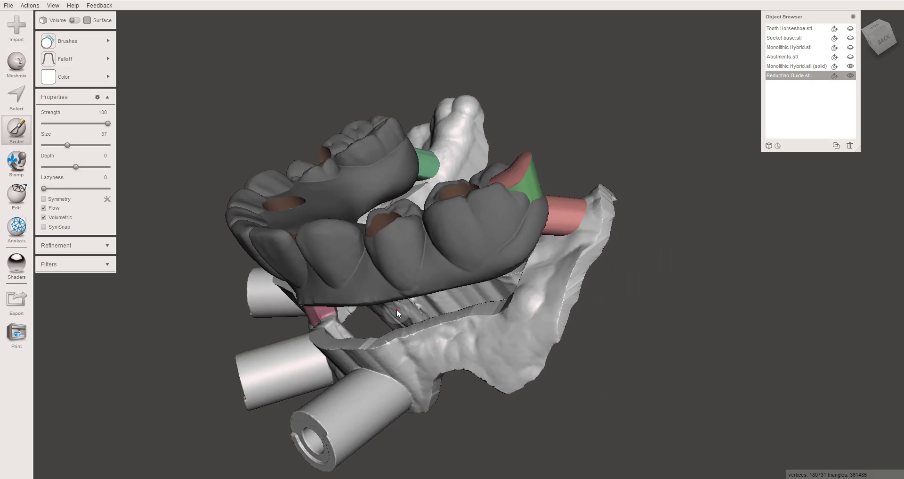
scroll(397, 309, "up", 5)
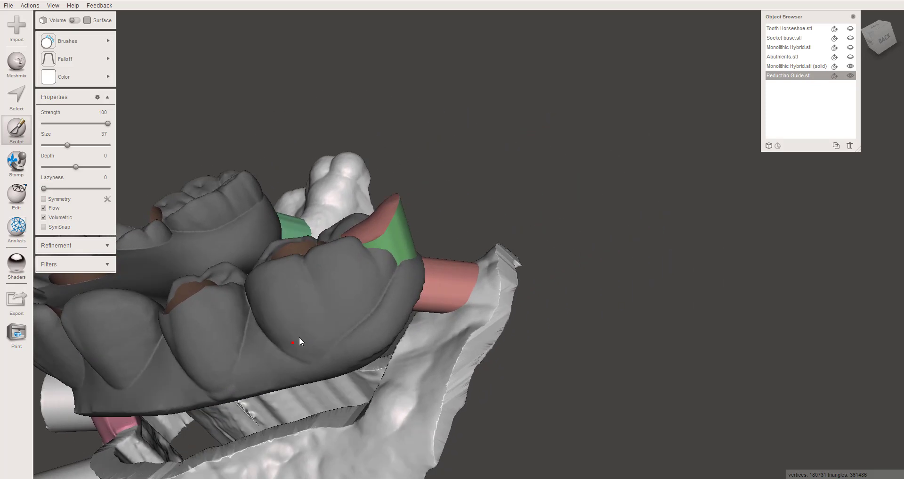
right_click_drag(382, 238, 397, 208)
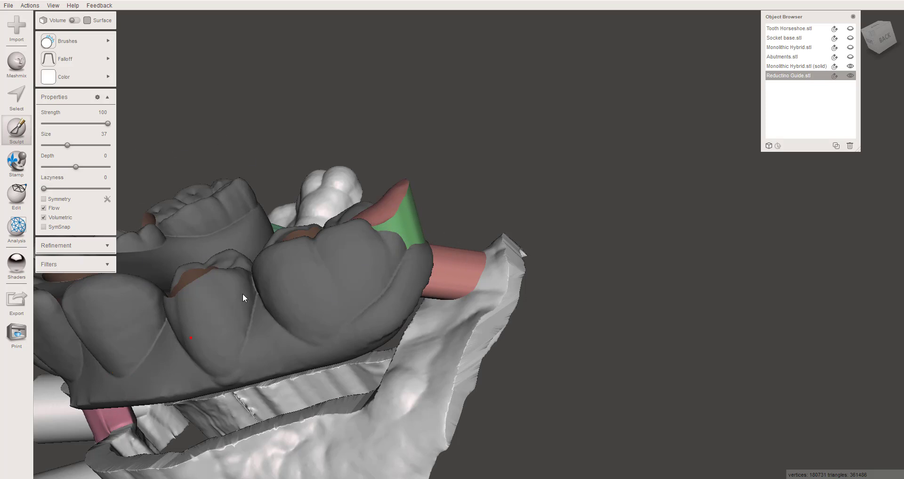
left_click(18, 108)
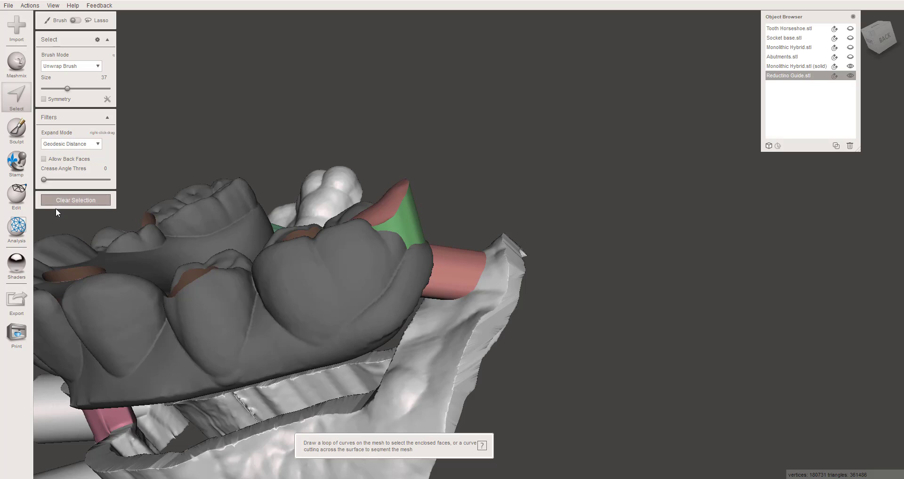
right_click_drag(161, 203, 496, 198)
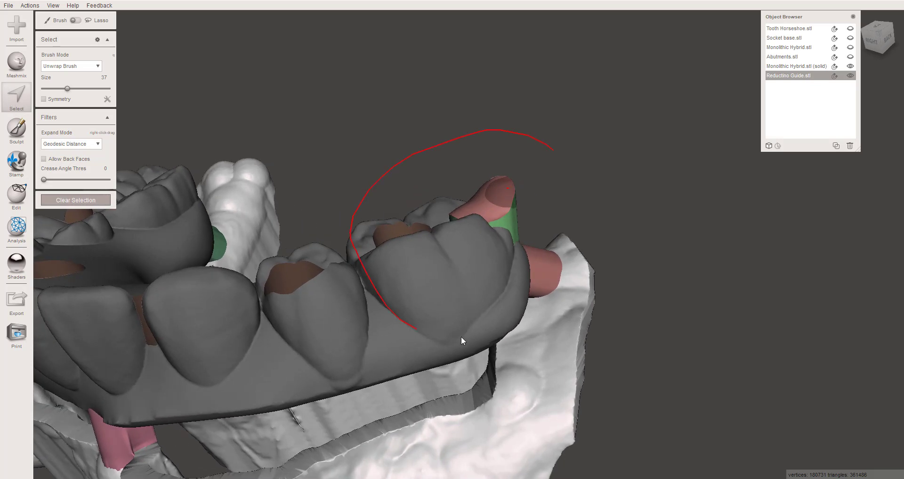
left_click_drag(560, 164, 556, 153)
scroll(446, 288, "up", 5)
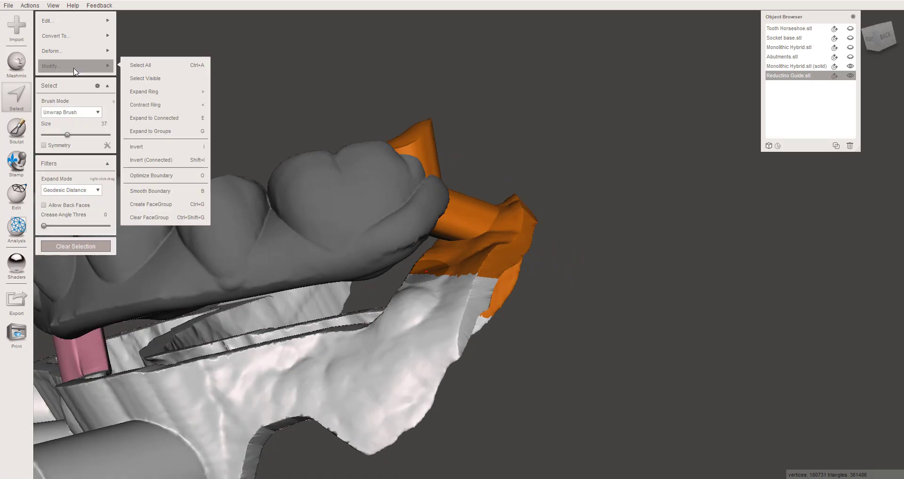
Start a Plane Cut on the selection and draw a slanted cutting plane across the strut inside the last molar
mouse_move(70, 22)
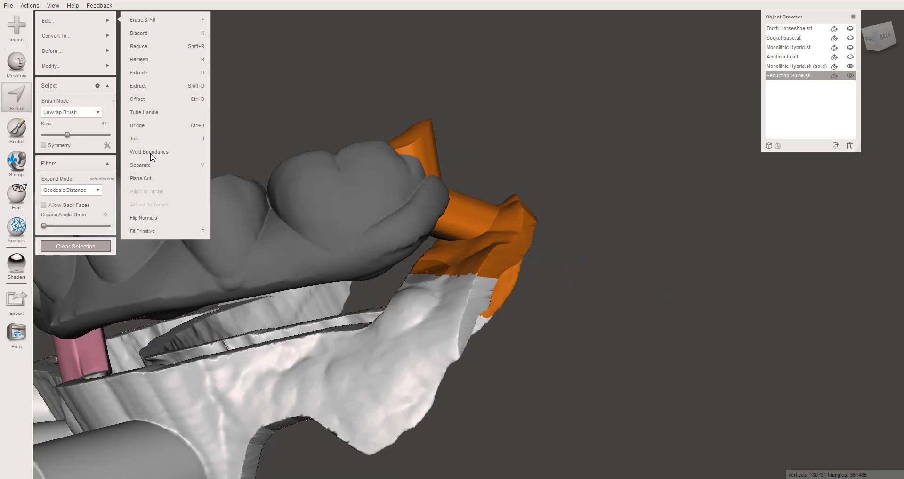
left_click(156, 179)
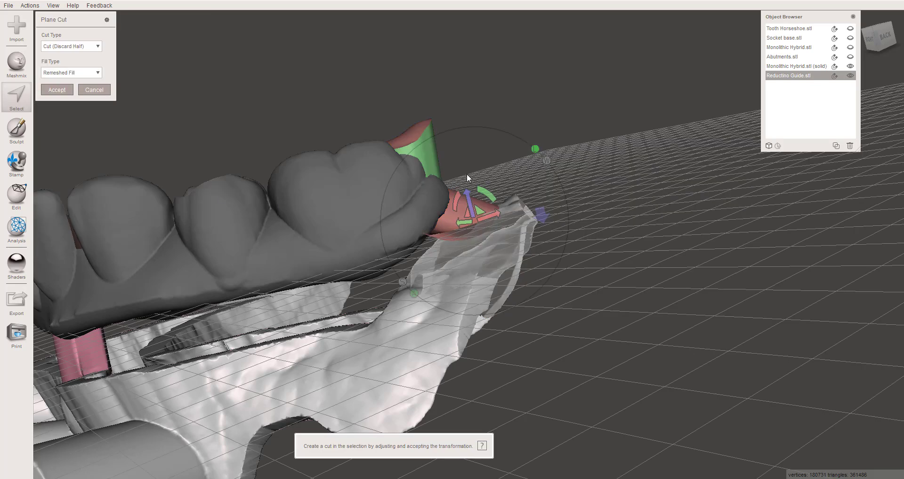
left_click_drag(357, 265, 357, 266)
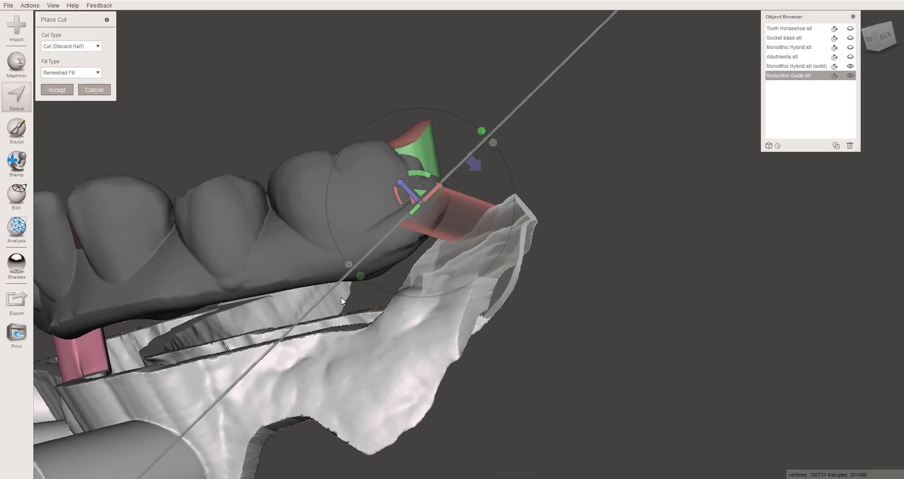
right_click_drag(341, 295, 150, 305)
Try the plane cut with the guide-side half discarded, and undo it
left_click(57, 89)
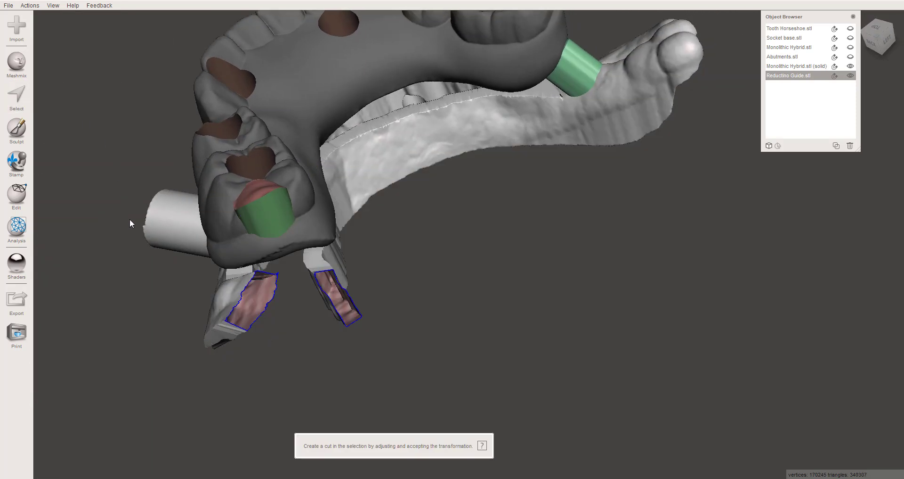
left_click(30, 5)
left_click(34, 16)
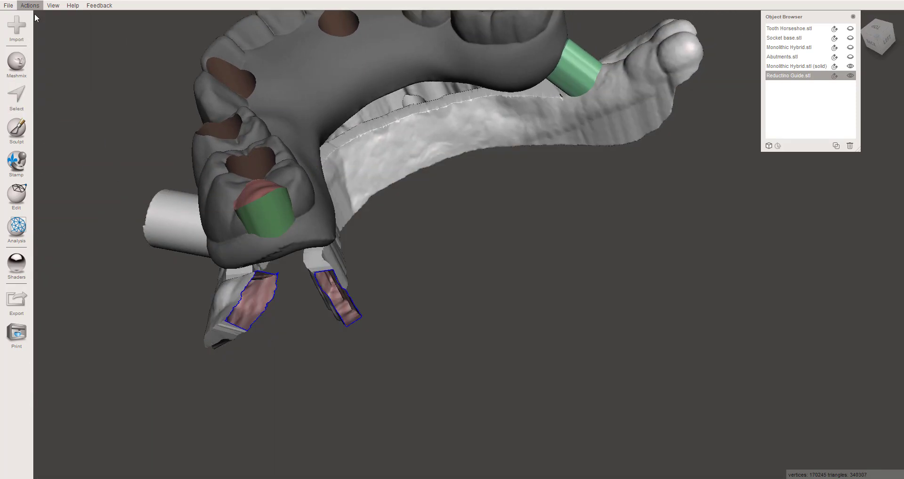
left_click(30, 6)
Flip the cutting plane's direction and apply the cut with Remeshed Fill to remove the strut's protruding upper part
right_click_drag(282, 264, 393, 266)
left_click(242, 234)
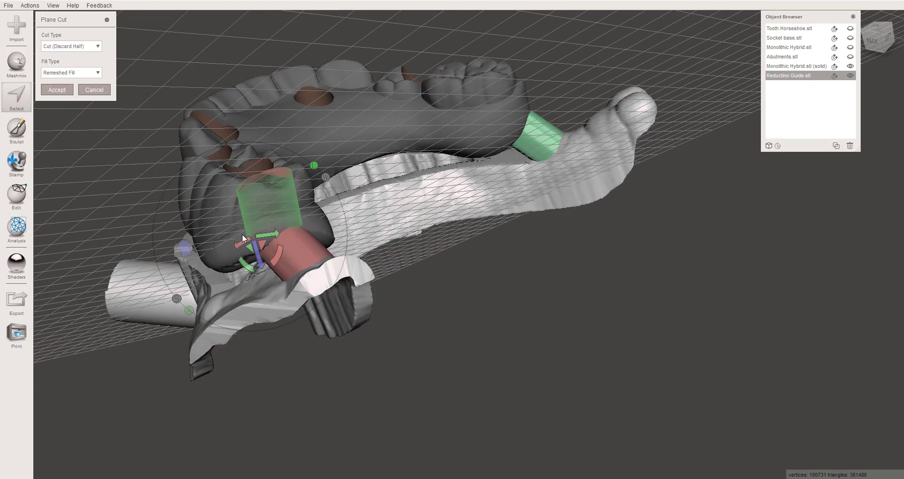
right_click_drag(208, 286, 355, 195)
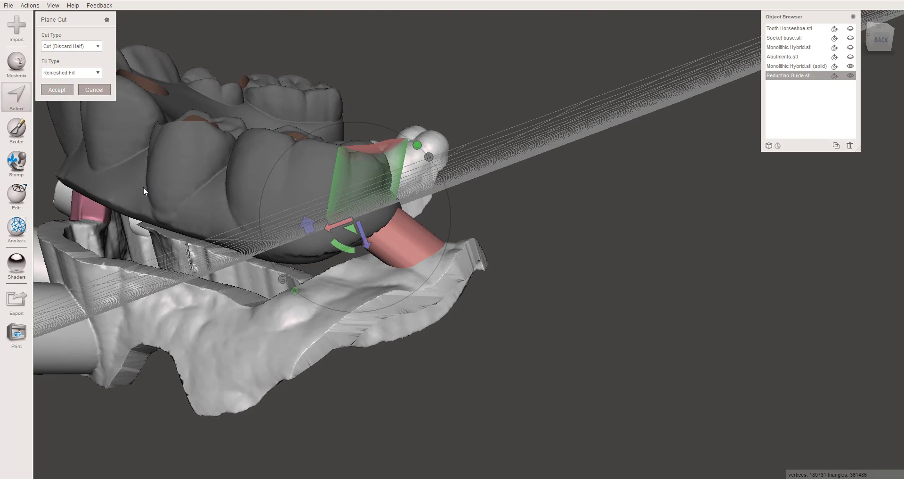
scroll(162, 207, "down", 5)
right_click_drag(163, 228, 169, 309)
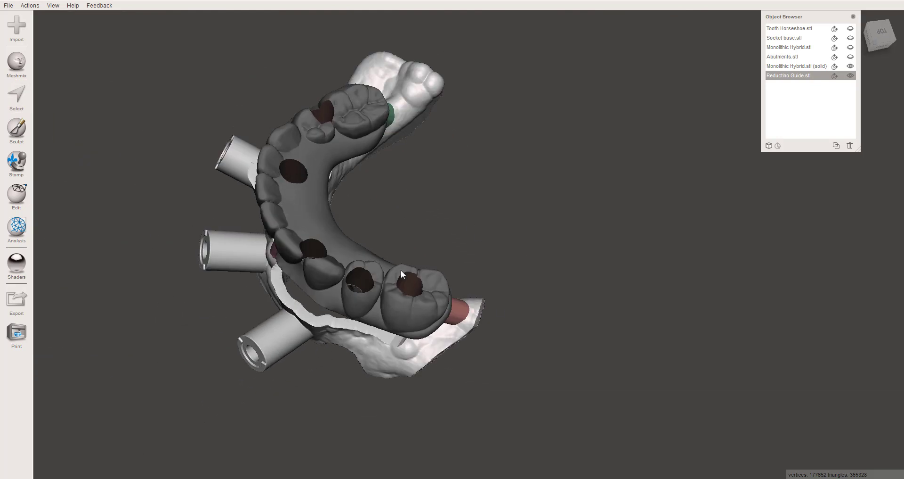
Combine Monolithic Hybrid.stl (solid) and Reductino Guide.stl into a single object
right_click_drag(481, 415, 419, 374)
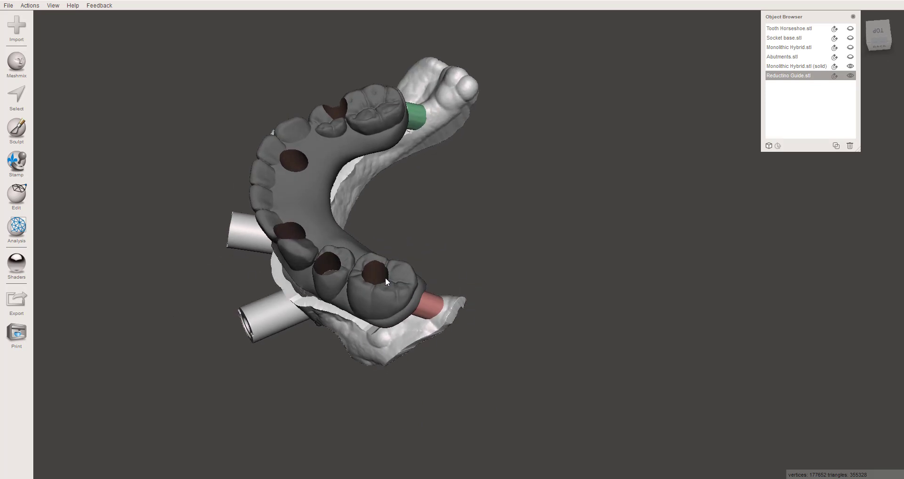
right_click_drag(326, 307, 339, 275)
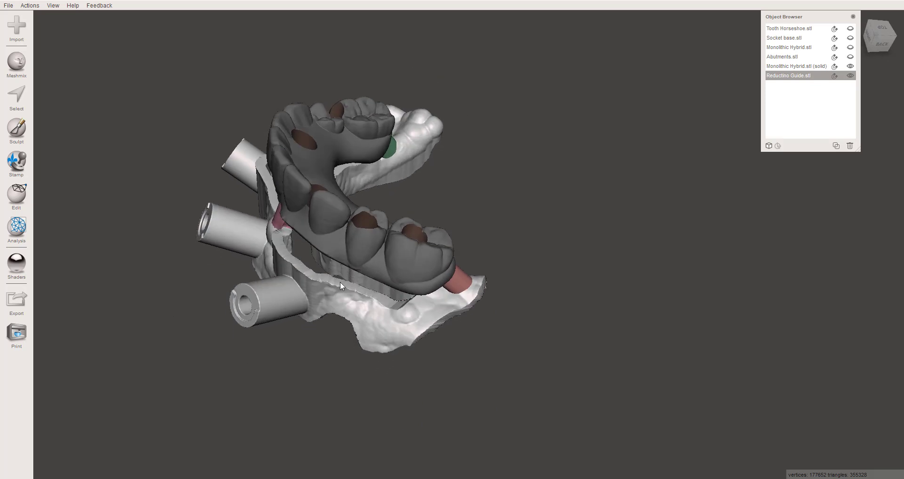
right_click_drag(281, 332, 351, 341)
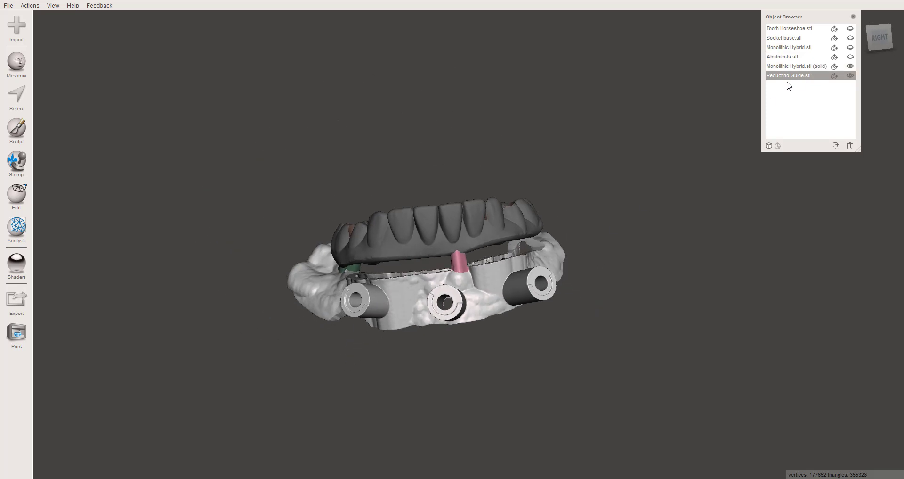
left_click(789, 67, "shift")
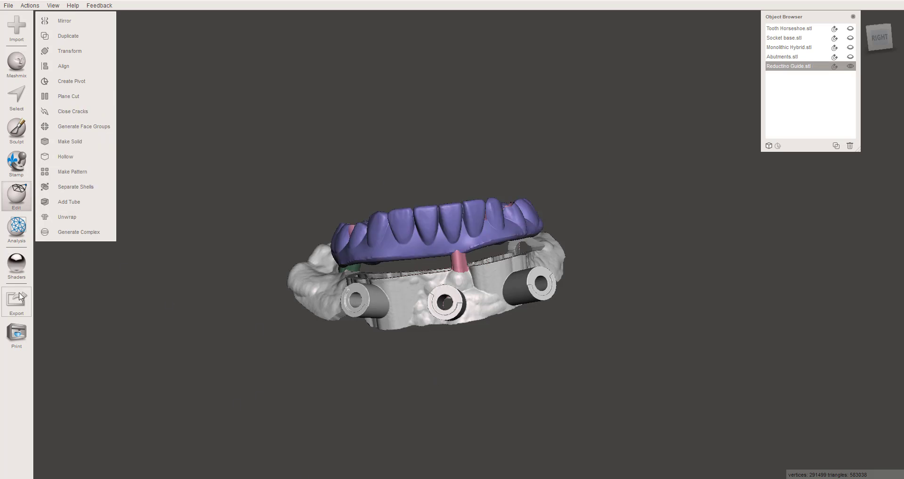
left_click(18, 238)
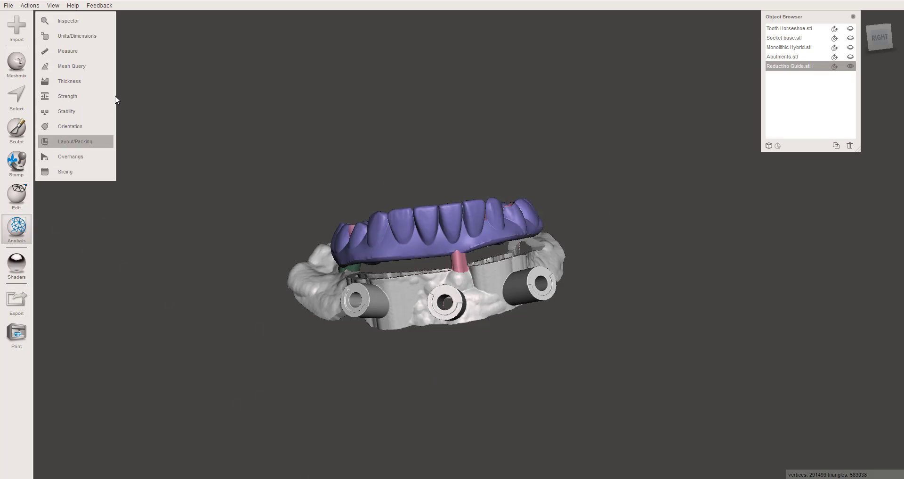
left_click(85, 22)
right_click_drag(267, 114, 302, 136)
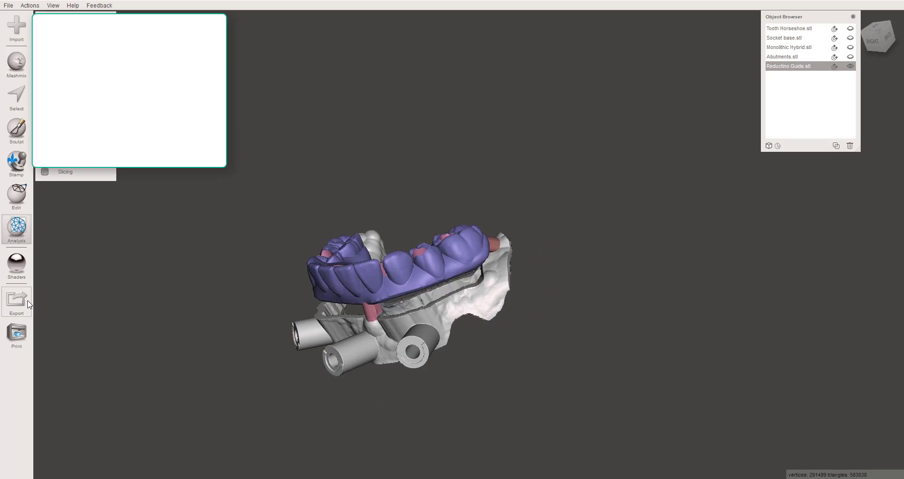
Set up an STL ASCII export of the combined mesh named Indexed Hybrid with holes, and cancel the export
left_click(18, 301)
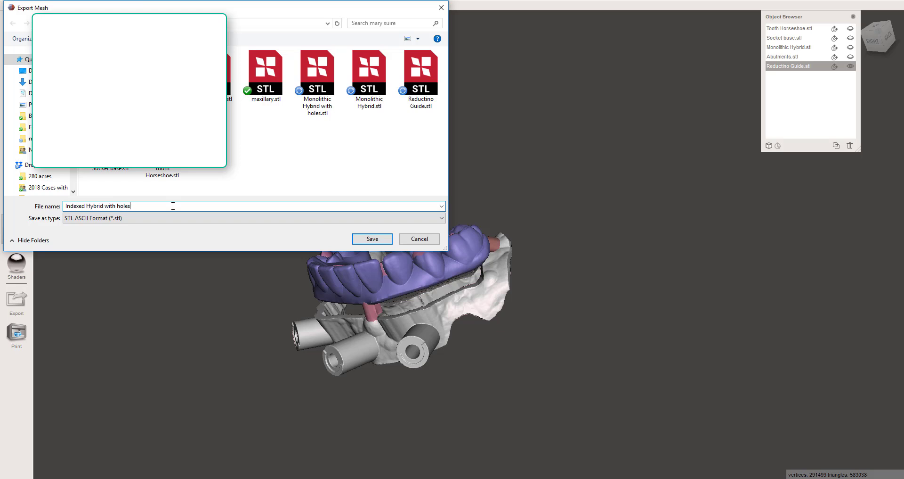
left_click(422, 243)
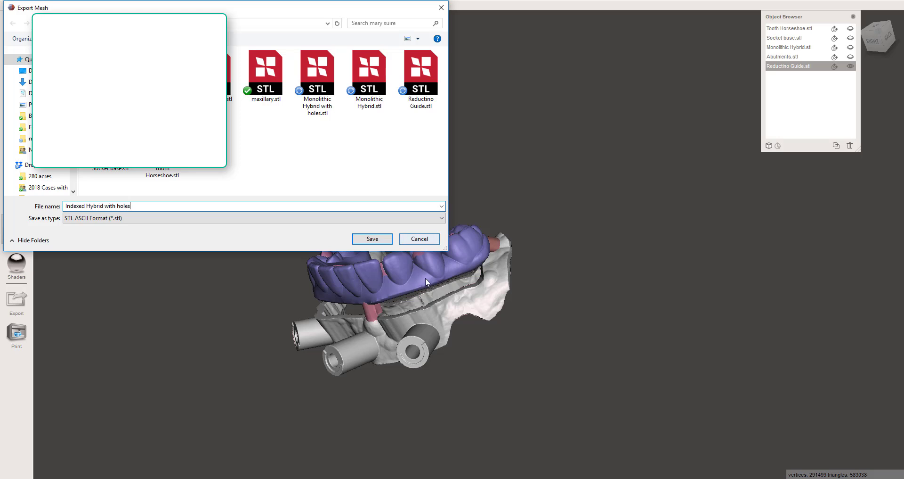